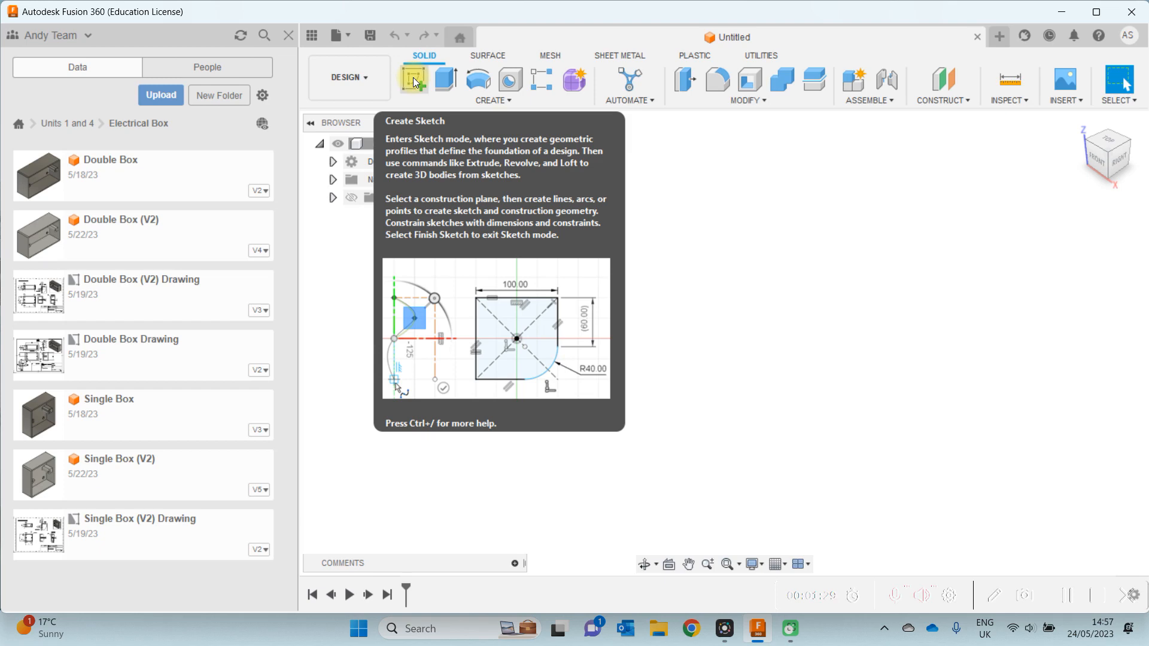
- Sketch a rectangle 147 mm wide and 50 mm high on the right (YZ) plane, with one corner at the origin
left_click(416, 82)
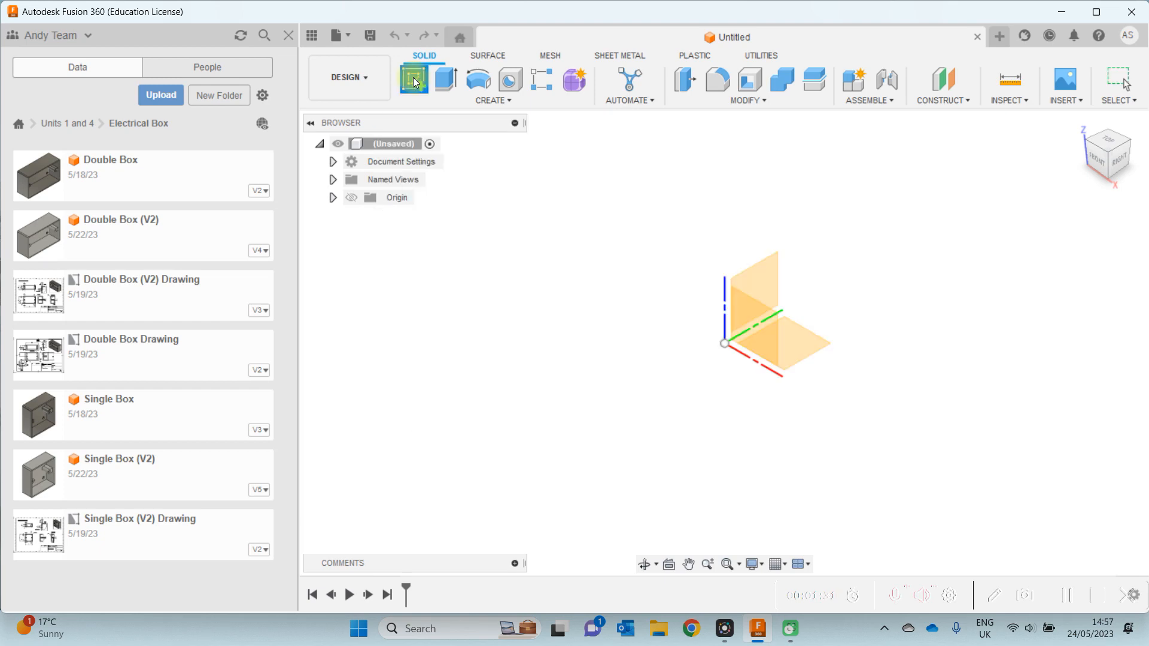
left_click(769, 270)
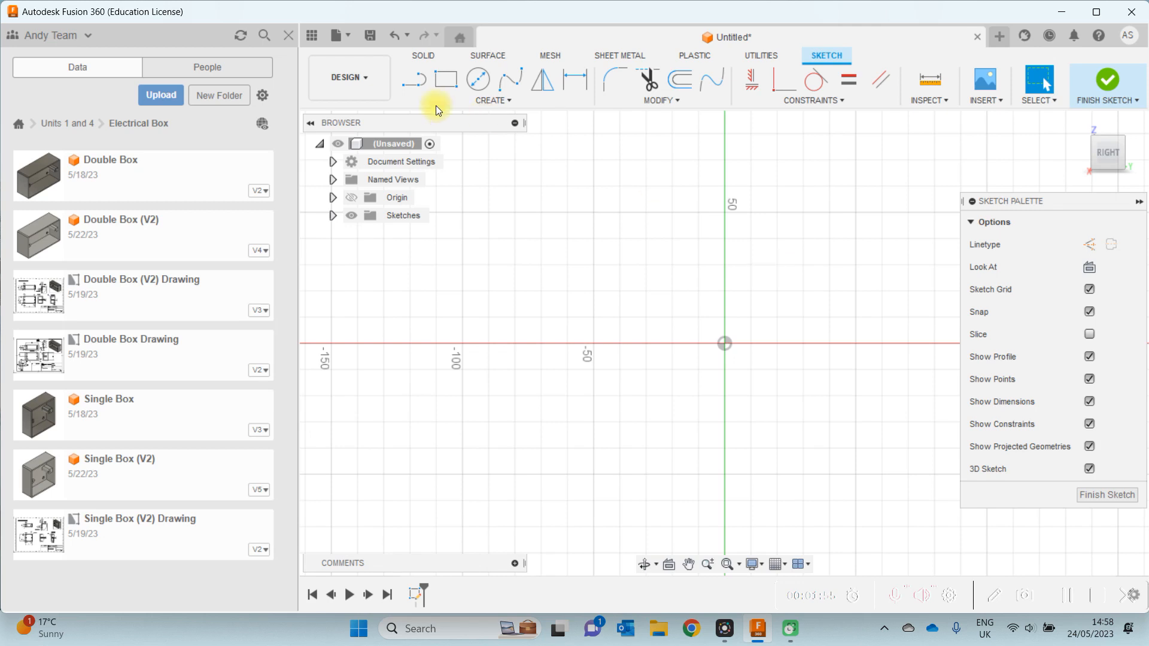
left_click(443, 81)
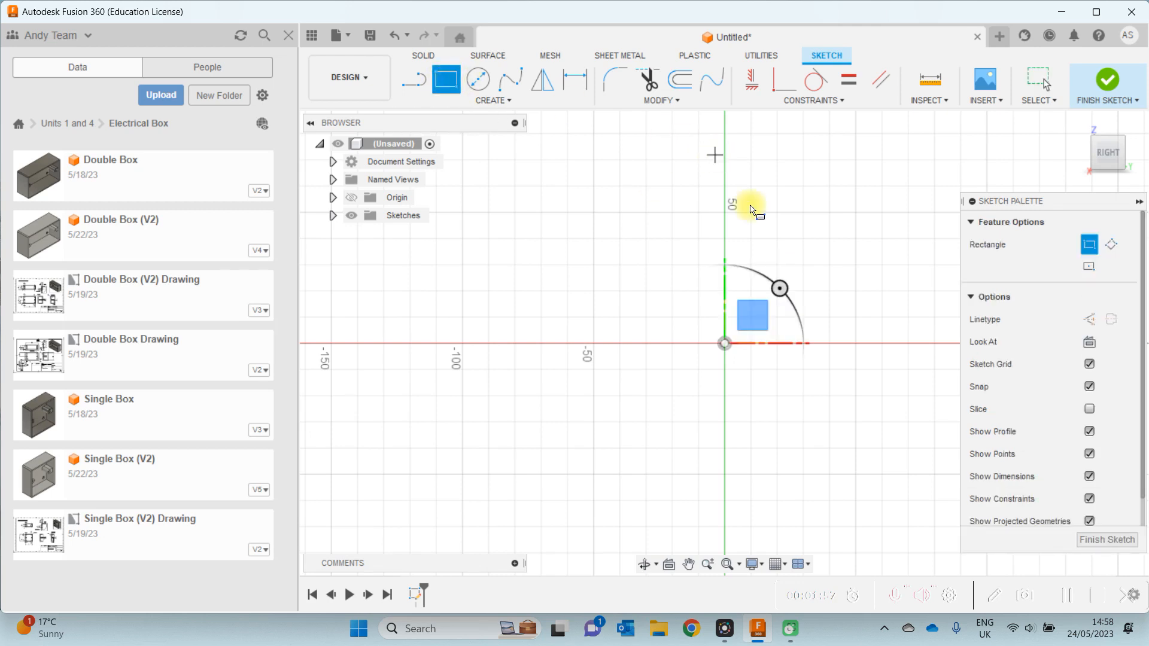
left_click(724, 346)
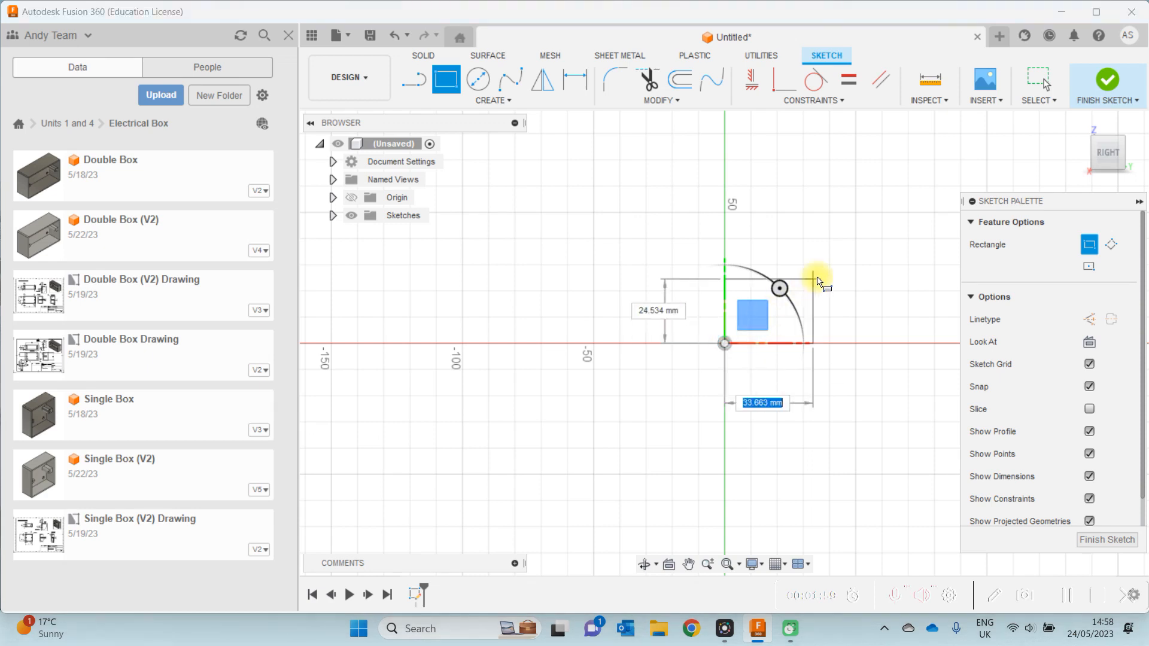
type("147")
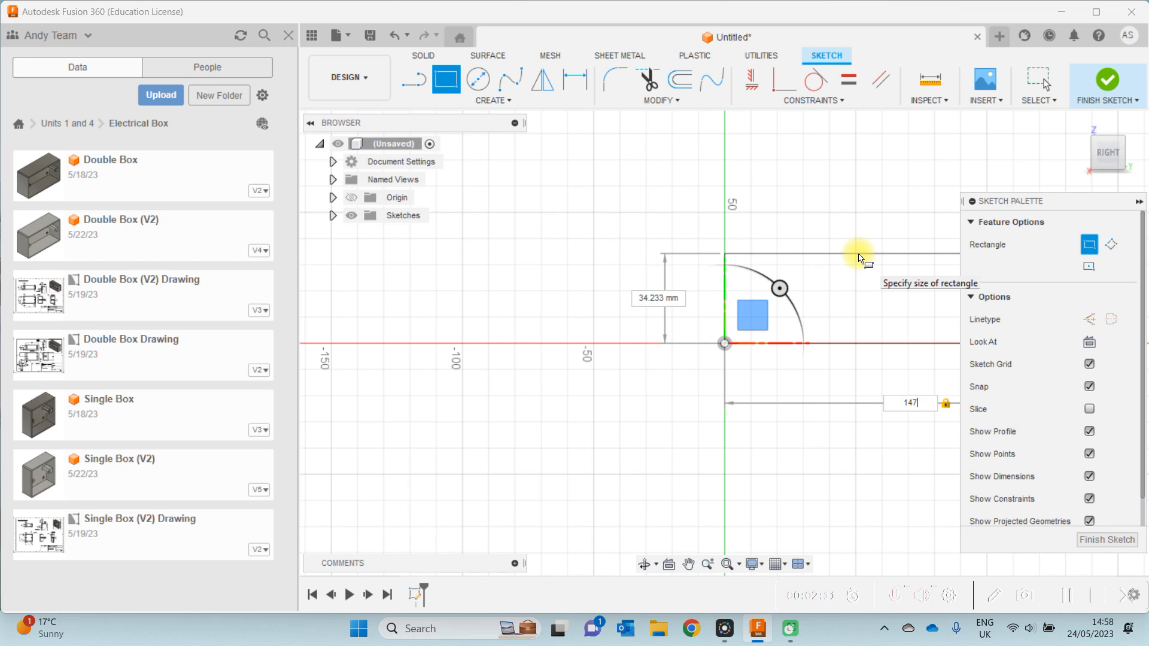
key("Tab")
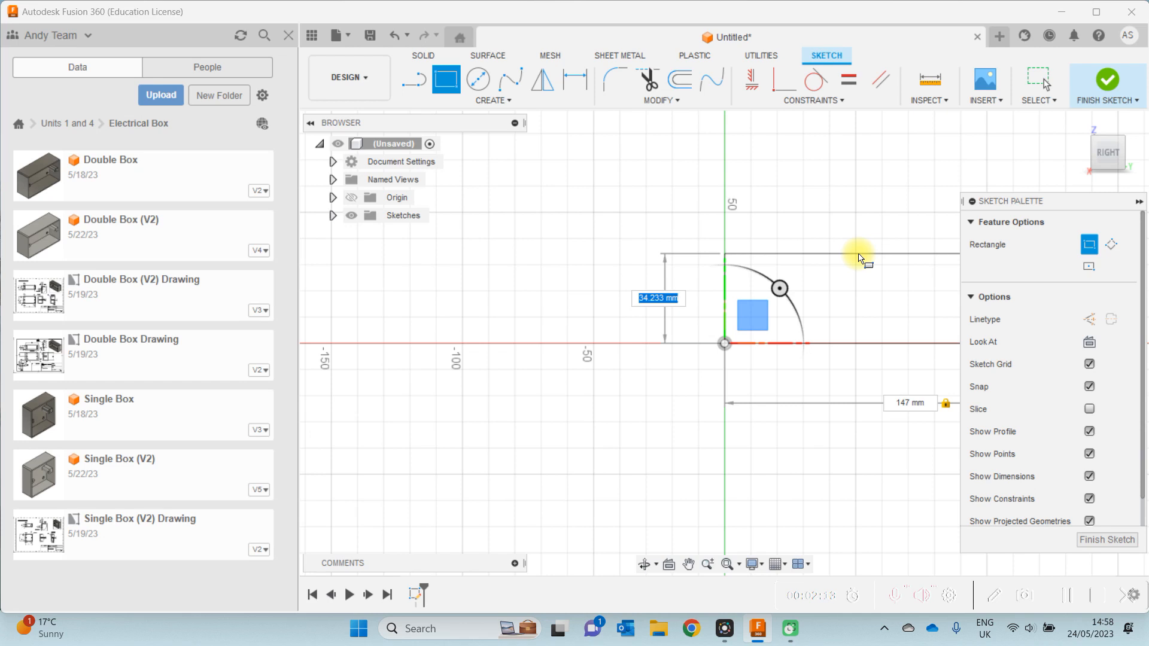
type("50")
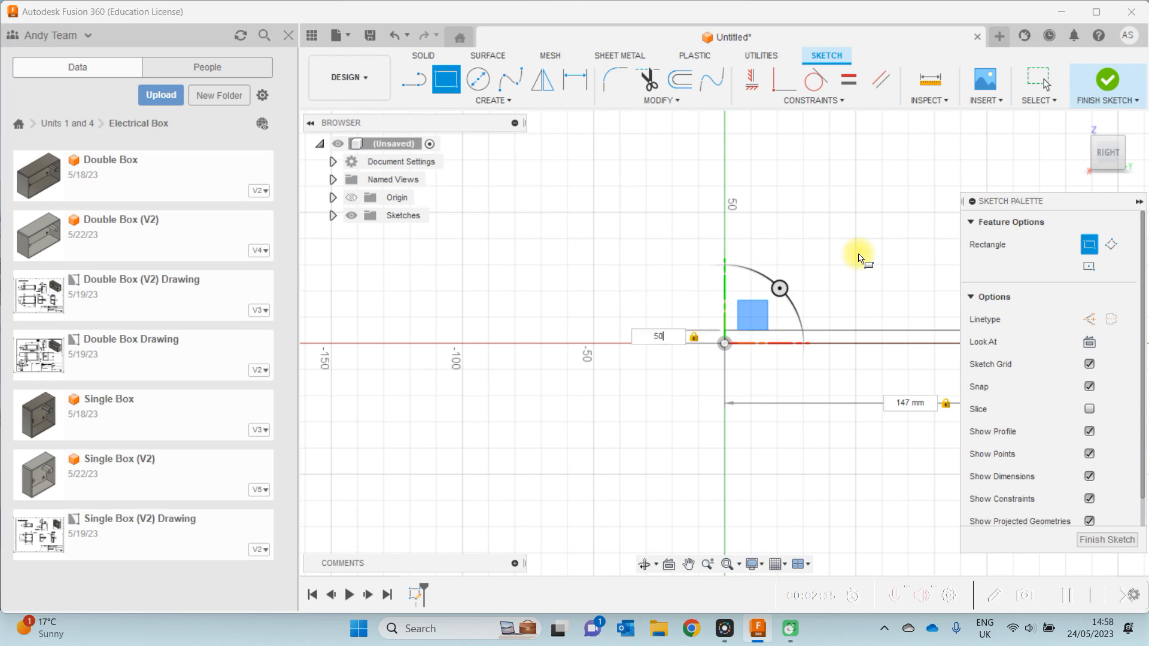
key("Return")
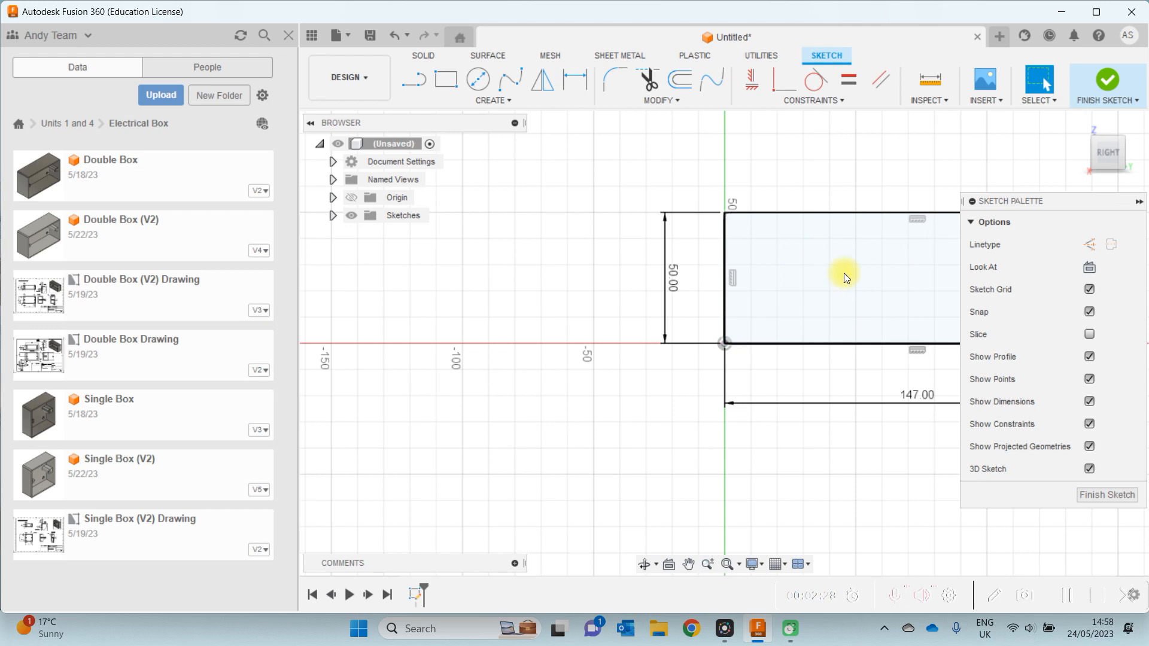
left_click(1099, 494)
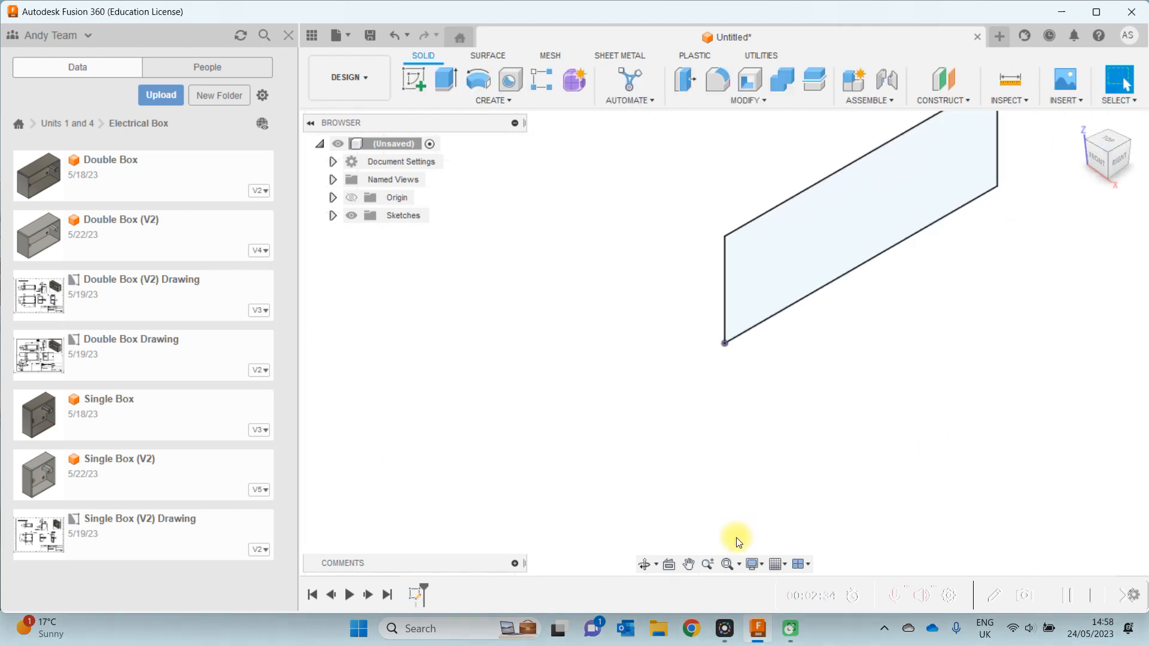
- Extrude the rectangular profile 86 mm to one side as a new body
left_click(729, 565)
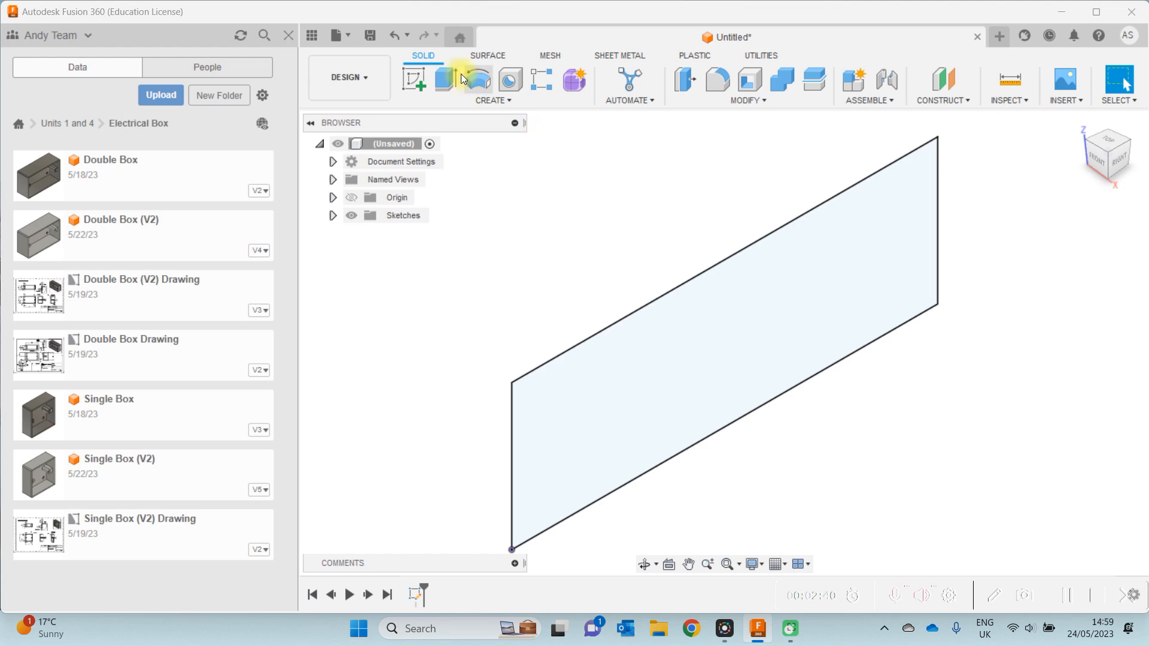
left_click(445, 77)
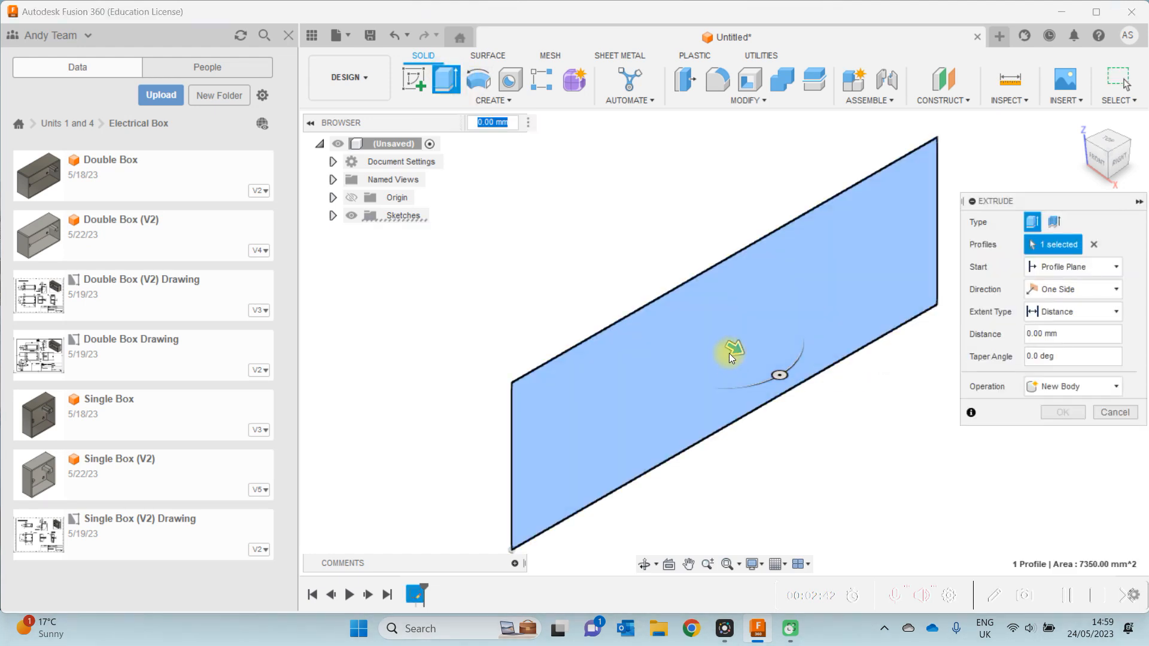
left_click_drag(734, 351, 804, 396)
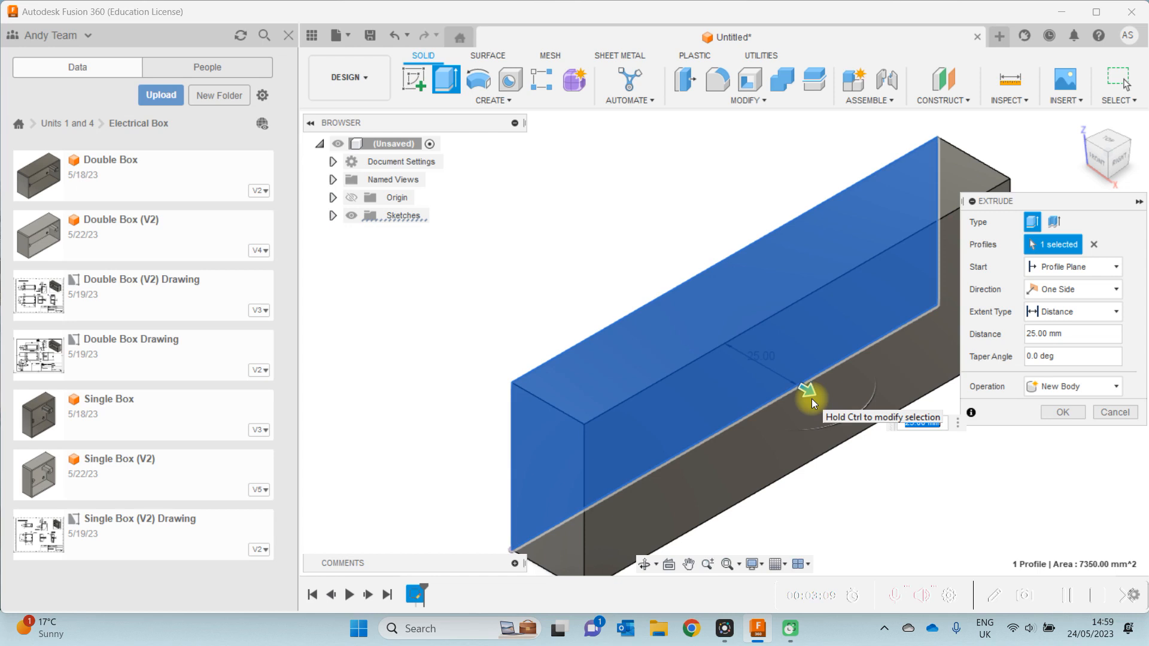
type("86")
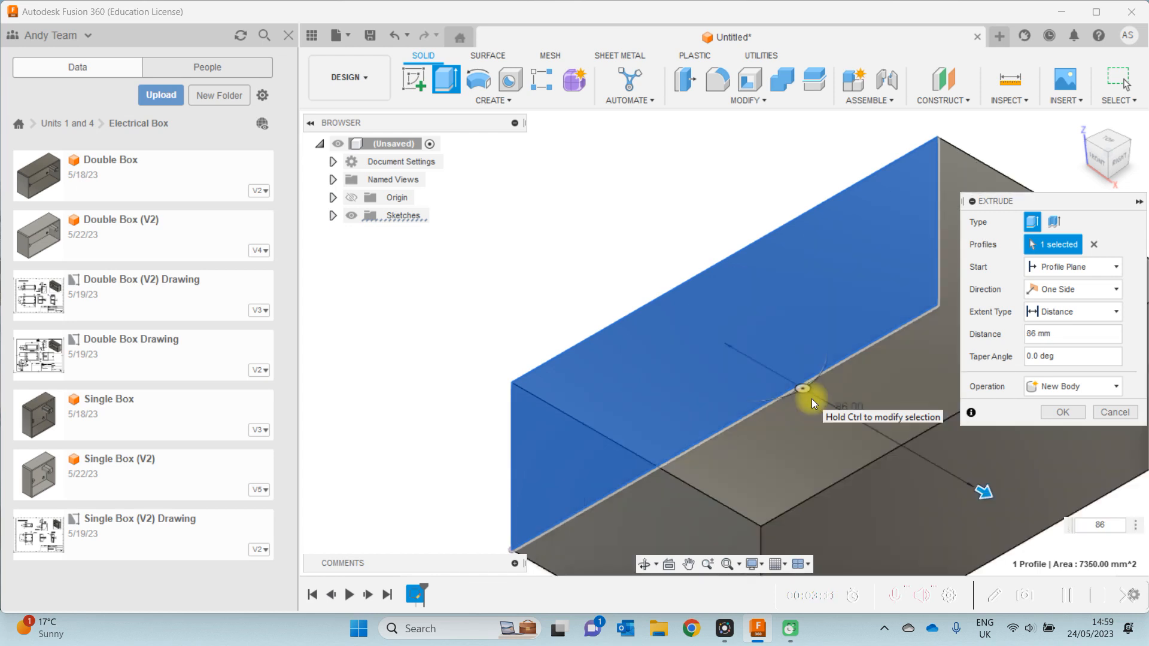
key("Return")
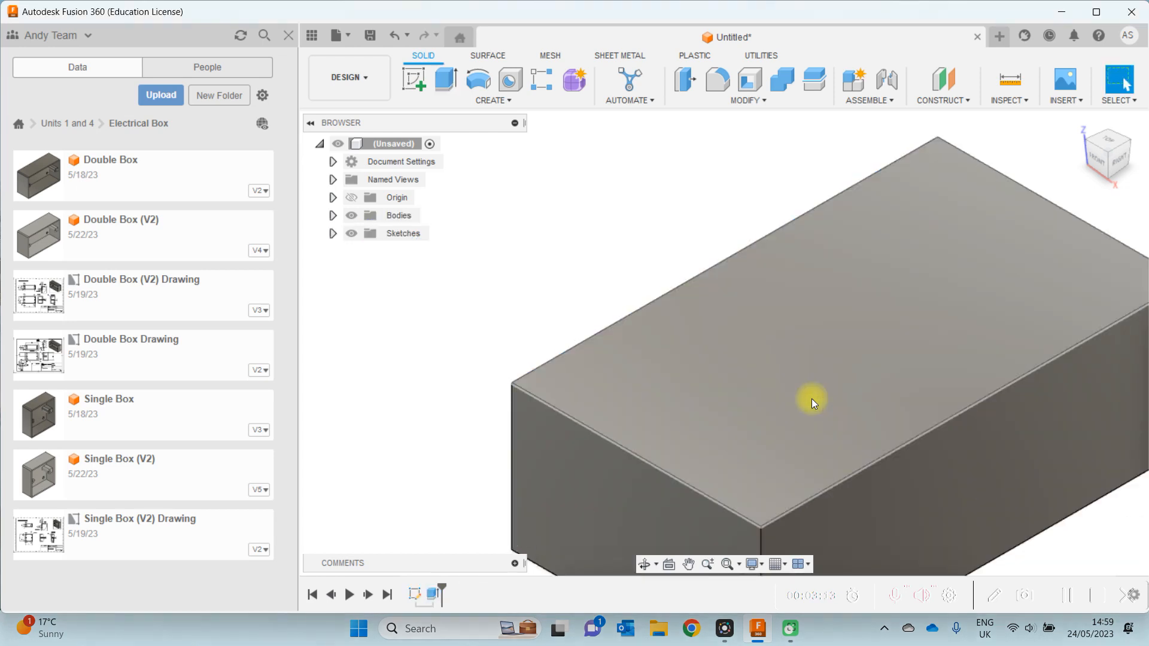
- Start a sketch on the block's top face and draw a rectangle about 49 mm by 85 mm inside its outline
left_click(727, 557)
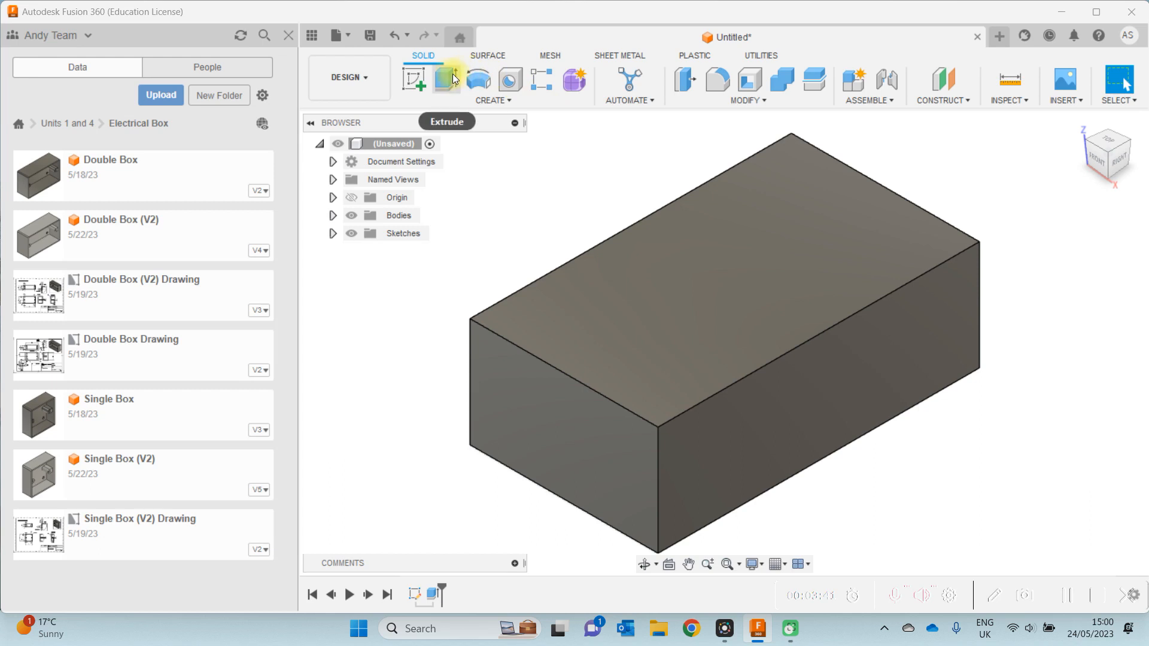
left_click(412, 83)
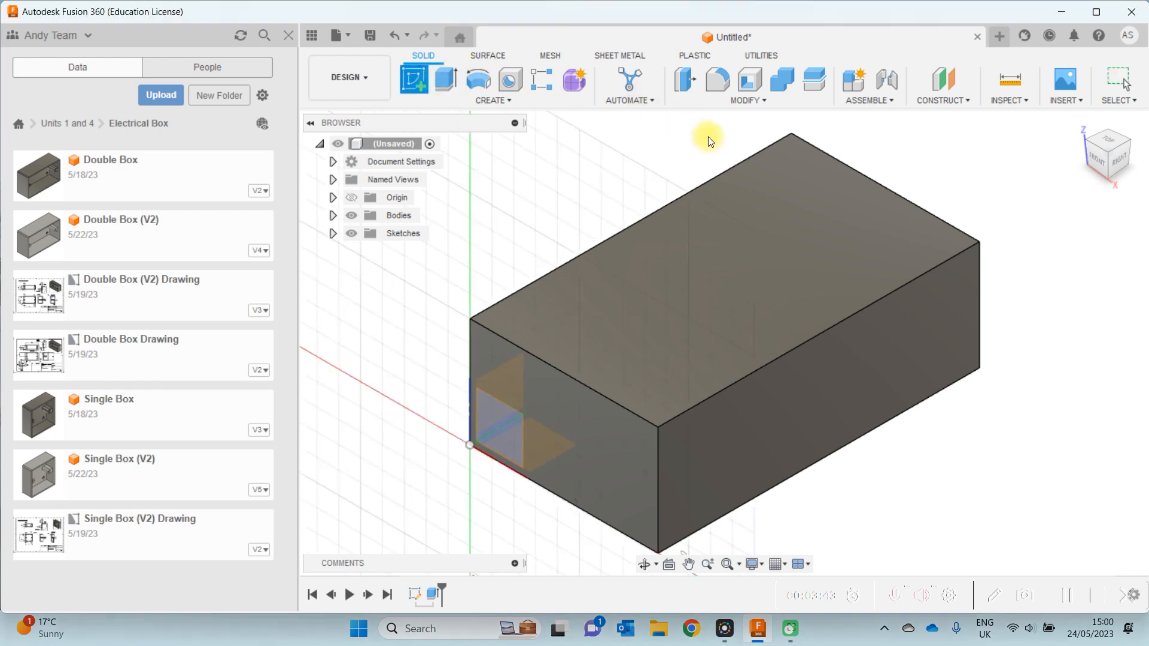
left_click(748, 234)
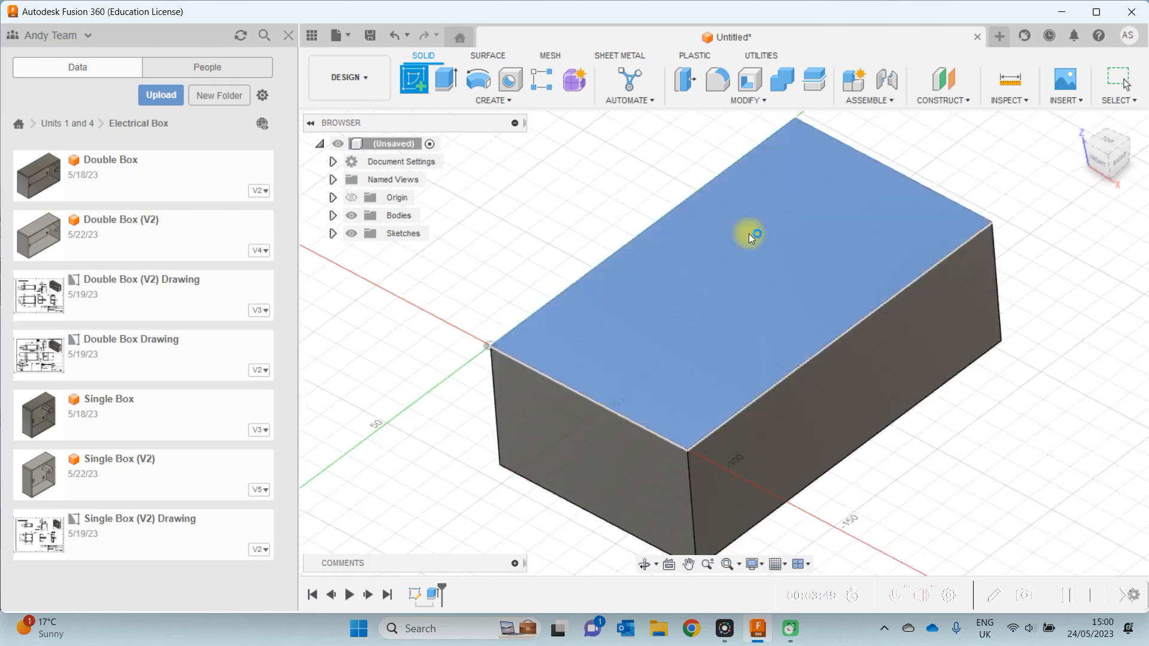
left_click(727, 565)
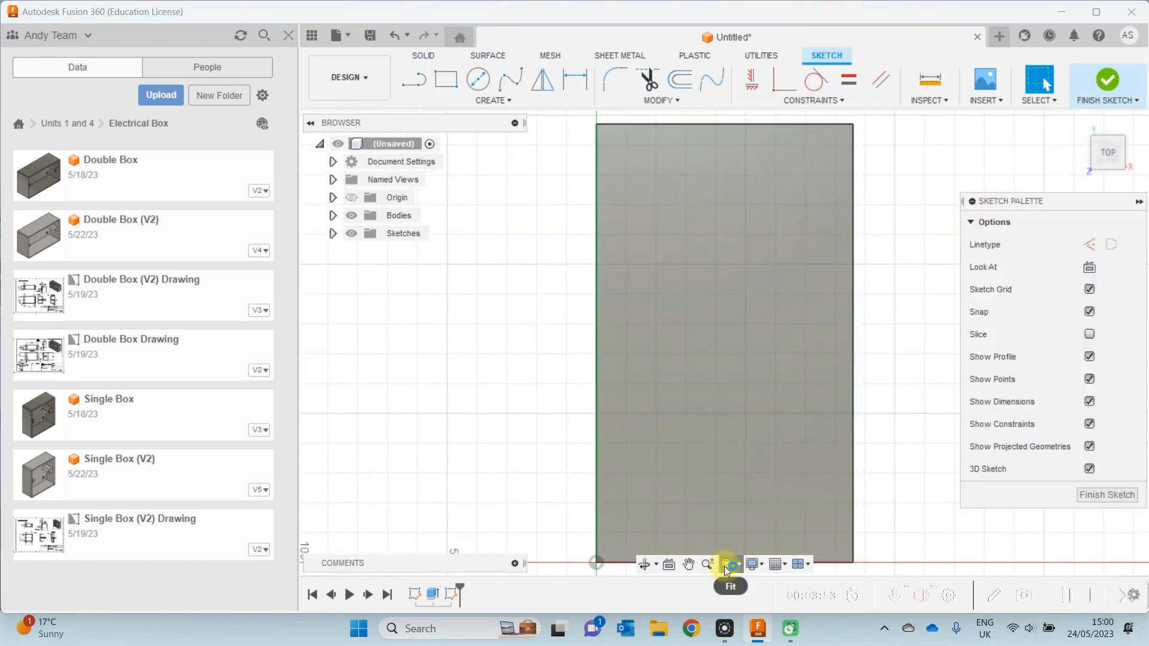
left_click(445, 83)
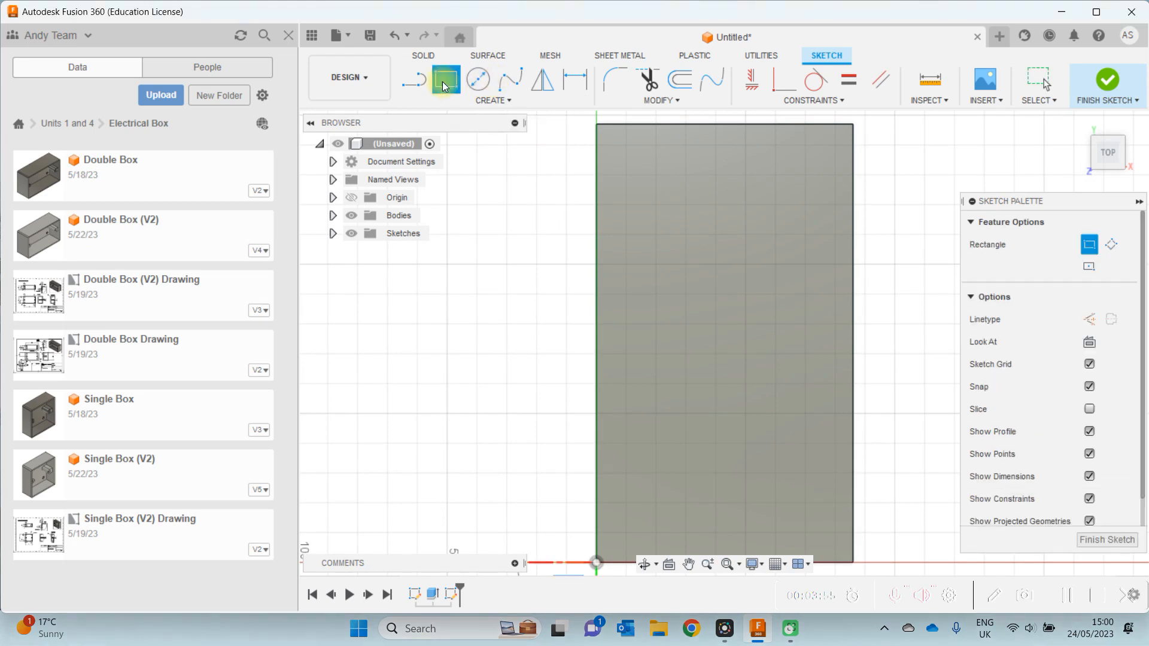
left_click(645, 450)
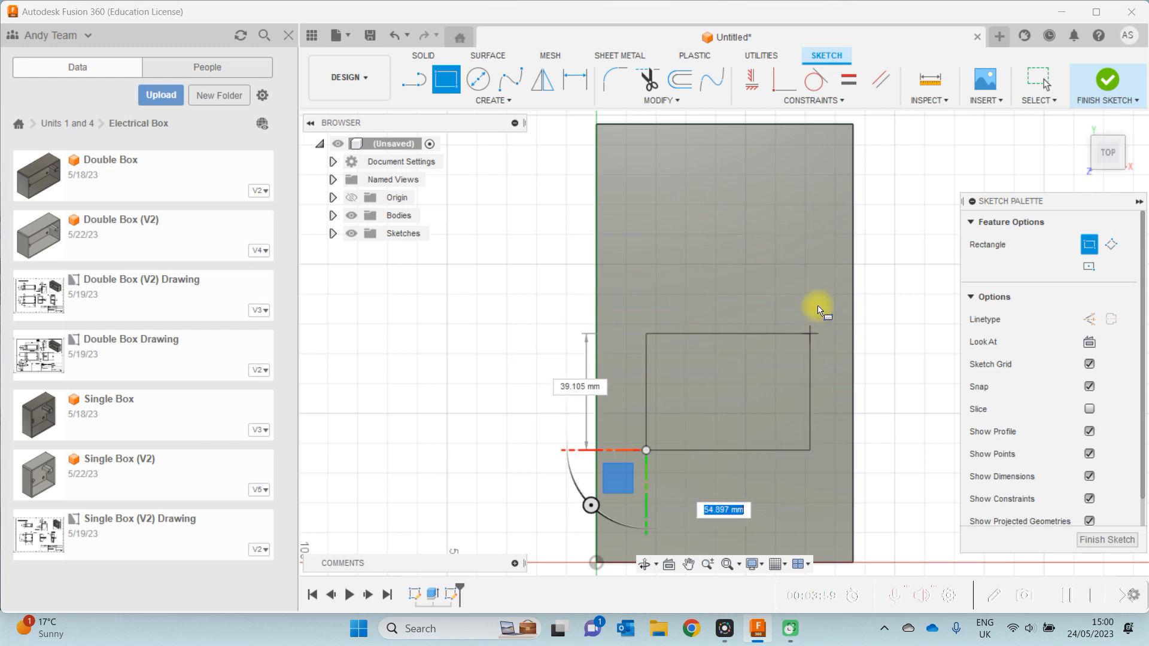
left_click(792, 196)
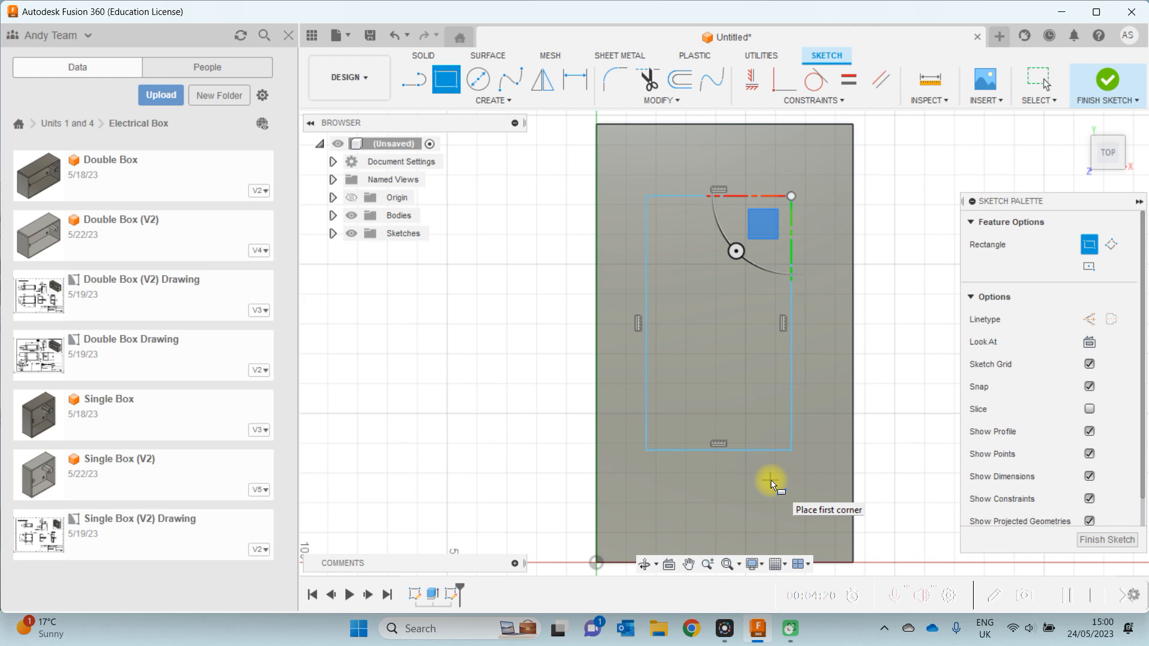
- Dimension the gap between the inner rectangle's left side and the block's left edge to 3 mm
left_click(580, 88)
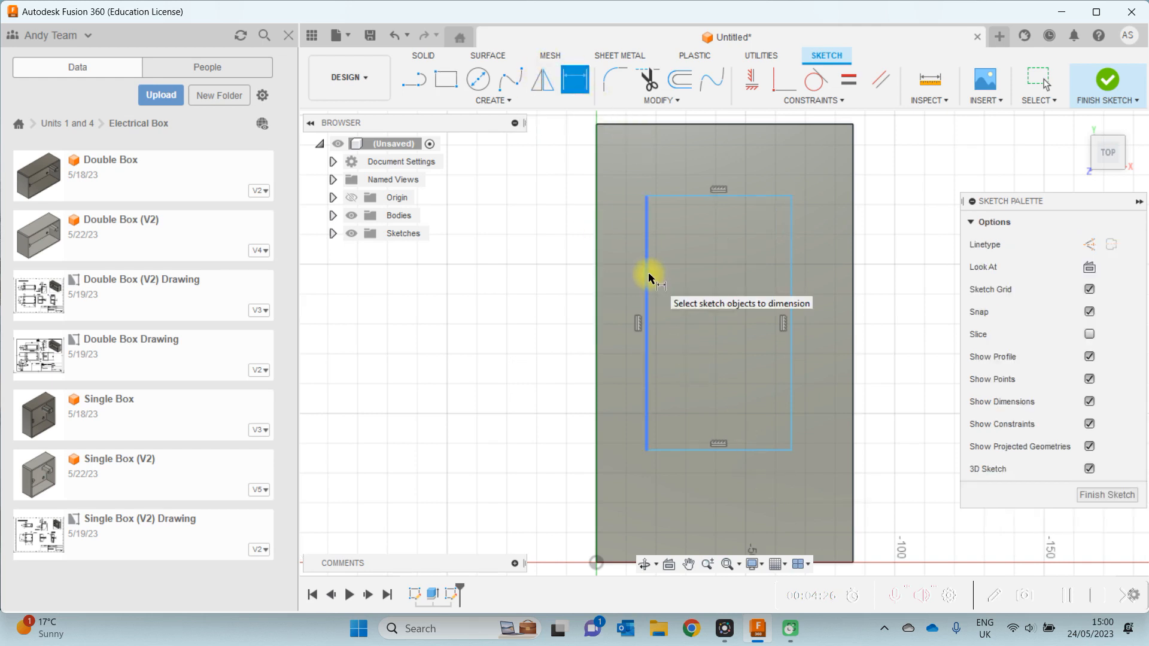
left_click(648, 277)
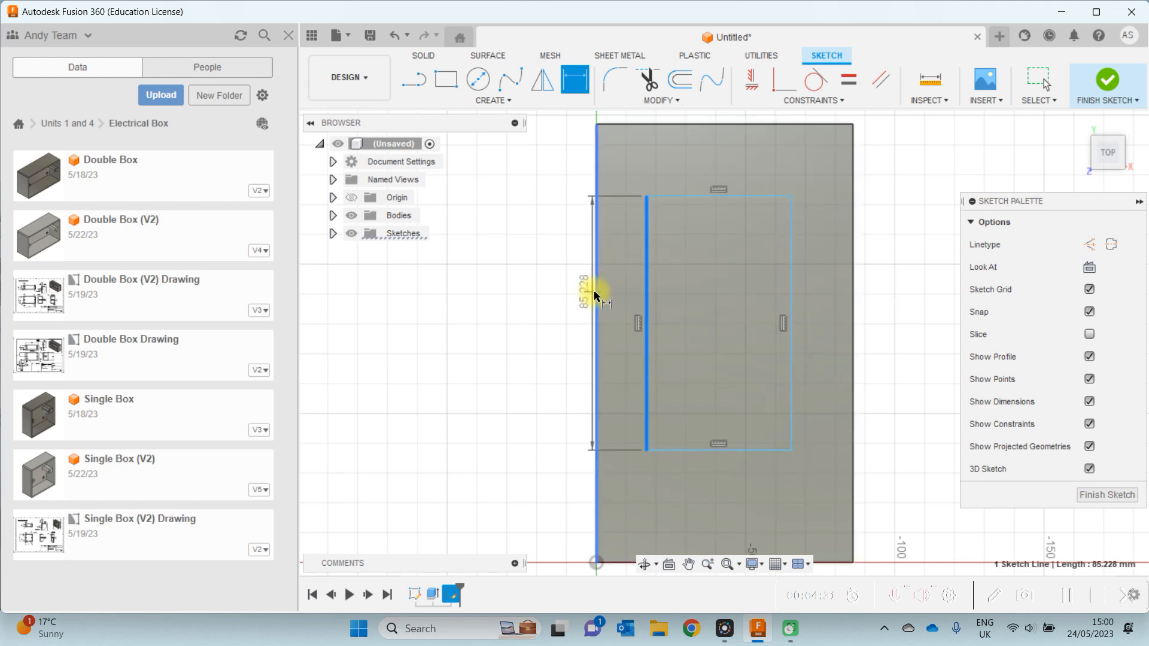
left_click(597, 290)
left_click(623, 147)
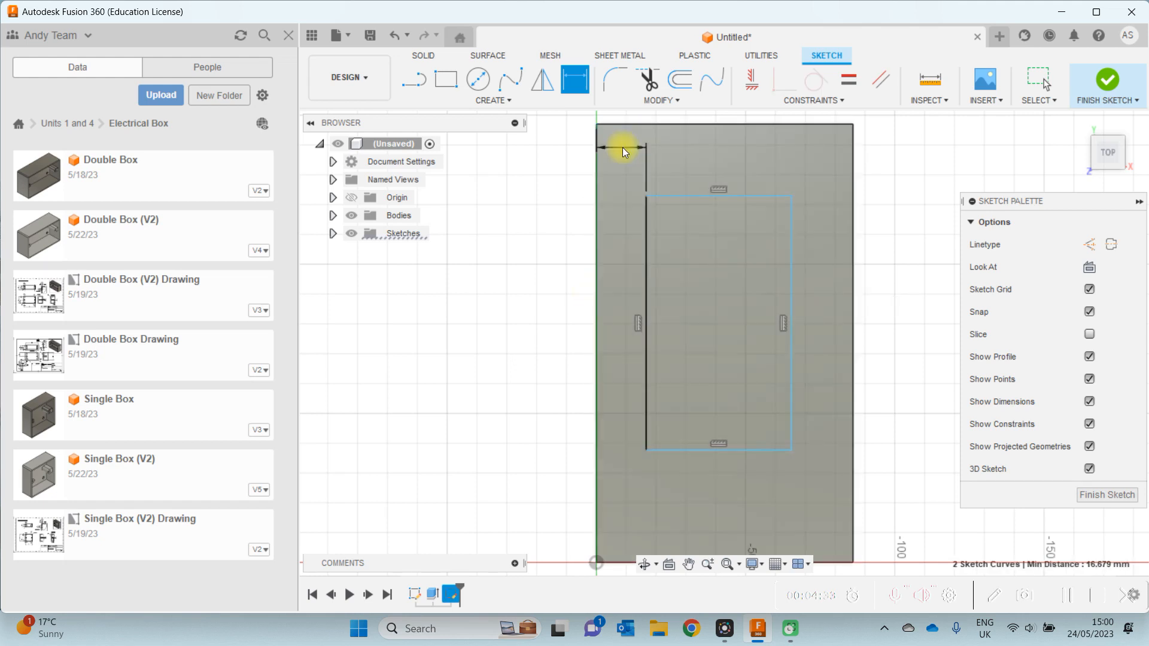
type("3")
key("Return")
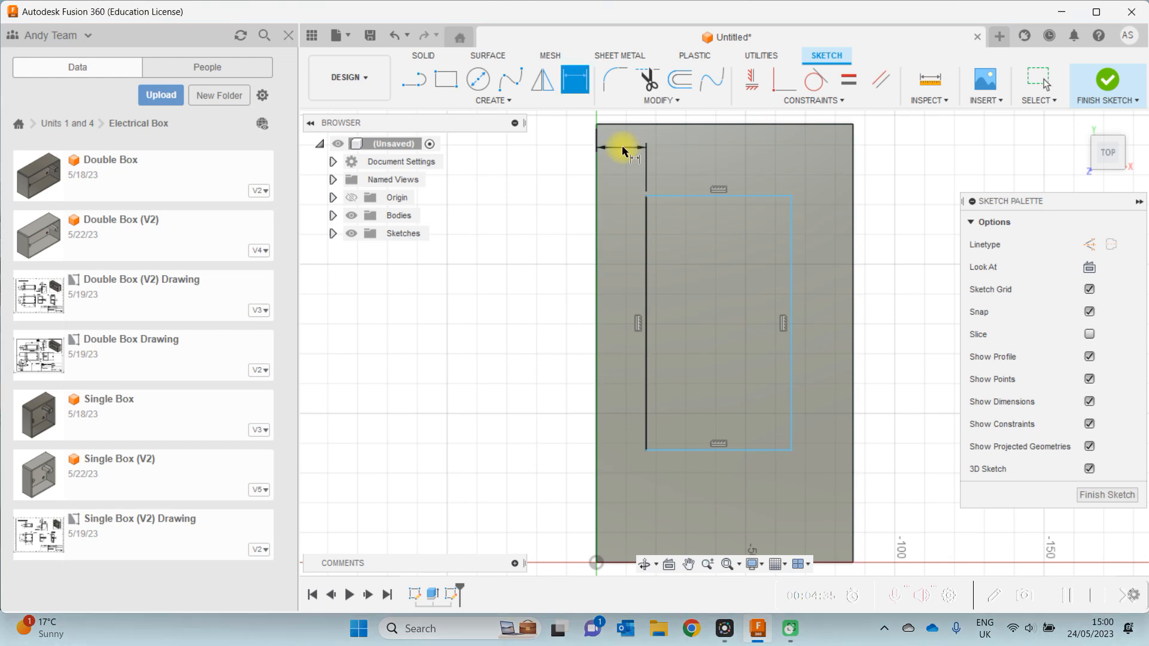
- Dimension the gap between the inner rectangle's upper side and the block's upper edge to 3 mm
left_click(655, 195)
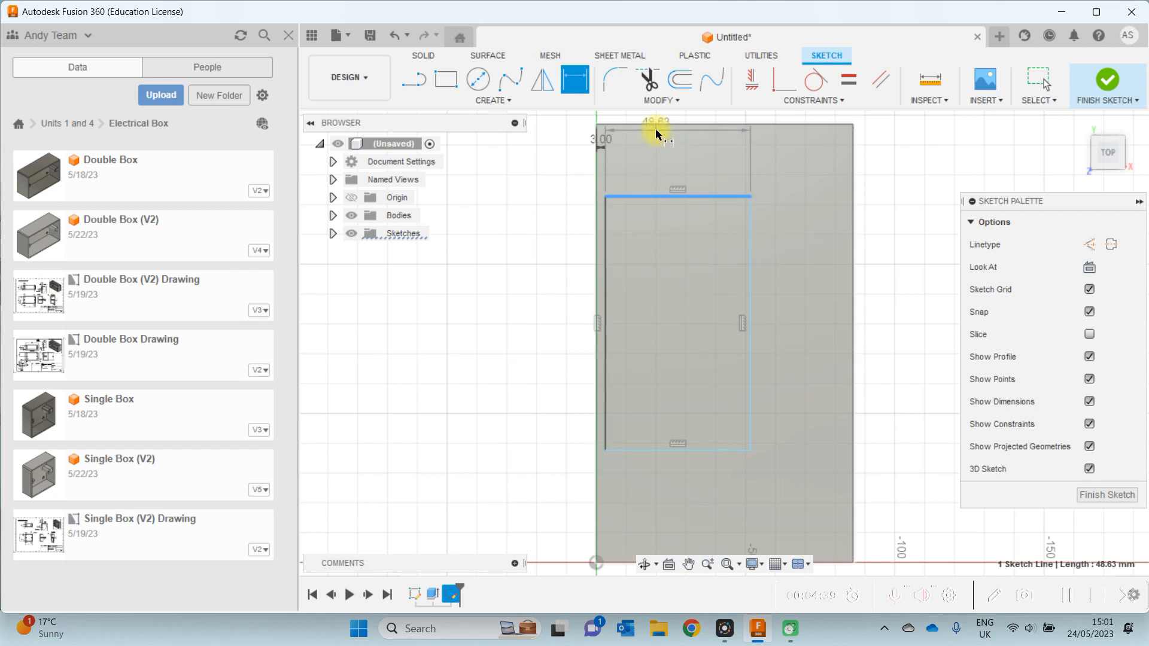
left_click(655, 123)
left_click(553, 180)
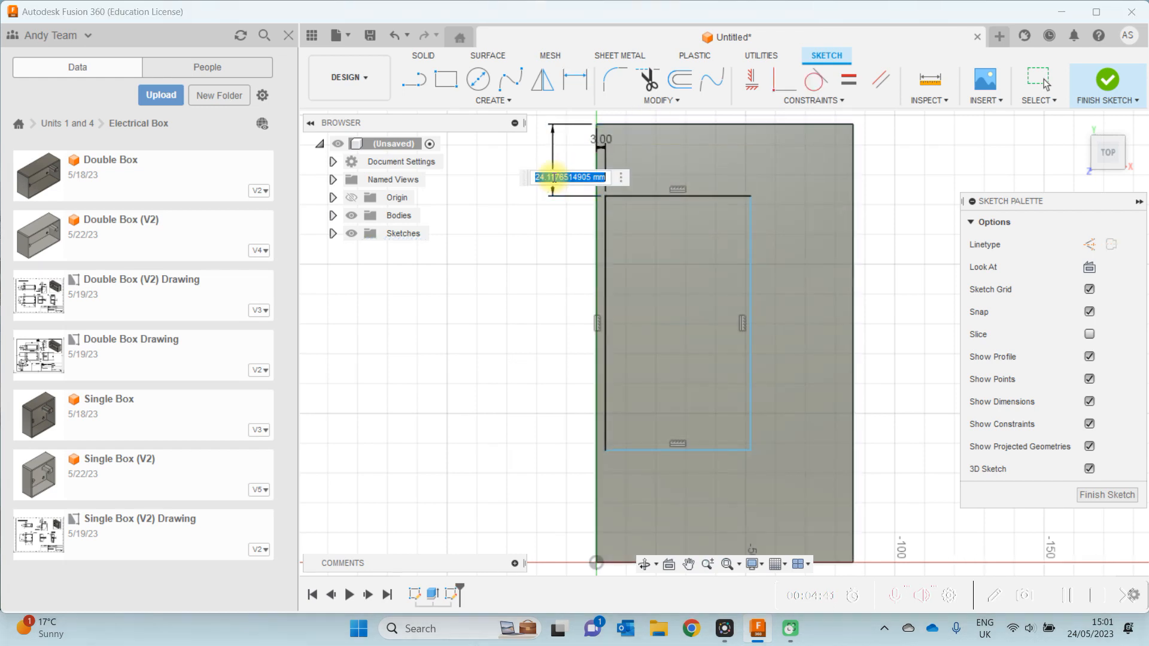
type("3")
key("Return")
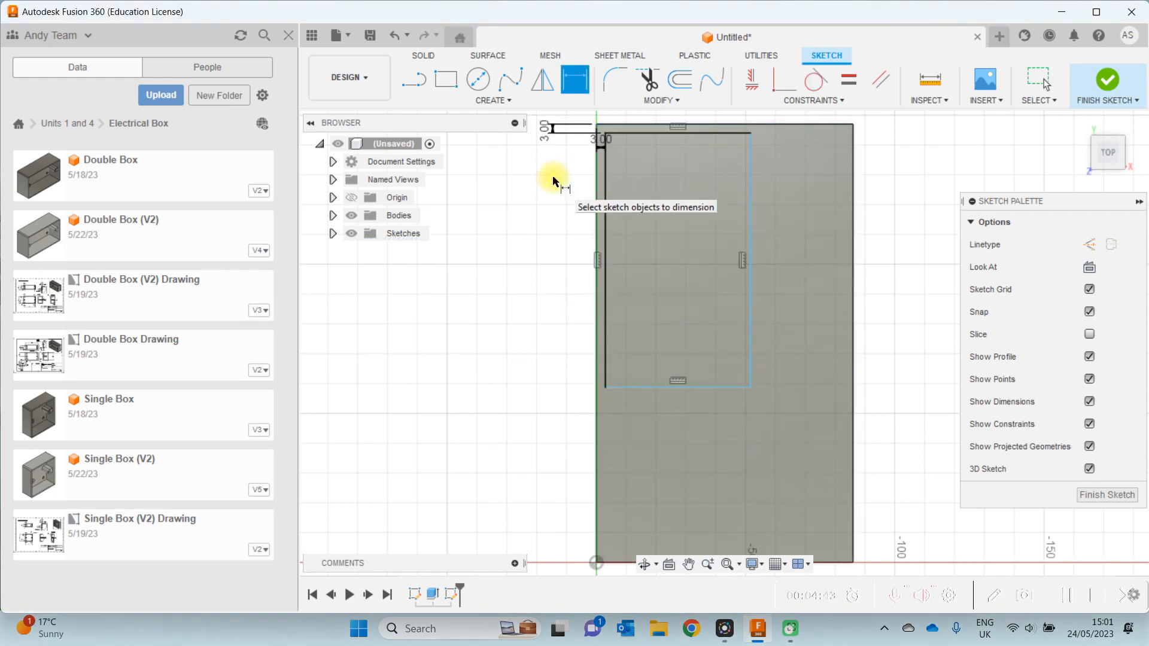
- Dimension the gap between the inner rectangle's right side and the block's right edge to 3 mm
left_click(750, 174)
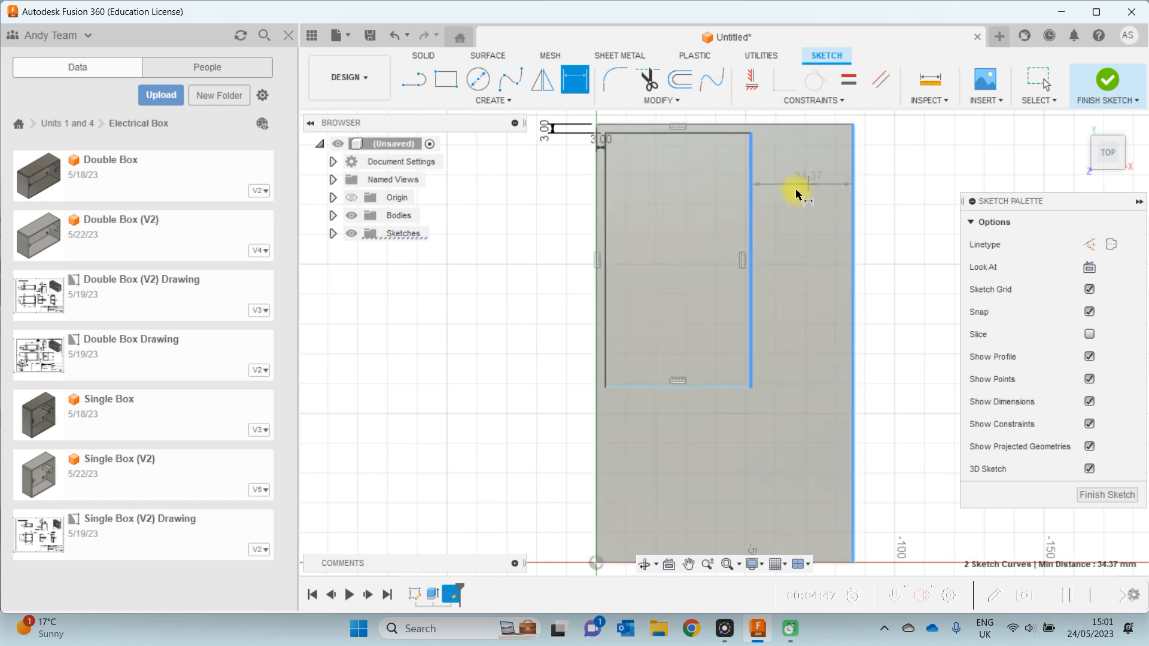
left_click(795, 192)
type("3")
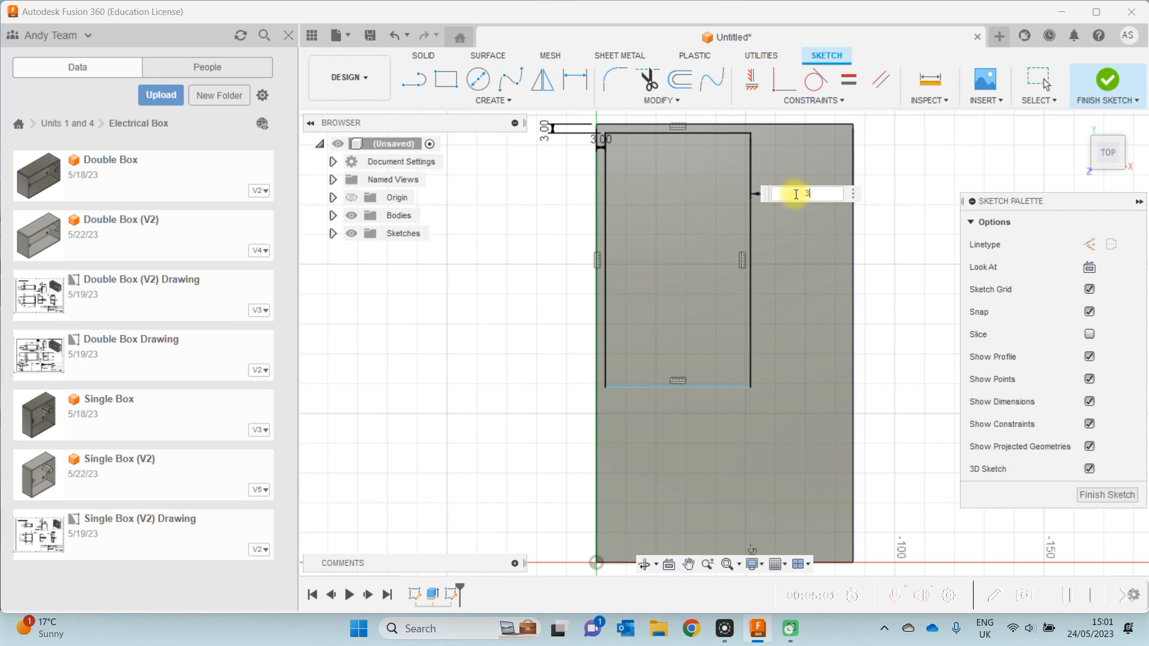
key("Return")
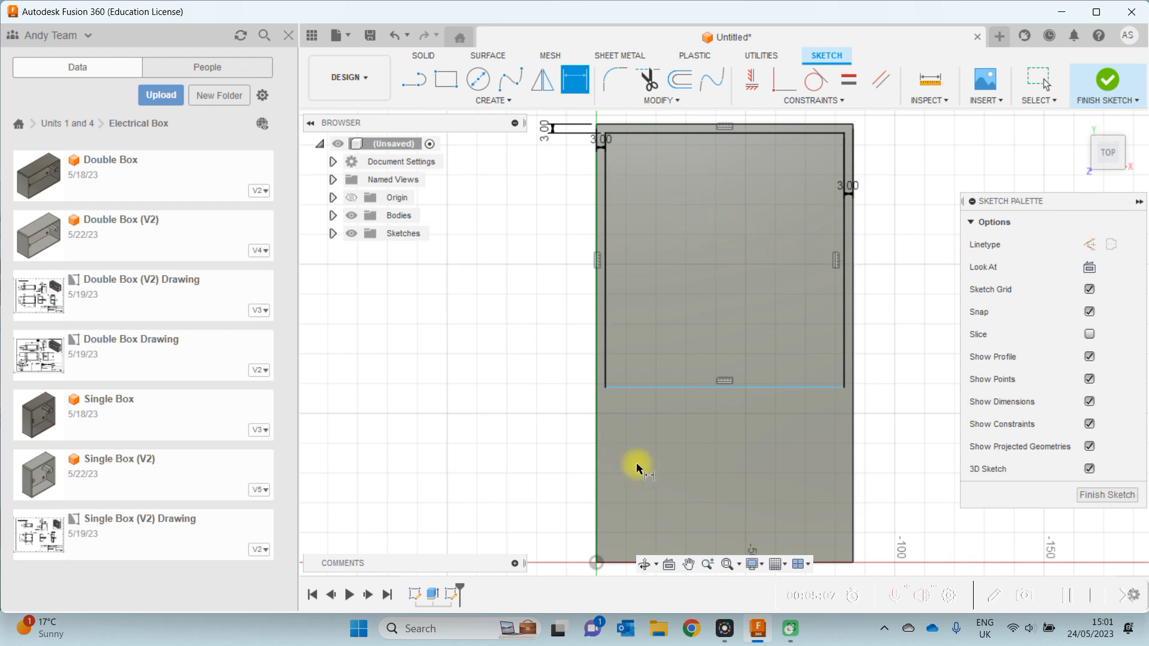
- Dimension the gap between the inner rectangle's lower side and the block's lower edge to 3 mm, and finish the sketch
left_click(688, 564)
left_click_drag(688, 491, 632, 417)
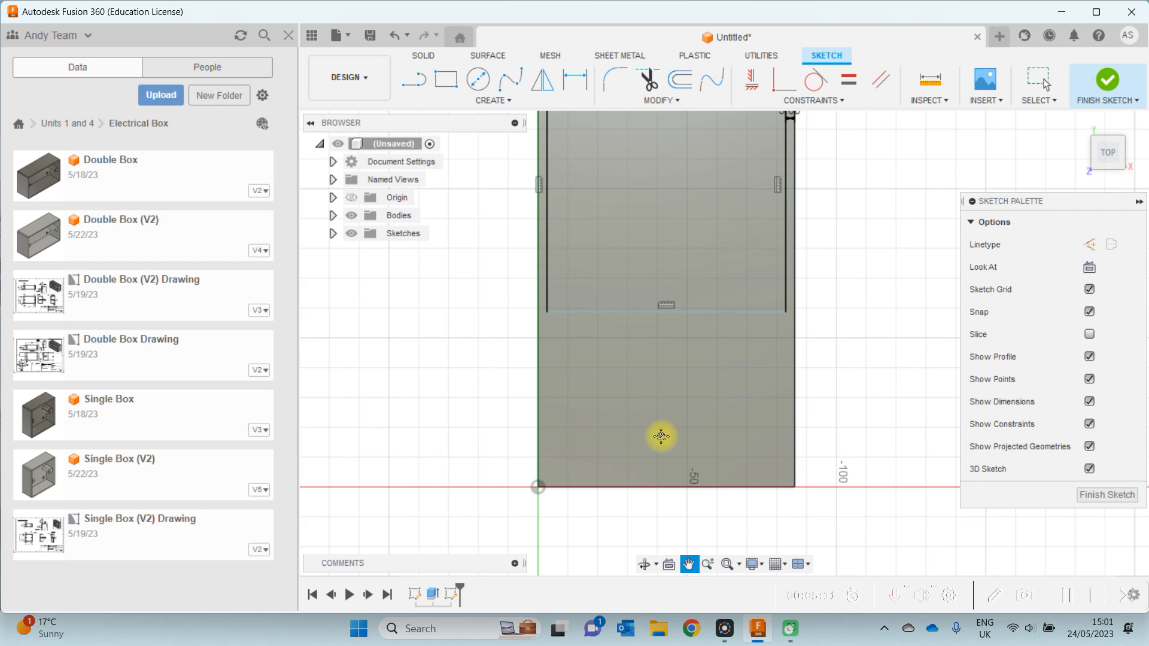
key("d")
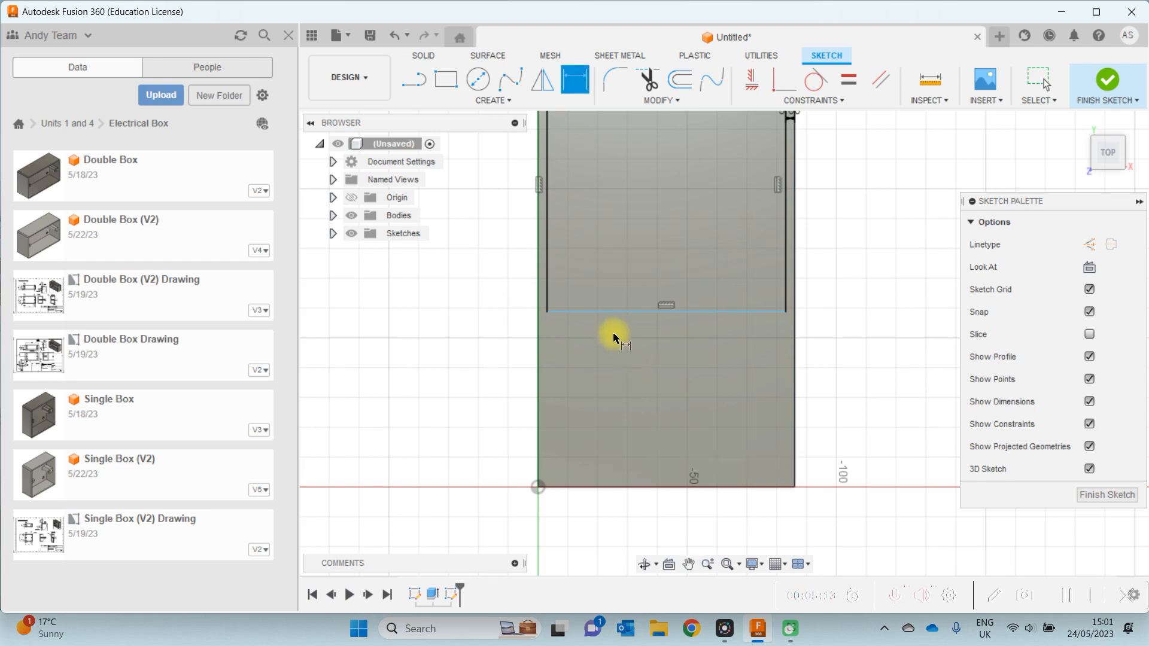
left_click(616, 313)
left_click(619, 487)
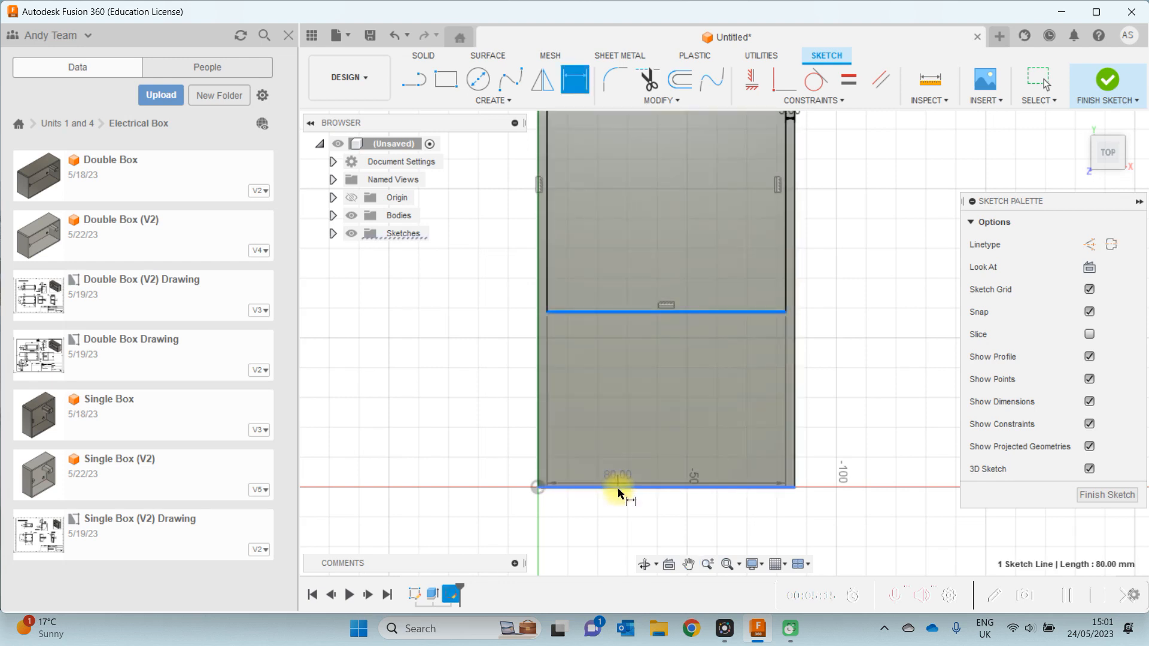
left_click(483, 440)
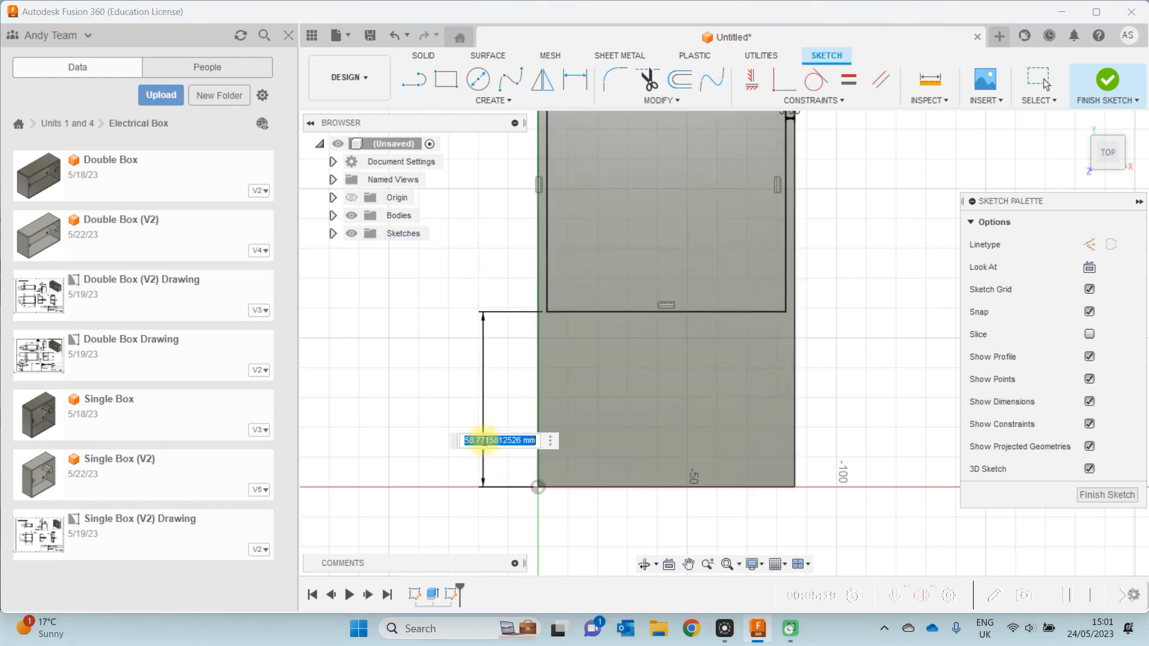
type("3")
key("Return")
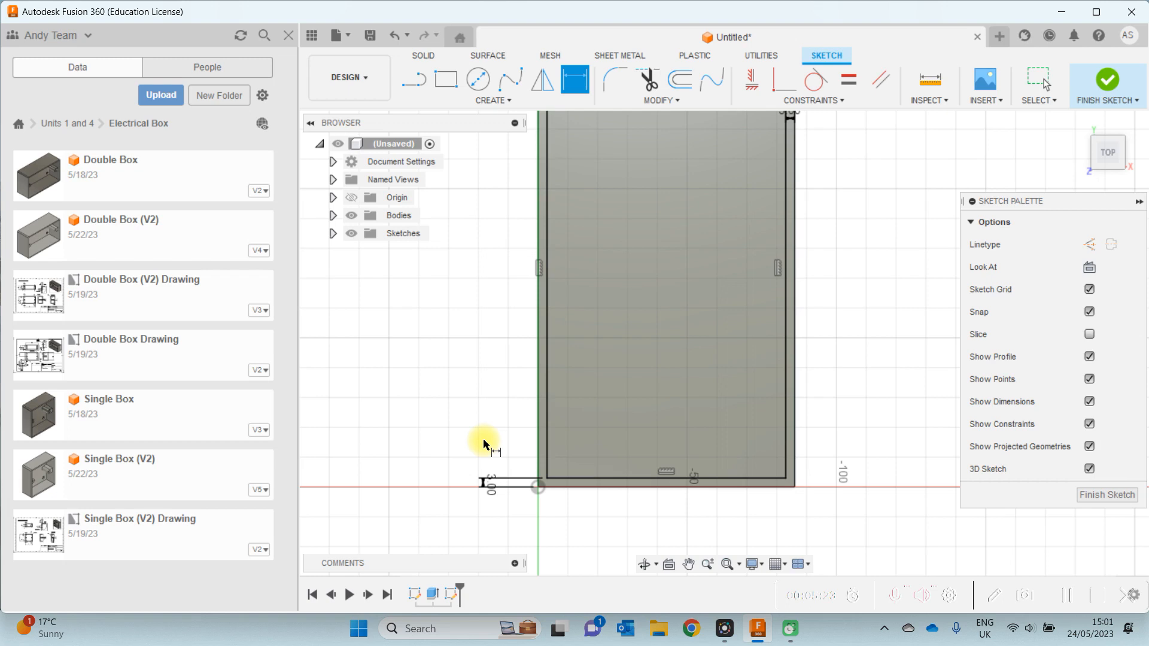
left_click(1117, 499)
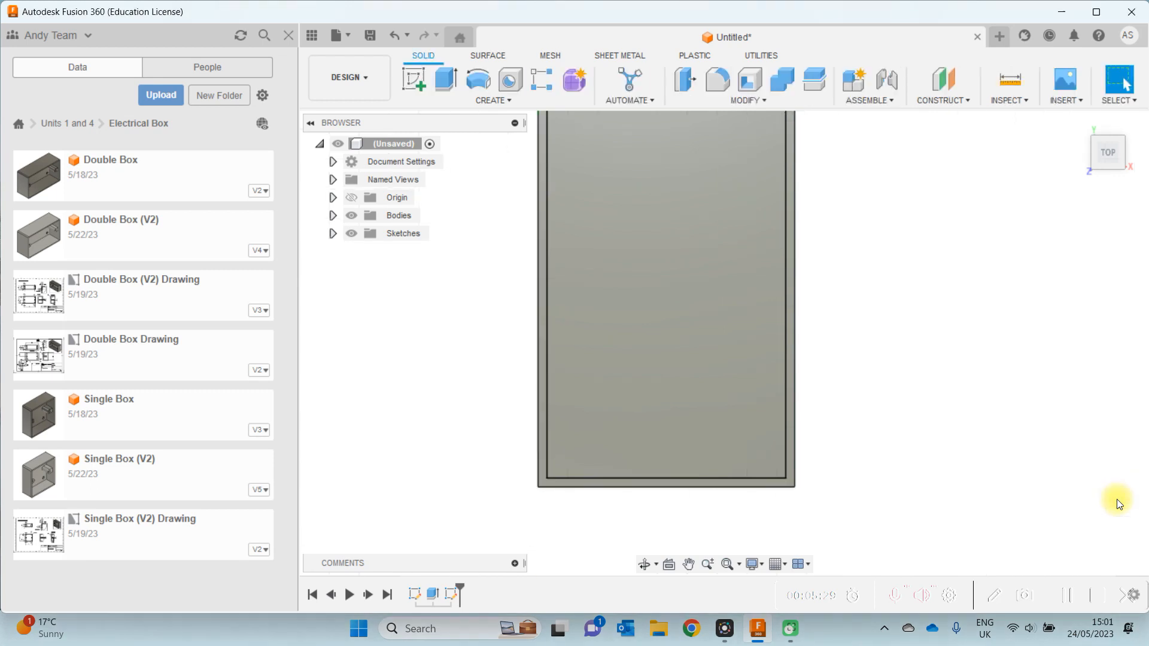
- Extrude the inner rectangle profile by -47 mm as a cut to hollow out the block
left_click(644, 564)
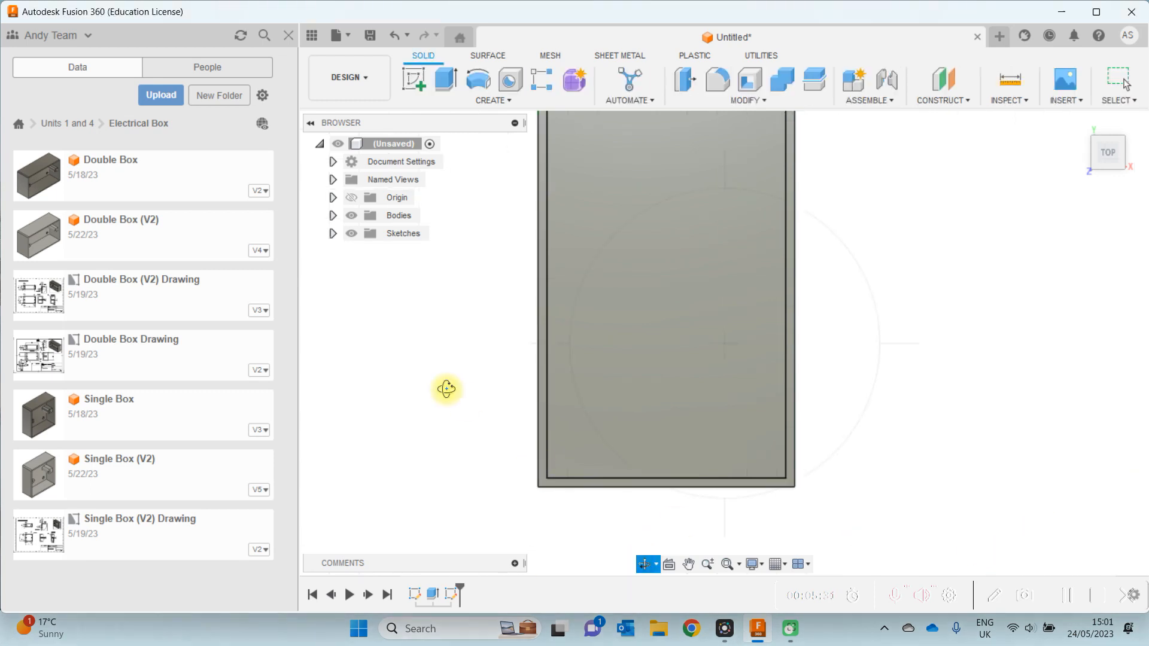
left_click_drag(443, 387, 390, 352)
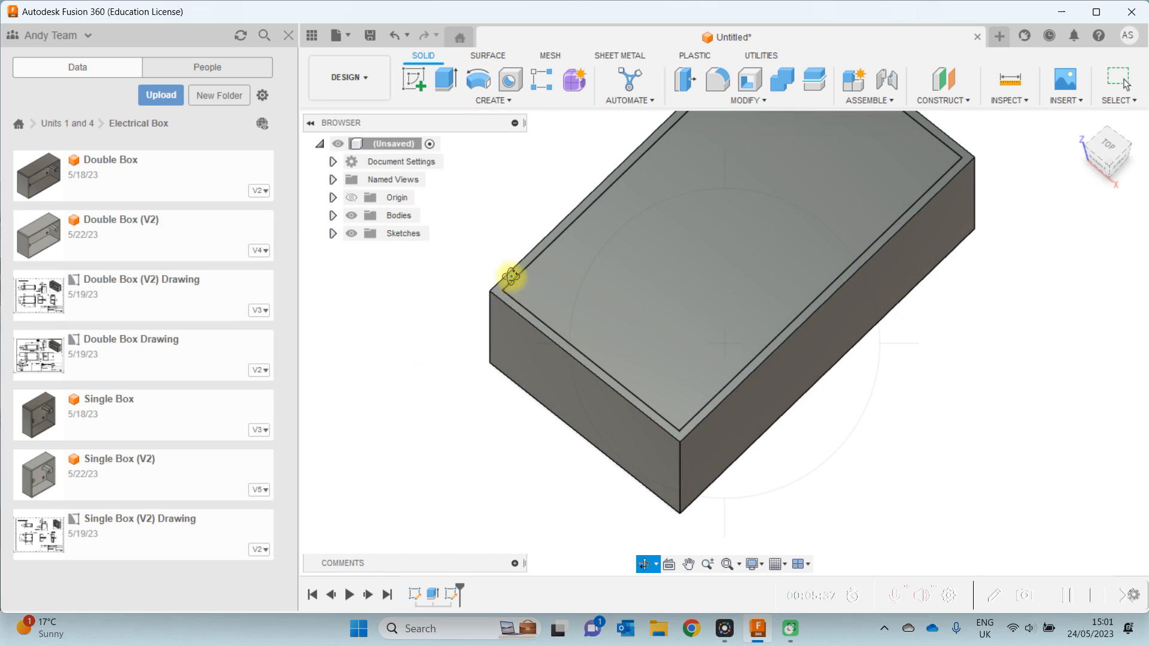
key("Escape")
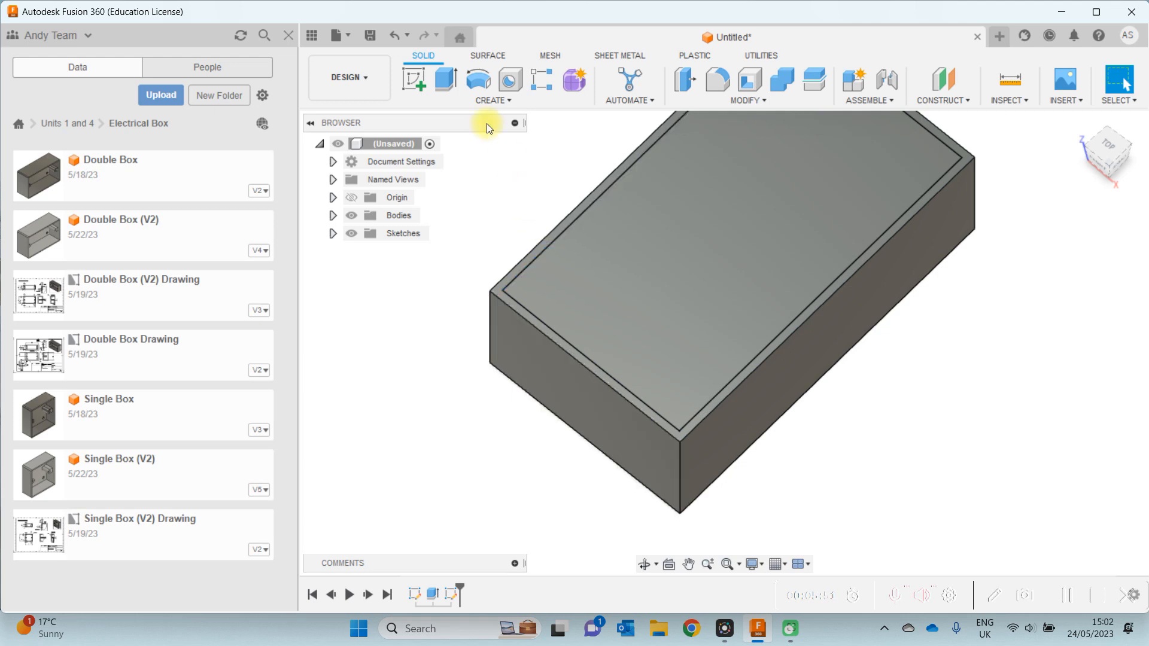
left_click(450, 83)
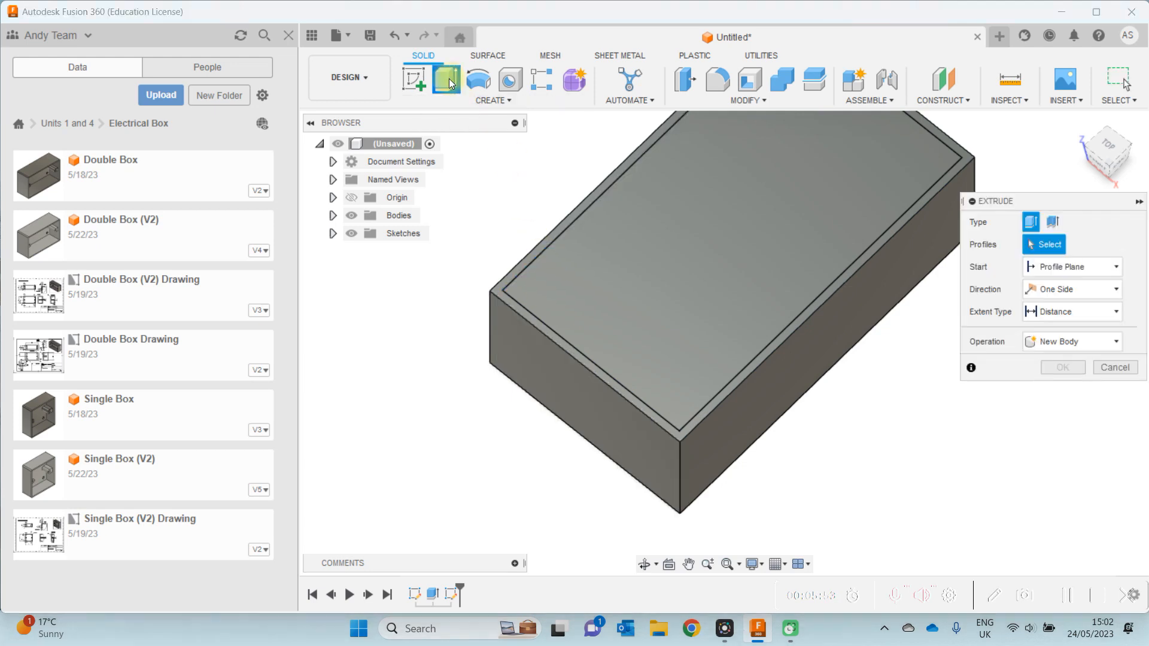
left_click(675, 245)
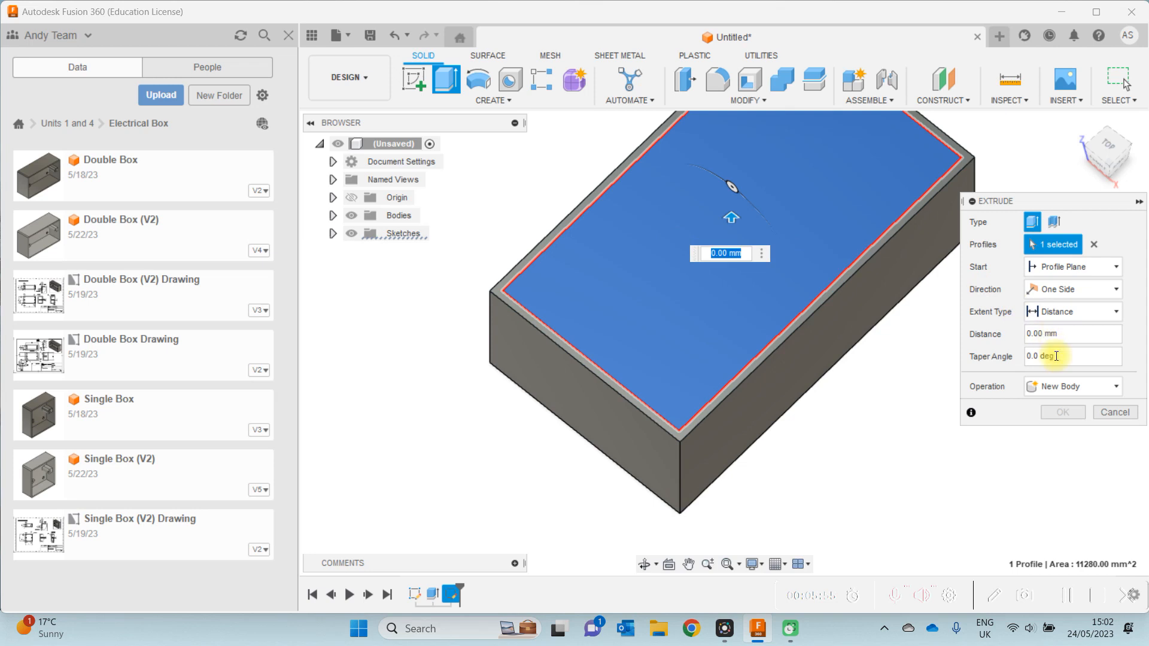
left_click(1067, 387)
left_click(1064, 421)
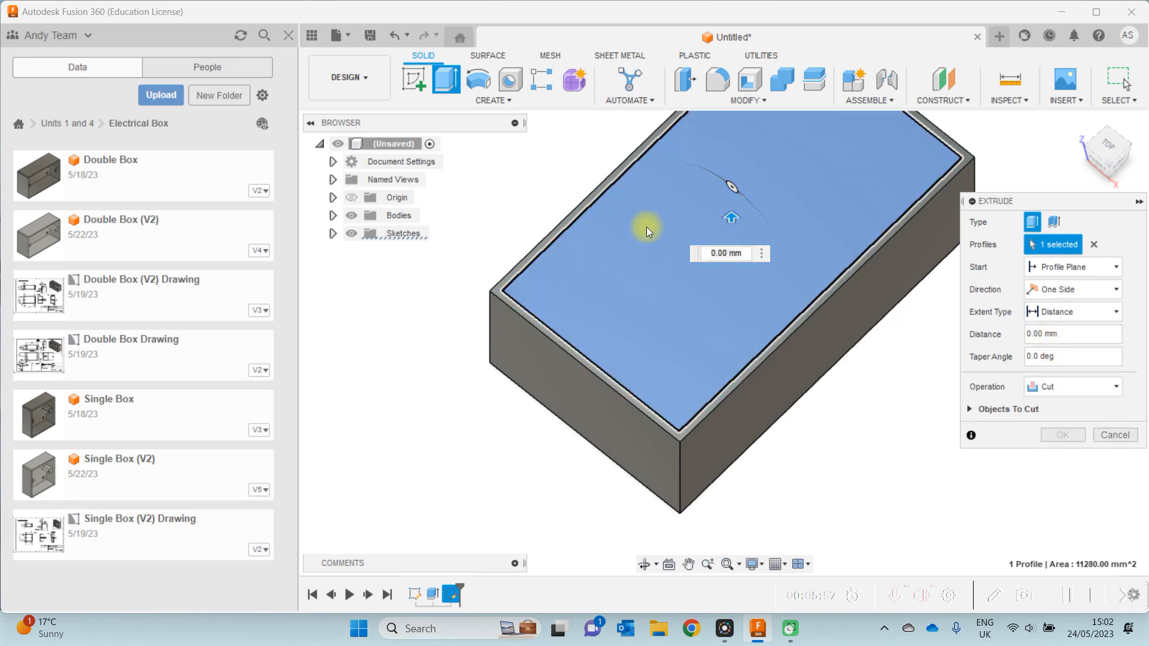
left_click_drag(730, 219, 730, 256)
left_click(847, 302)
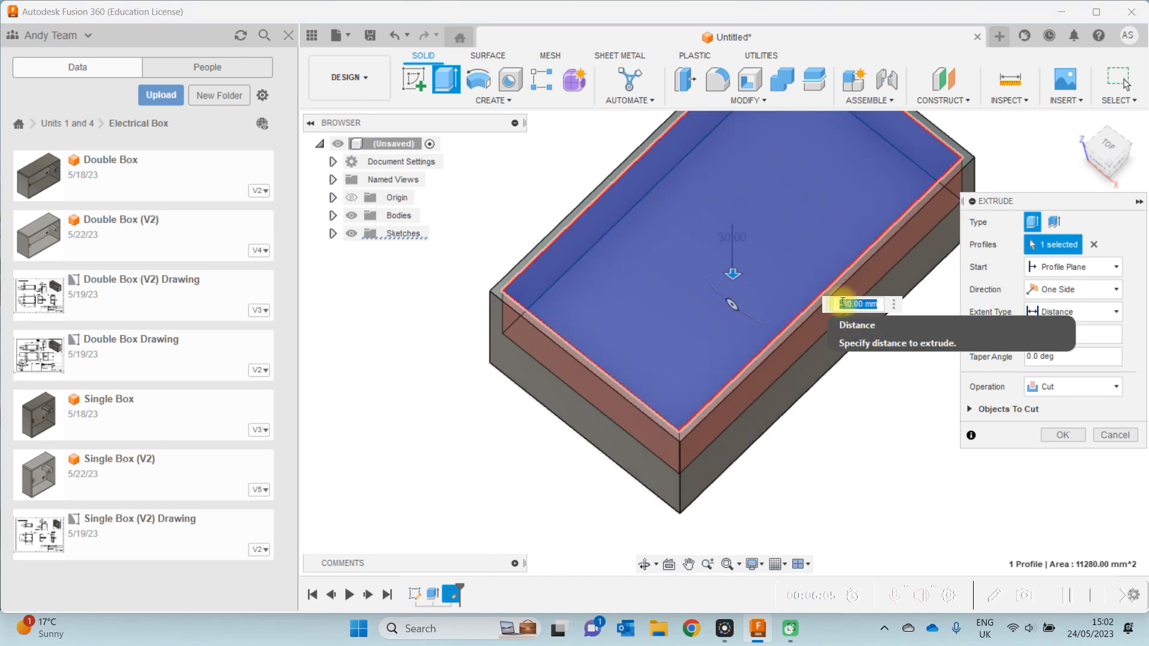
type("-47")
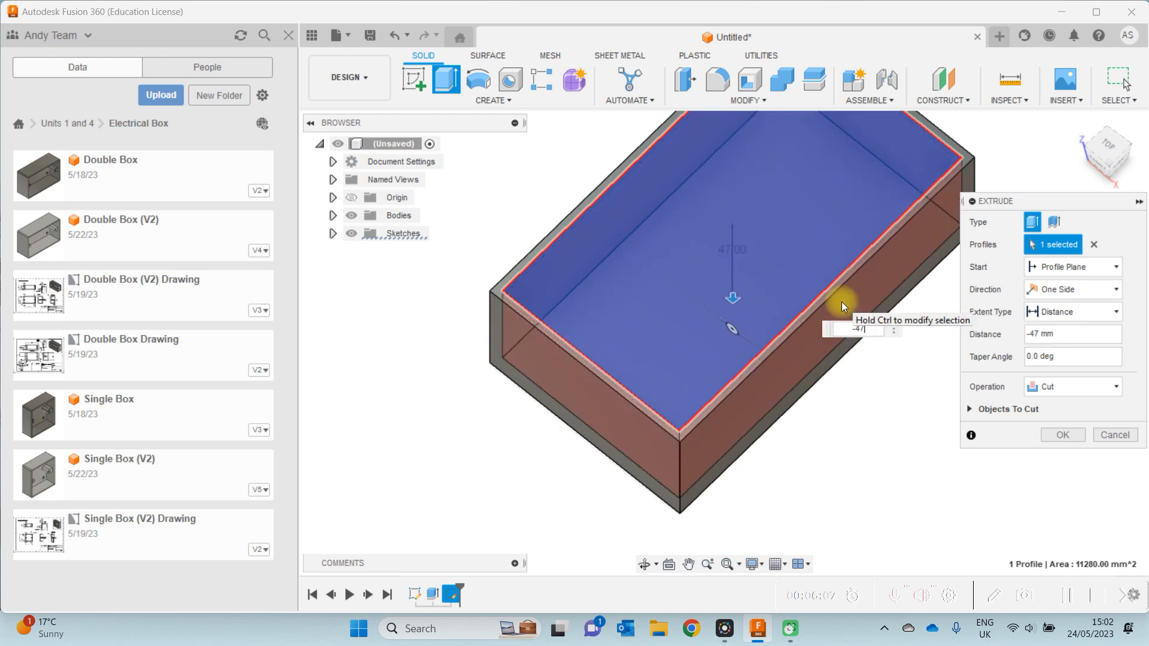
left_click(1061, 434)
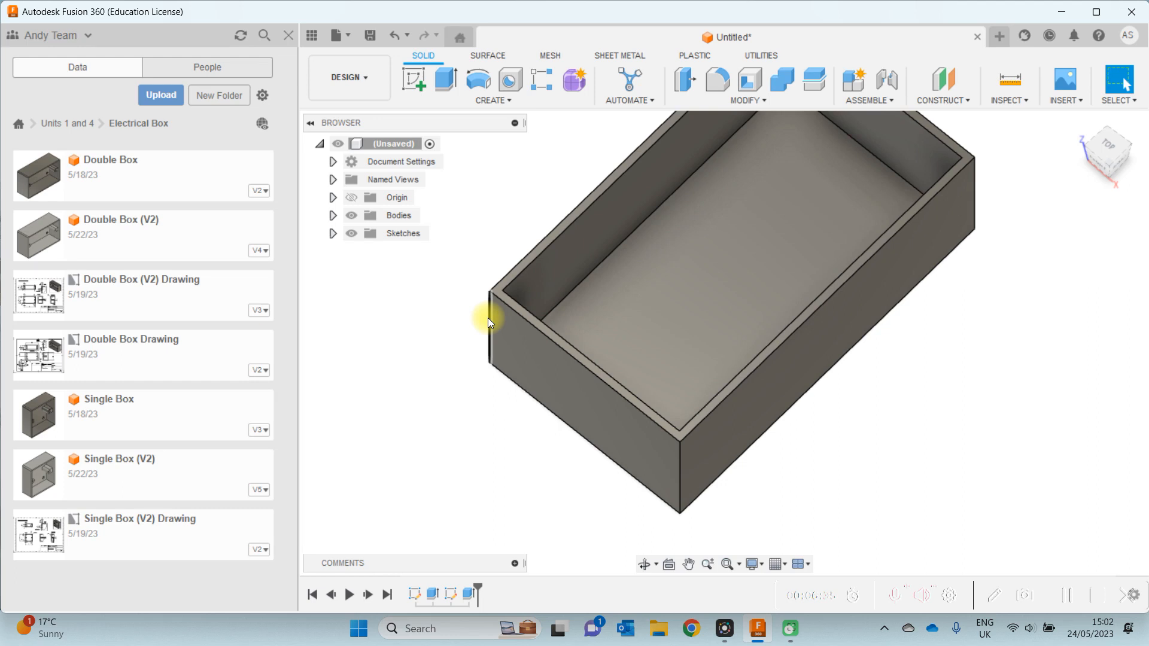
- Fillet the four vertical outer corner edges of the box with a 3 mm radius
left_click(721, 84)
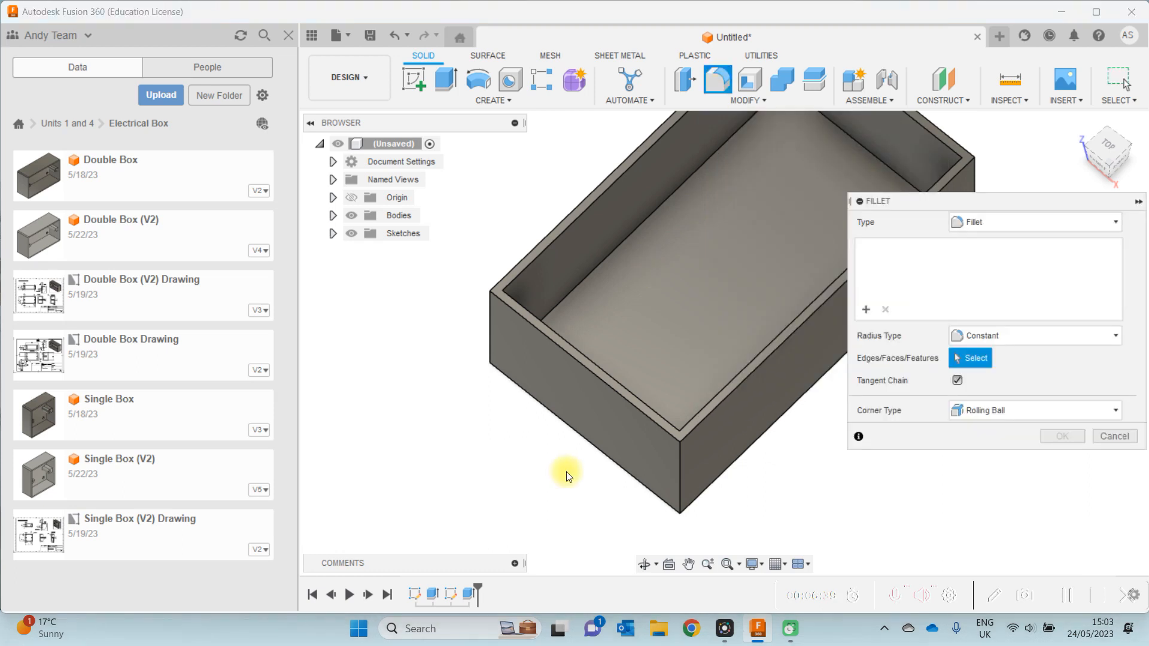
left_click(491, 340)
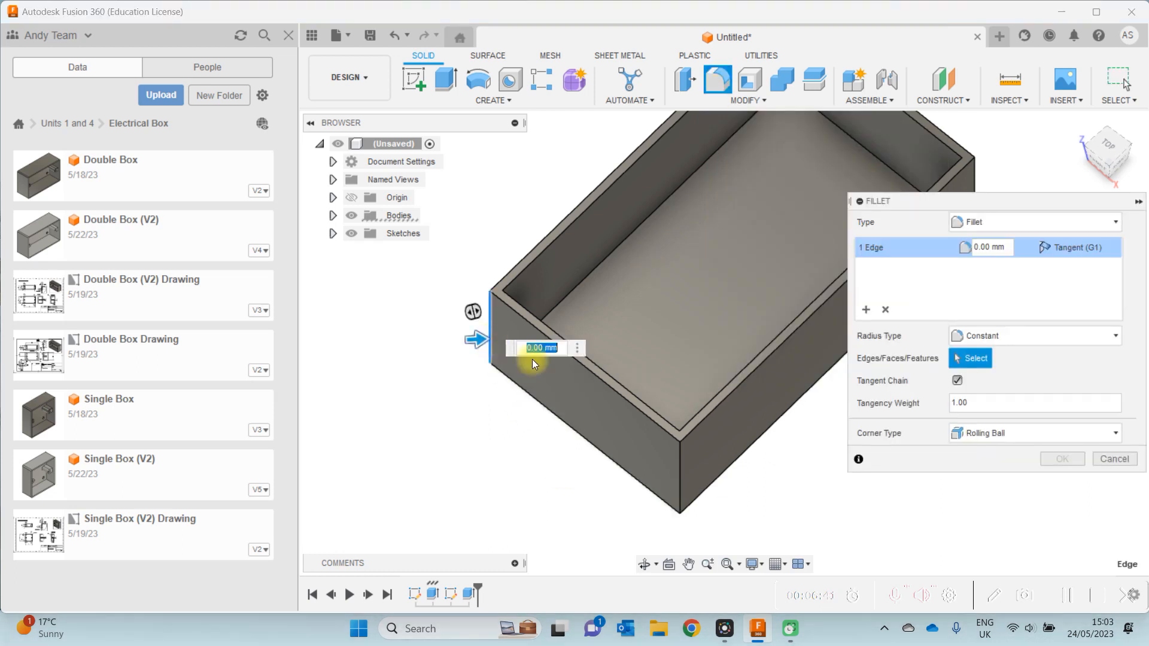
left_click(681, 467)
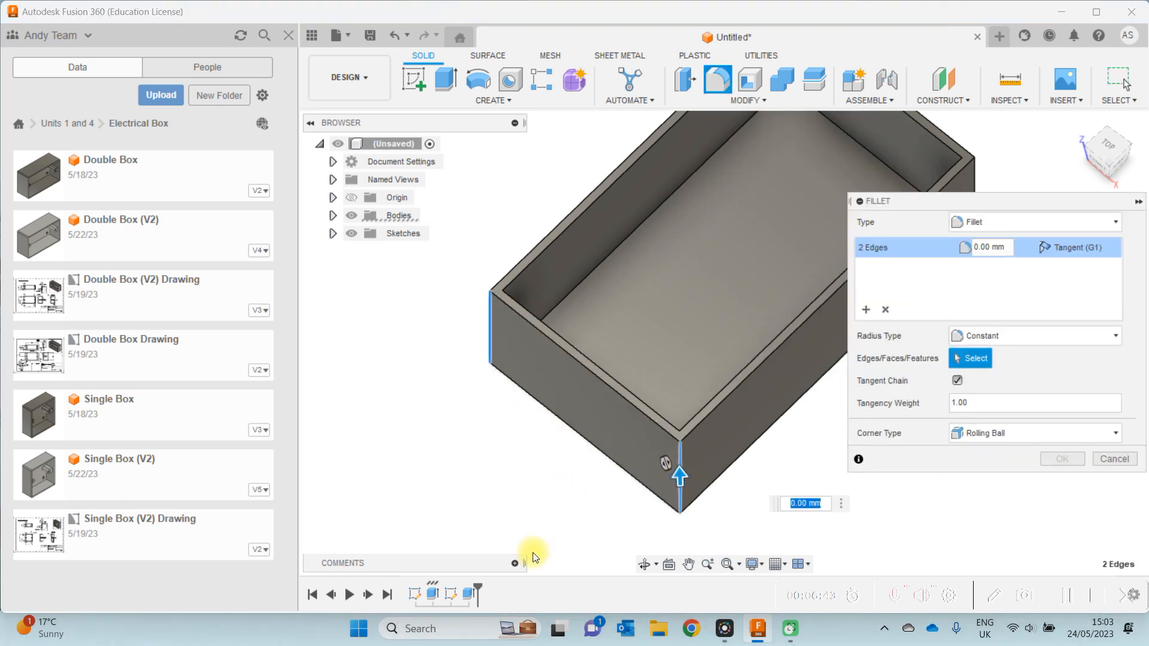
left_click(643, 564)
left_click_drag(576, 490, 316, 411)
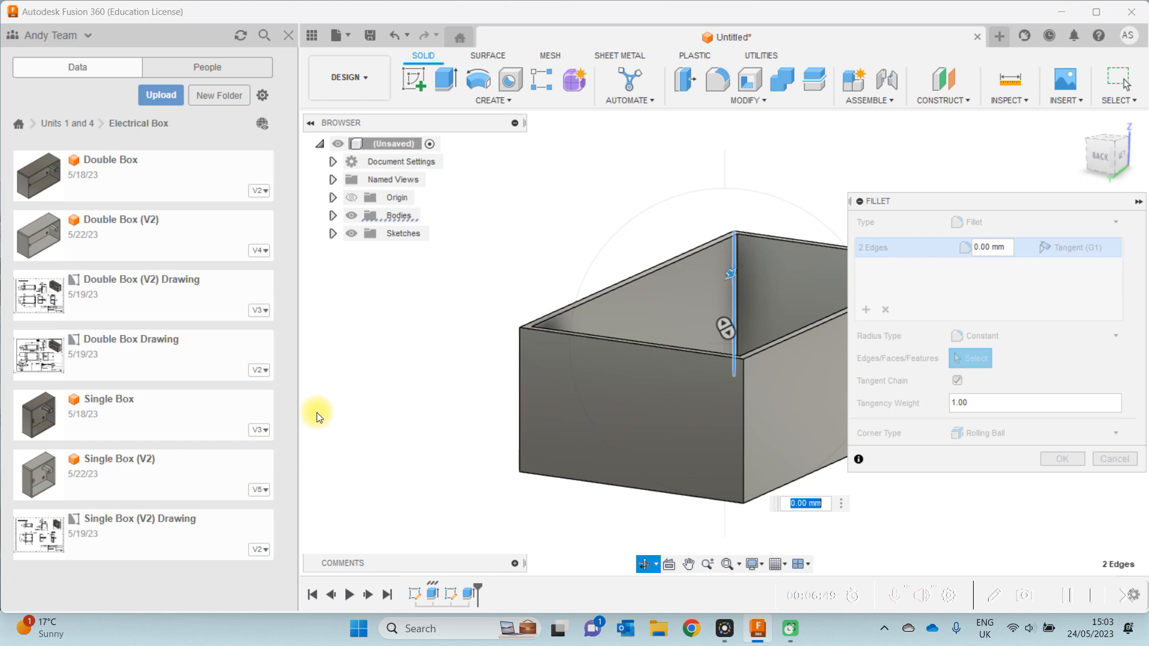
key("Escape")
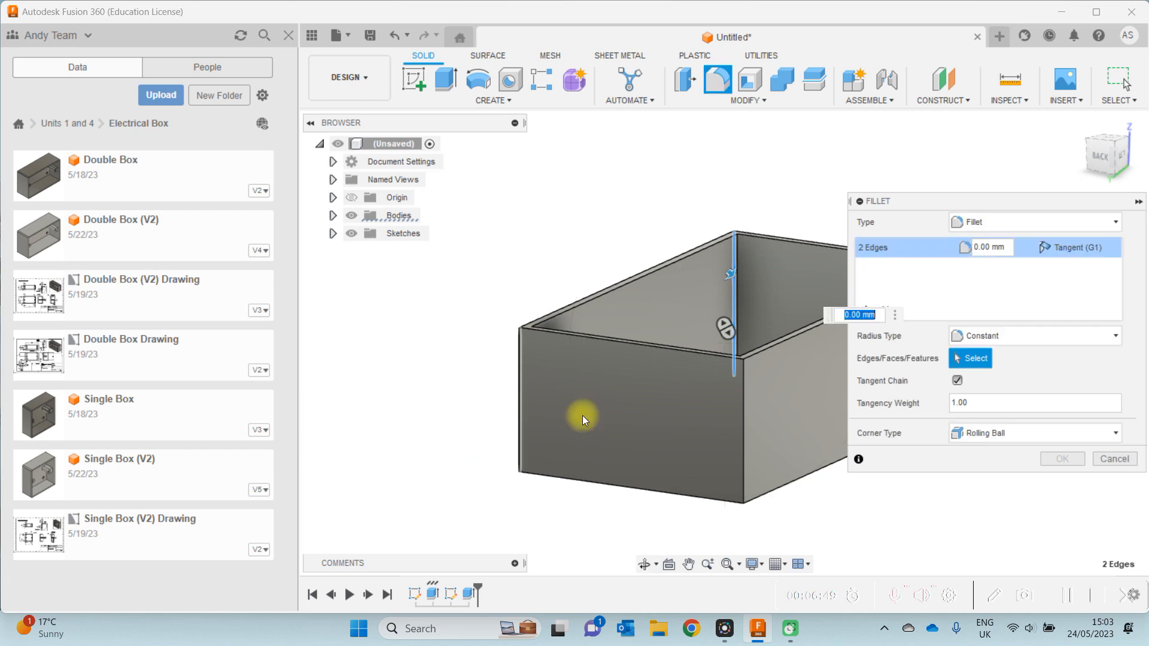
left_click(517, 381)
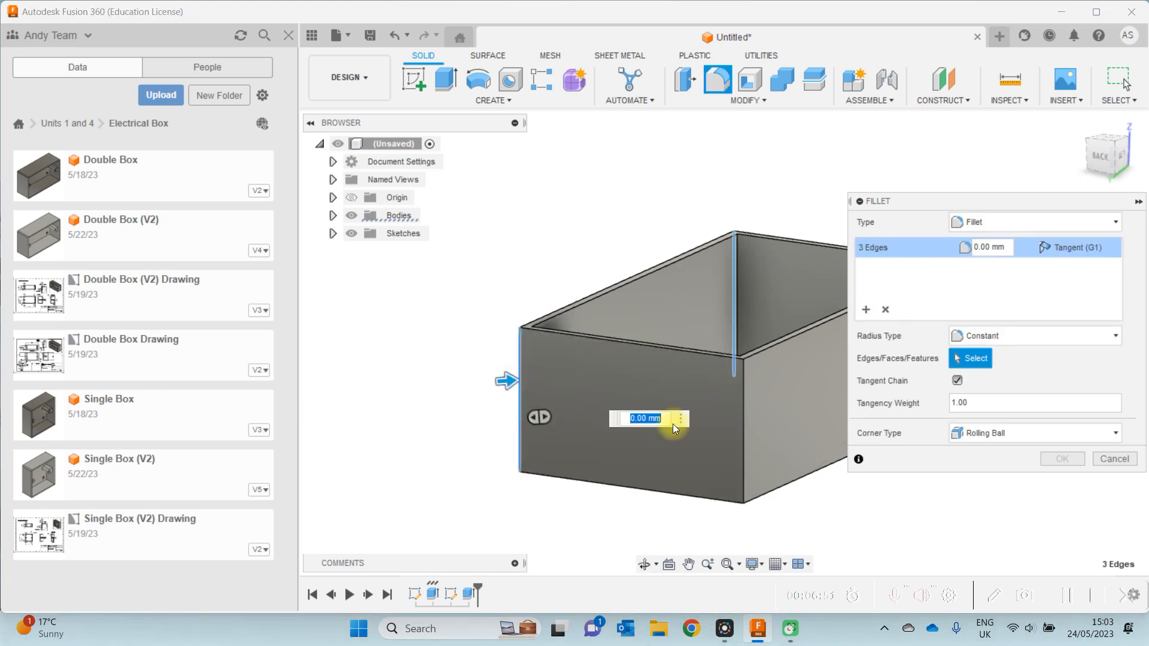
left_click(745, 419)
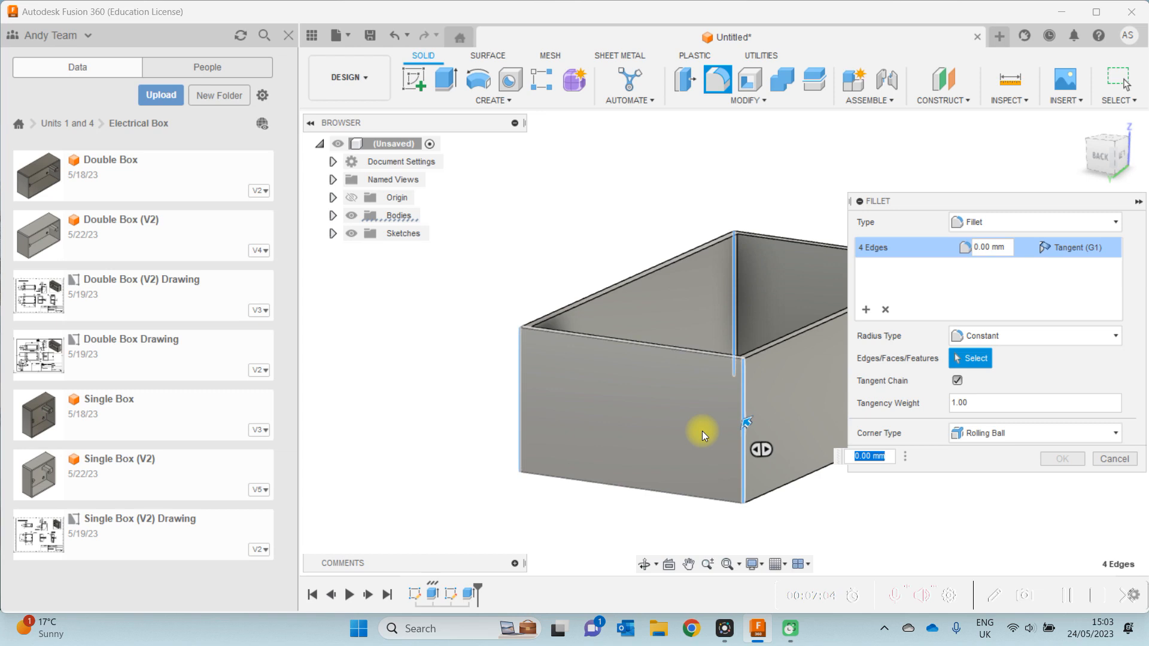
type("3")
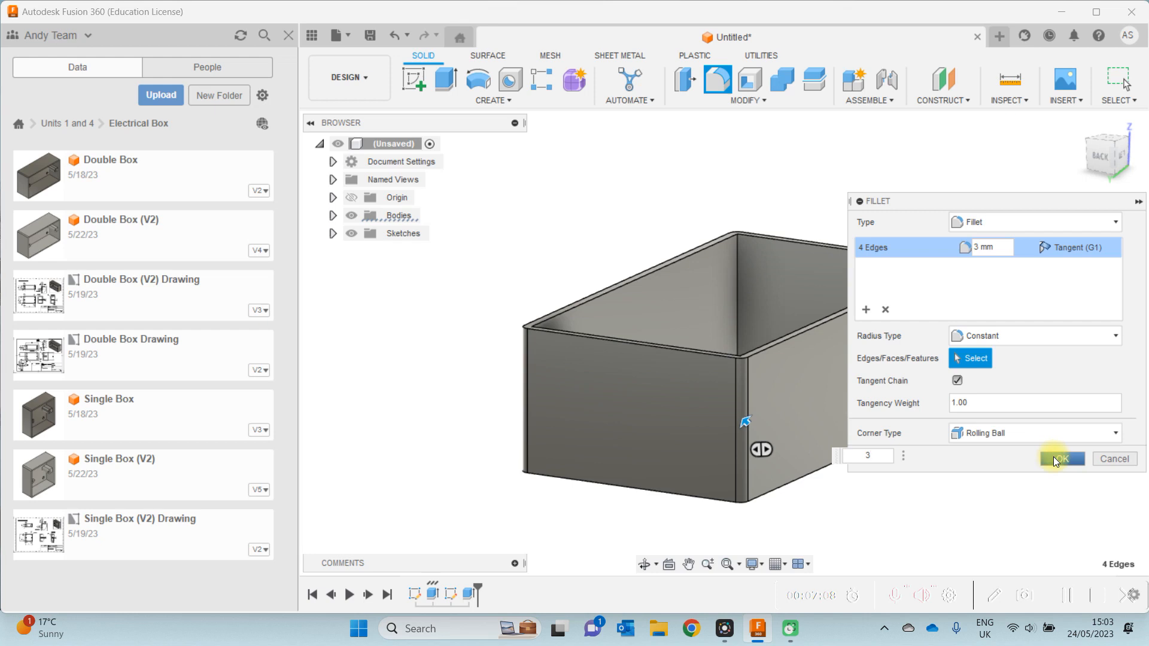
left_click(1053, 457)
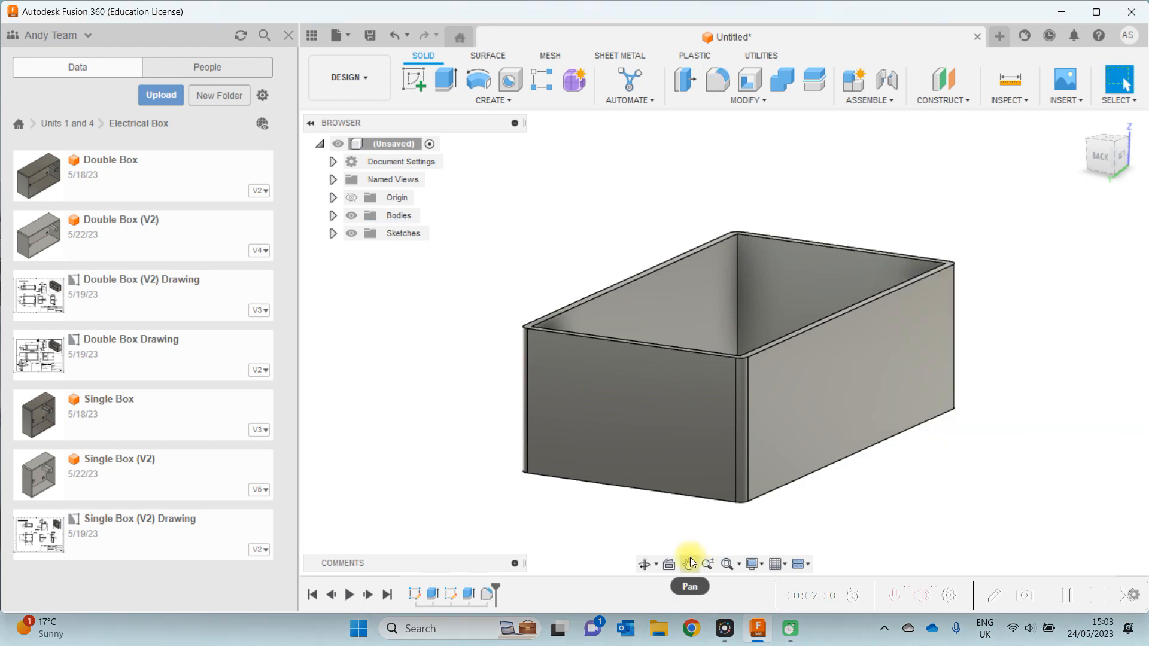
- Start a new sketch on the inside floor of the box, with the whole outline in view
left_click(644, 564)
left_click_drag(651, 441, 526, 472)
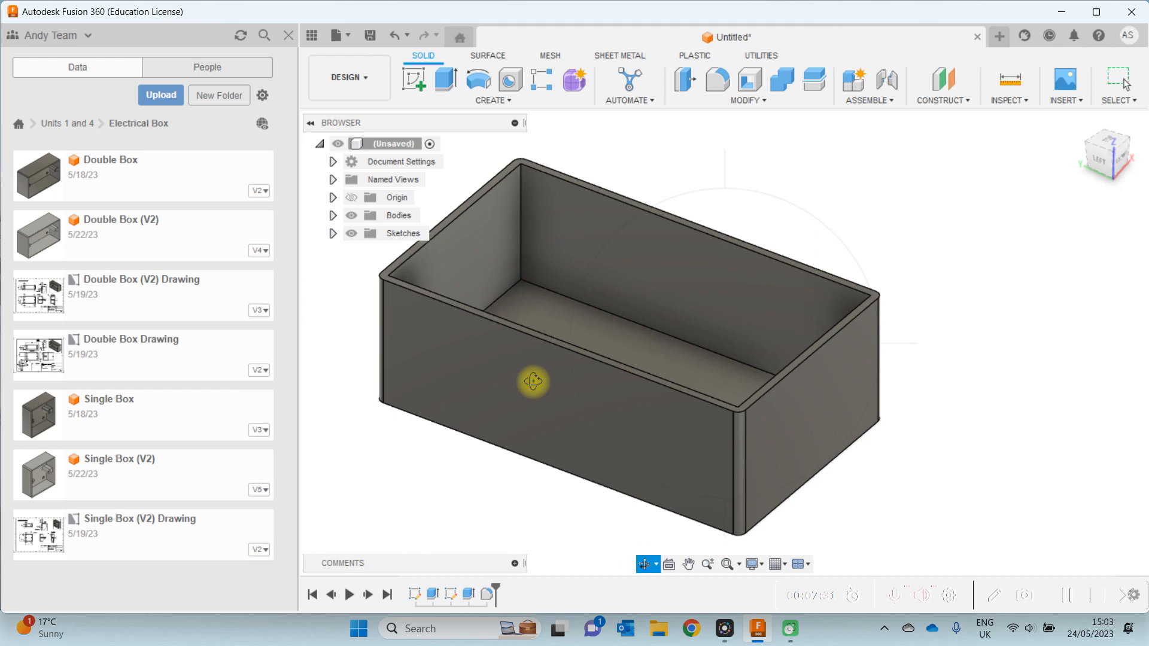
left_click_drag(760, 167, 632, 202)
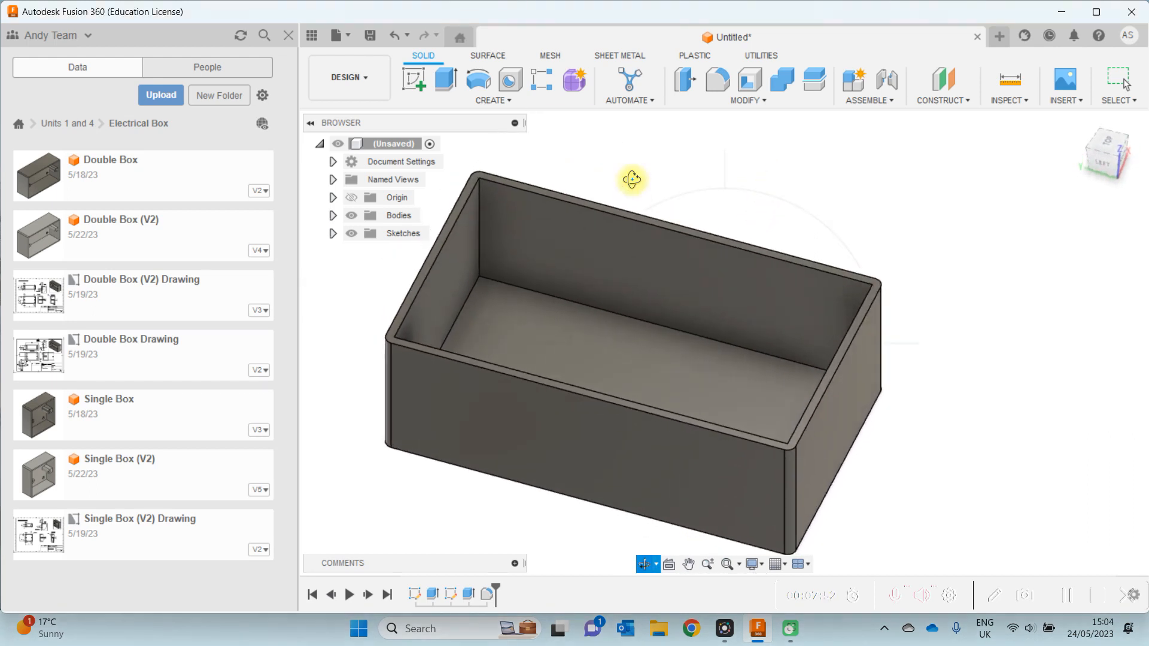
mouse_move(618, 156)
left_mouse_down()
mouse_move(594, 185)
mouse_move(613, 193)
mouse_move(620, 177)
left_mouse_up()
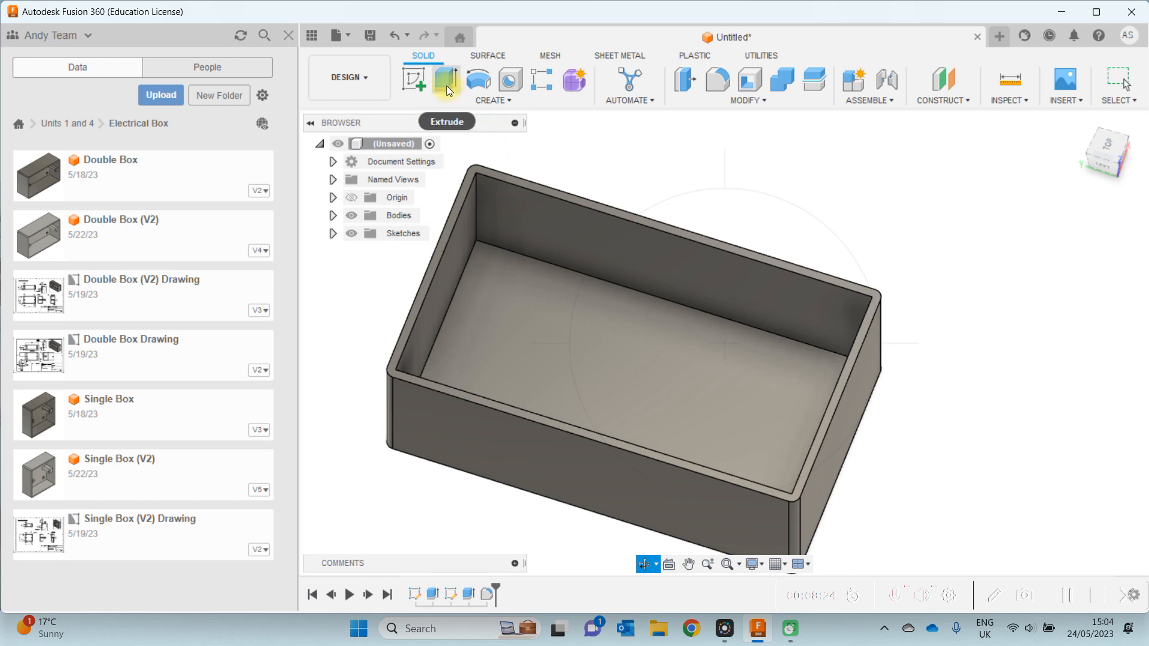
left_click(419, 84)
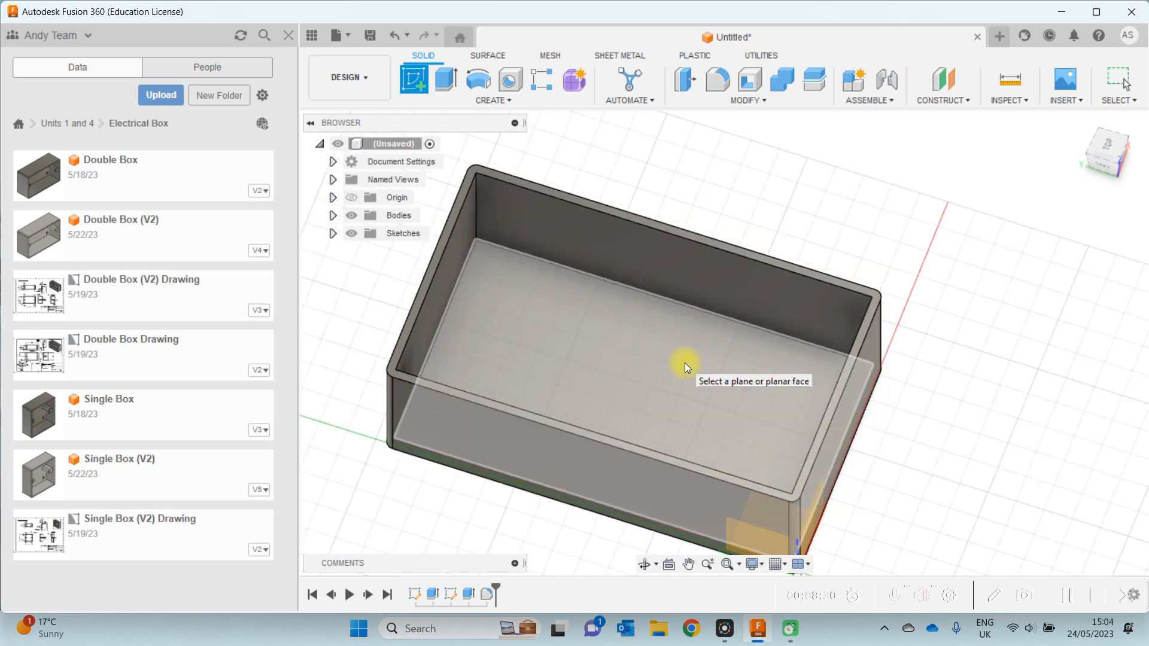
left_click(685, 362)
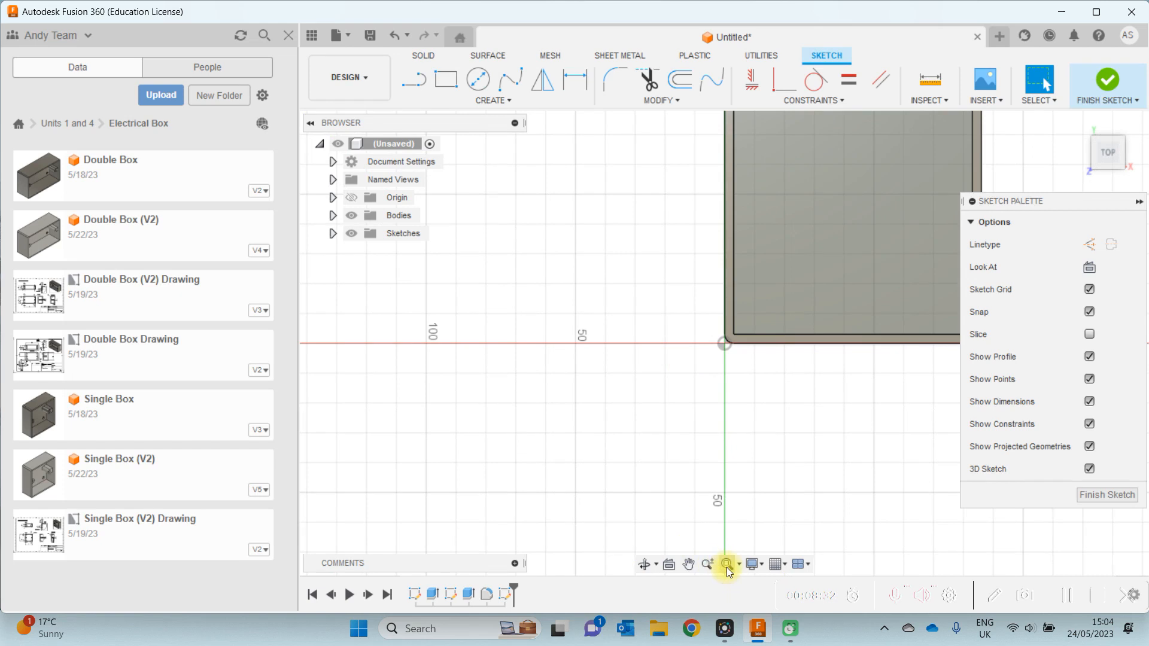
left_click(728, 566)
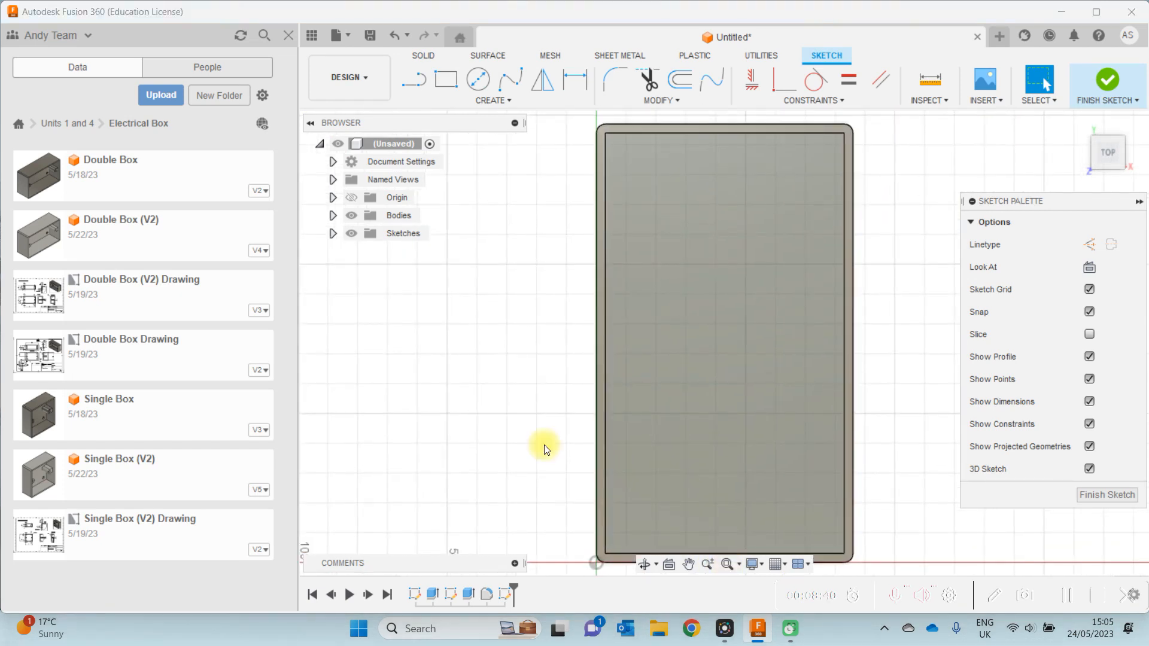
left_click(708, 565)
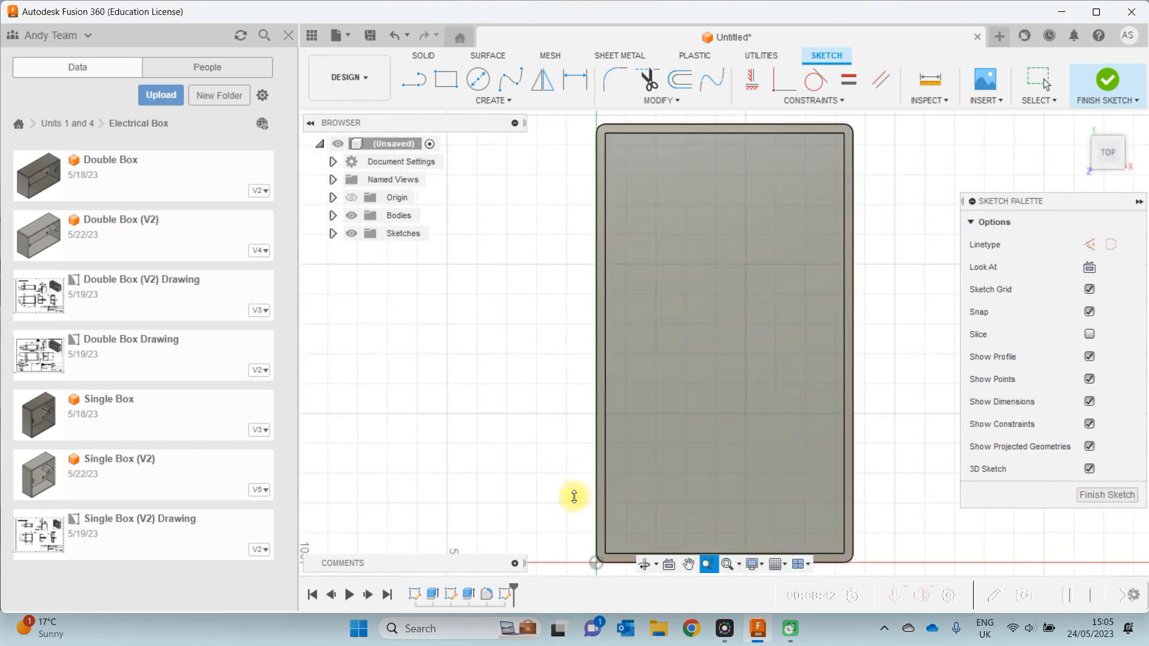
left_click_drag(553, 493, 551, 485)
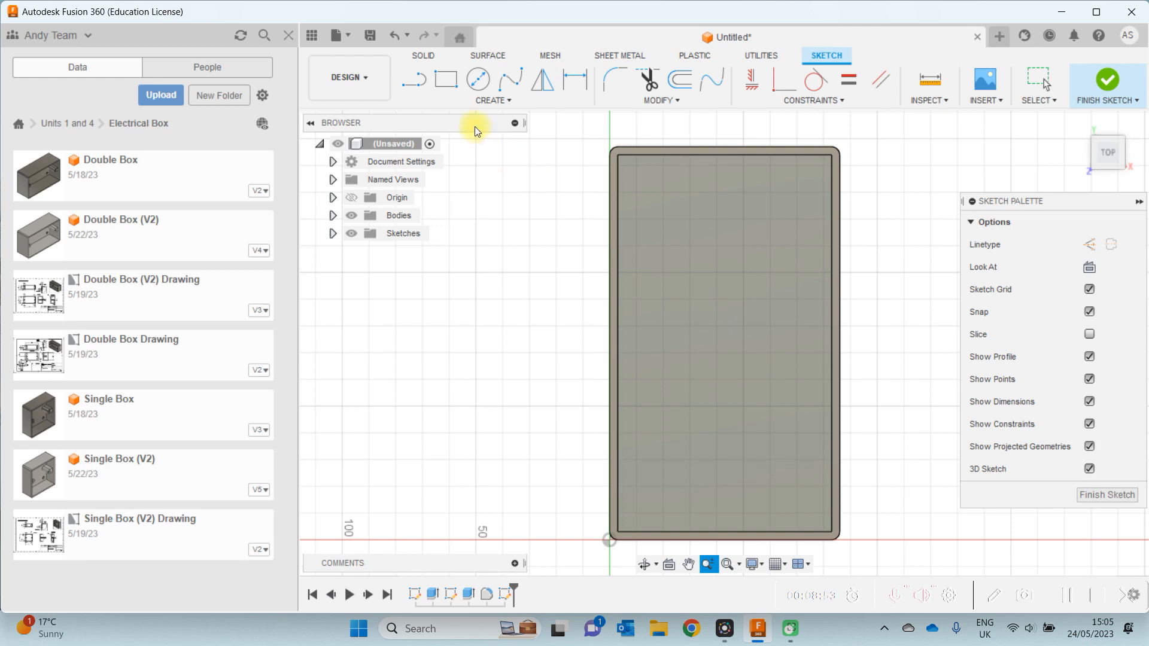
- Draw a vertical centre line from the midpoint of the upper inner edge down to the box's lower outer edge
left_click(416, 81)
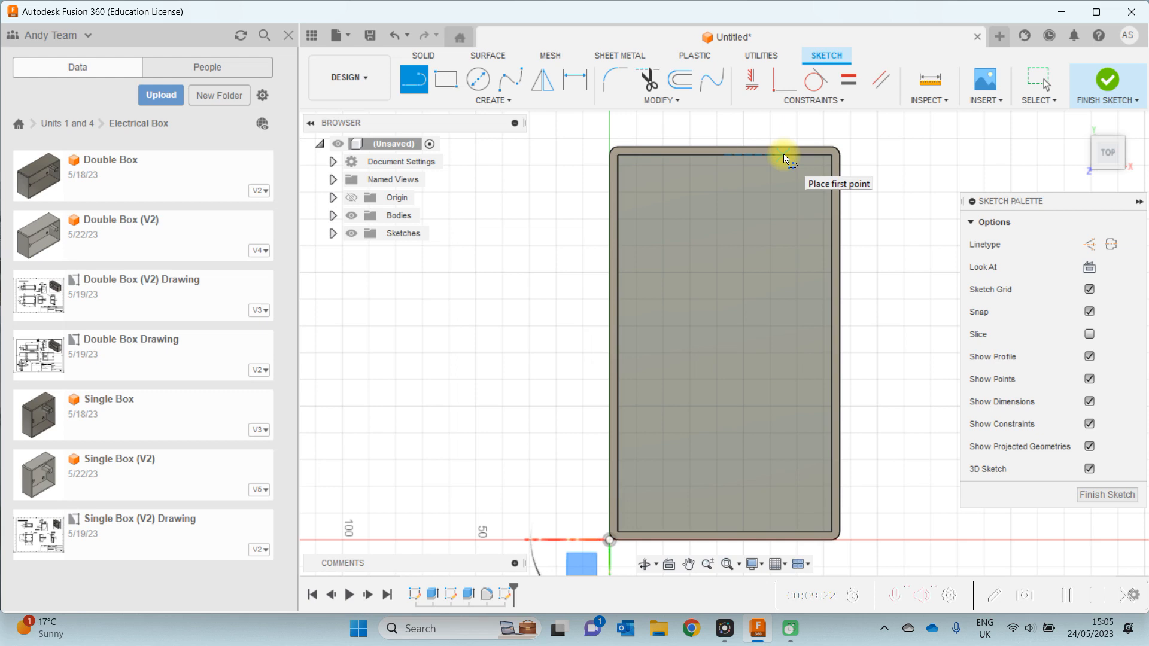
left_click(725, 155)
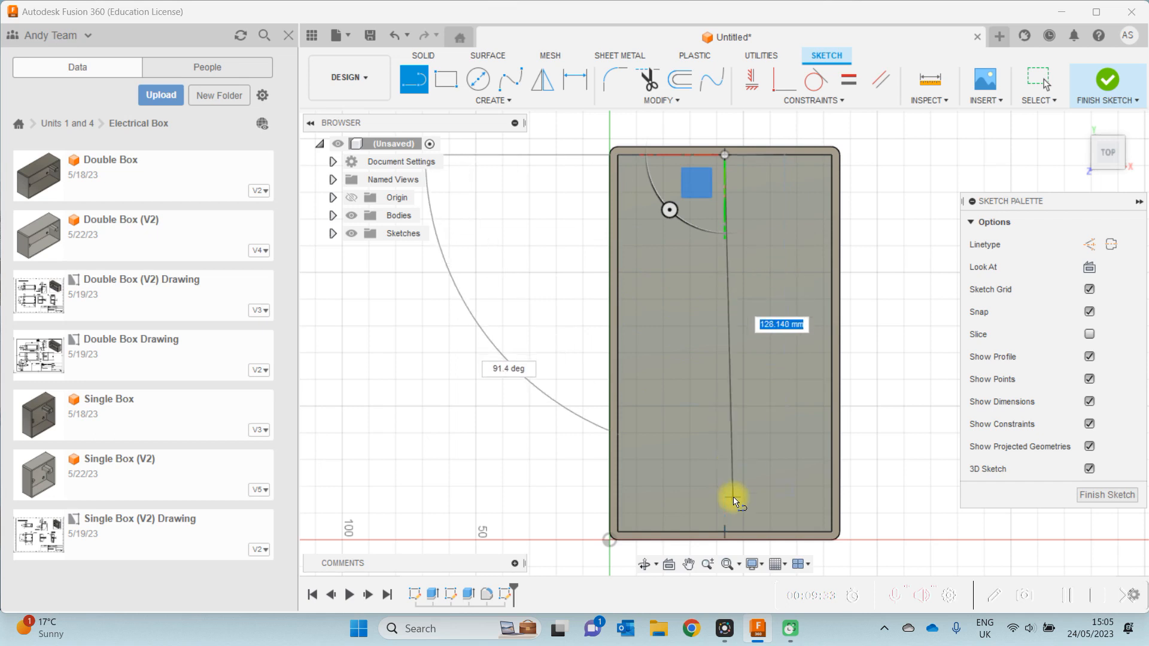
left_click(725, 539)
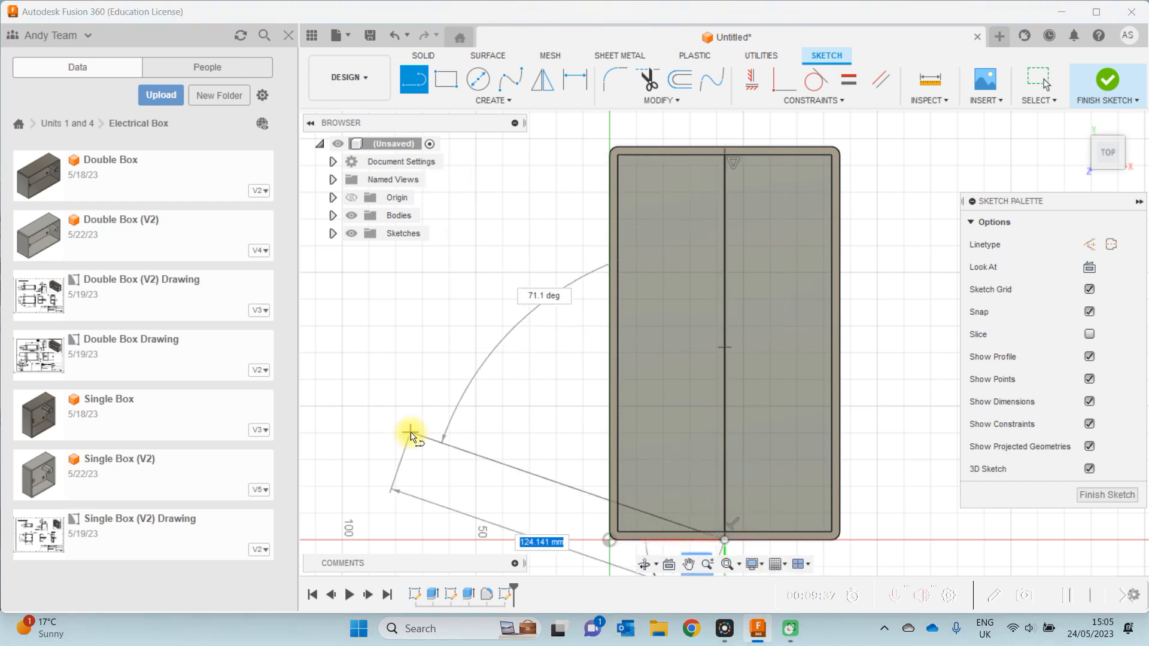
- Draw two circles centred on the vertical centre line, one about 19 mm across near its upper end and a similar one near its lower end
key("Escape")
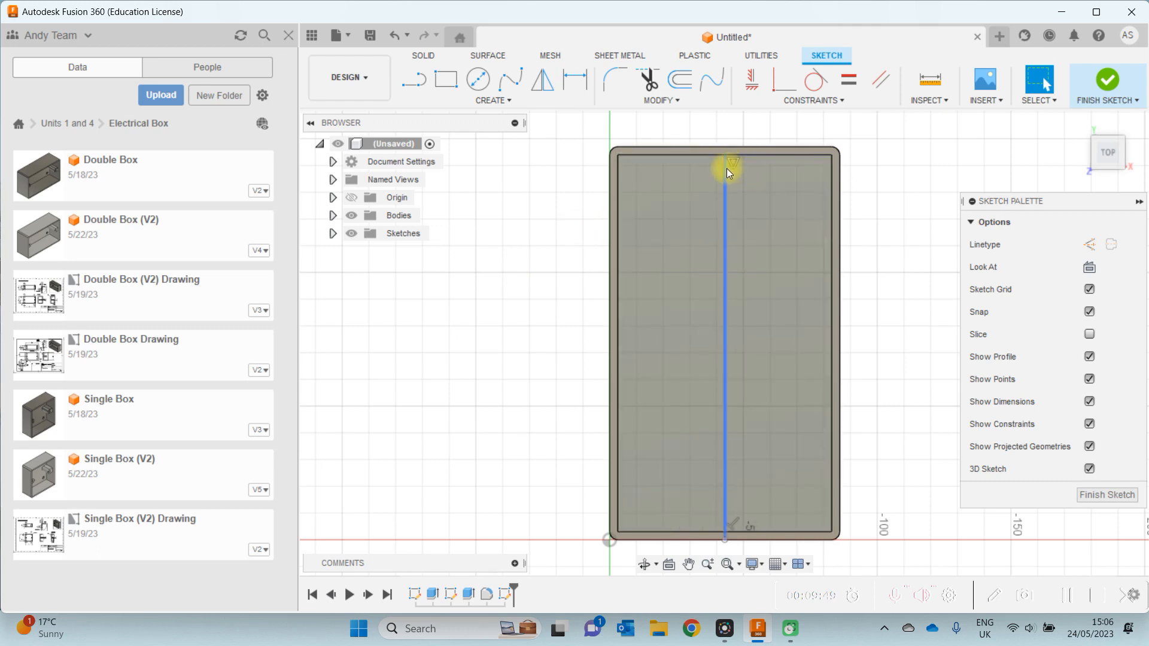
left_click(479, 79)
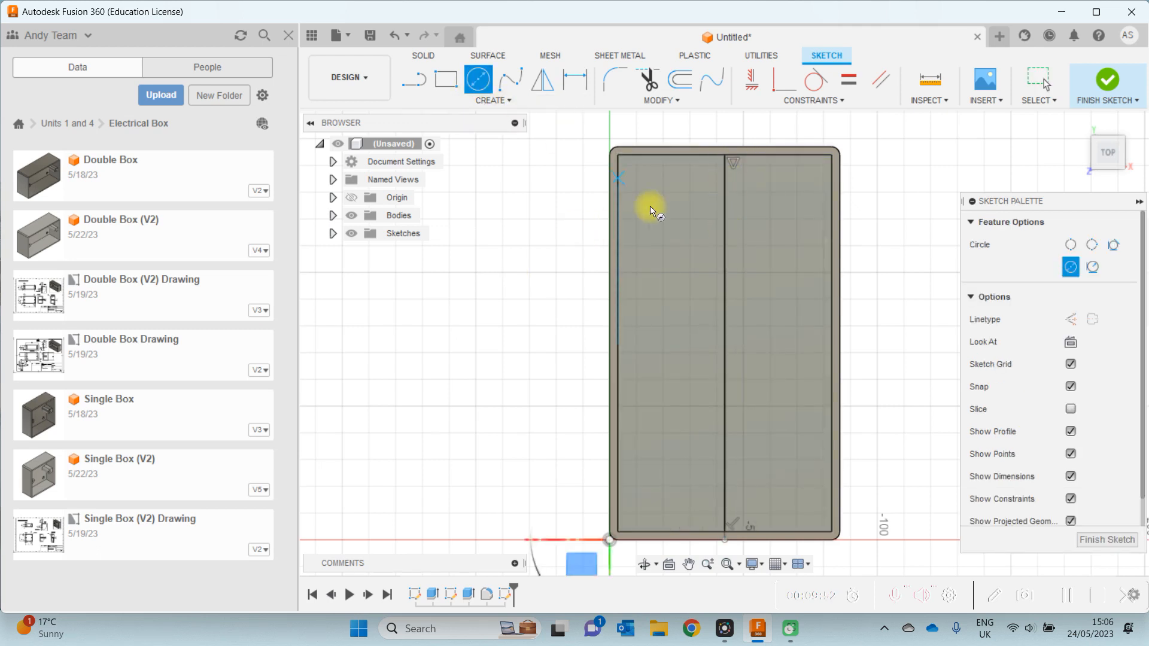
left_click(731, 221)
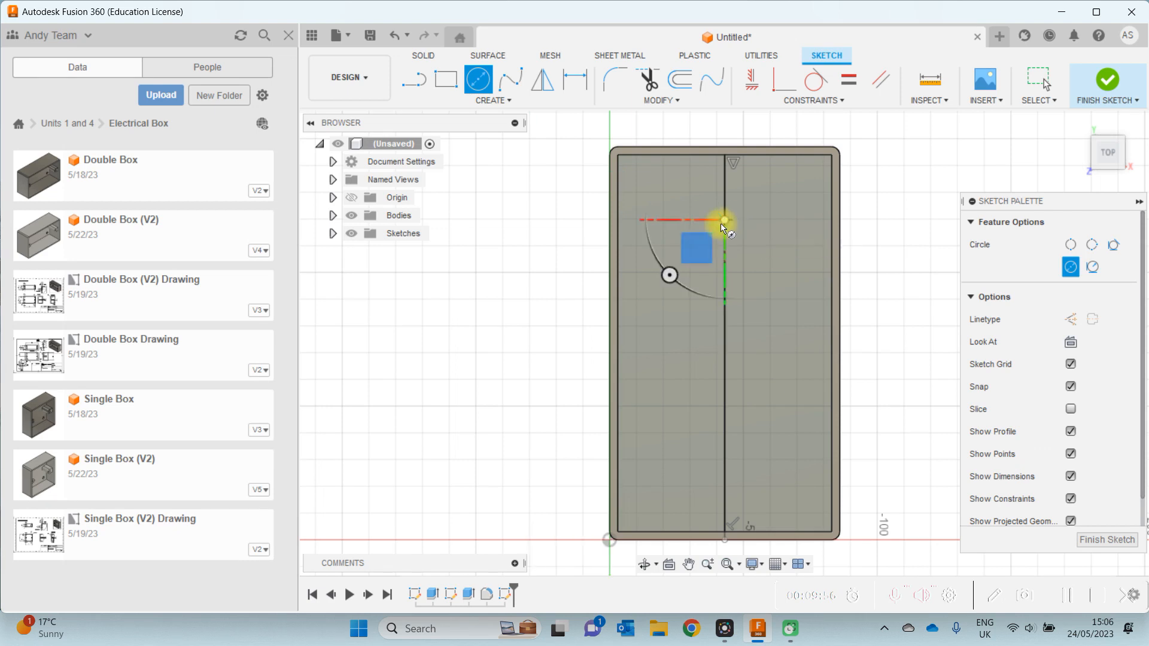
left_click(706, 240)
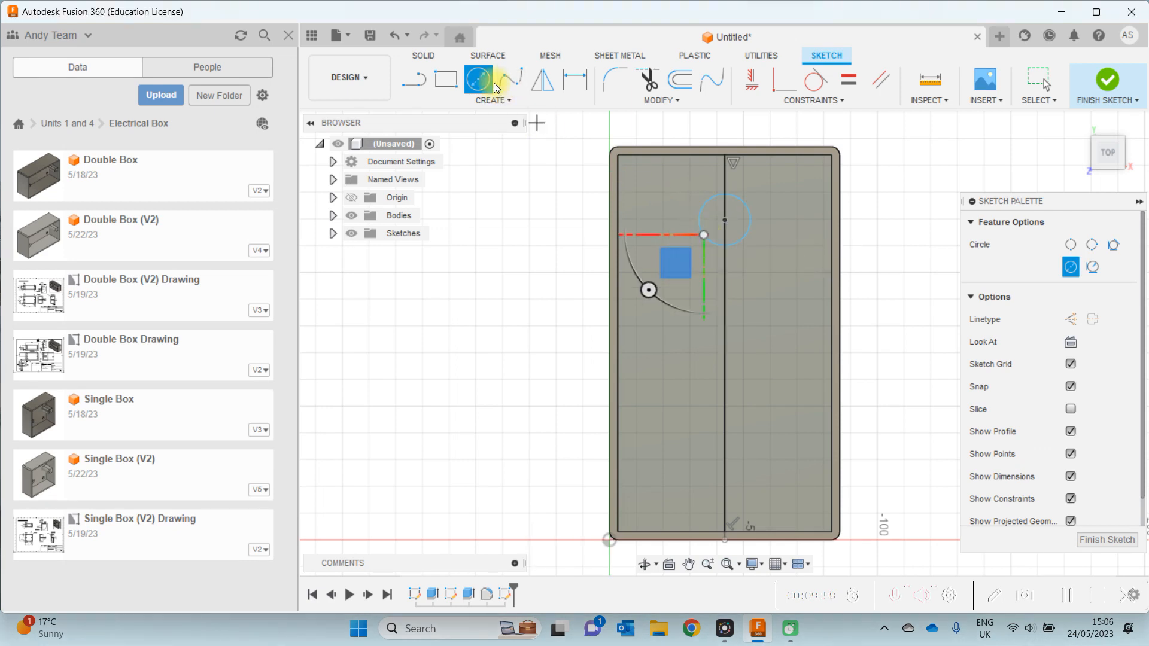
left_click(725, 447)
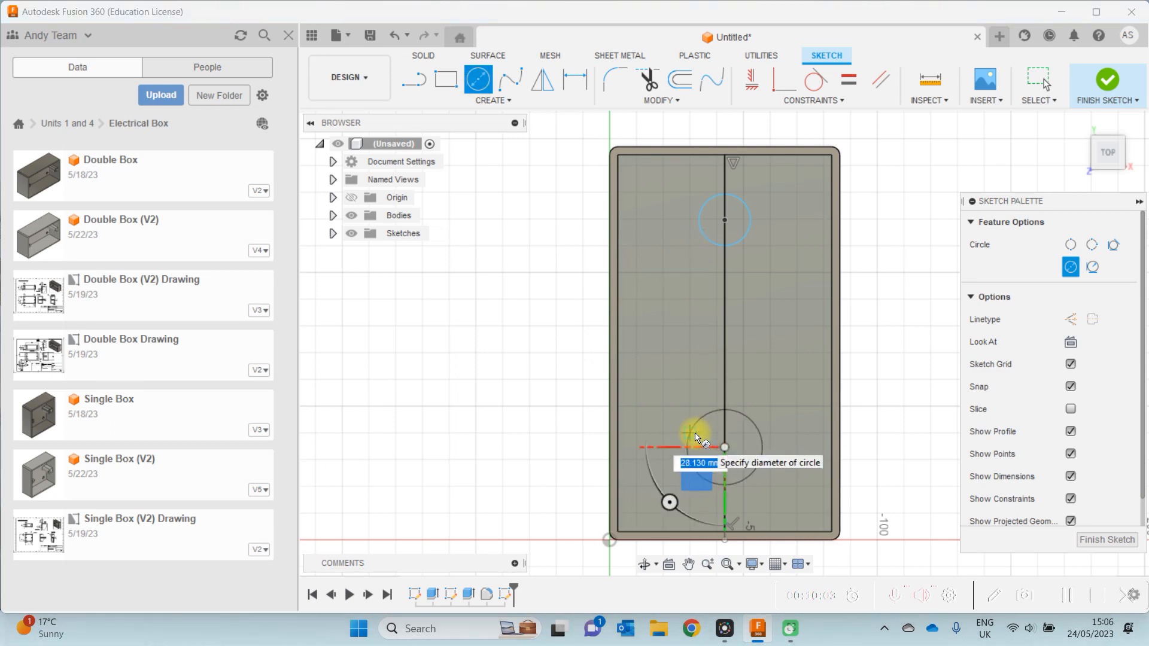
left_click(699, 437)
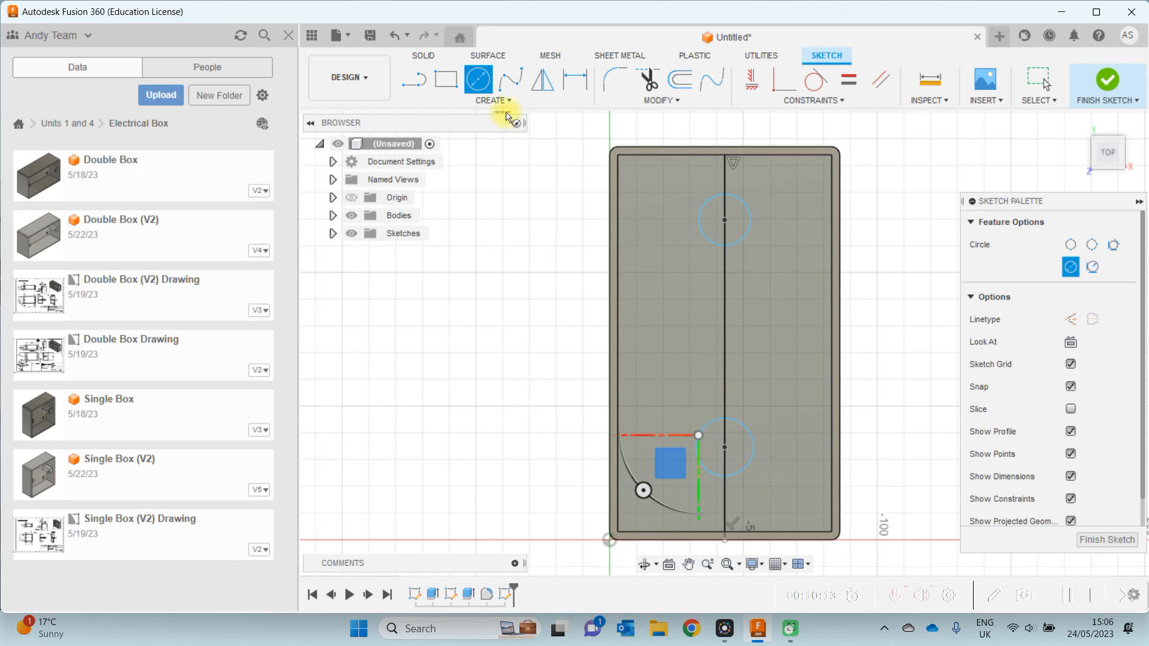
- Dimension the diameters of both the upper and the lower circle to 12 mm
left_click(575, 82)
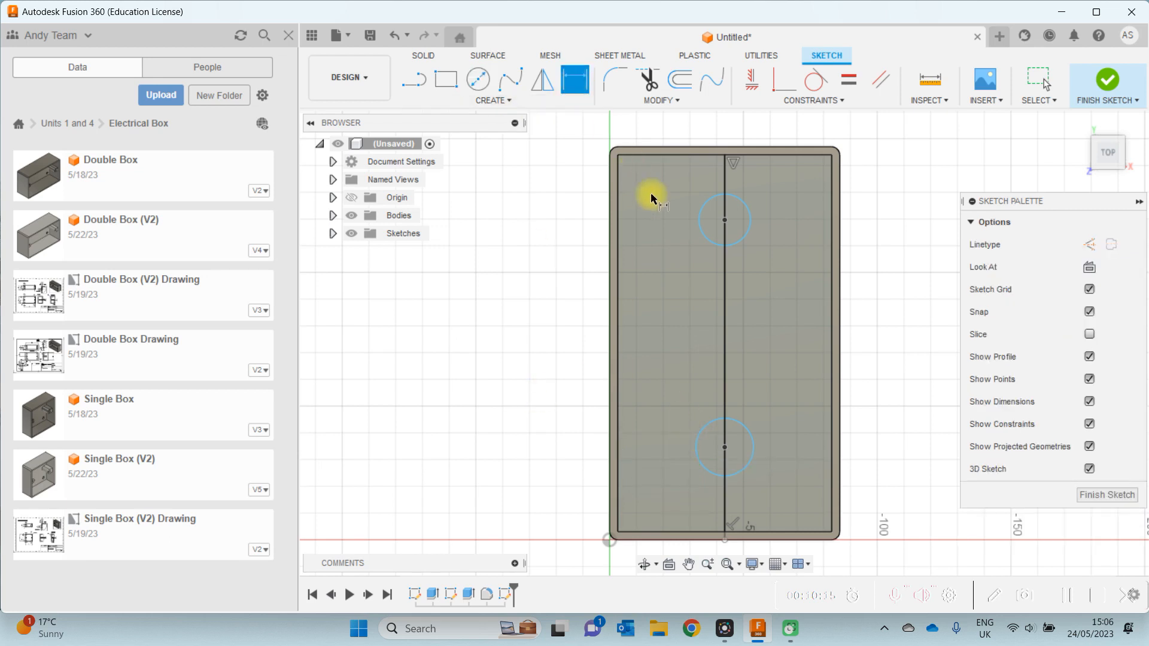
left_click(697, 224)
left_click(670, 226)
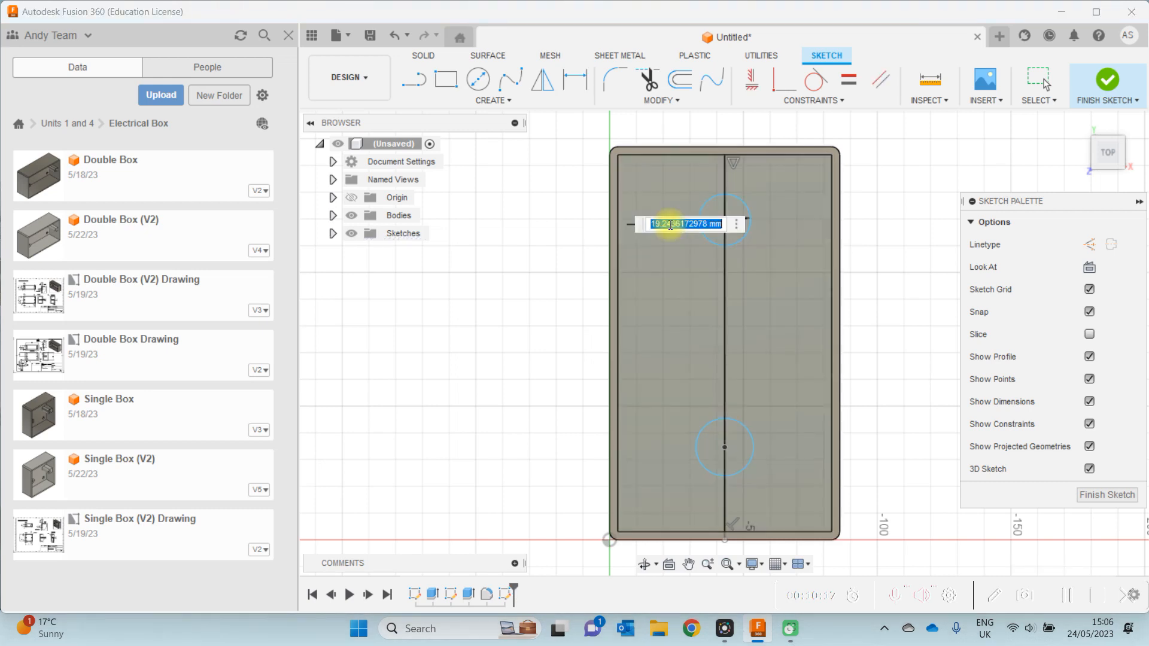
type("12")
key("Return")
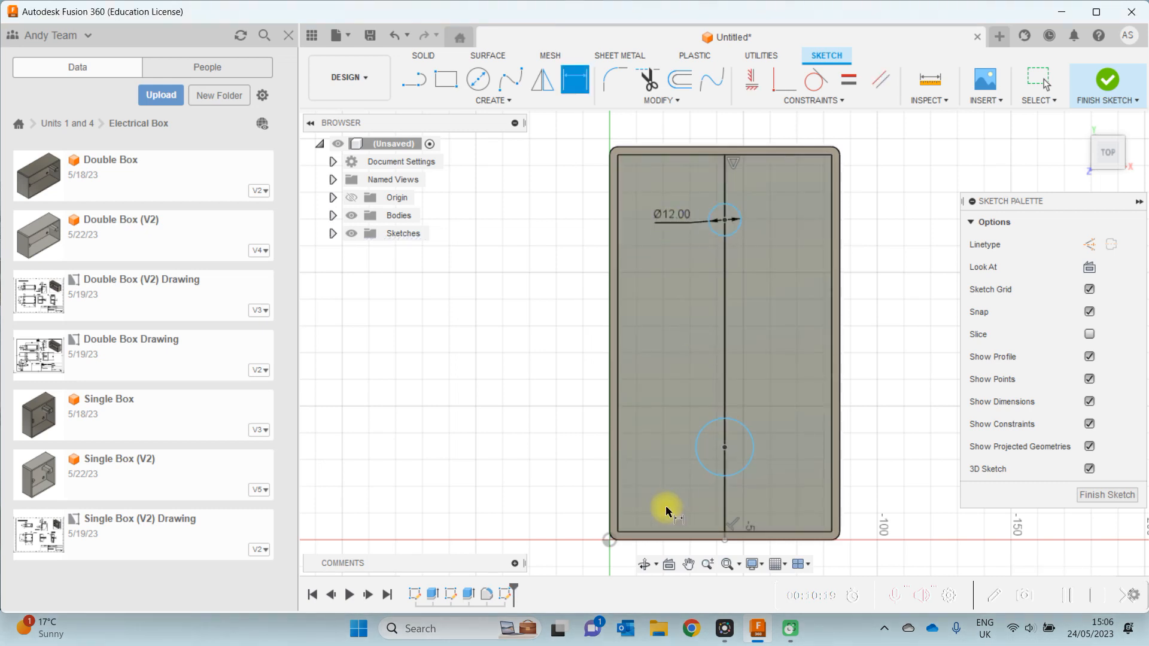
left_click(702, 473)
left_click(668, 383)
type("12")
key("Return")
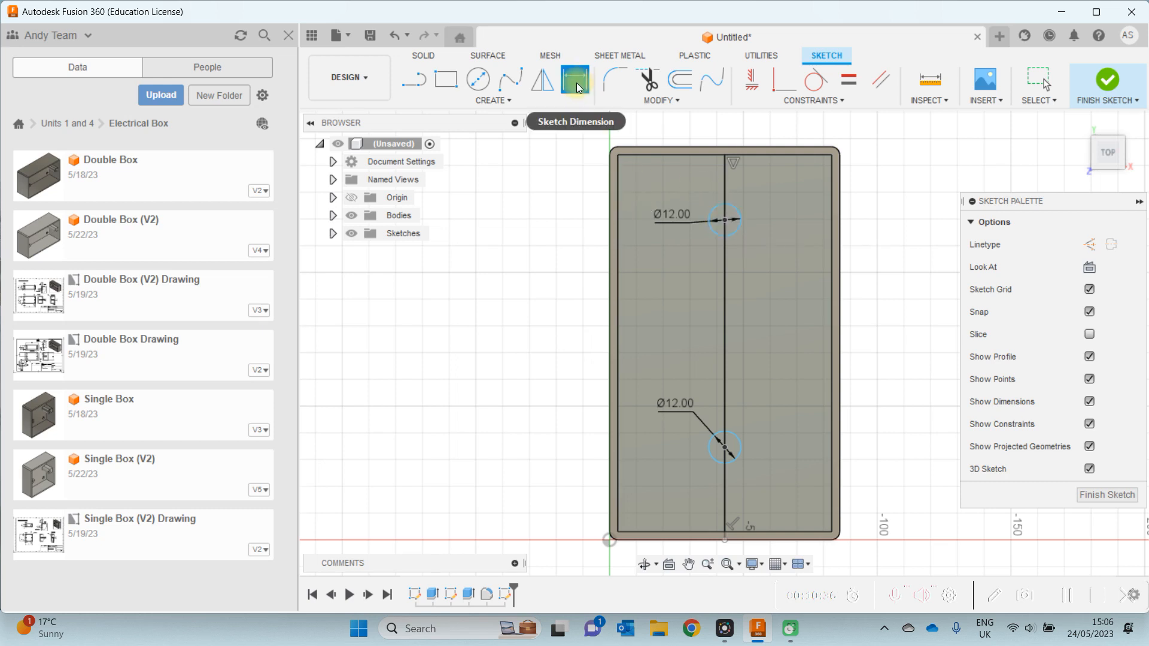
- Dimension the upper circle's centre 13 mm from the box's upper outer edge
left_click(749, 148)
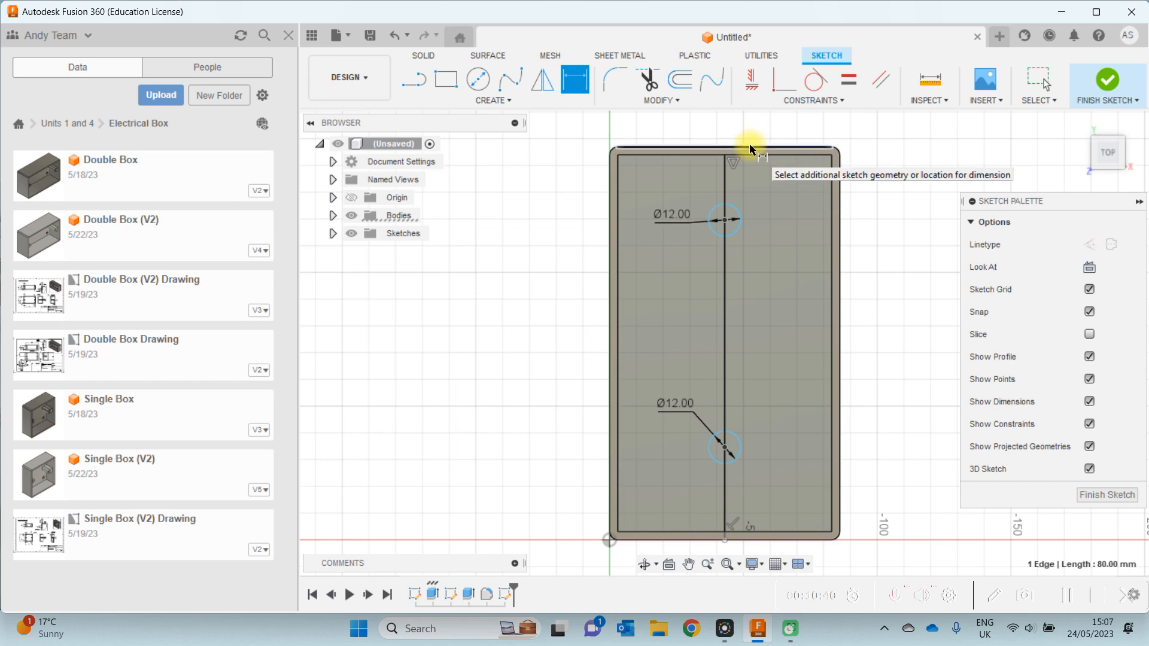
left_click(724, 221)
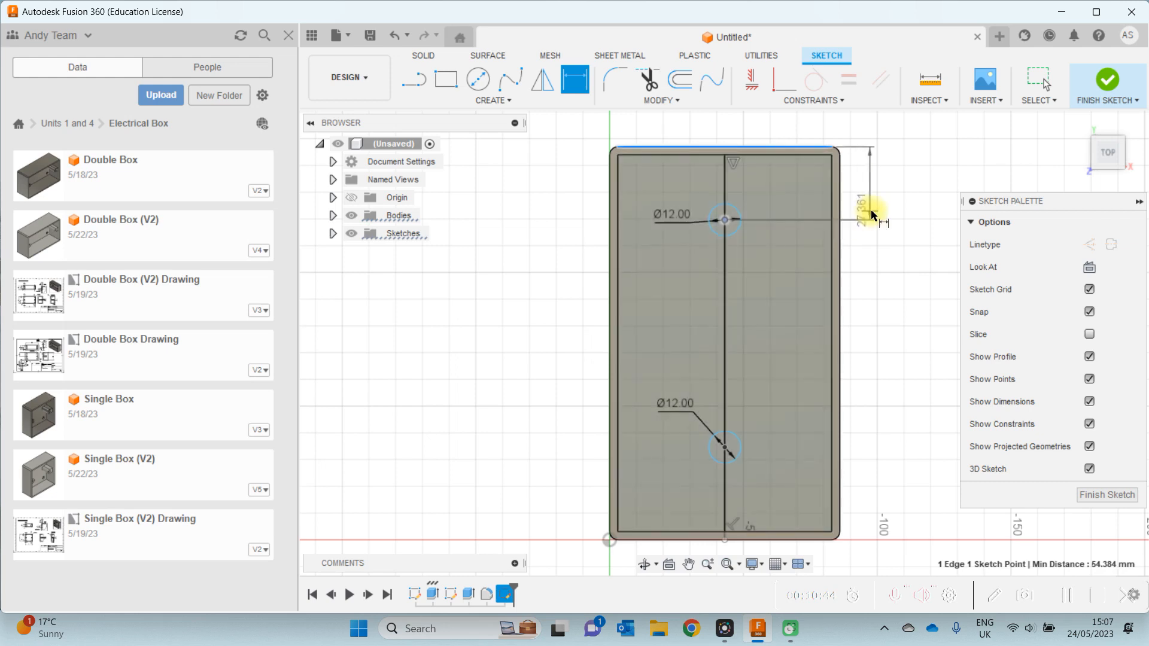
left_click(884, 213)
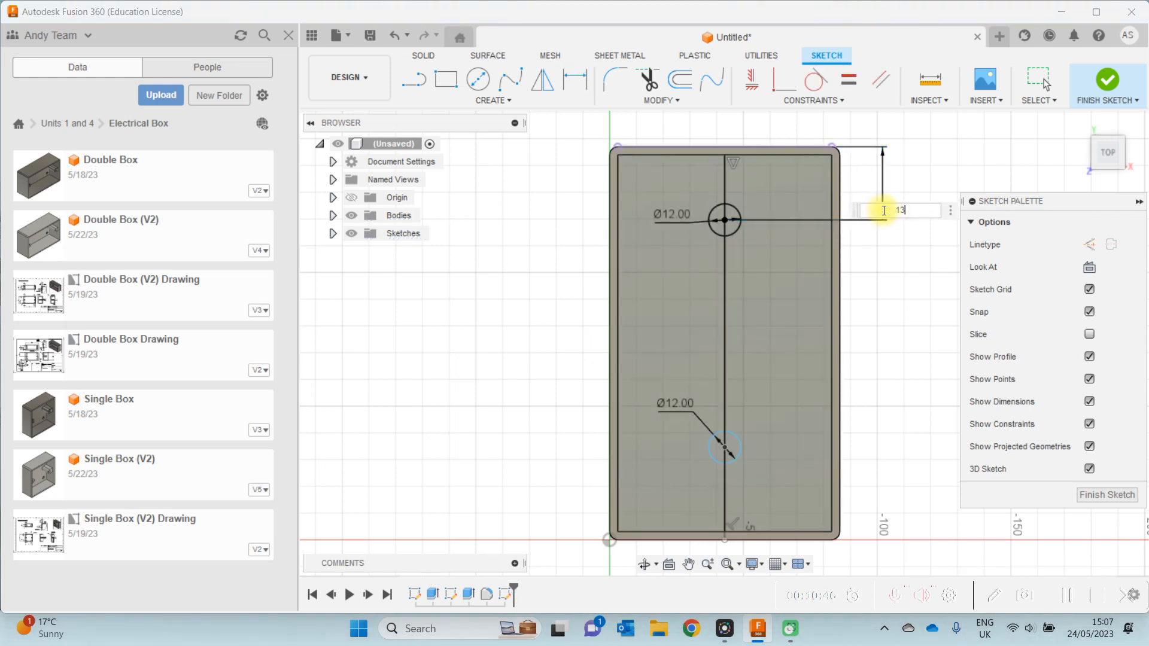
key("Return")
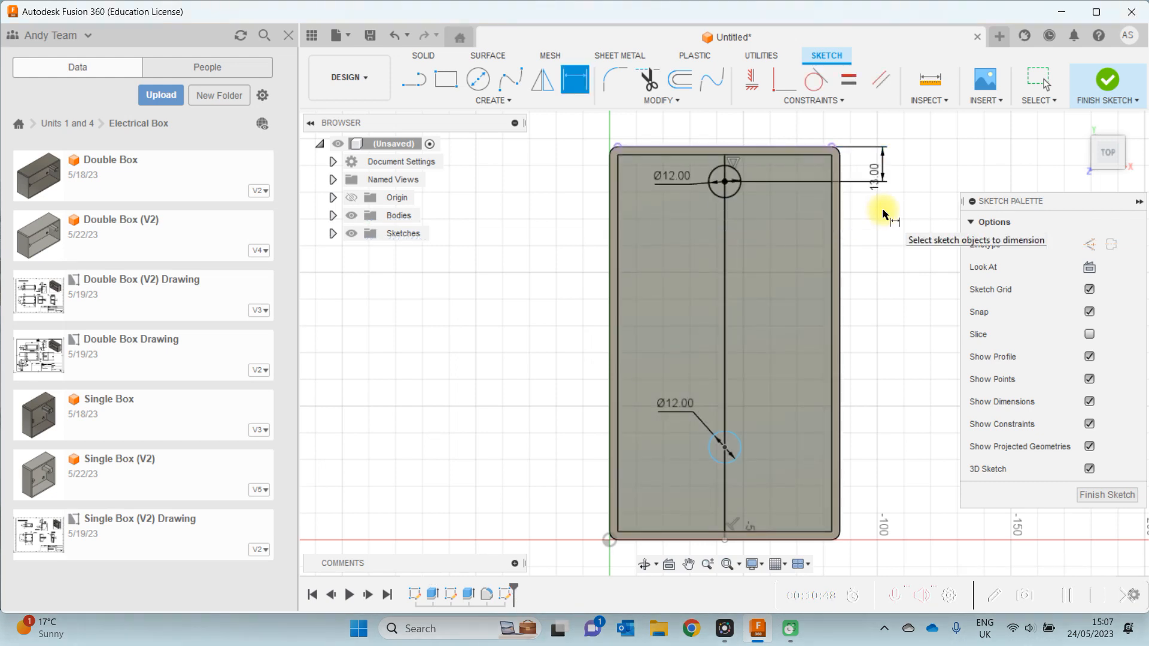
- Dimension the lower circle's centre 13 mm from the box's lower outer edge
left_click(788, 542)
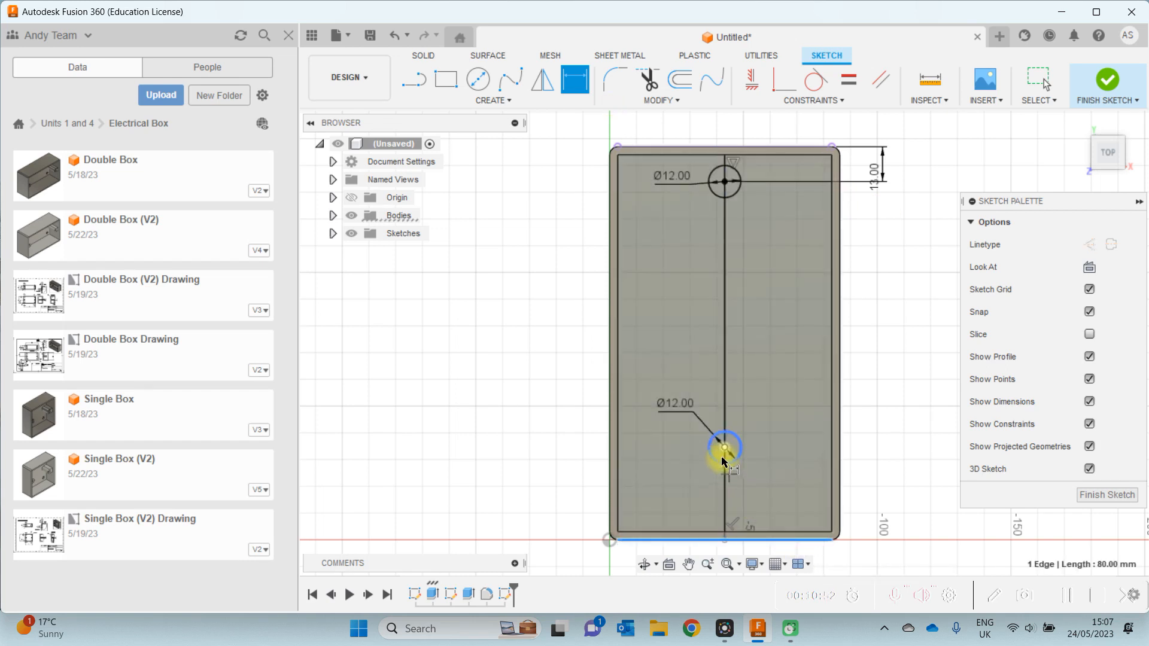
left_click(724, 449)
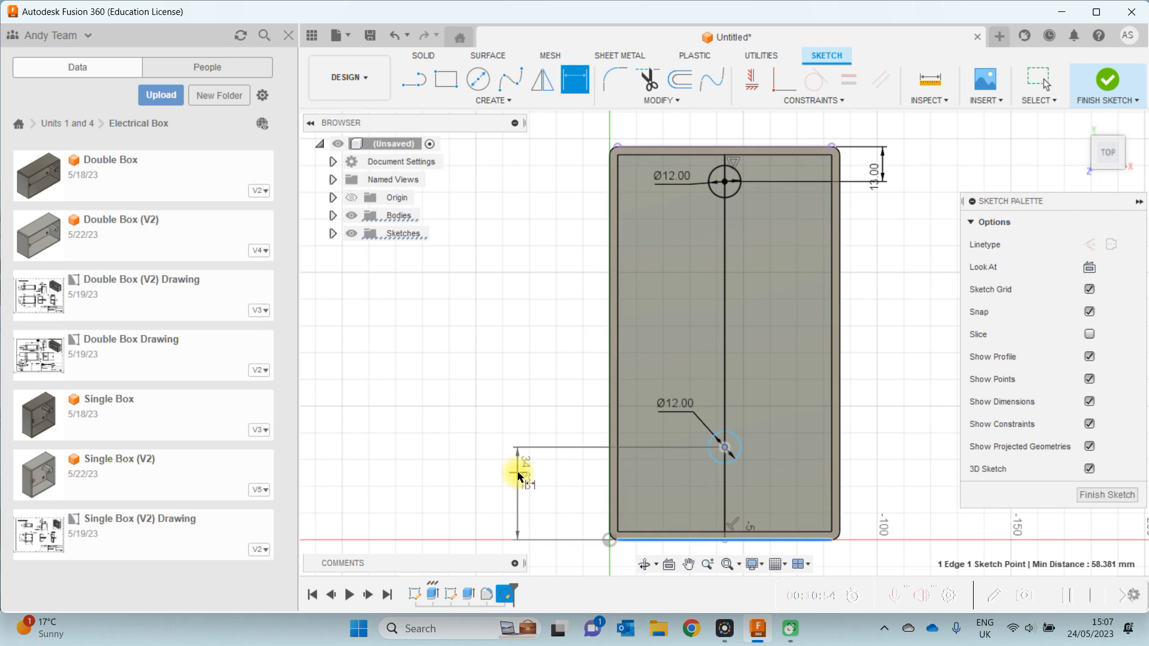
left_click(518, 476)
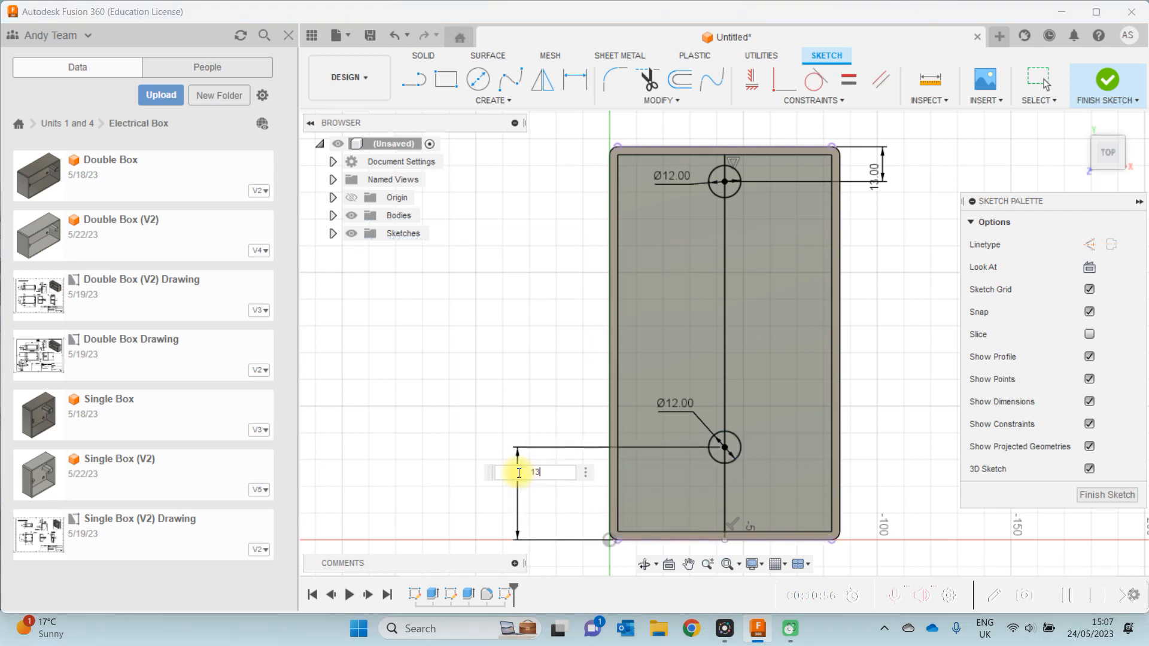
key("Return")
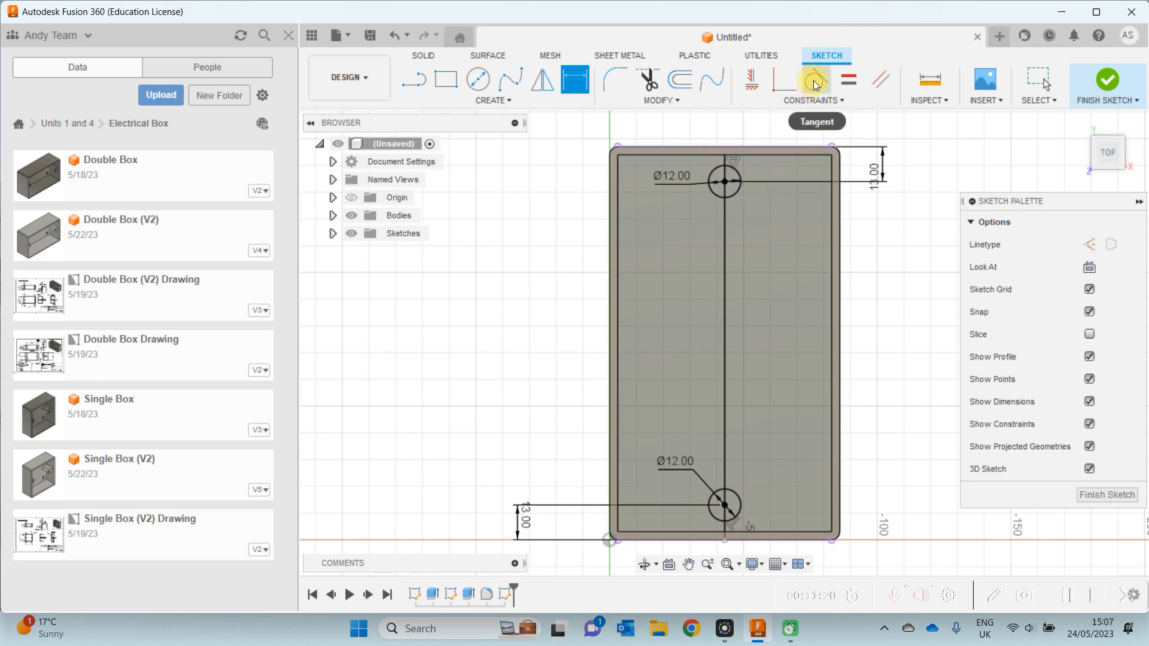
- Draw two vertical lines about 12 mm long from either side of the upper circle up to the upper inner edge
left_click(752, 79)
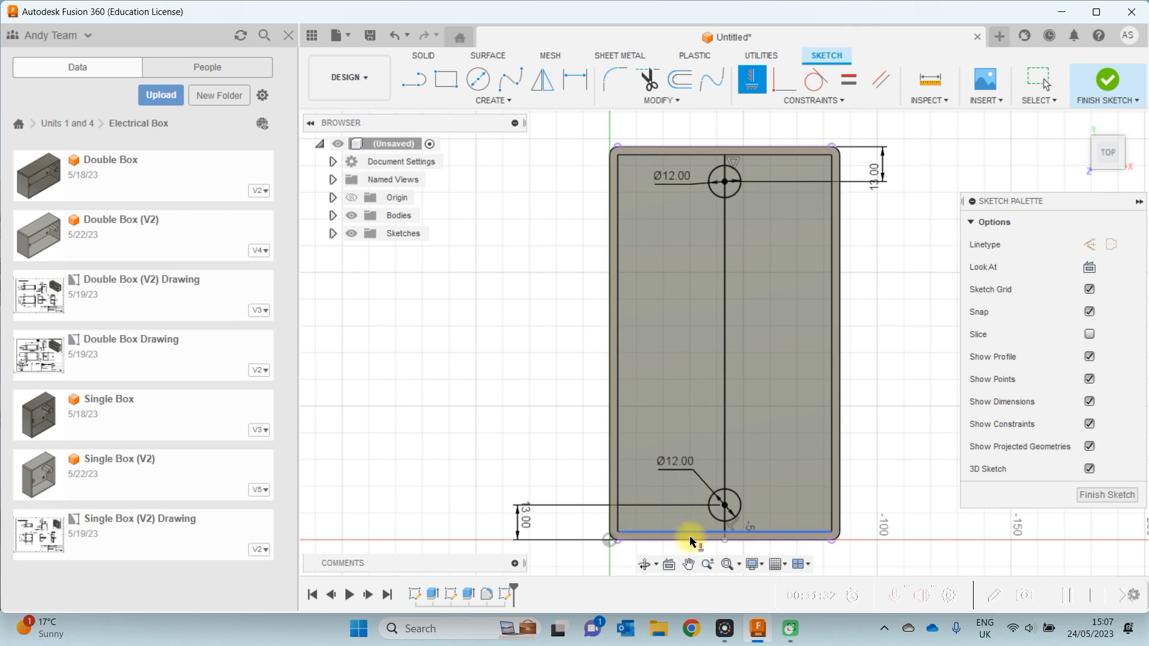
left_click(687, 566)
left_click_drag(533, 306, 490, 369)
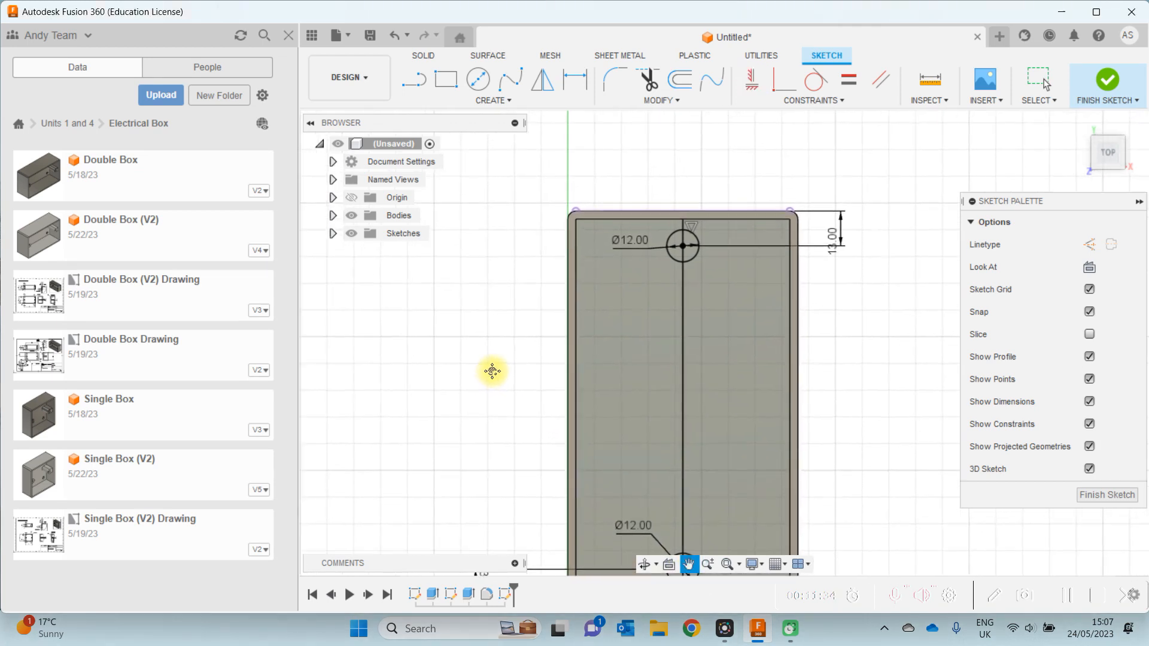
left_click(707, 564)
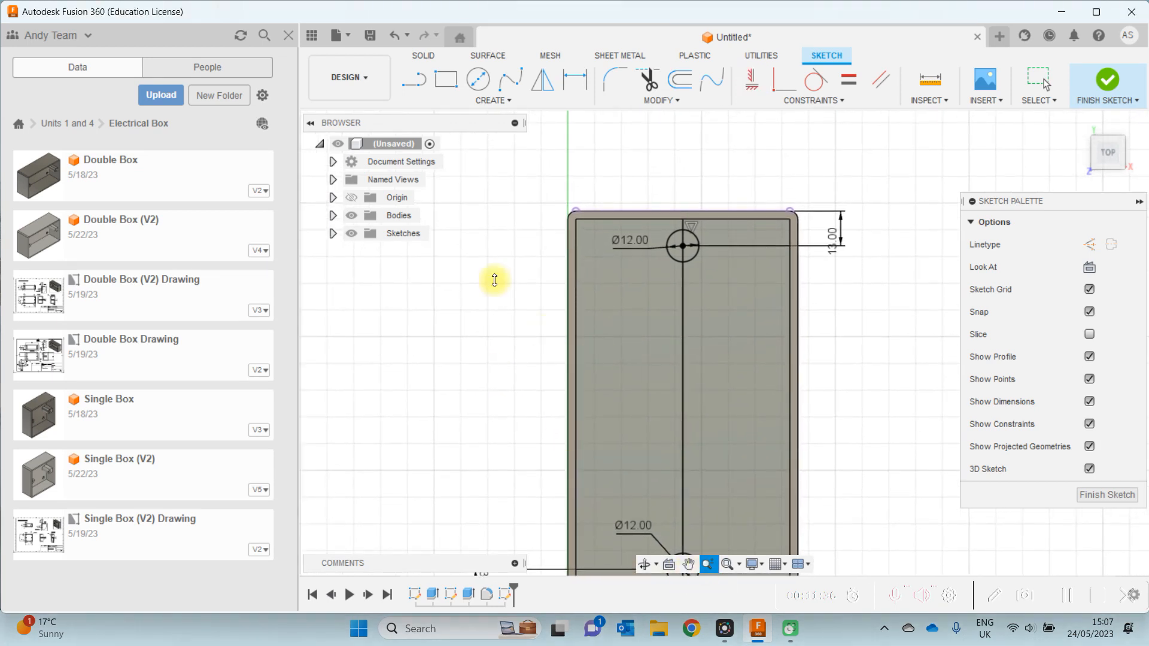
left_click_drag(476, 230, 476, 271)
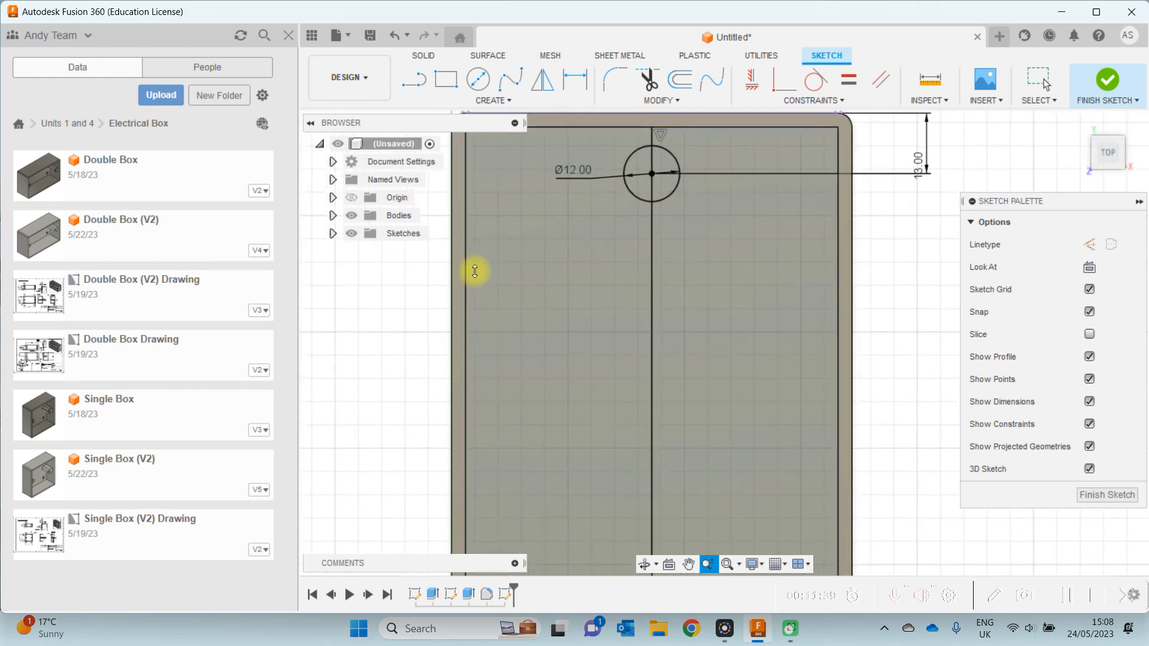
left_click(416, 88)
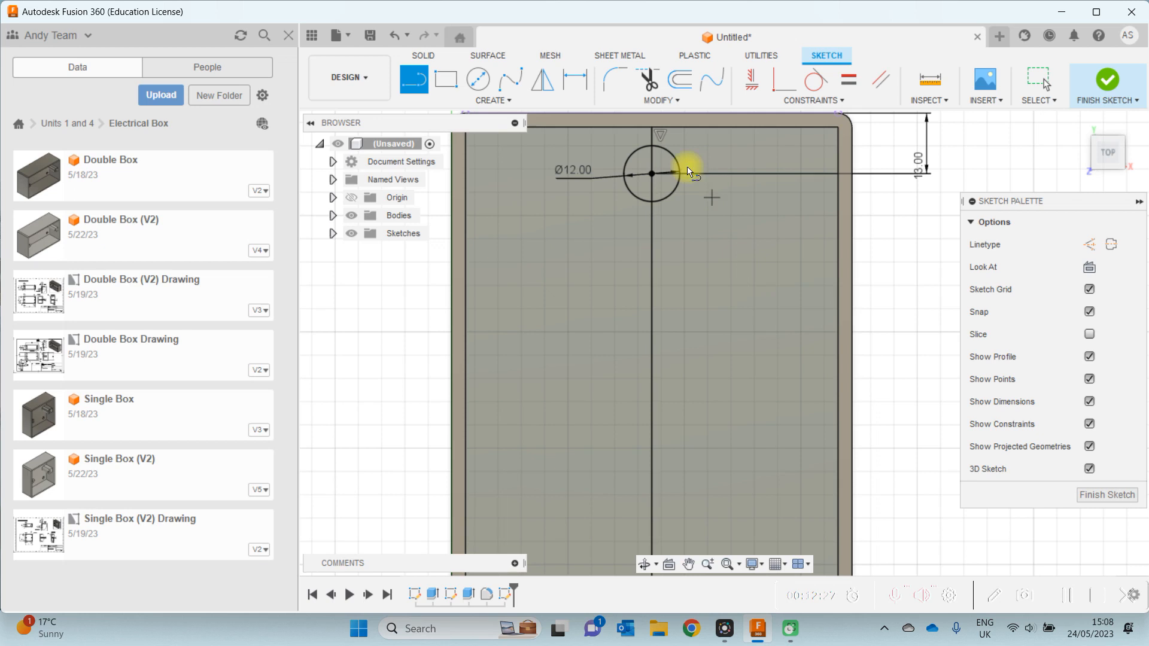
left_click(627, 185)
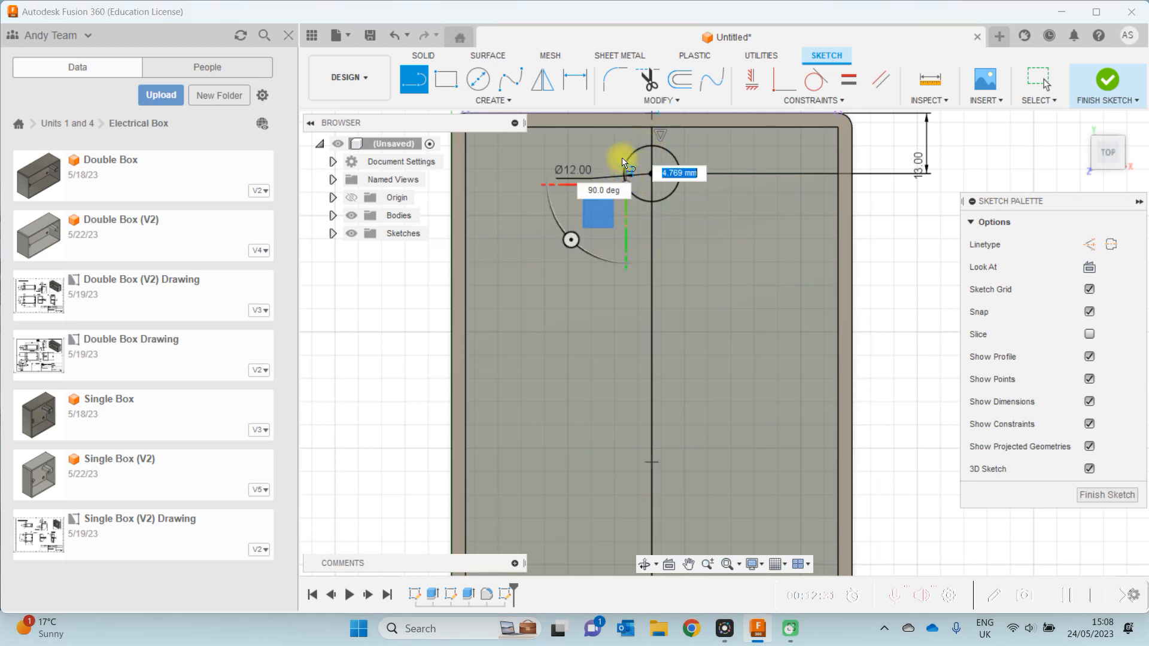
left_click(628, 128)
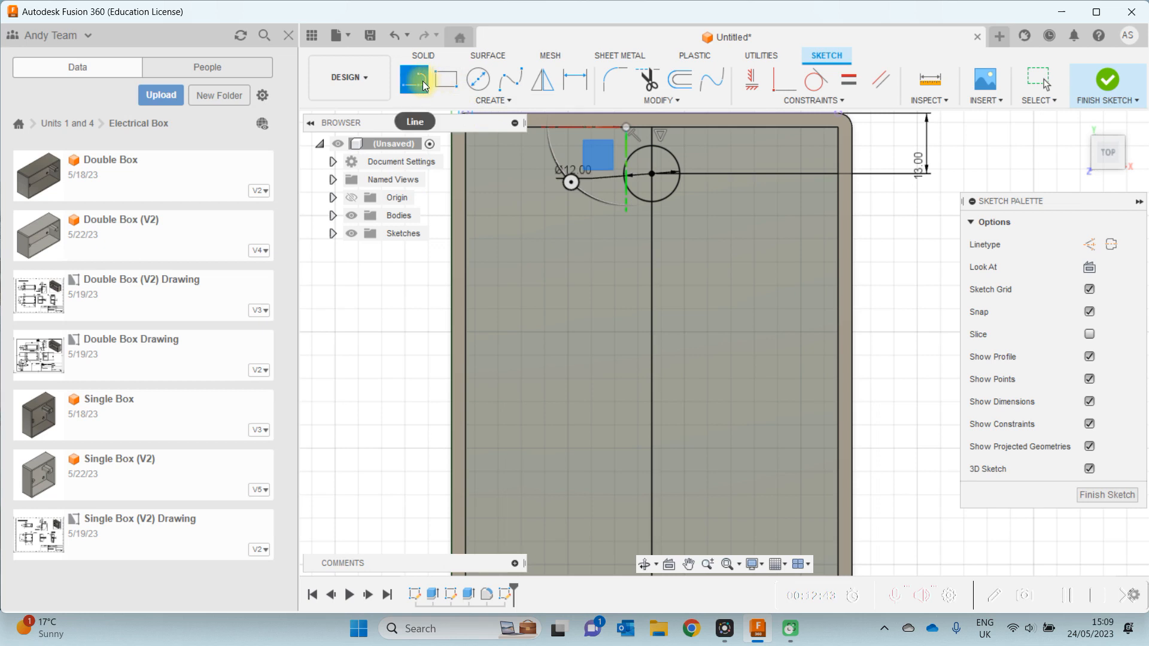
left_click(677, 184)
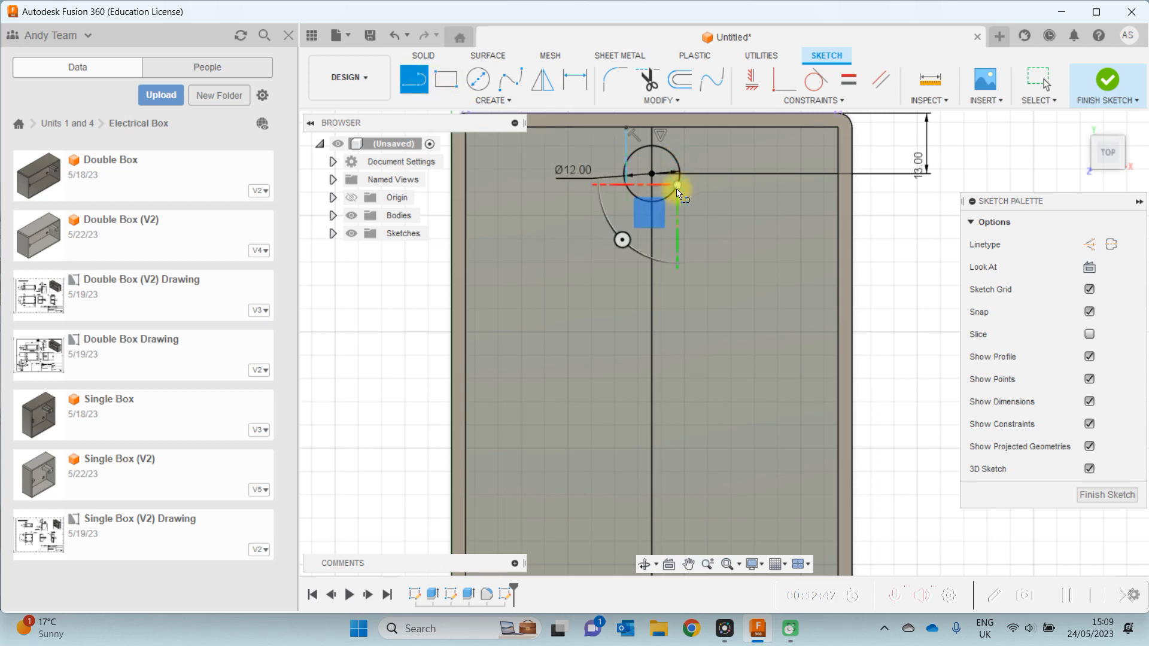
left_click(676, 128)
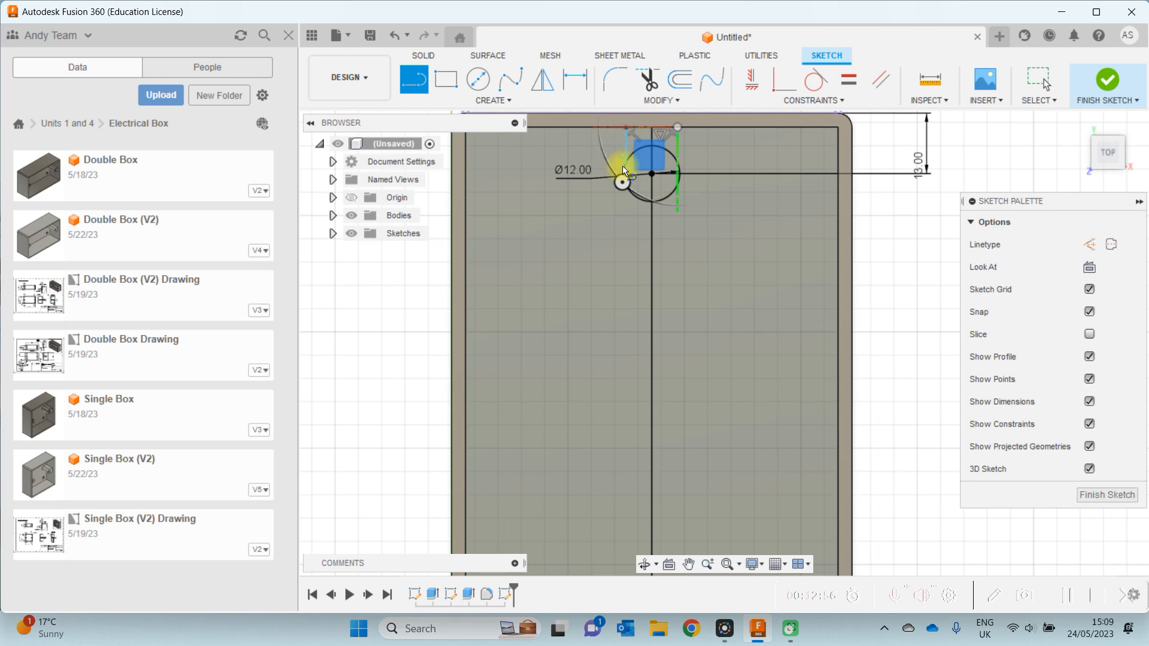
left_click(595, 128)
- Make both vertical lines tangent to the upper circle with Tangent constraints
left_click(688, 565)
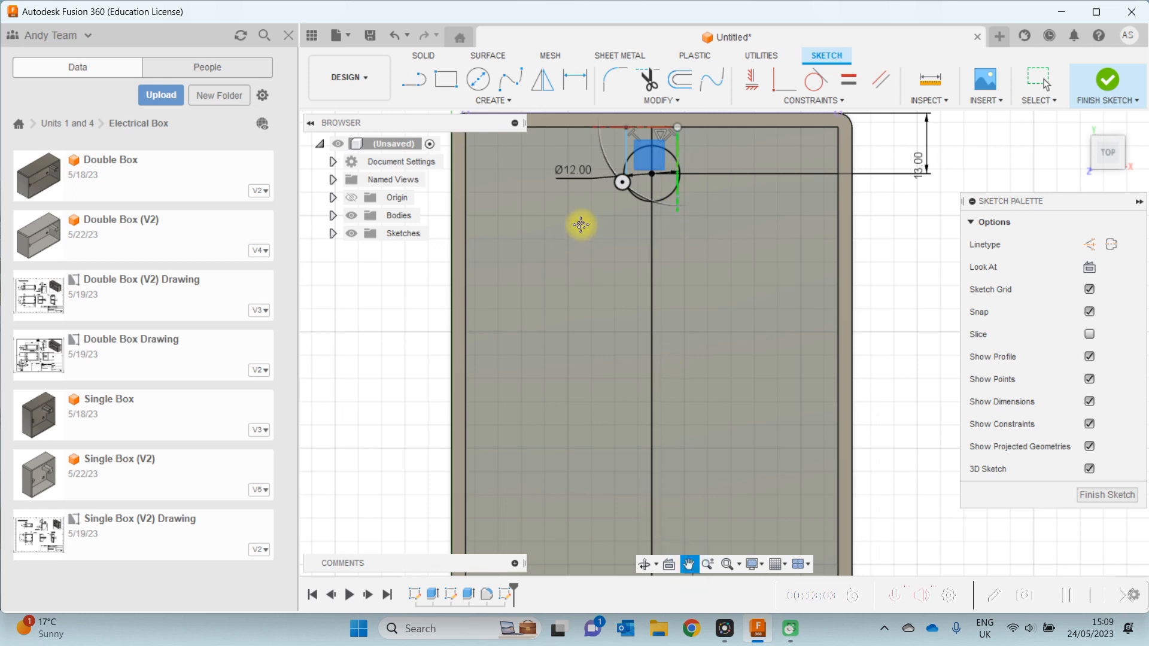
left_click_drag(588, 208, 578, 281)
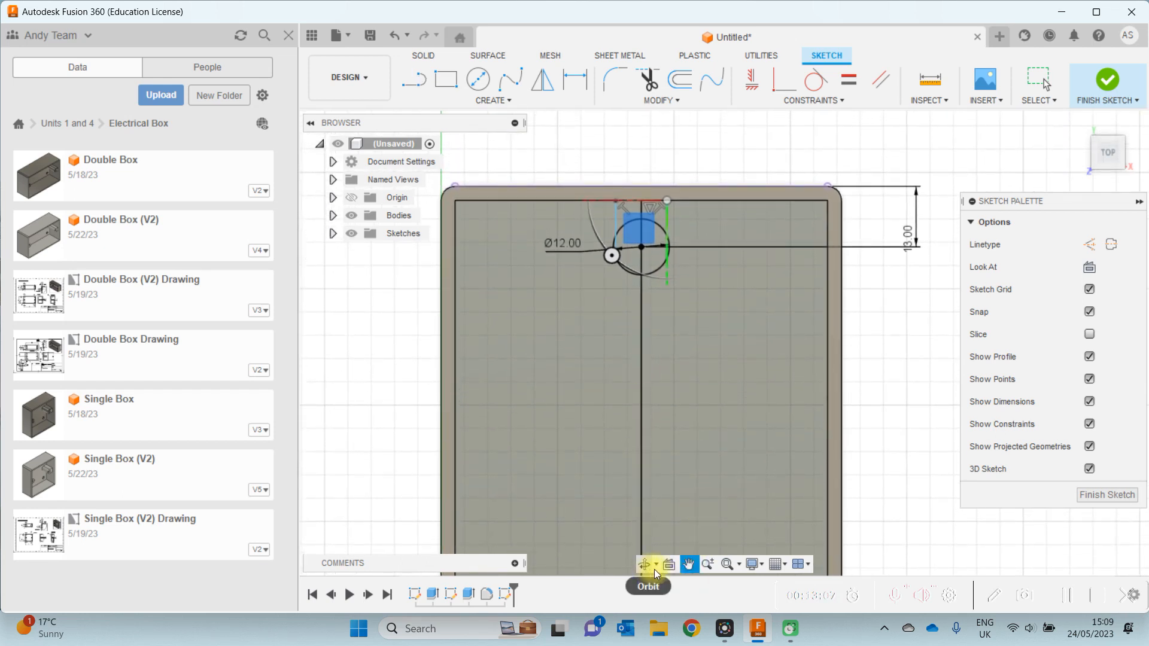
left_click(708, 564)
left_click_drag(580, 304, 577, 351)
left_click(688, 564)
mouse_move(500, 346)
left_mouse_down()
mouse_move(636, 431)
mouse_move(648, 501)
left_mouse_up()
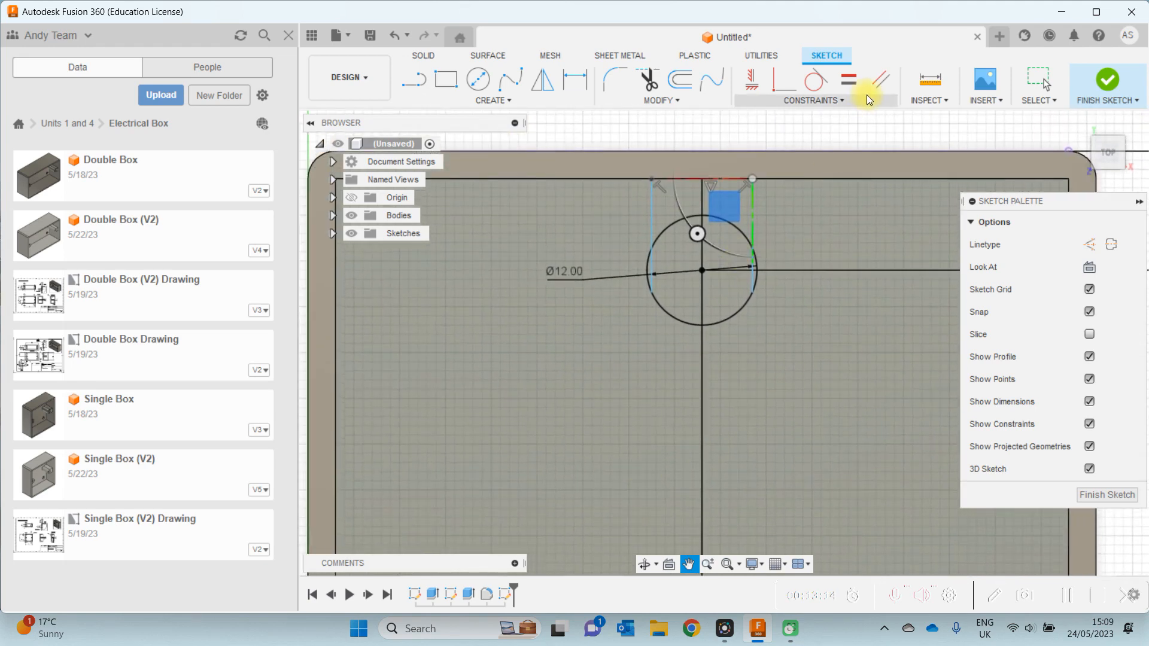
left_click(823, 79)
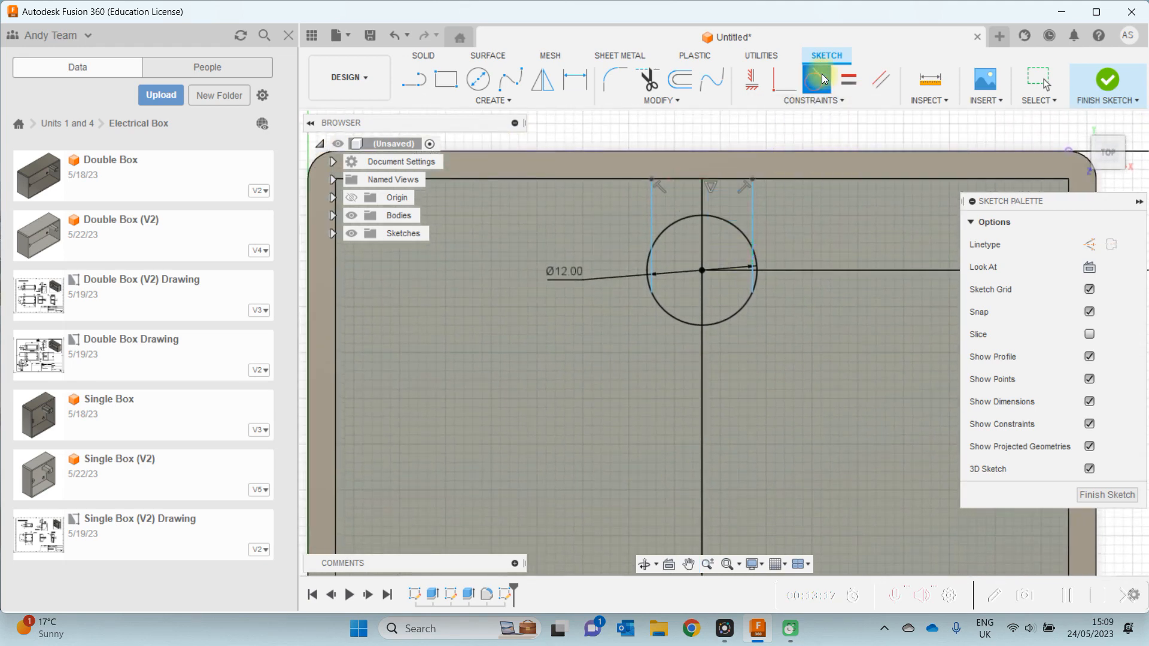
left_click(755, 229)
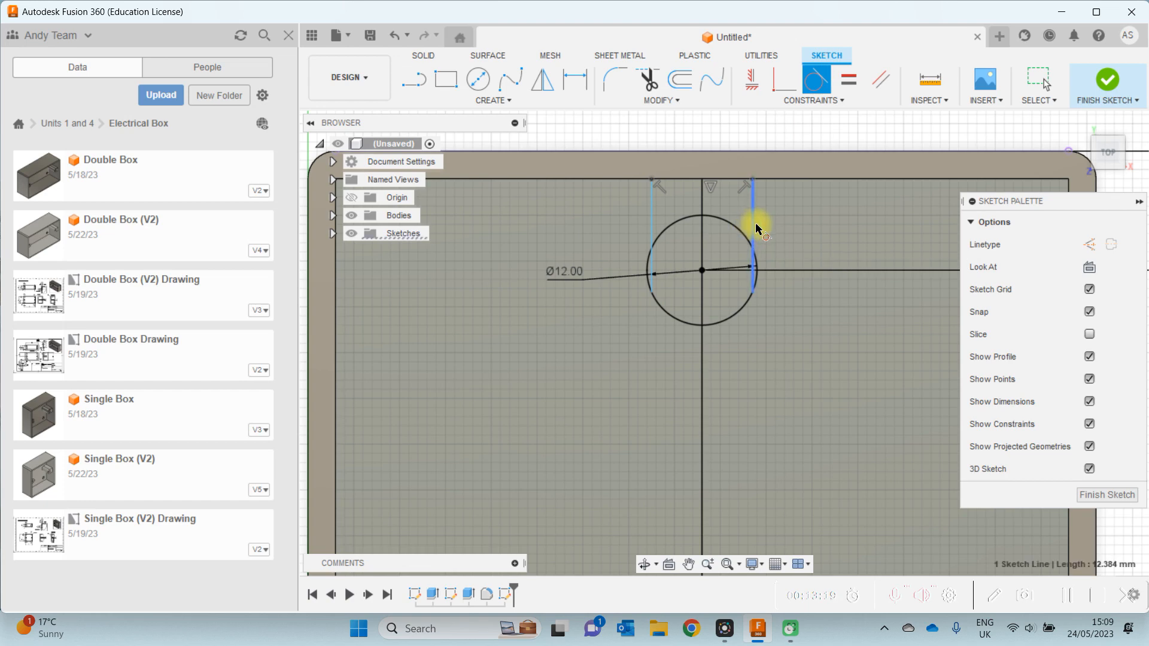
left_click(746, 234)
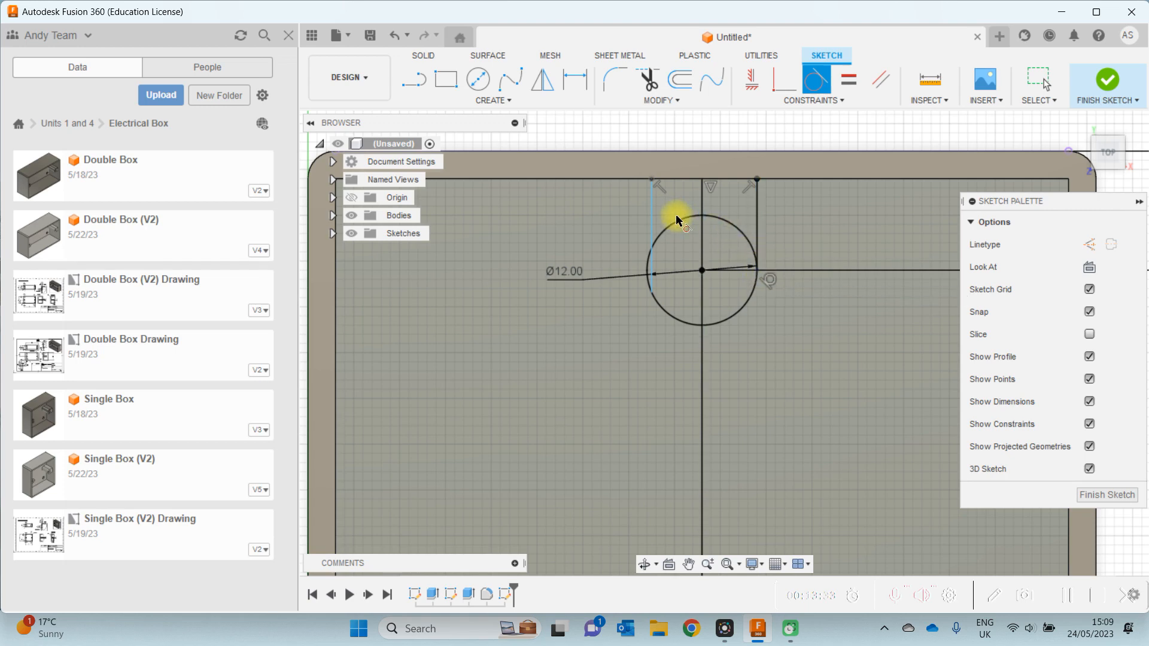
left_click(652, 213)
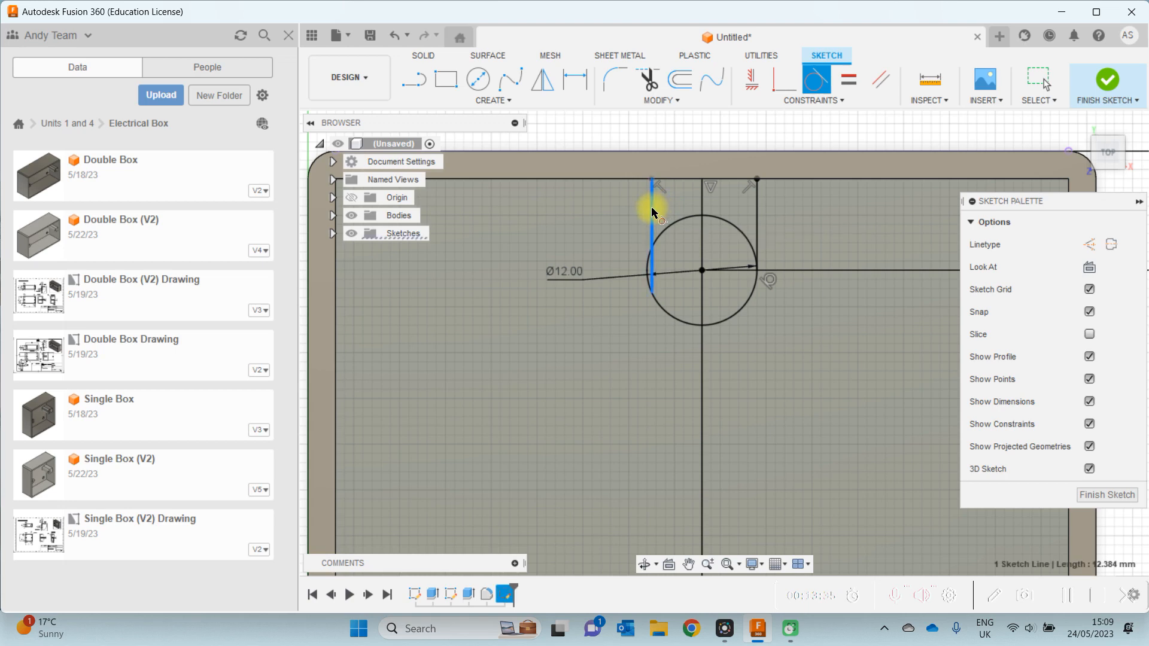
left_click(671, 225)
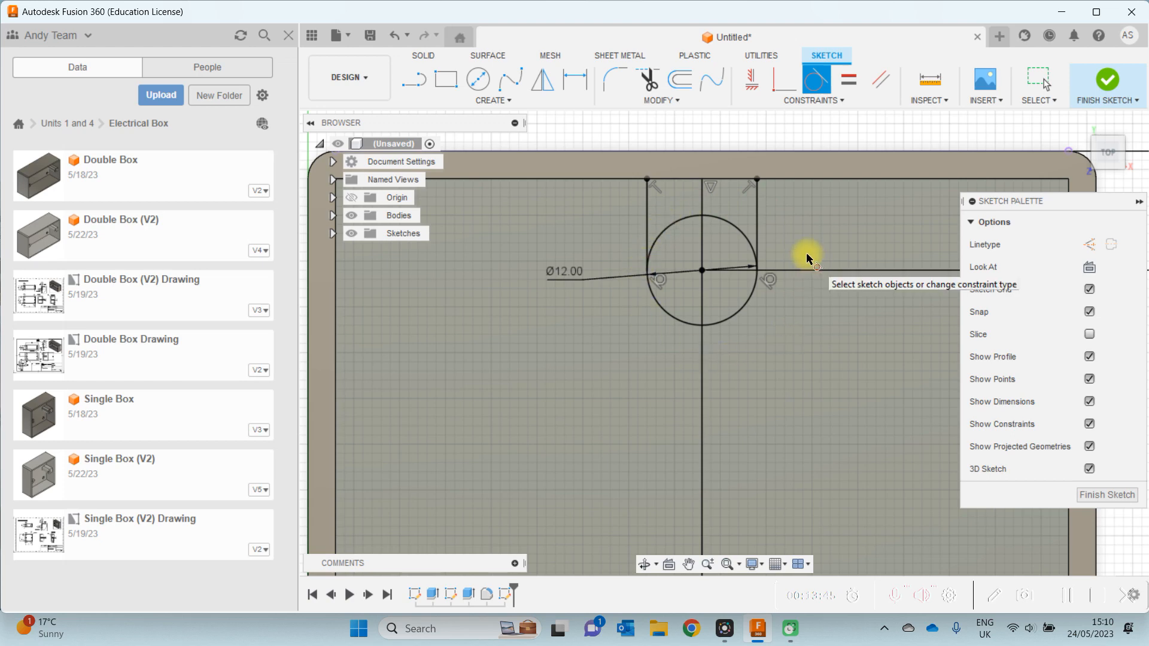
- Draw two vertical lines from either side of the lower circle down to the box's lower inner edge
left_click(689, 566)
left_click_drag(628, 487, 622, 310)
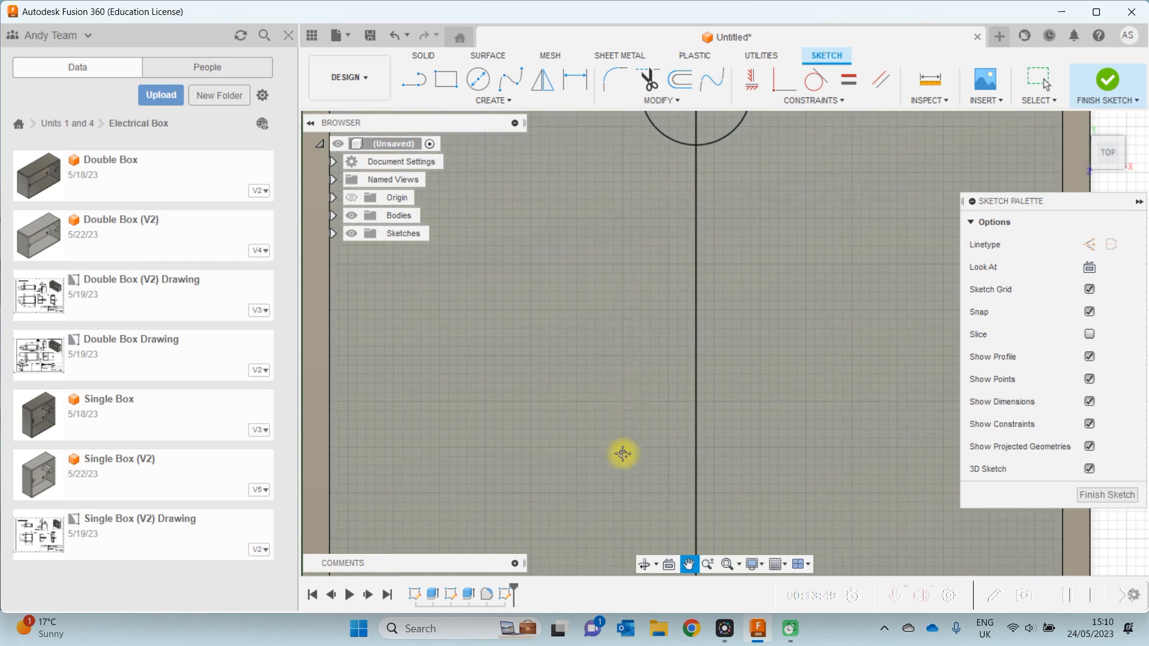
left_click_drag(627, 435, 607, 210)
left_click_drag(623, 423, 655, 158)
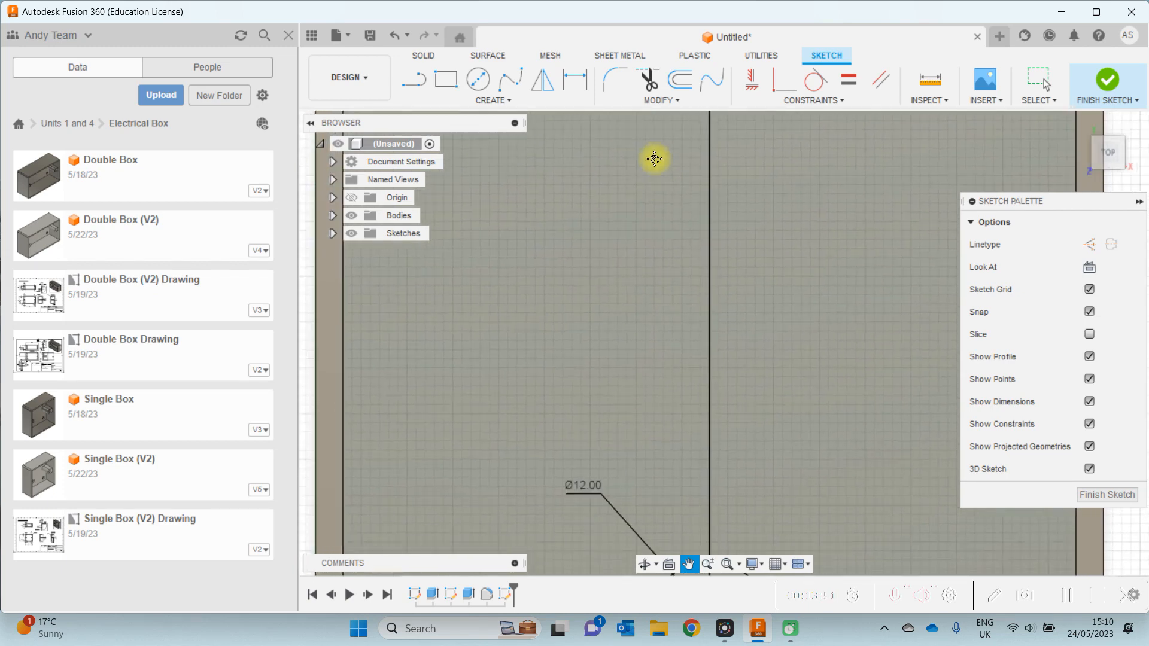
left_click_drag(670, 356, 654, 213)
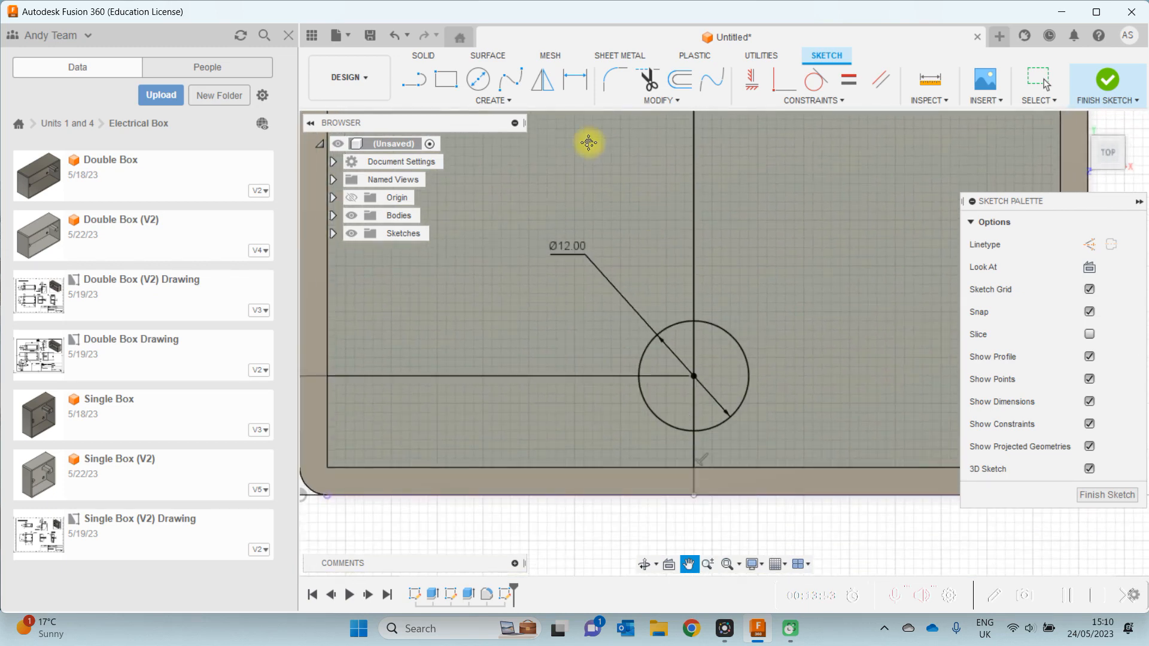
left_click(414, 87)
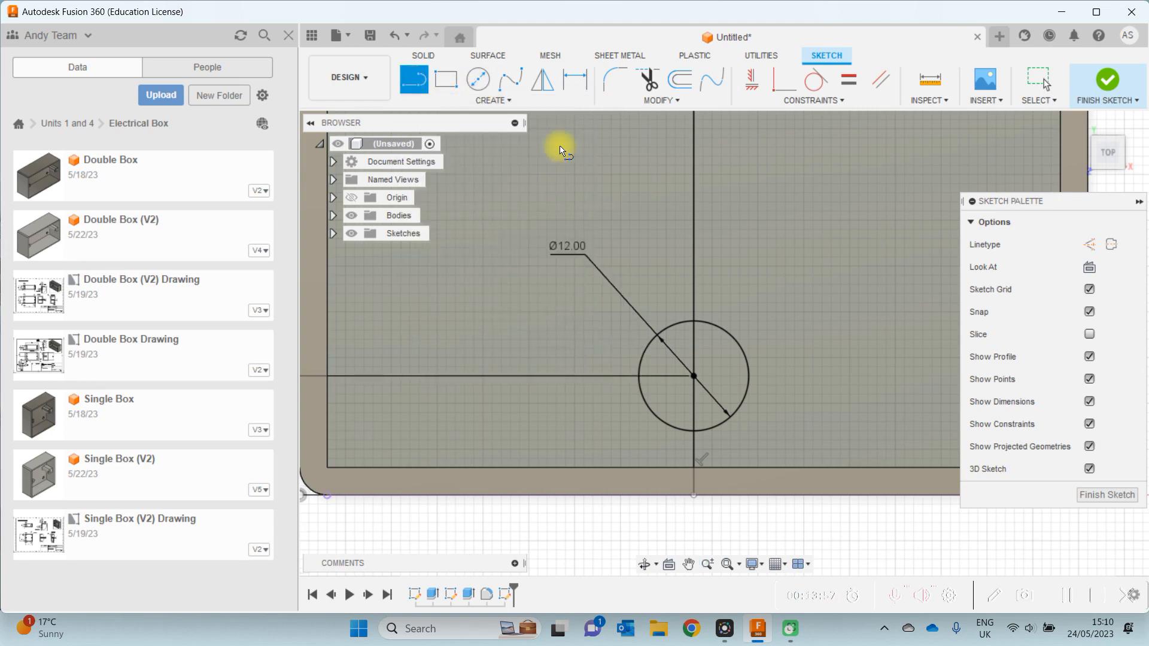
left_click(734, 340)
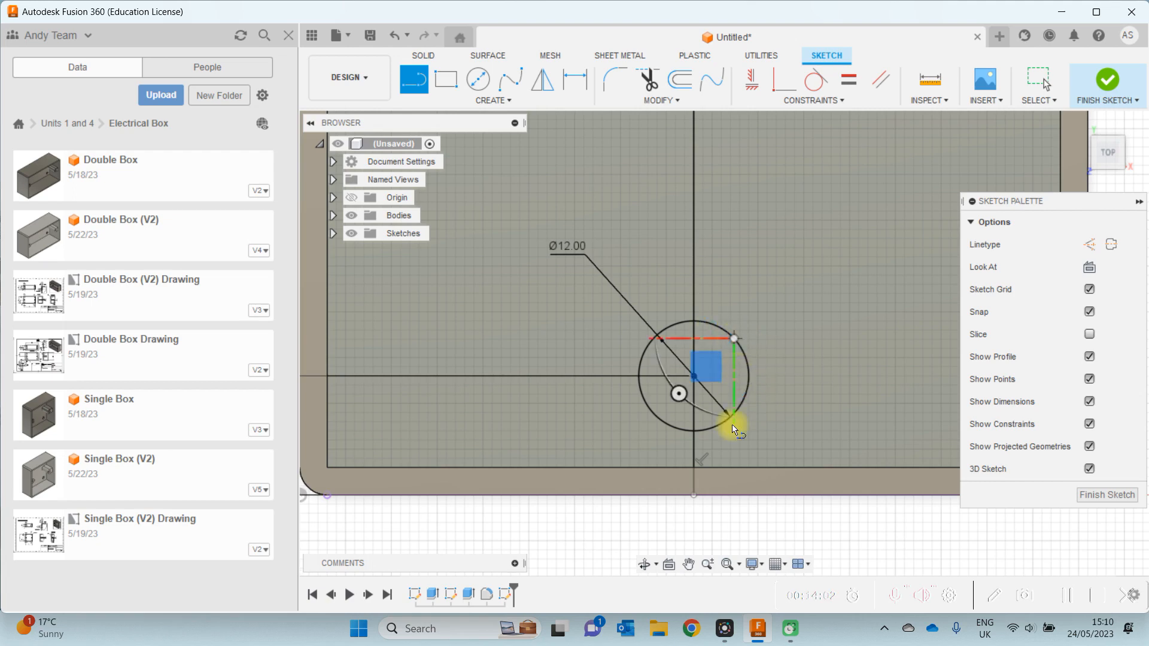
double_click(735, 470)
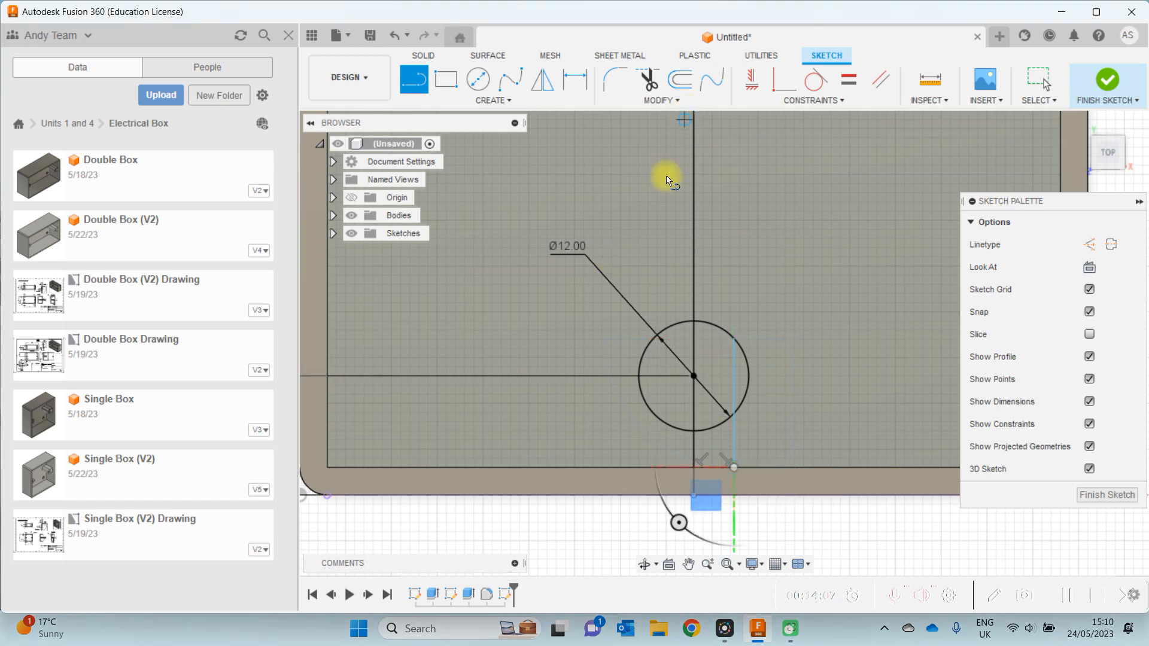
left_click(645, 403)
left_click(648, 467)
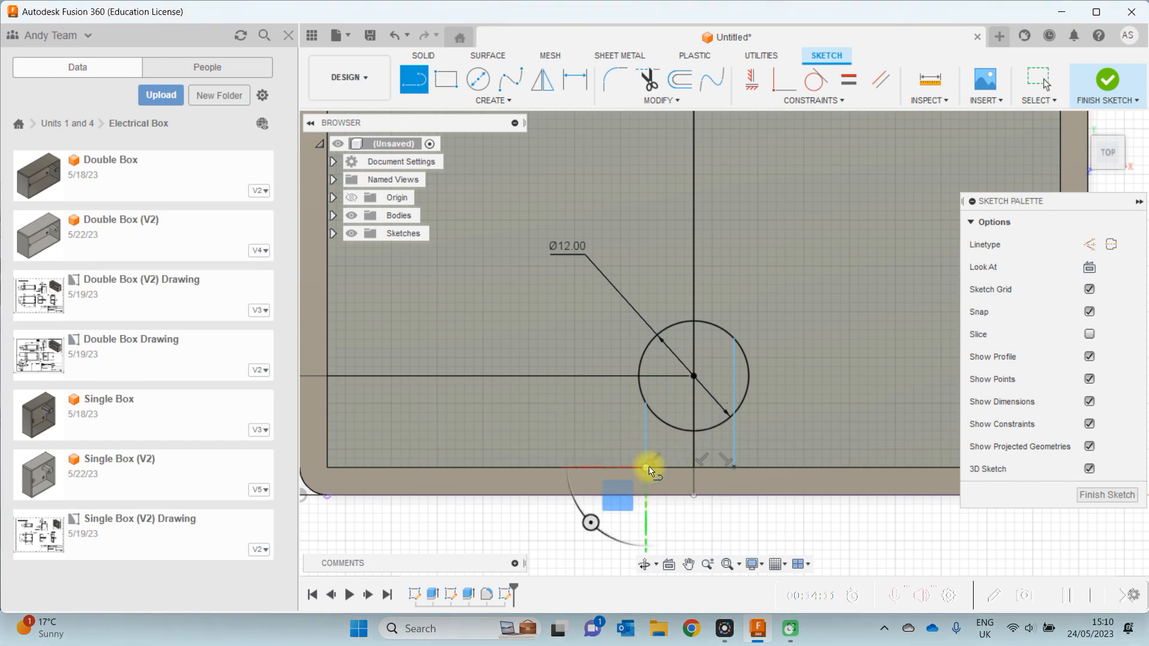
- Make both vertical lines tangent to the lower circle with Tangent constraints
left_click(813, 85)
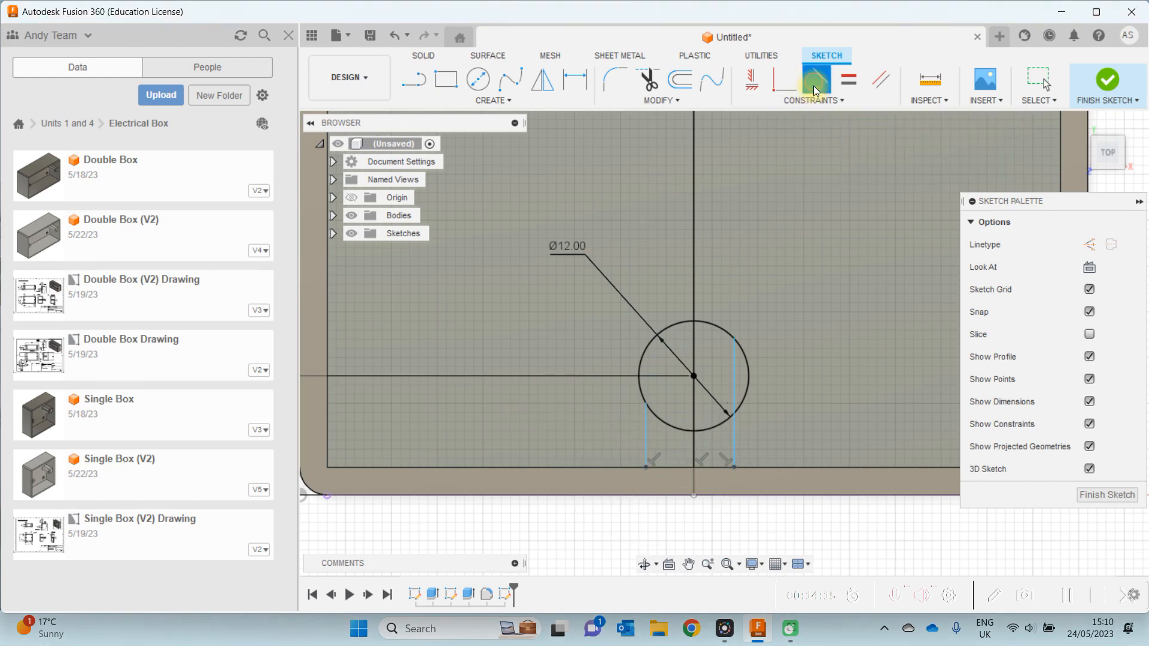
left_click(735, 367)
left_click(718, 330)
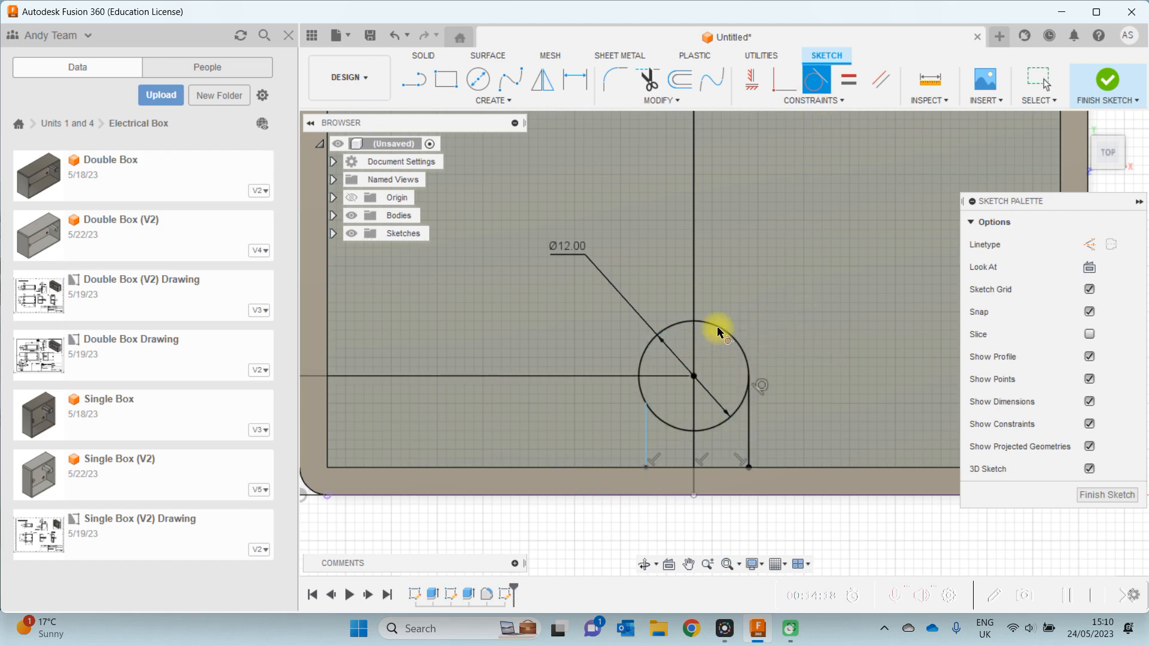
left_click(649, 438)
left_click(646, 363)
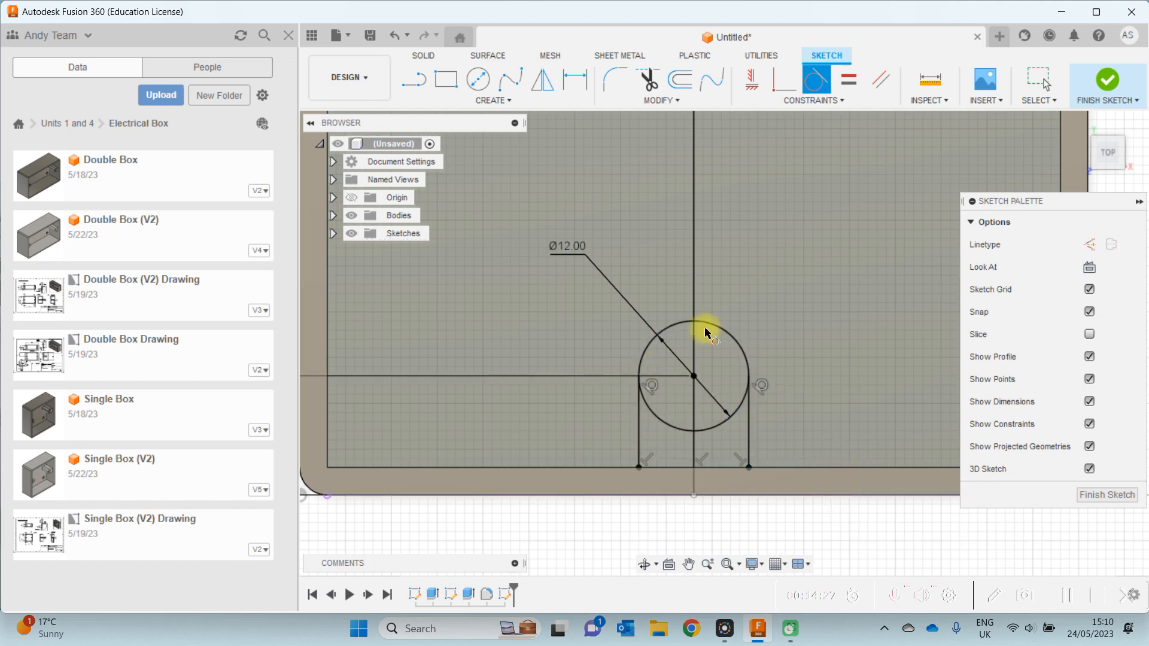
- Close the lower post profile with a horizontal line along the inner edge between the two vertical lines' ends
left_click(419, 84)
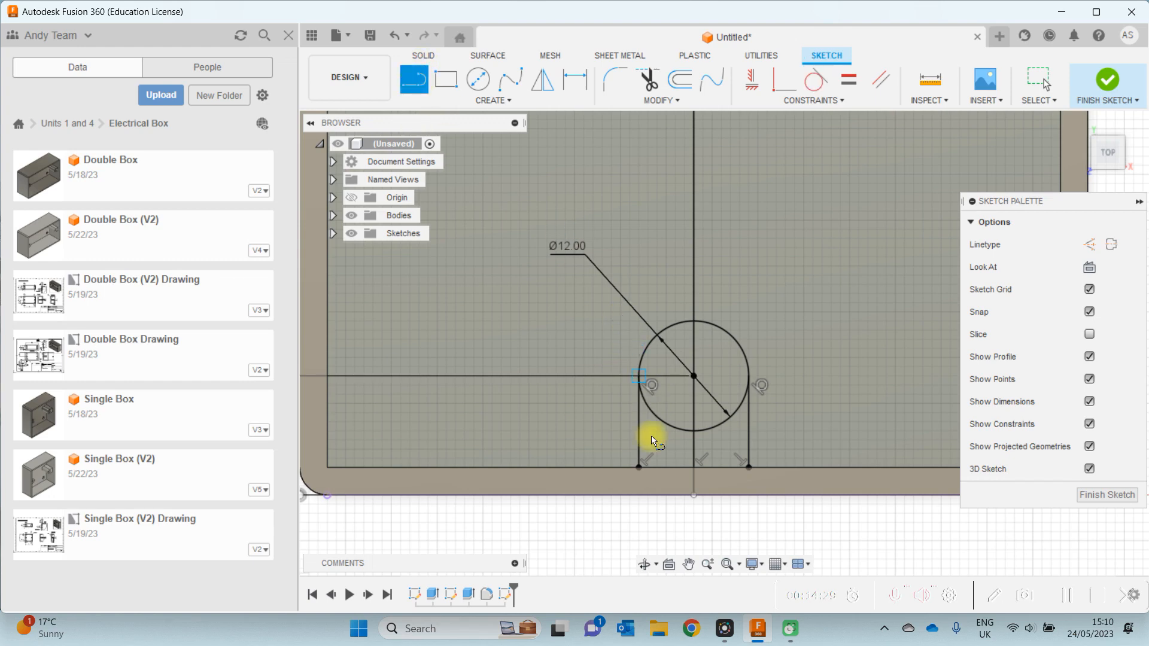
left_click(637, 468)
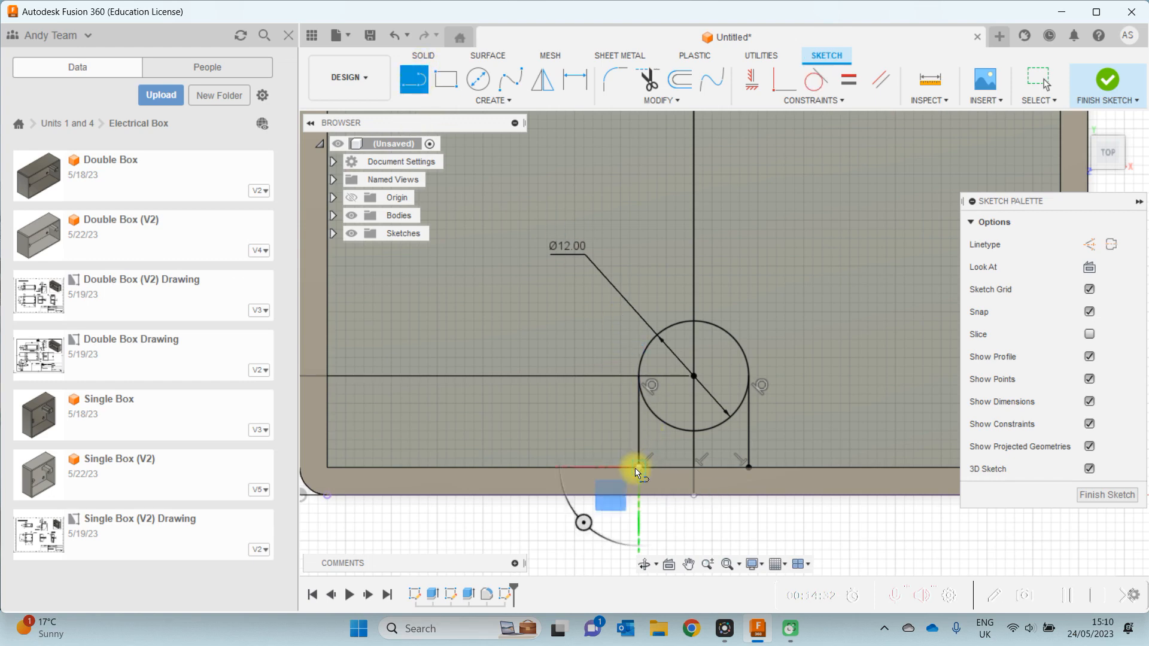
left_click(748, 467)
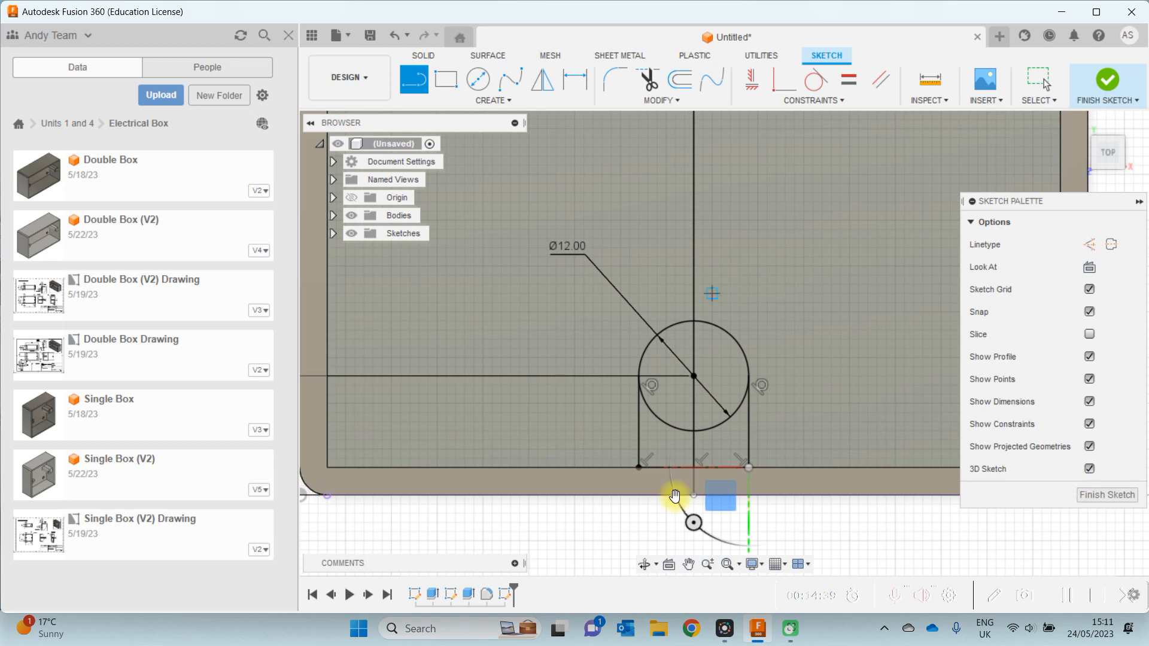
- Close the upper post profile with a 12 mm horizontal line between its vertical lines' upper ends and finish the sketch
left_click(688, 564)
left_click_drag(614, 207, 615, 431)
left_click_drag(616, 267, 608, 451)
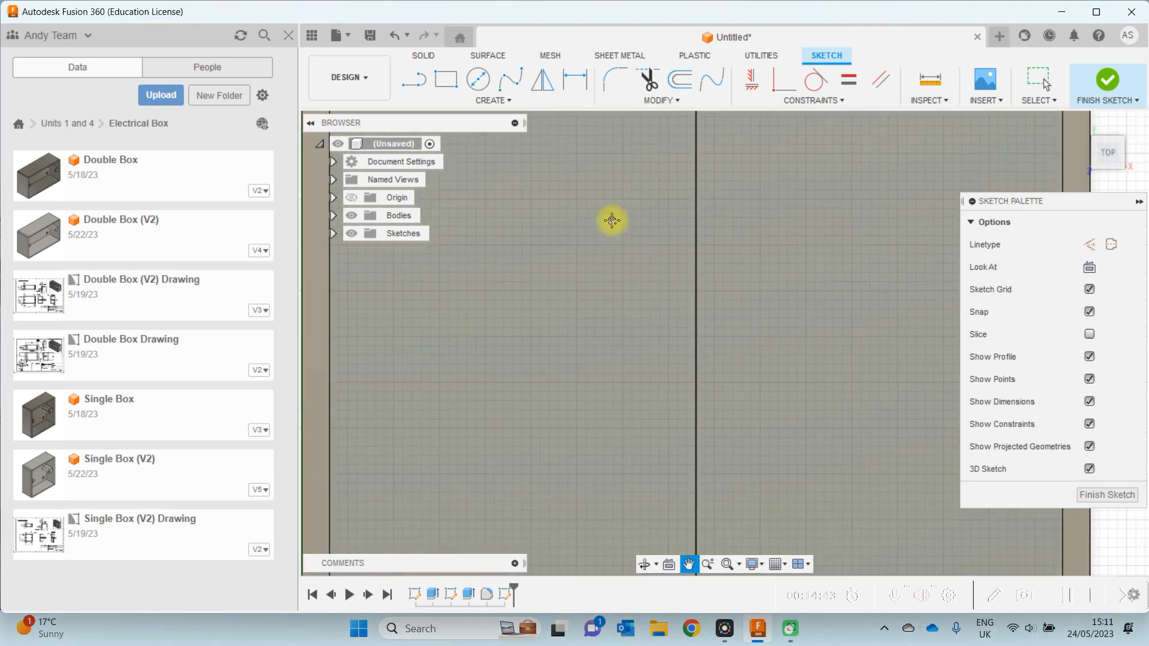
left_click_drag(618, 198, 615, 523)
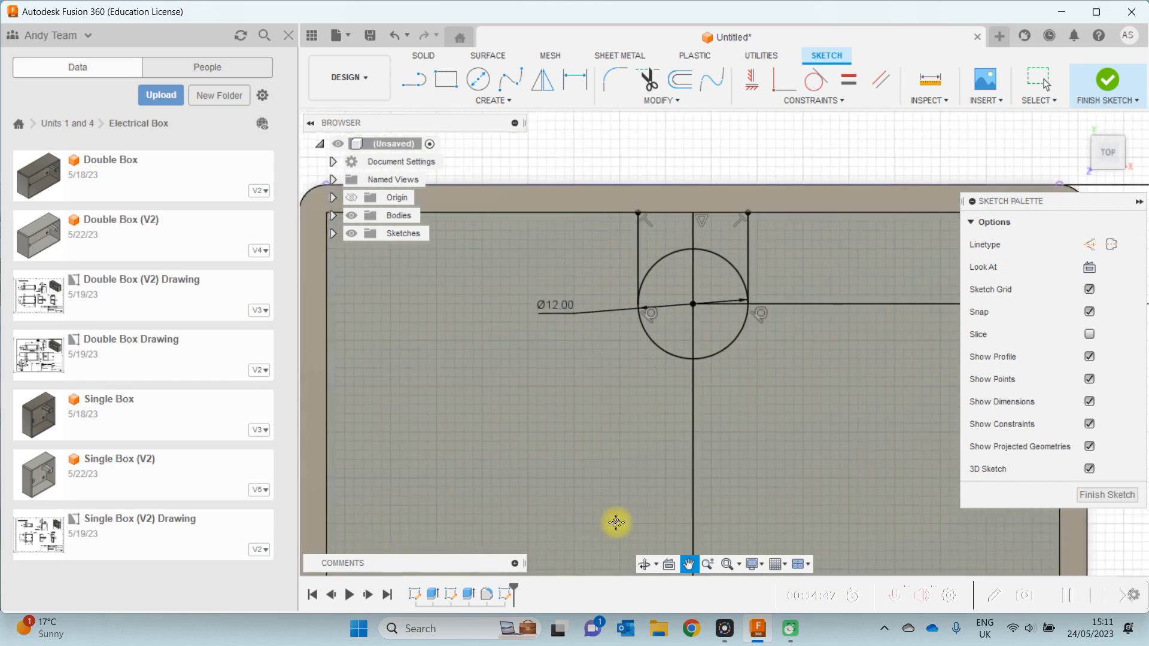
left_click(418, 84)
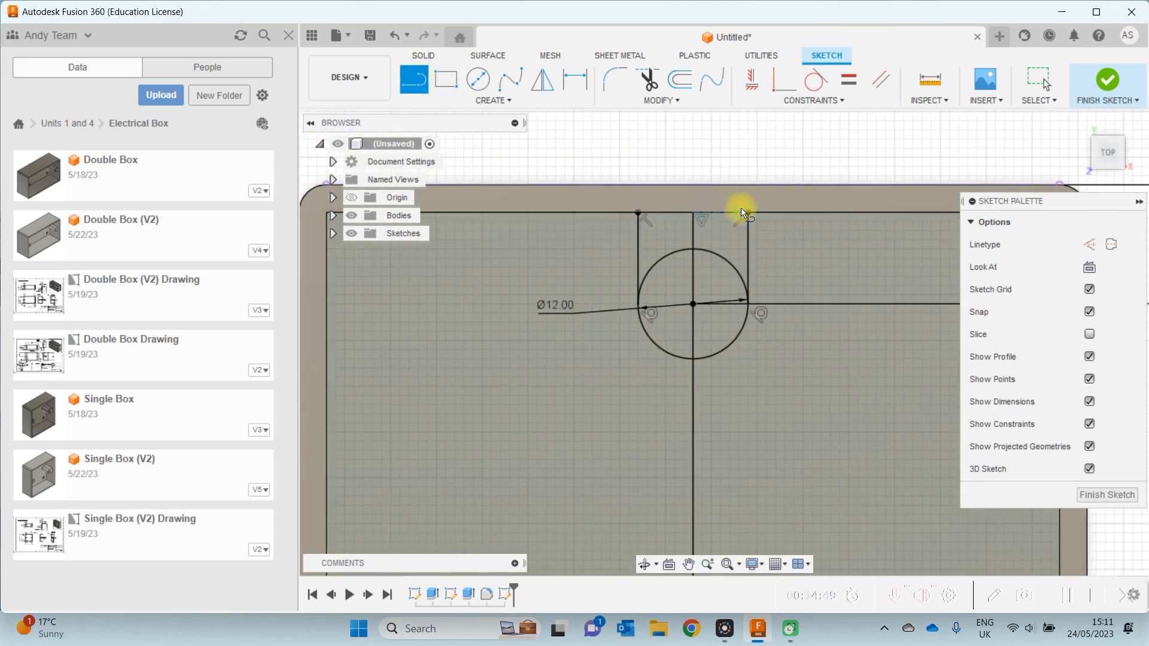
left_click(747, 212)
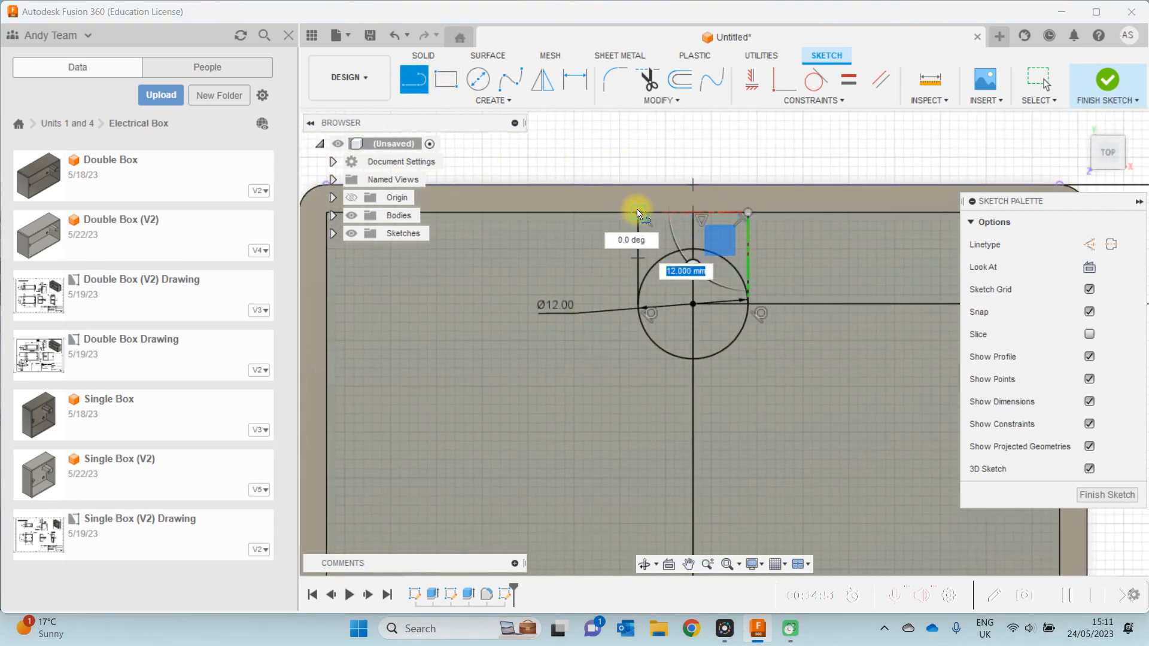
left_click(638, 212)
left_click(1096, 495)
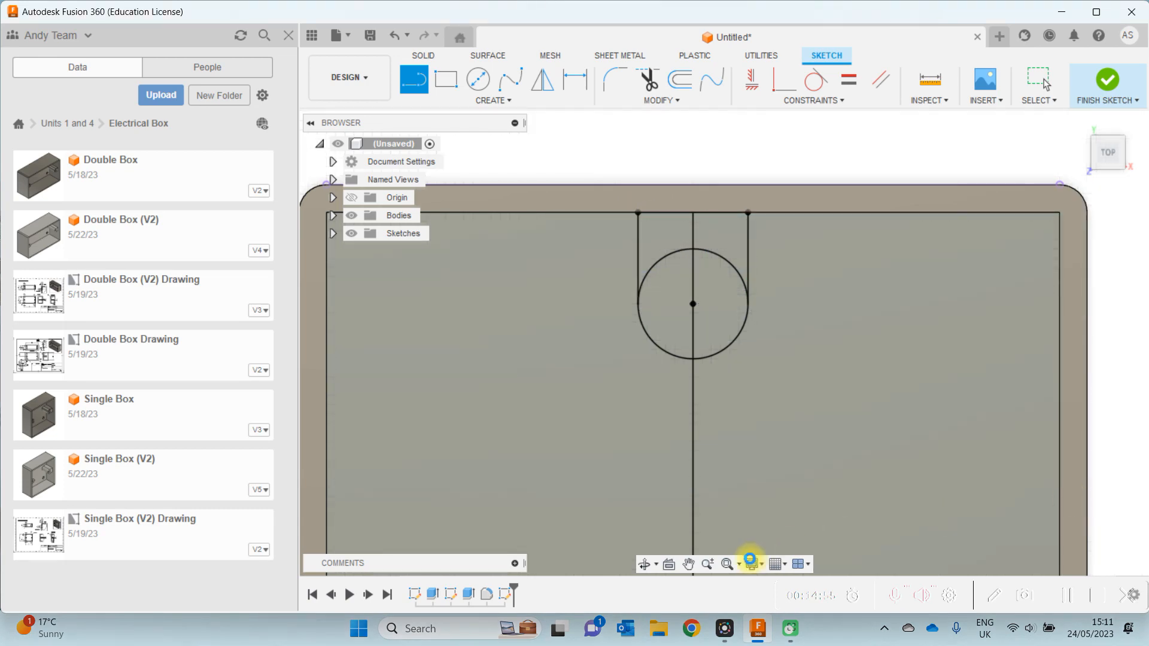
- Start an extrusion from all four regions of the upper screw-post profile on the box floor
left_click(729, 565)
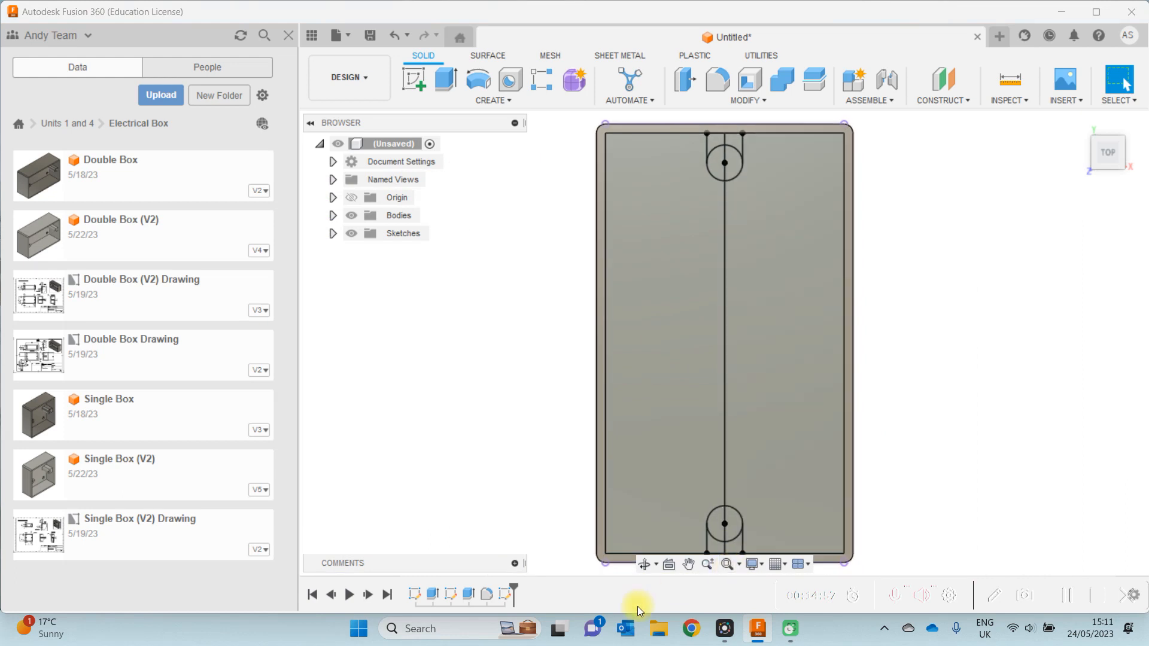
left_click(643, 564)
left_click_drag(518, 487, 461, 454)
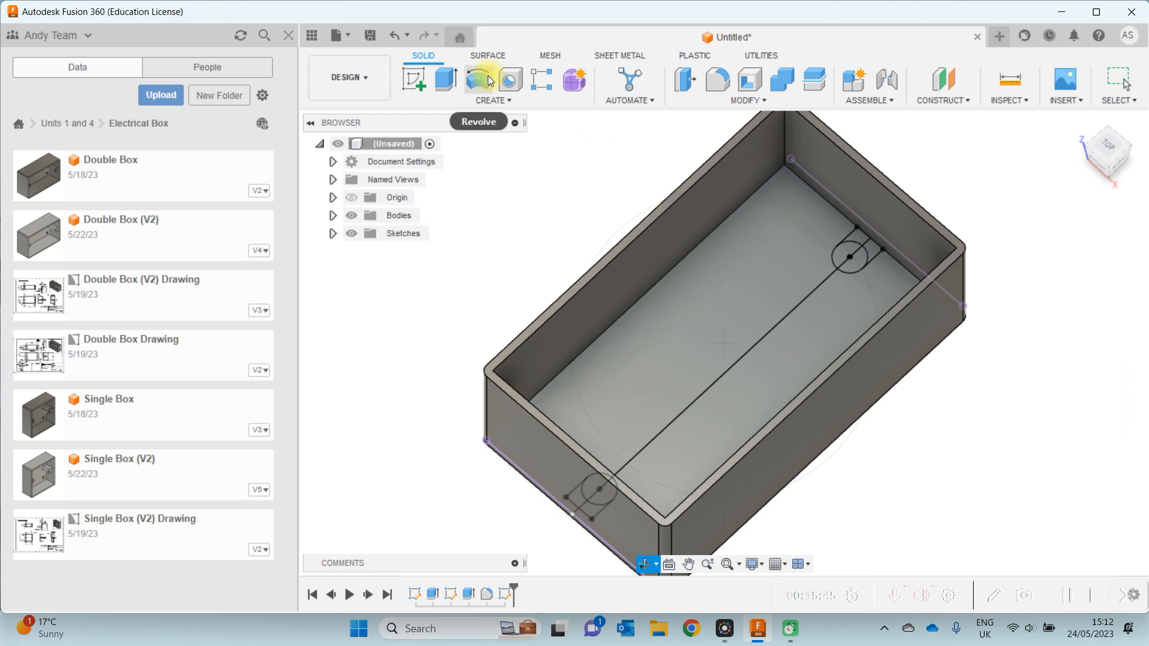
left_click(450, 82)
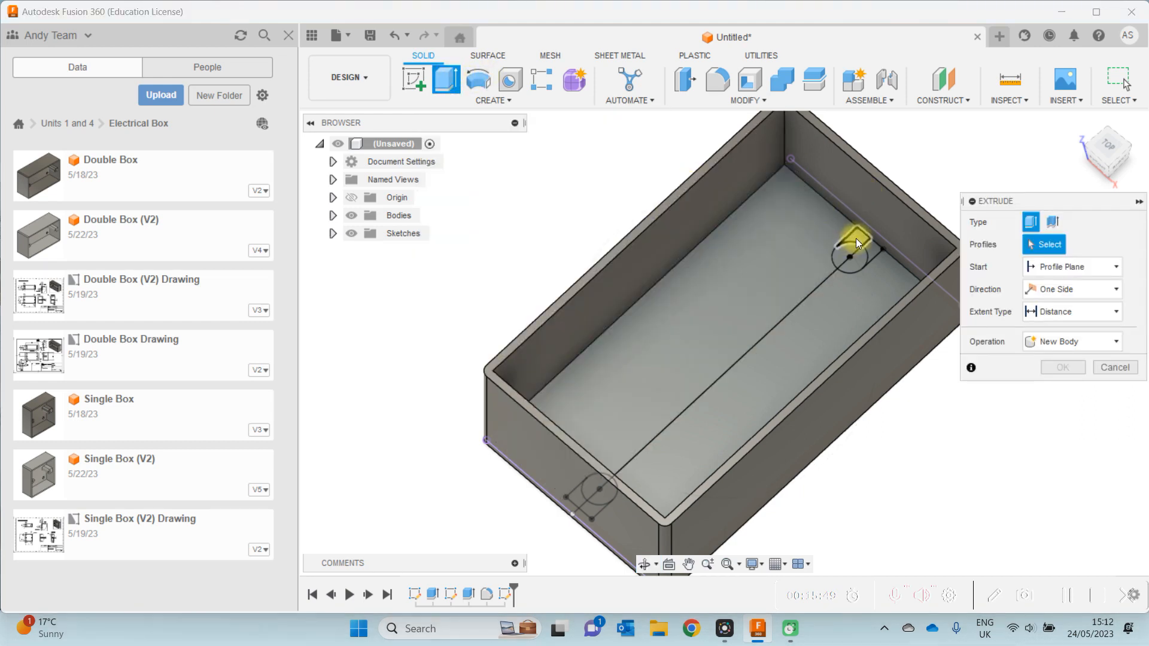
left_click(856, 239)
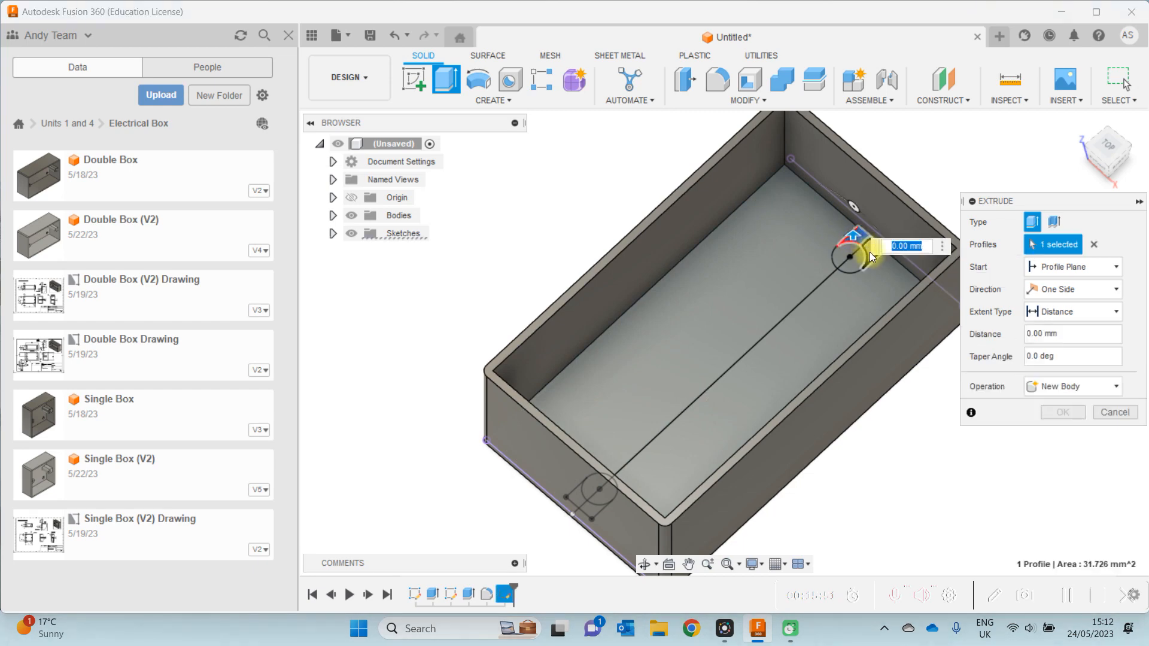
left_click(870, 253)
left_click(857, 265)
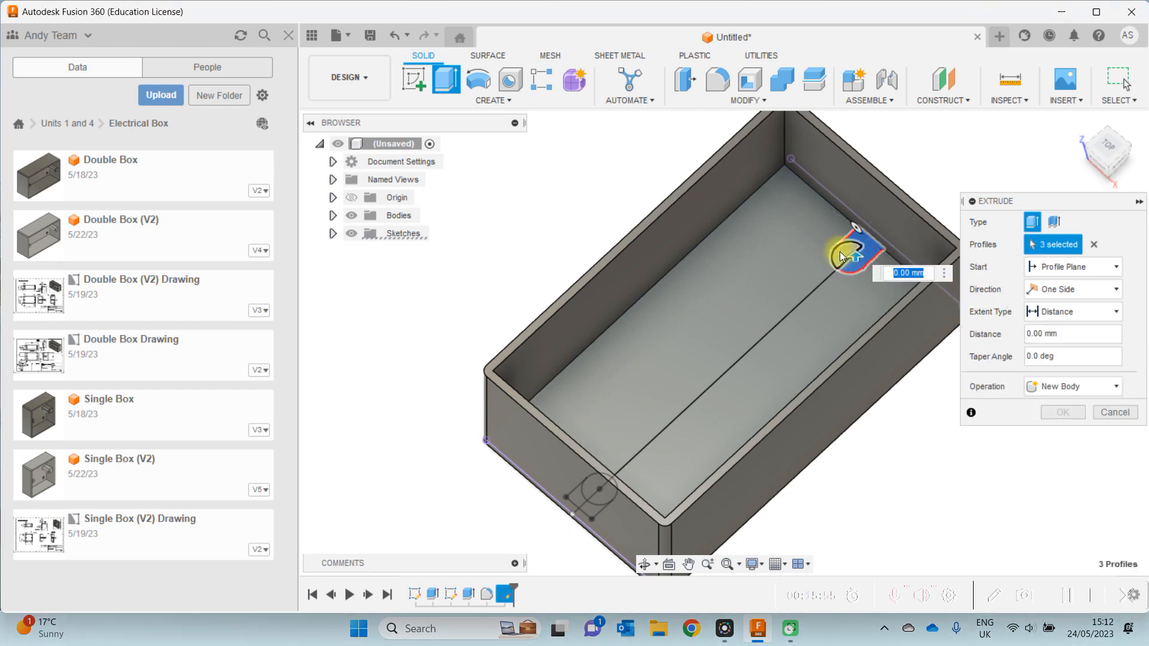
left_click(843, 256)
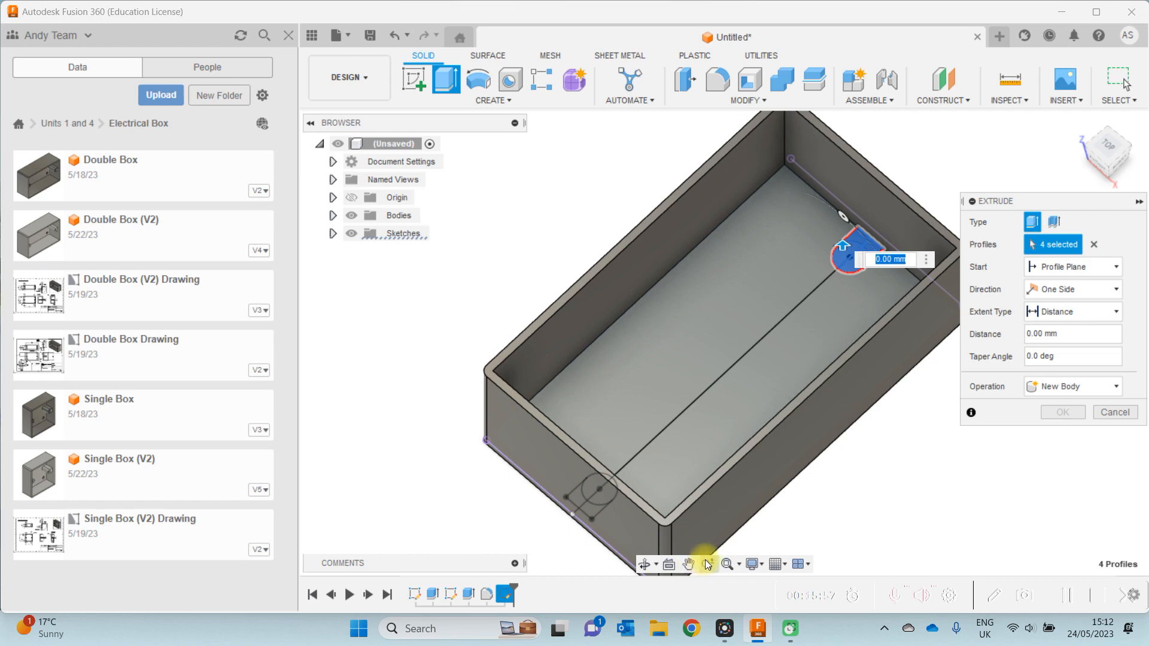
- Add the four regions of the lower screw-post profile to the same extrusion
left_click(645, 564)
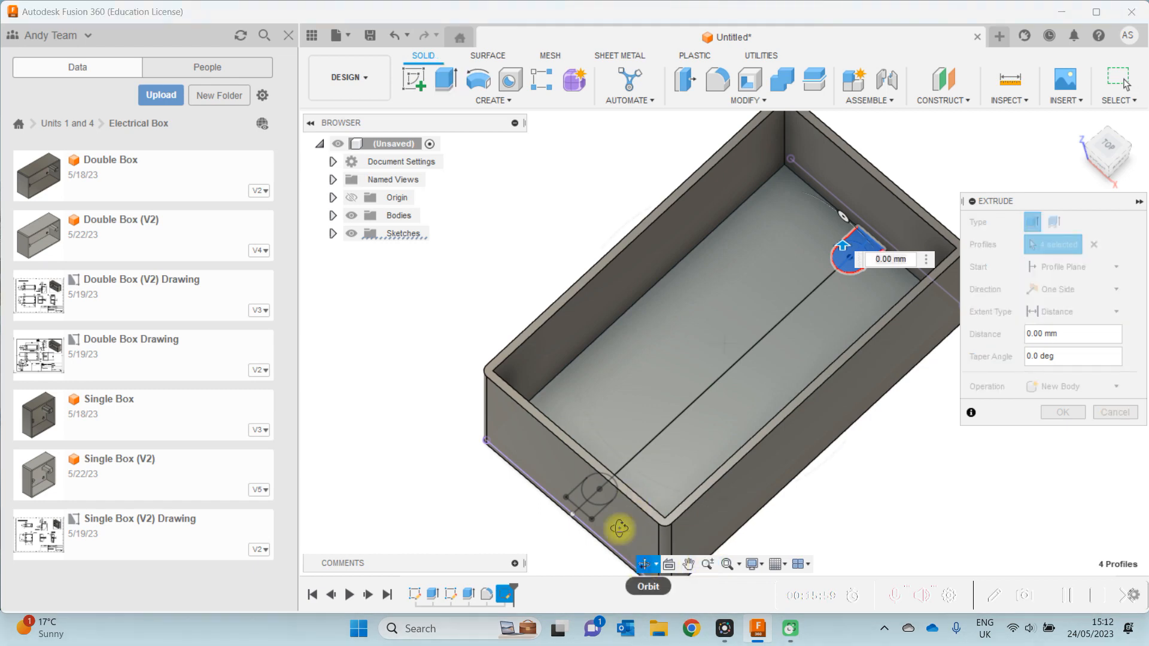
left_click_drag(587, 482, 558, 298)
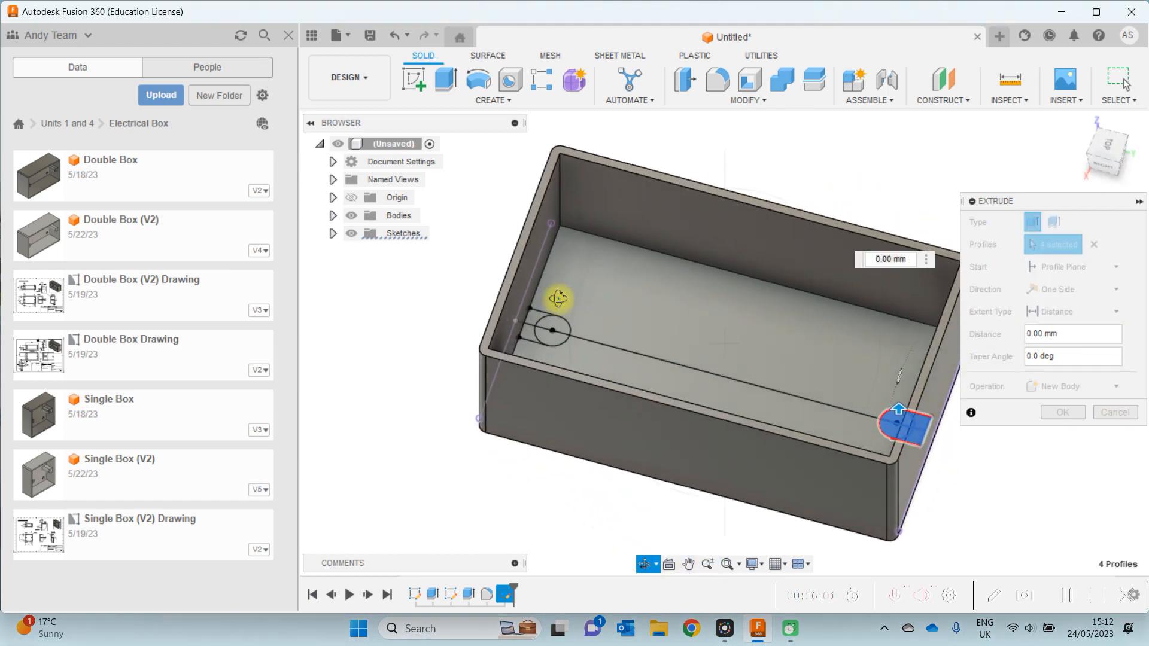
key("Escape")
left_click(531, 332)
left_click(533, 331)
left_click(544, 336)
left_click(554, 325)
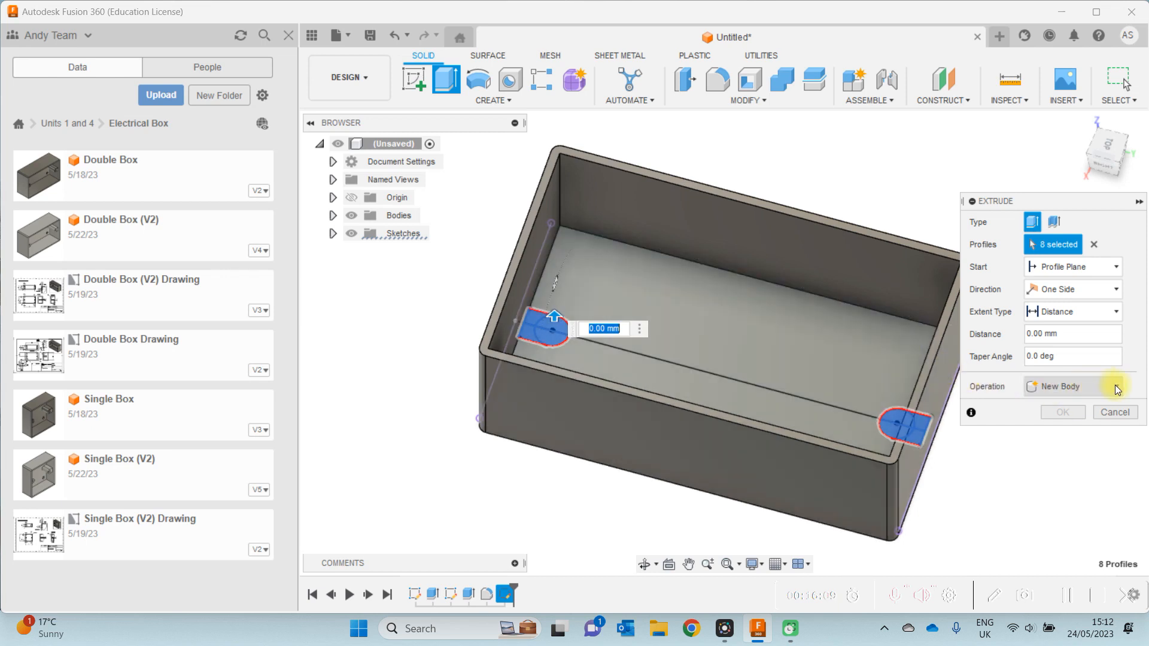
- Extrude both screw-post profiles 40 mm upward from the floor, joining them to the box body
left_click(1116, 387)
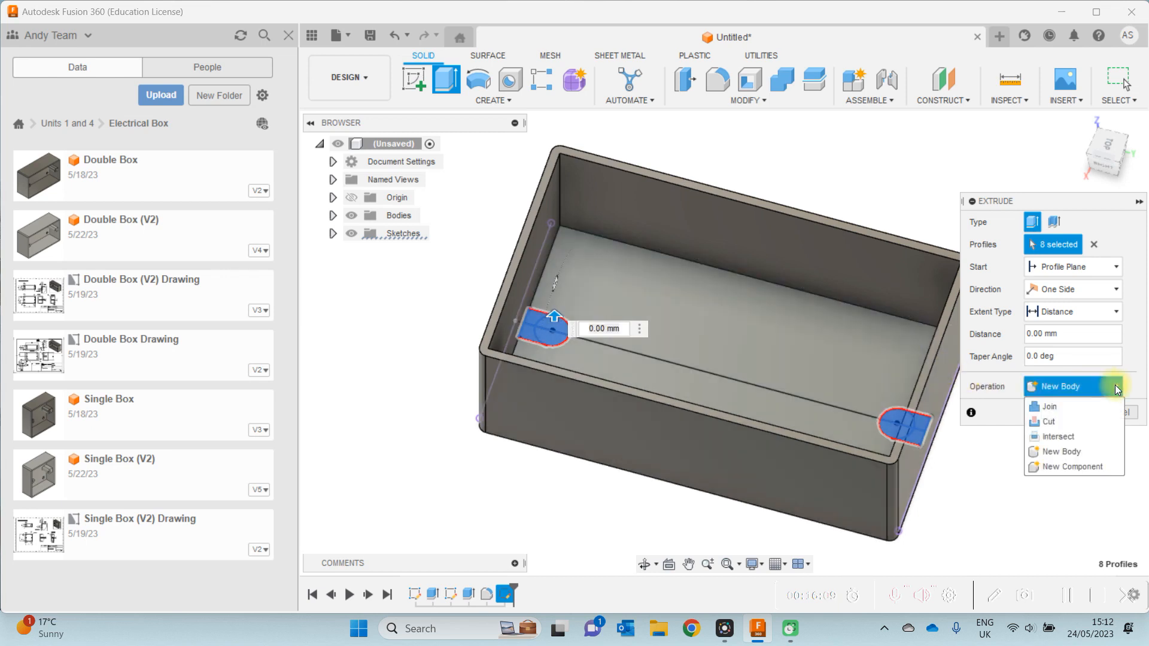
left_click(1080, 407)
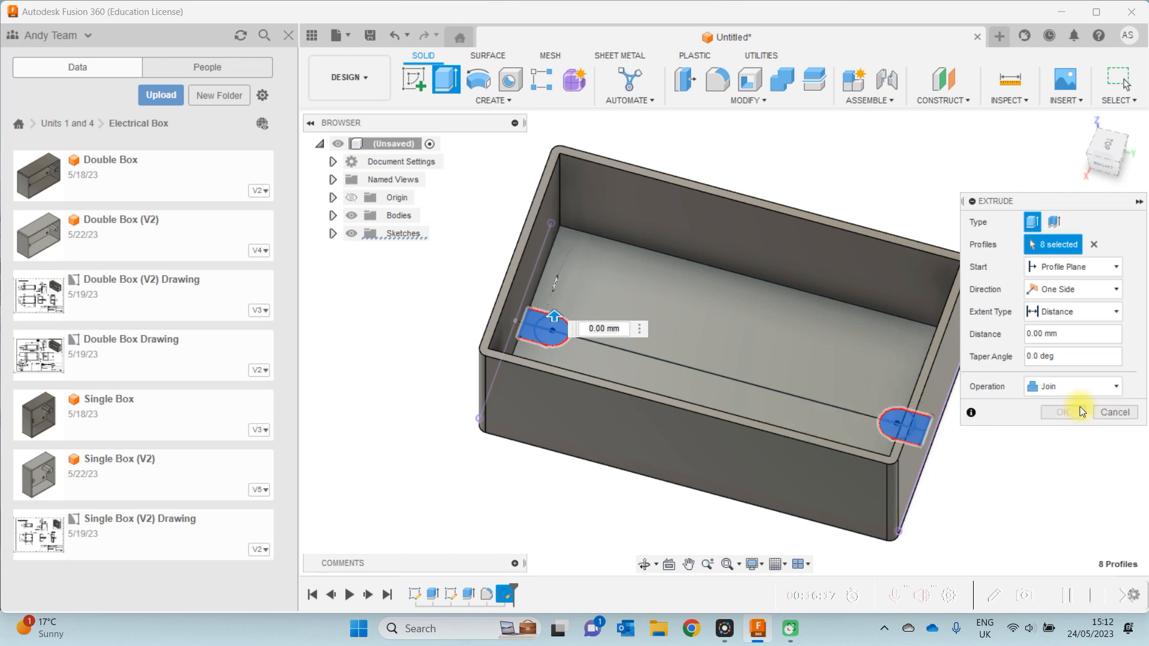
left_click_drag(554, 316, 553, 284)
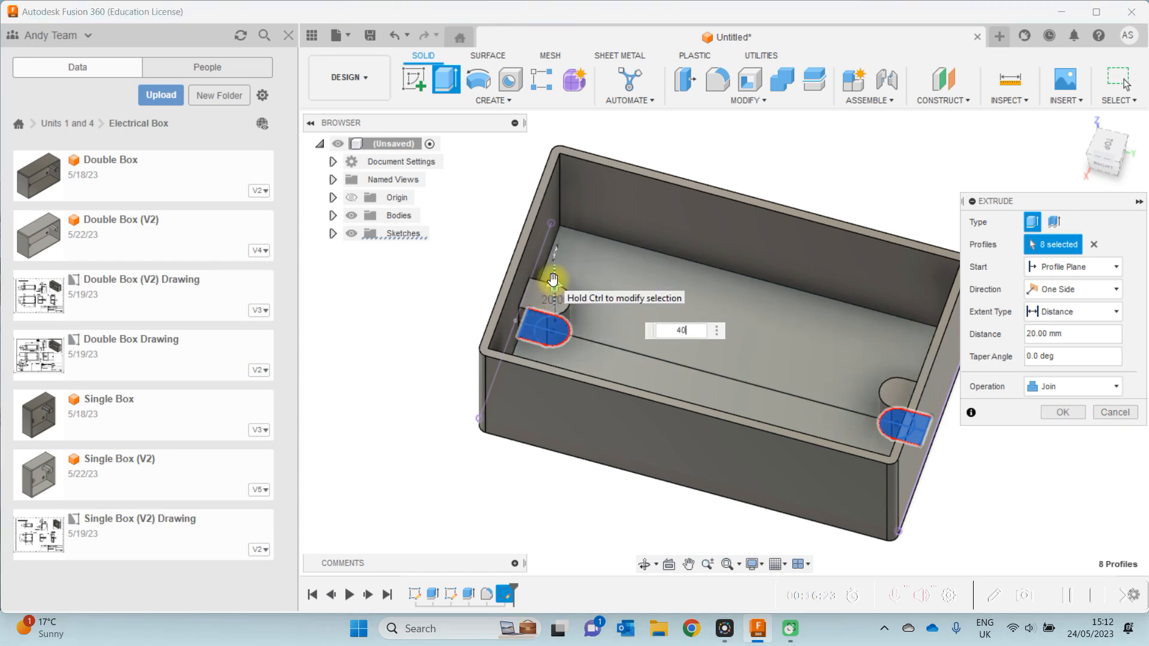
key("Return")
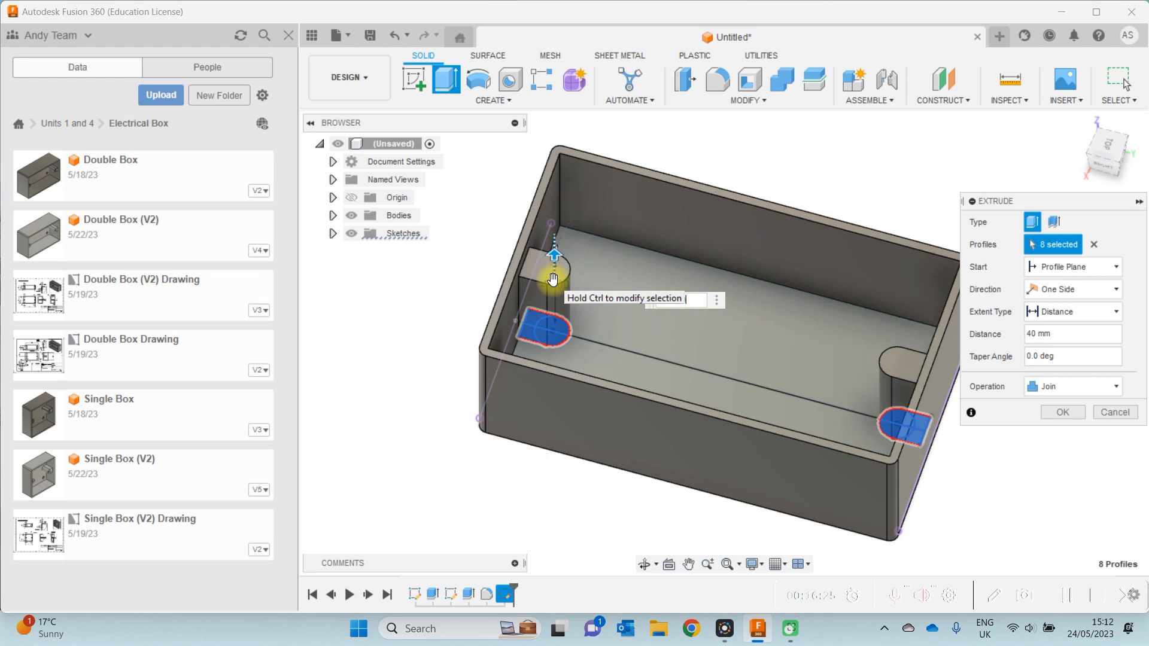
key("Return")
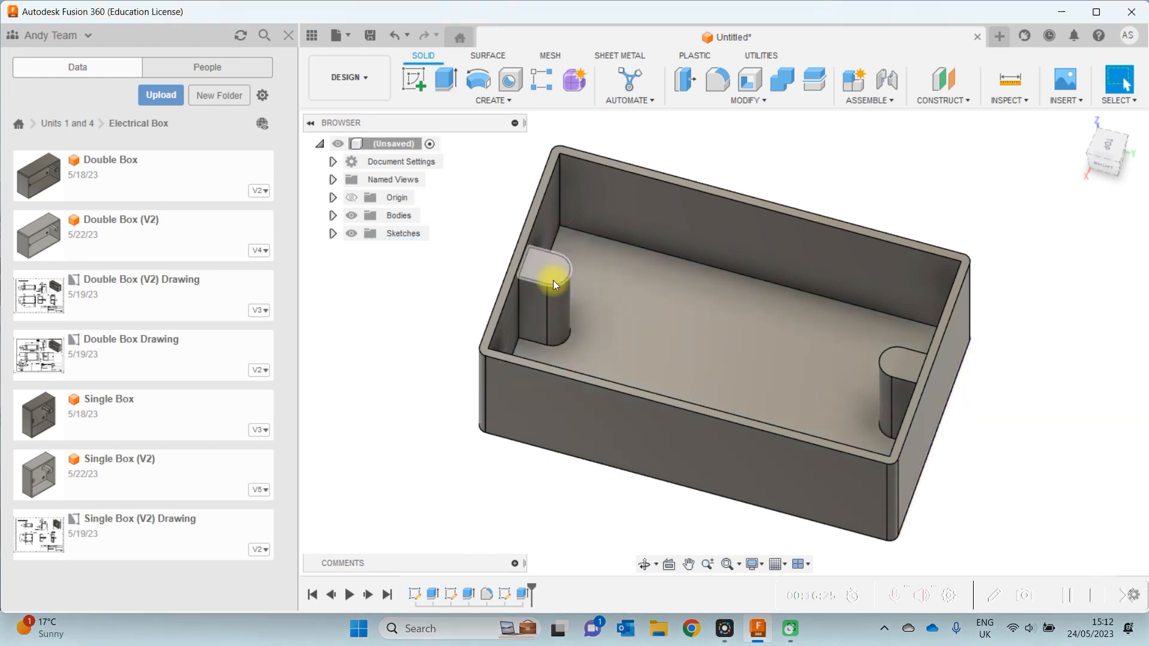
left_click(643, 563)
left_click_drag(582, 472, 537, 443)
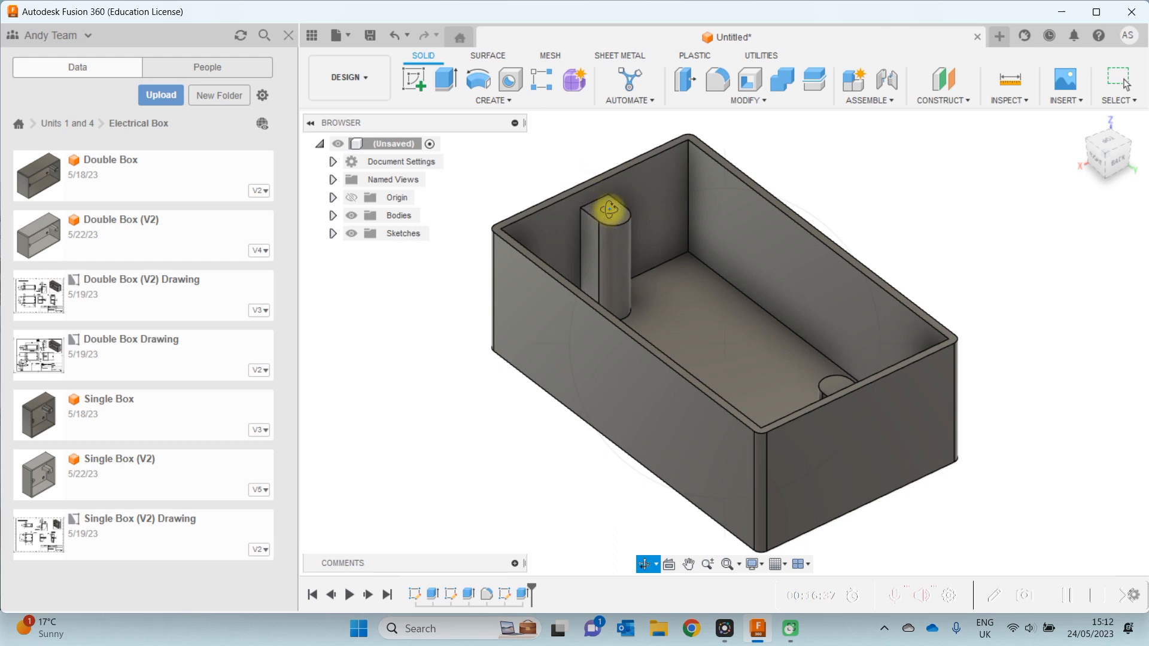
left_click_drag(443, 287, 515, 321)
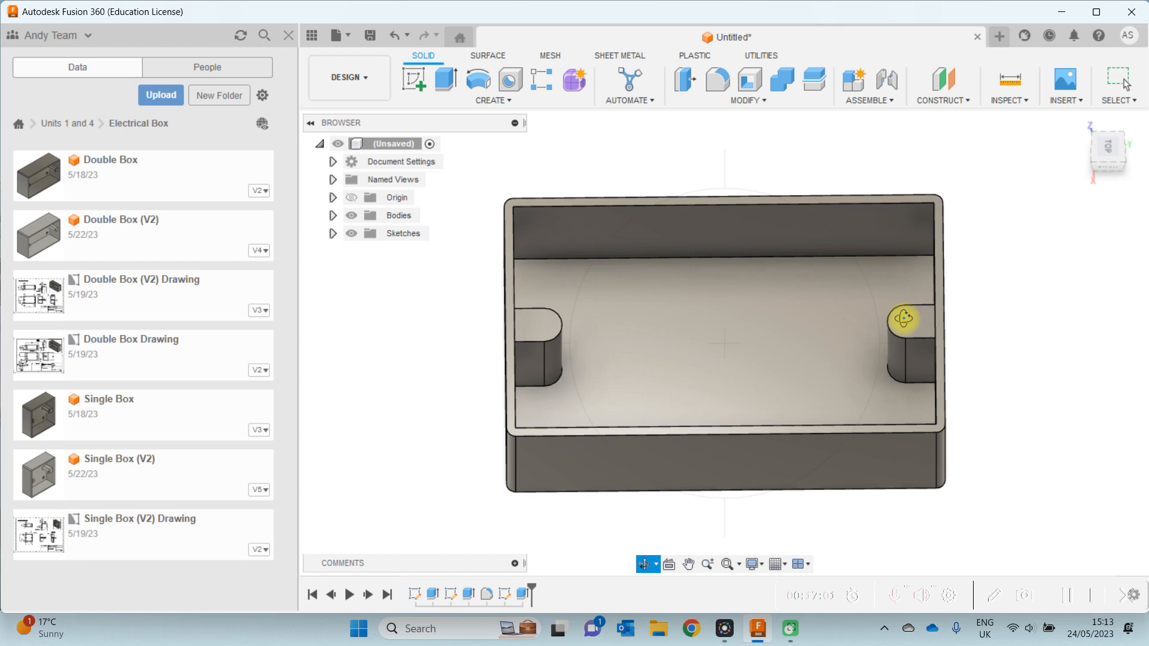
key("Escape")
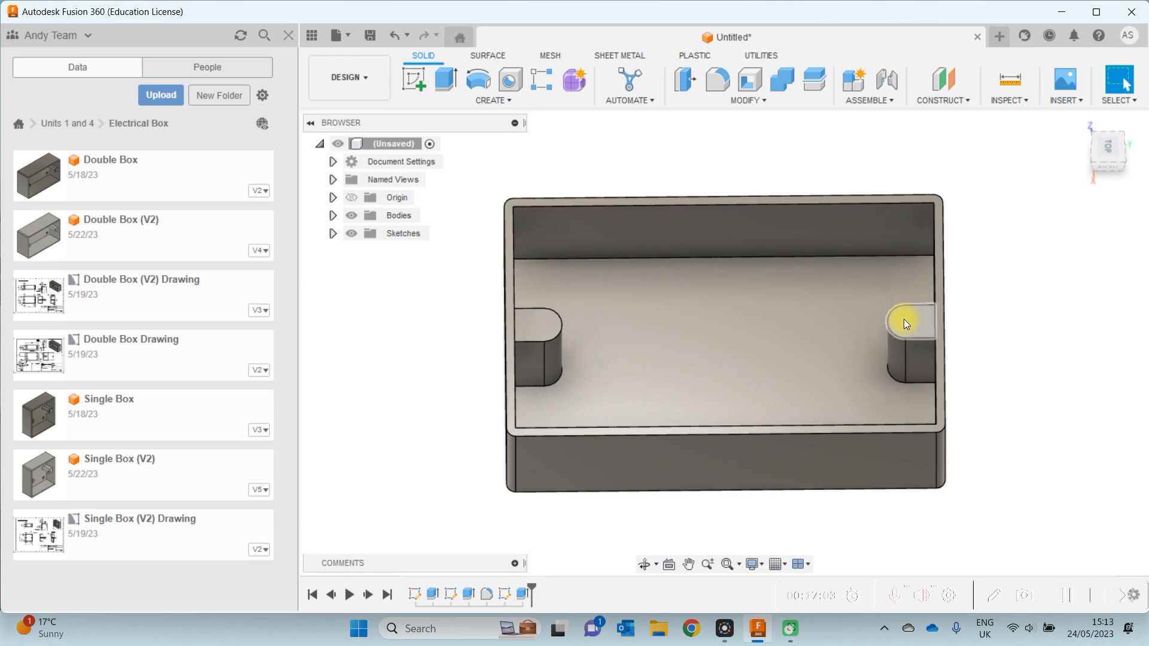
- Start a sketch on the top face of the screw post nearest the origin end of the box
left_click(412, 78)
left_click(537, 326)
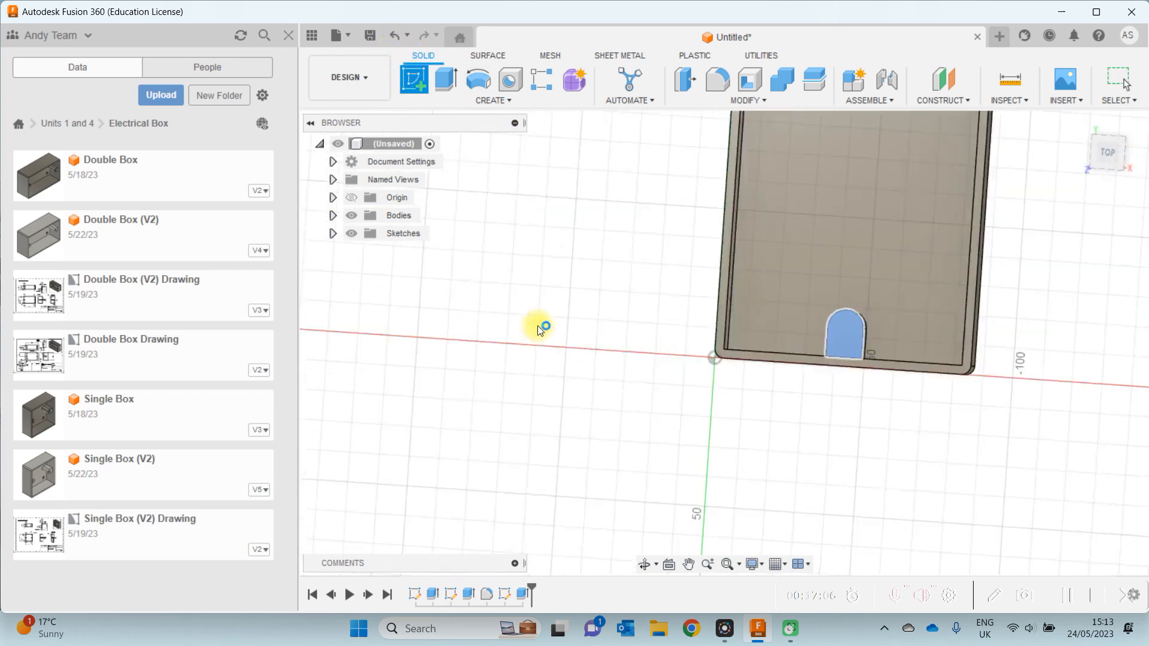
left_click(727, 564)
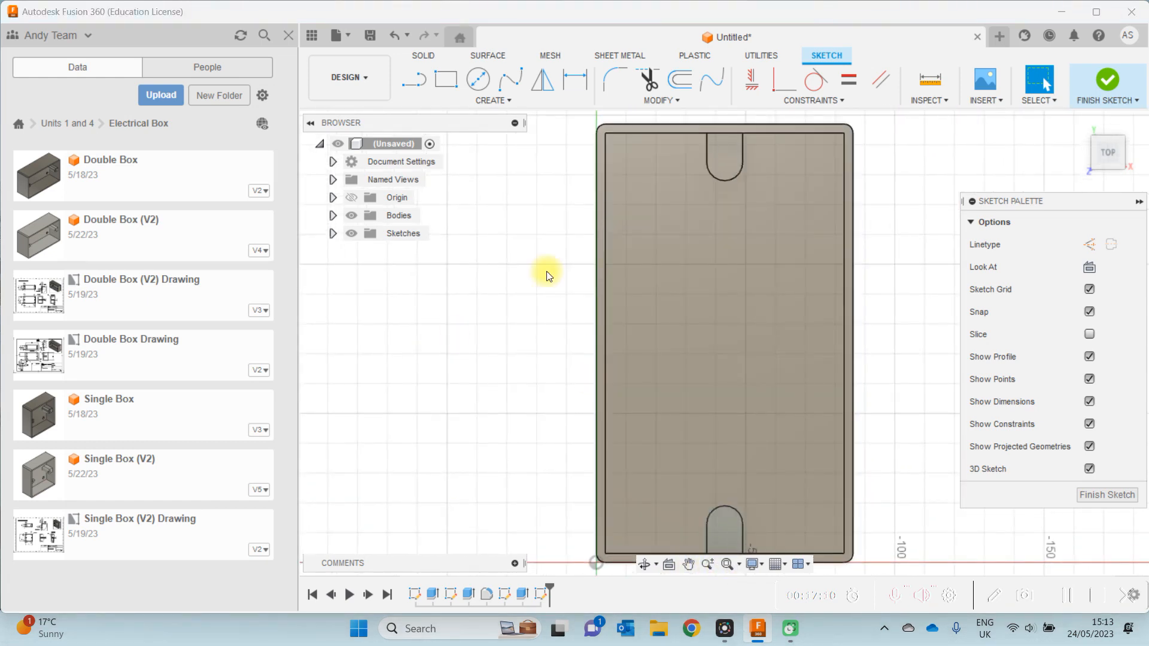
left_click(690, 565)
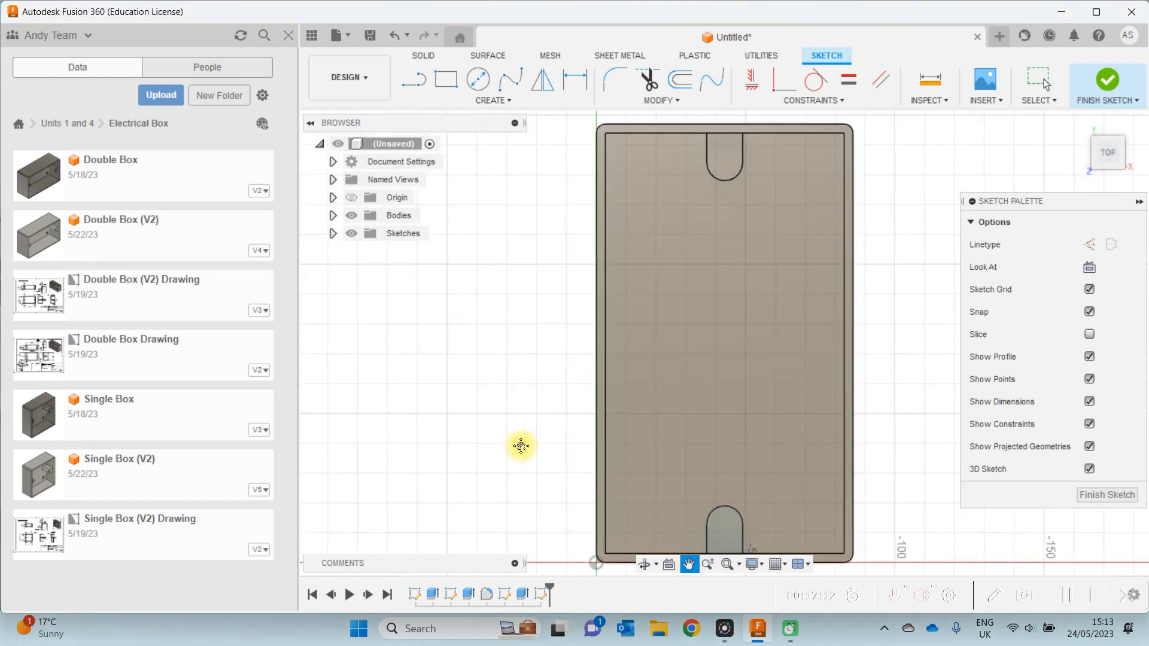
left_click_drag(516, 441, 504, 435)
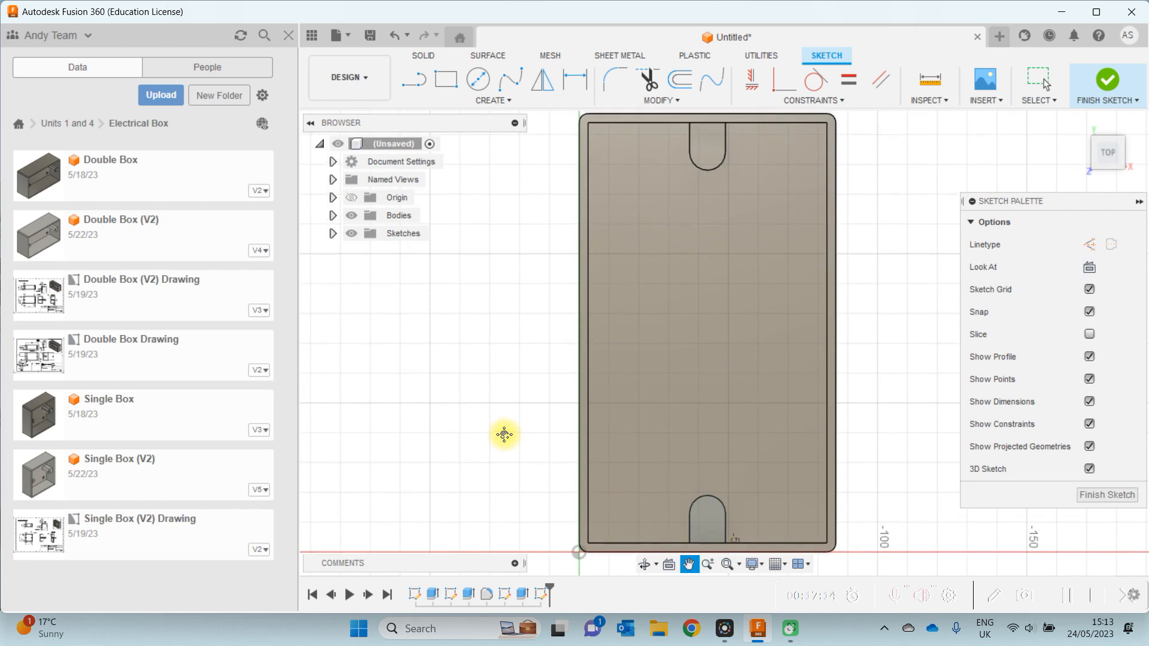
- Offset the lower screw post's top outline 3 mm inward with chain selection
left_click(679, 79)
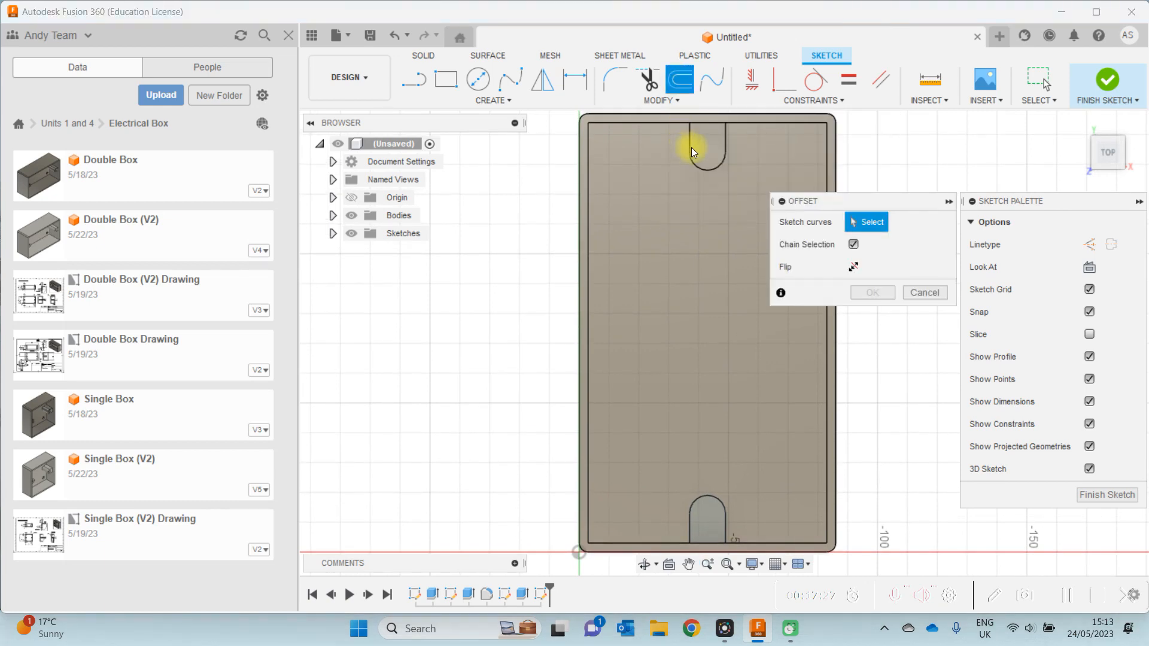
left_click(697, 498)
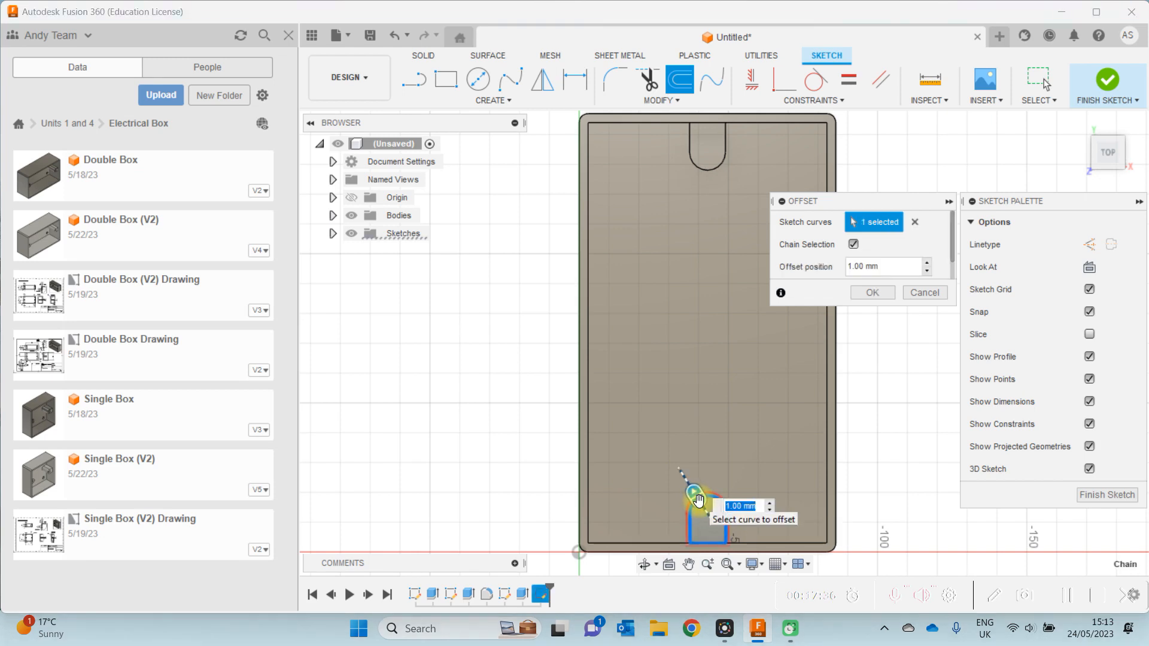
left_click_drag(699, 503, 704, 513)
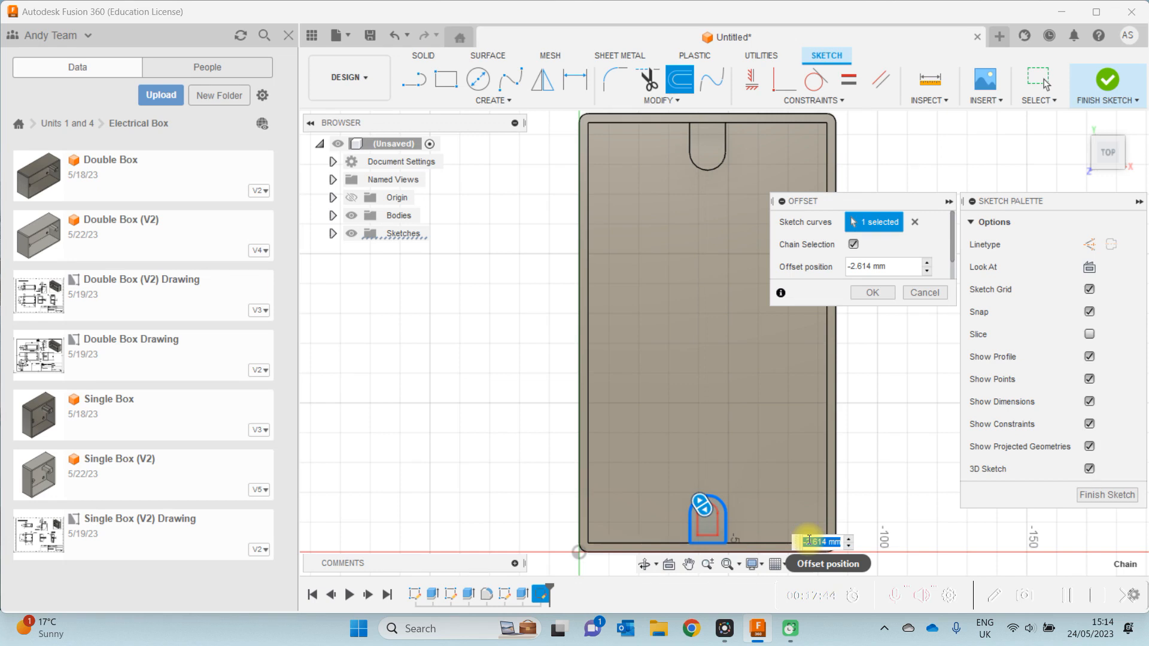
type("-3")
key("Return")
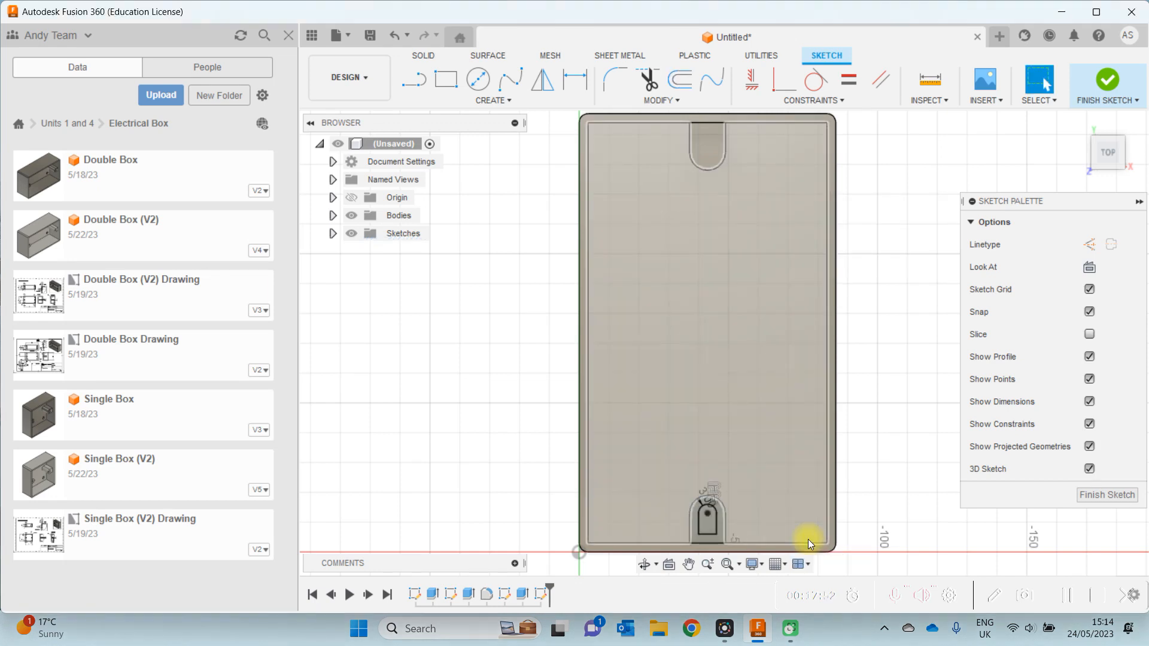
- Draw a 3 mm vertical line from the inner outline's lower-left corner down to the box wall edge
left_click(689, 565)
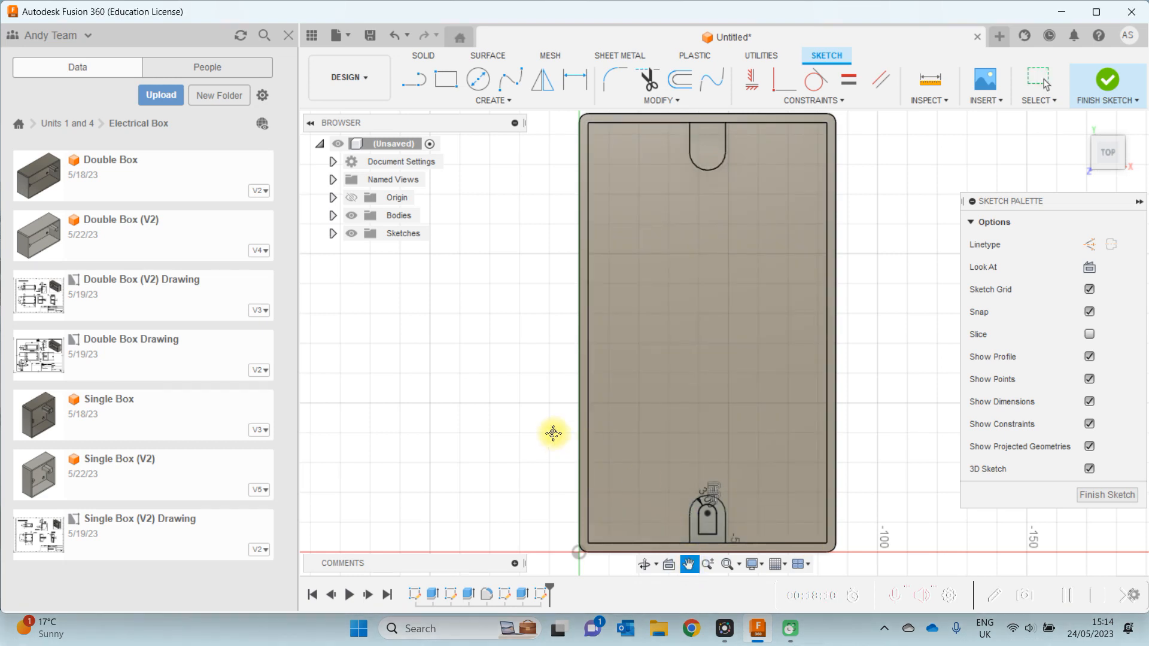
left_click_drag(552, 434, 477, 267)
left_click(708, 564)
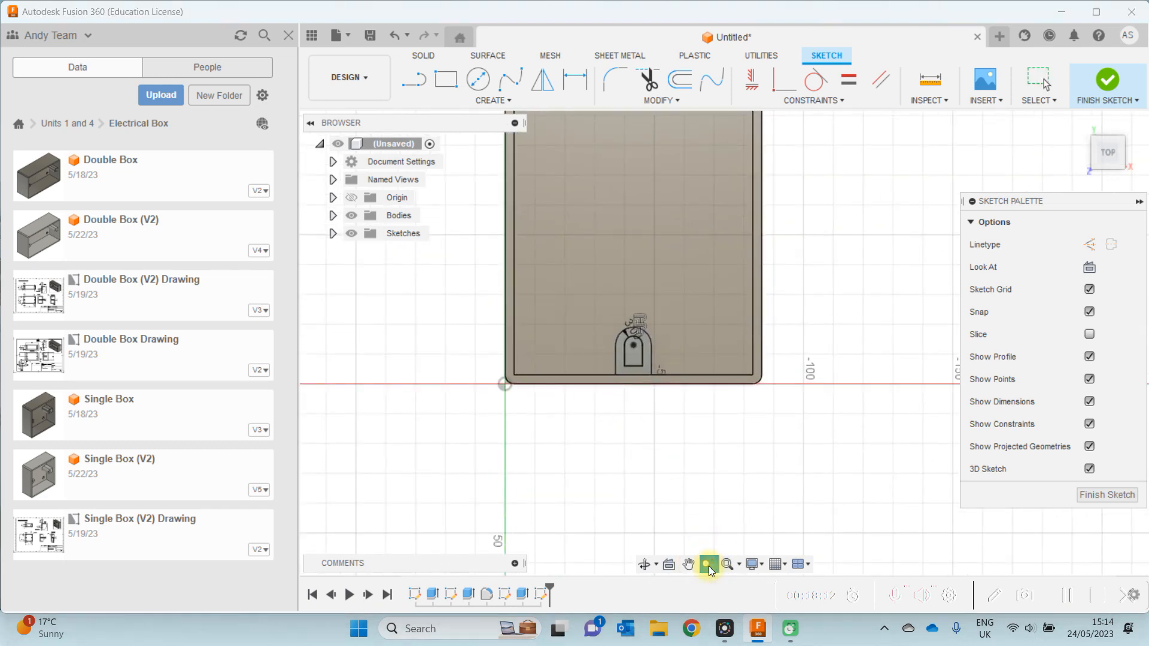
left_click_drag(485, 346, 474, 423)
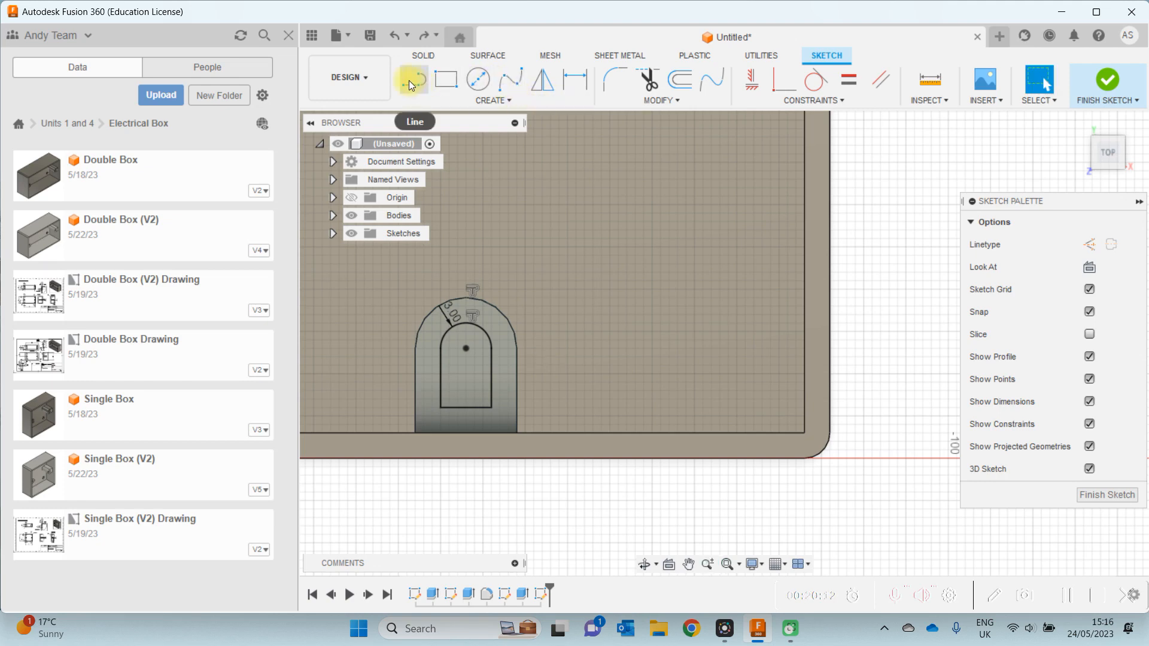
left_click(408, 80)
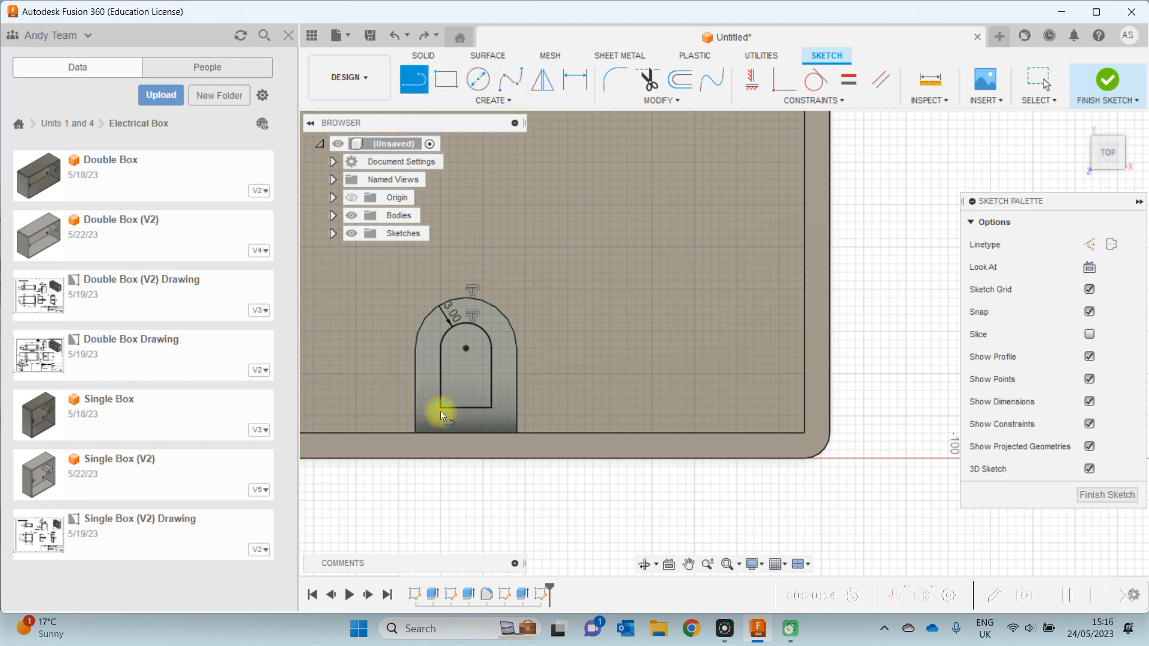
left_click_drag(440, 409, 439, 424)
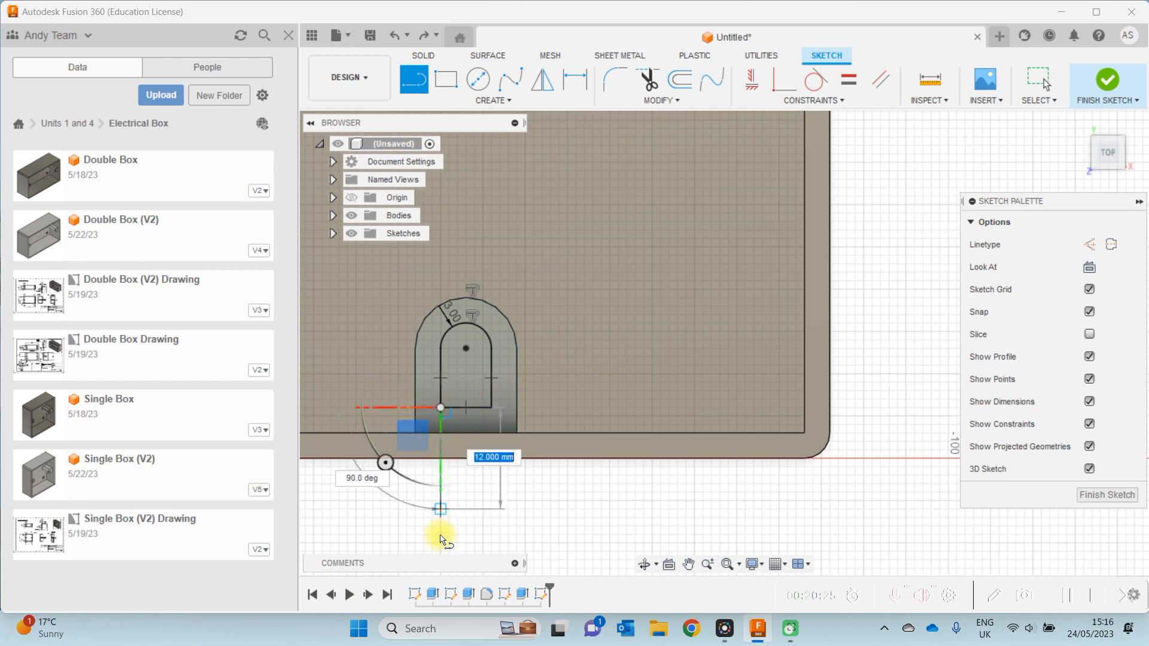
key("Tab")
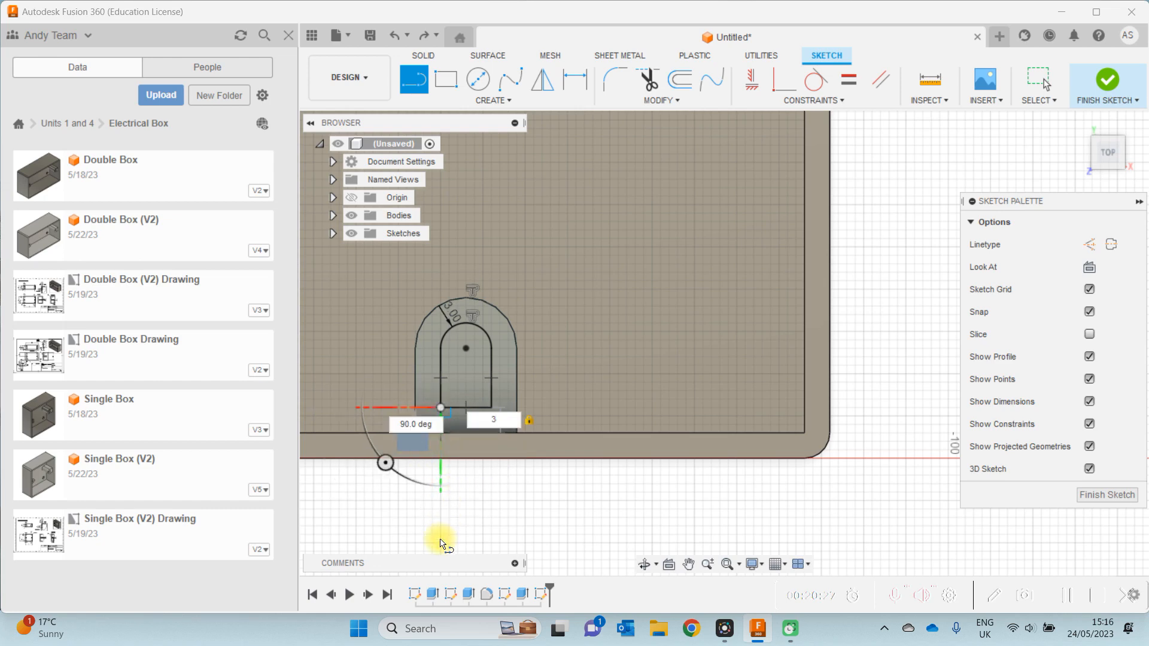
key("Return")
key("Escape")
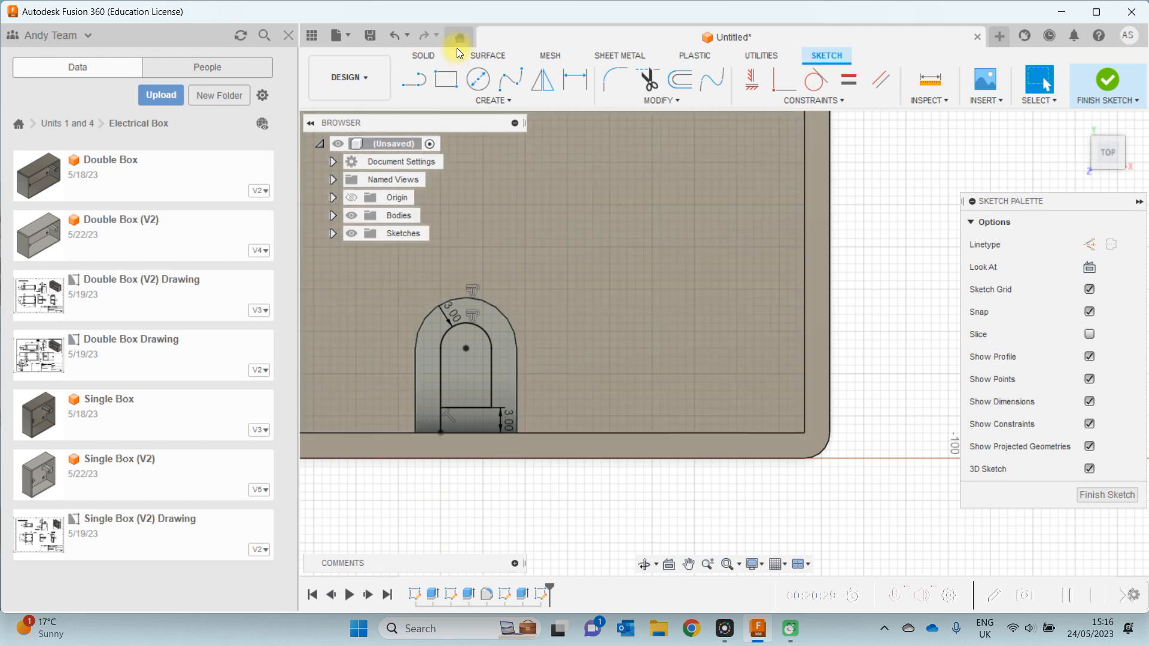
- Draw a 3 mm vertical line from the inner outline's lower-right corner down to the box wall edge
left_click(426, 83)
left_click(483, 383)
left_click(489, 407)
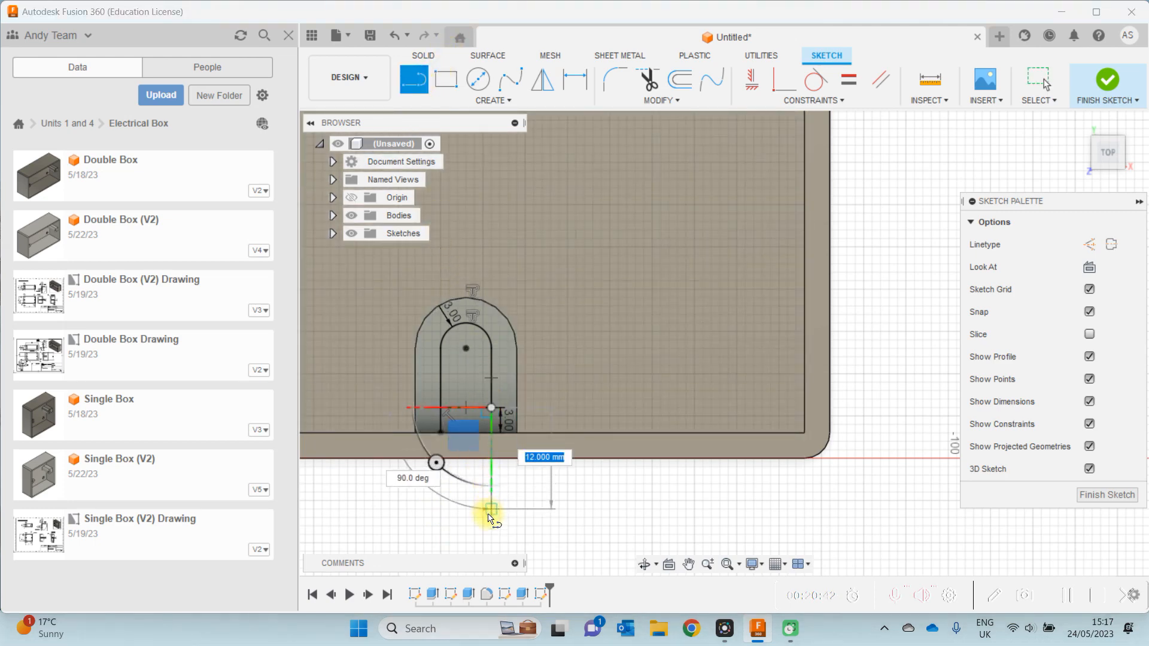
type("3")
key("Return")
key("Escape")
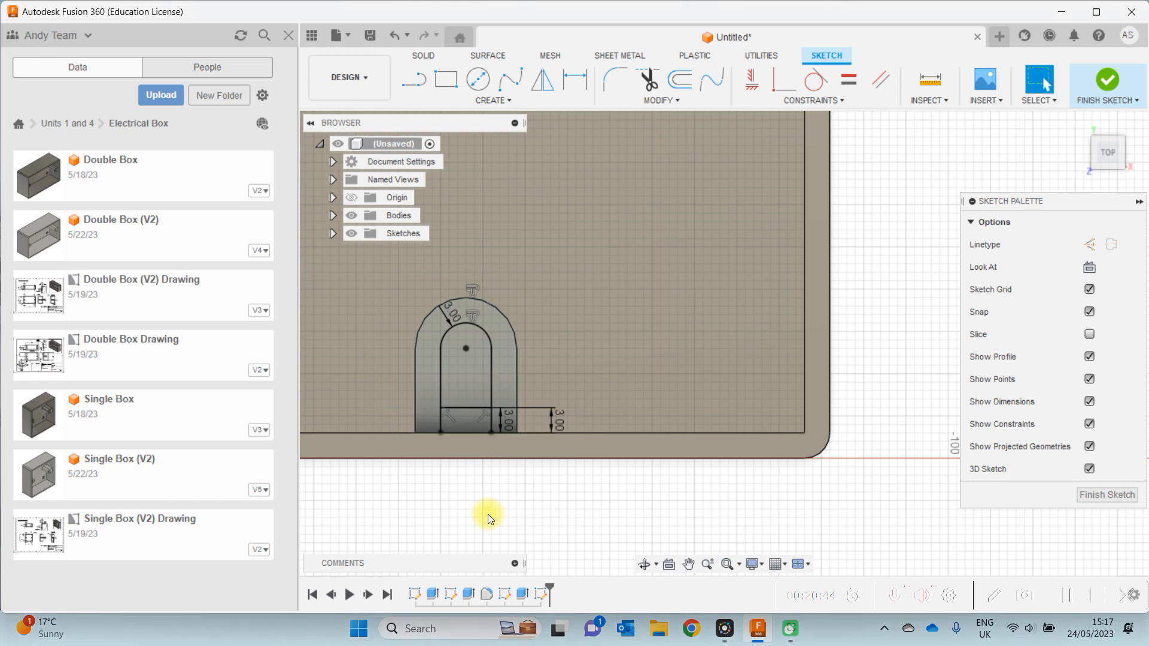
- Join the lower ends of the two 3 mm lines with a horizontal line and finish the sketch
left_click(405, 84)
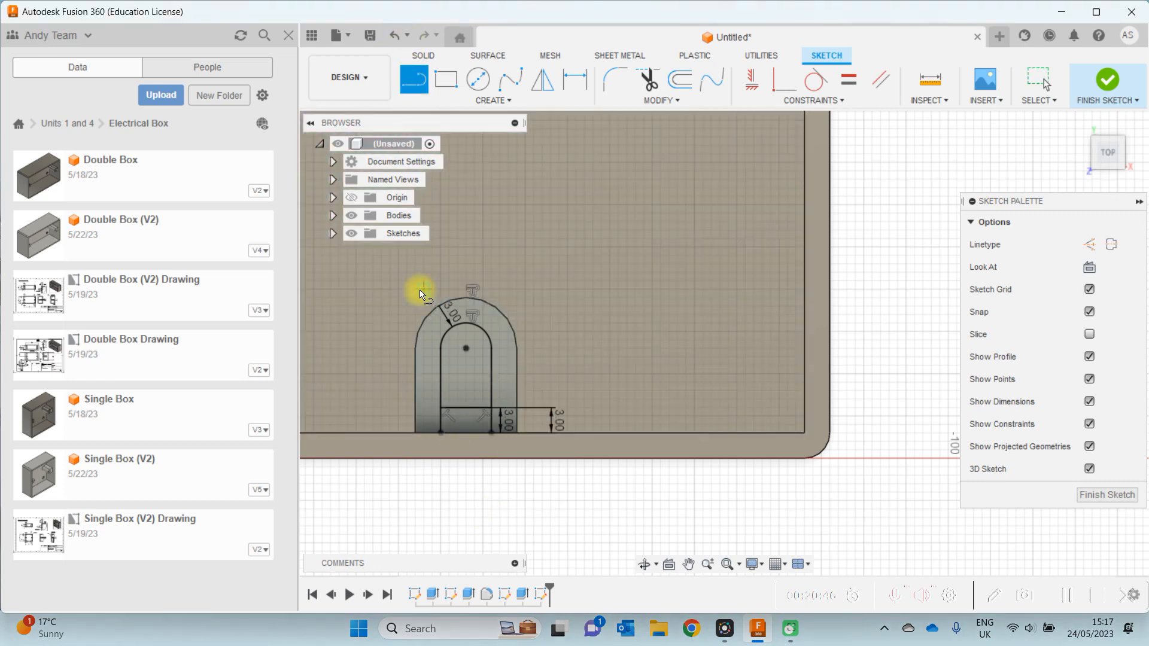
left_click(442, 434)
left_click(491, 433)
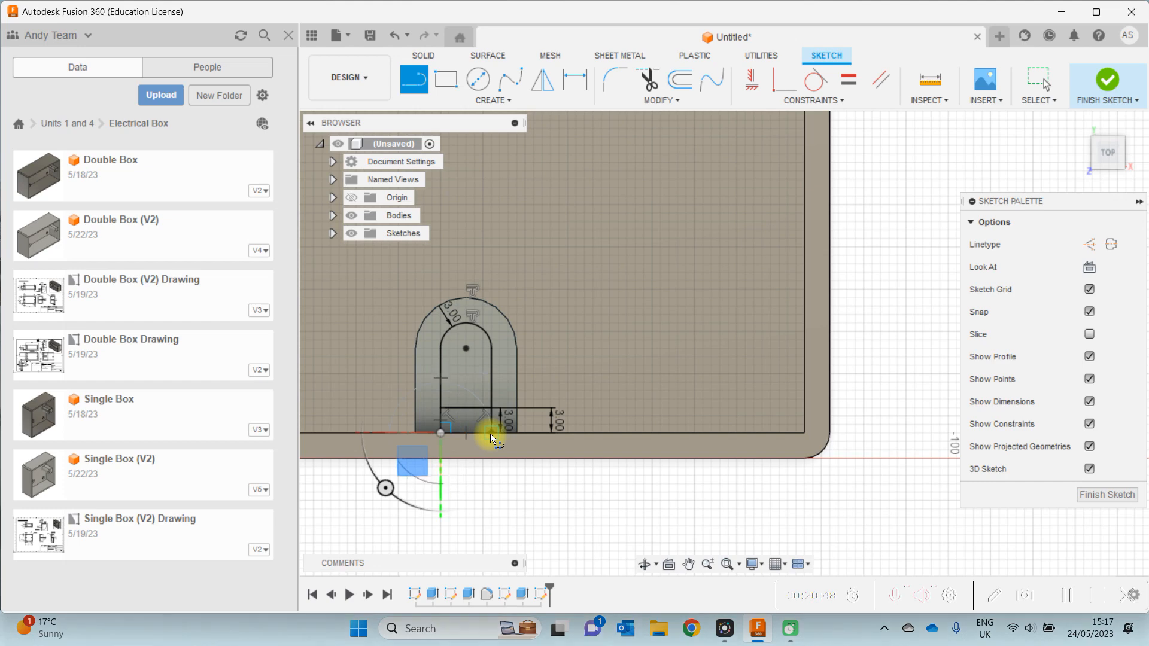
left_click(1089, 495)
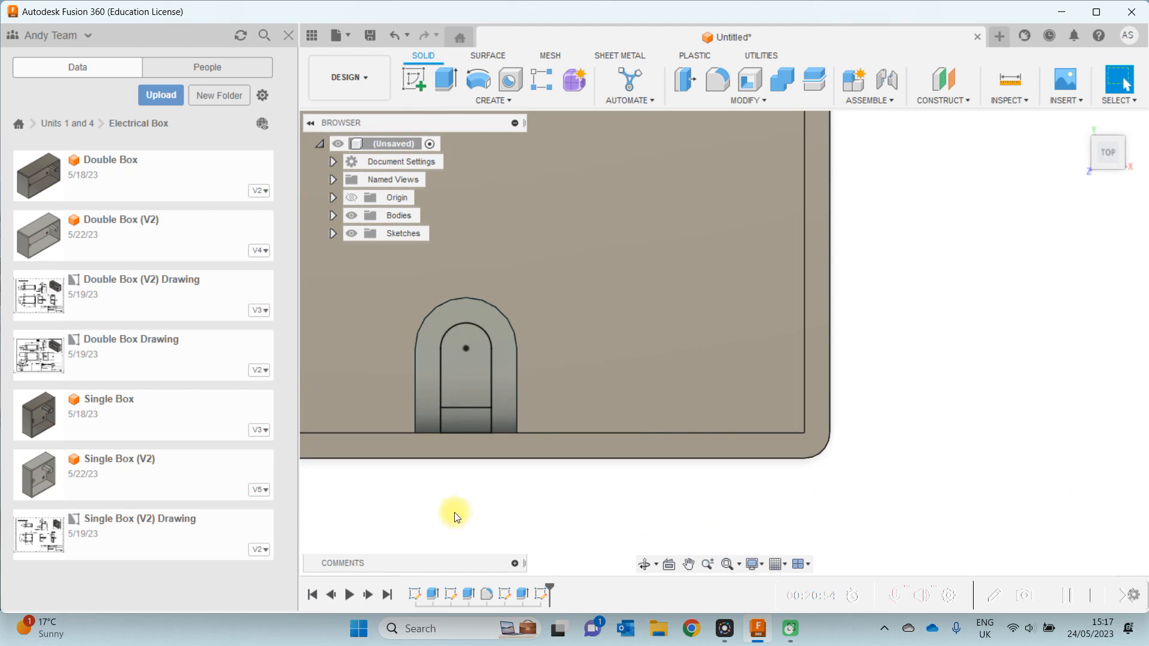
- Start an extrusion from the inner arched region and the small rectangle below it on the post's top face
left_click(445, 84)
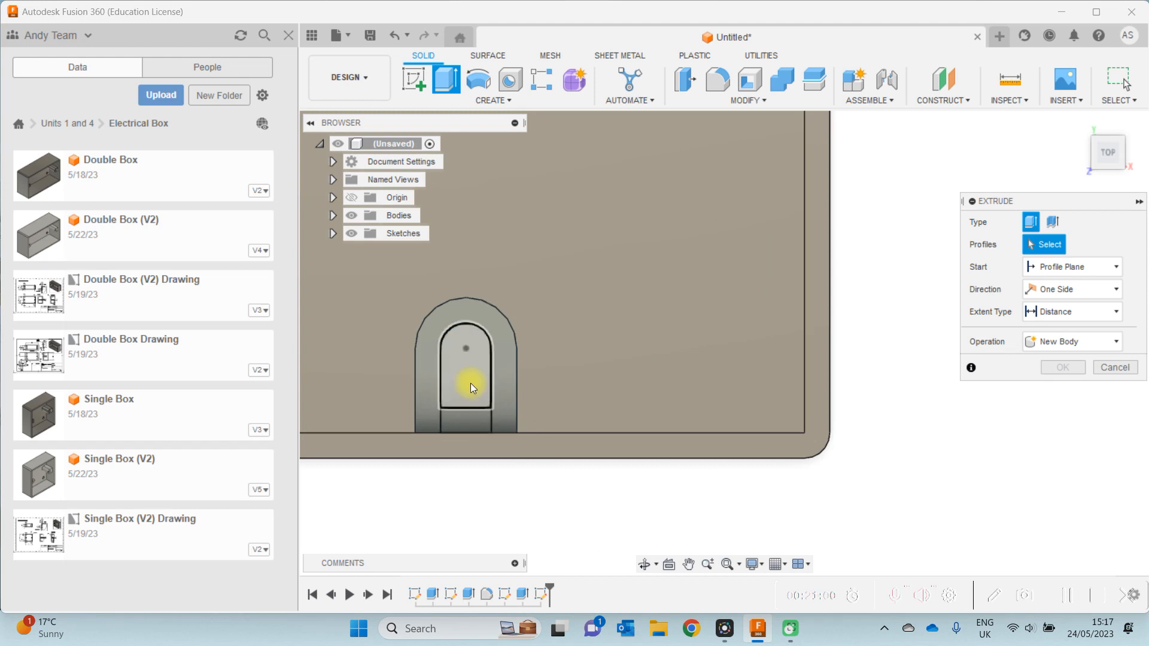
left_click(471, 387)
left_click(472, 419)
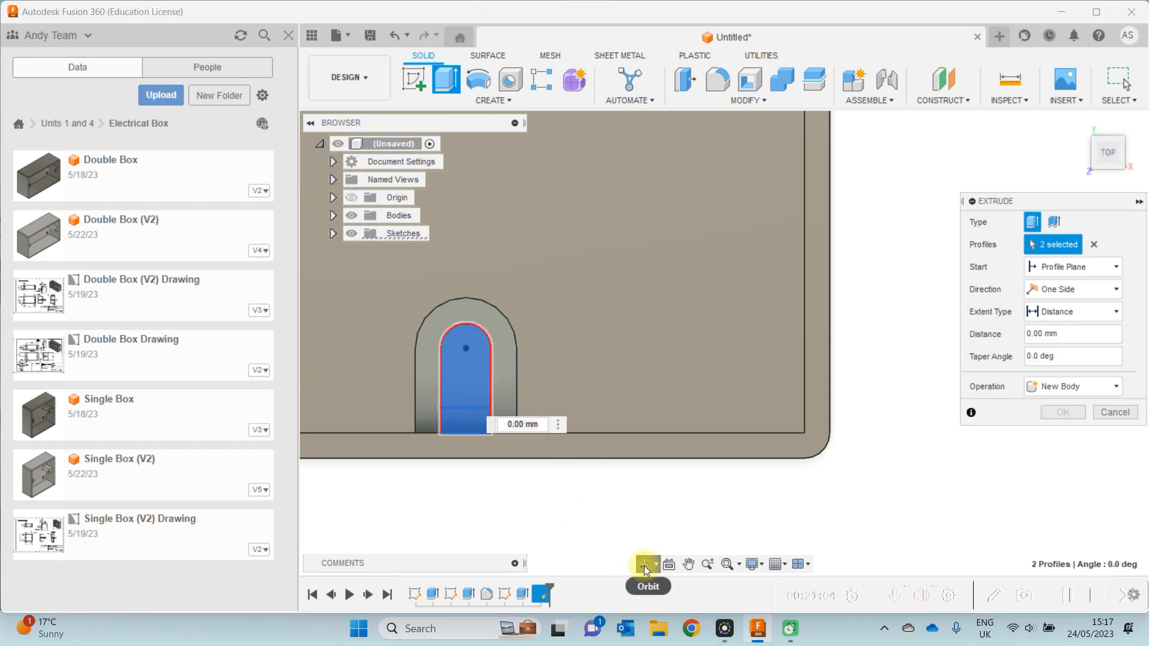
left_click(644, 564)
left_click_drag(612, 505, 662, 498)
left_click(688, 566)
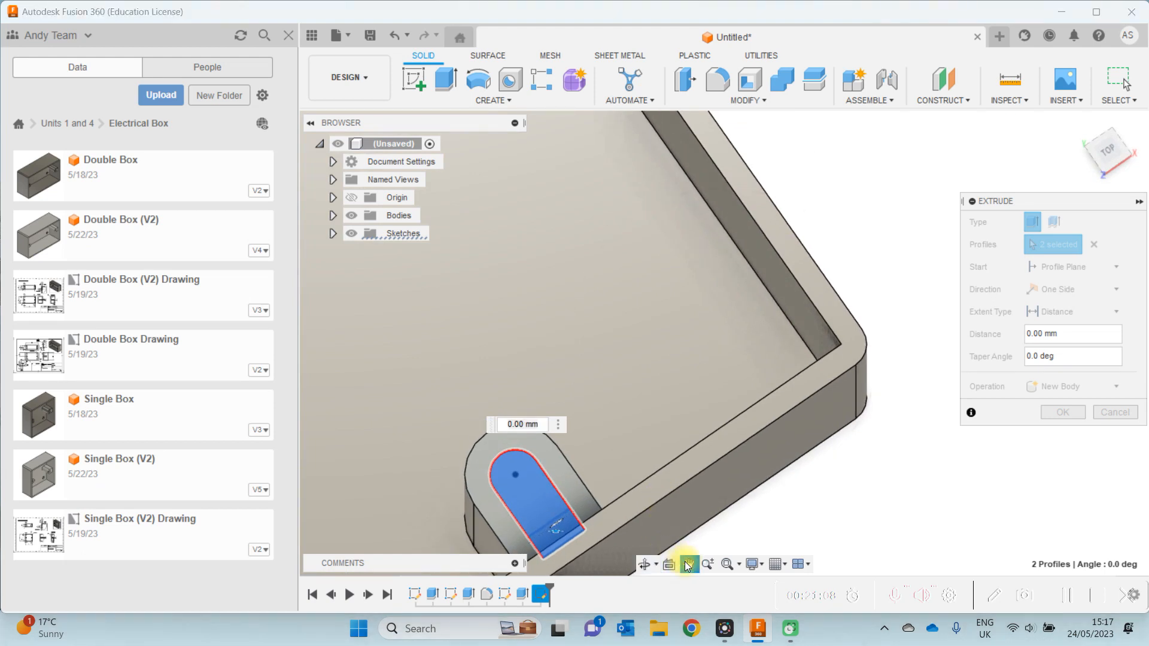
left_click_drag(431, 366, 569, 172)
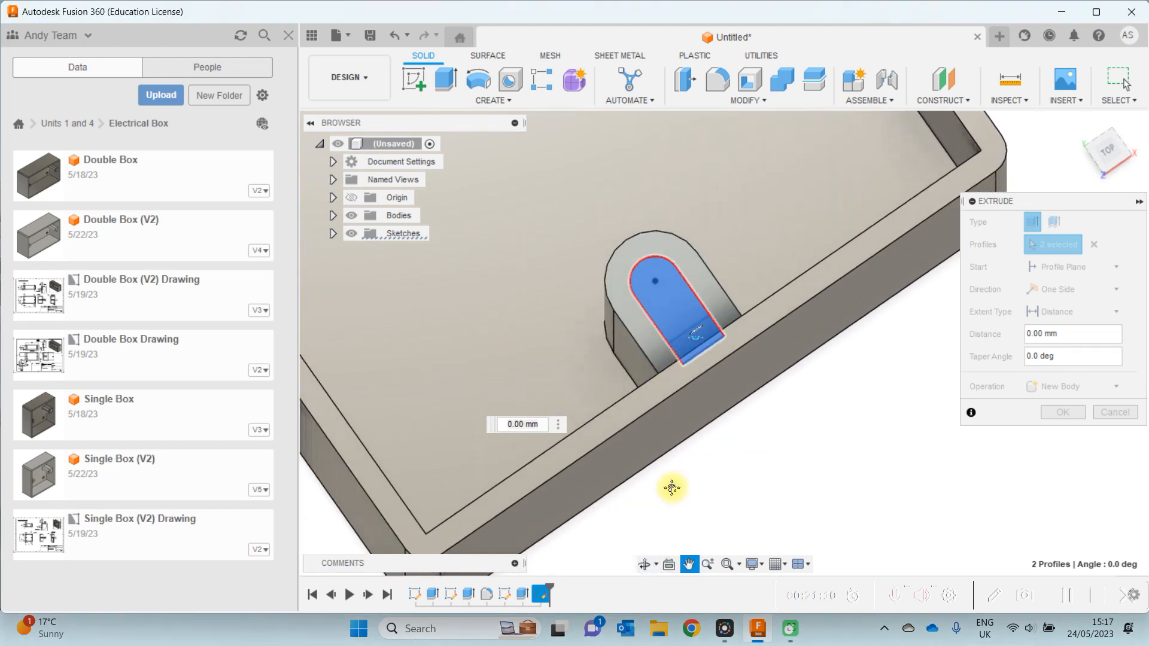
left_click(643, 564)
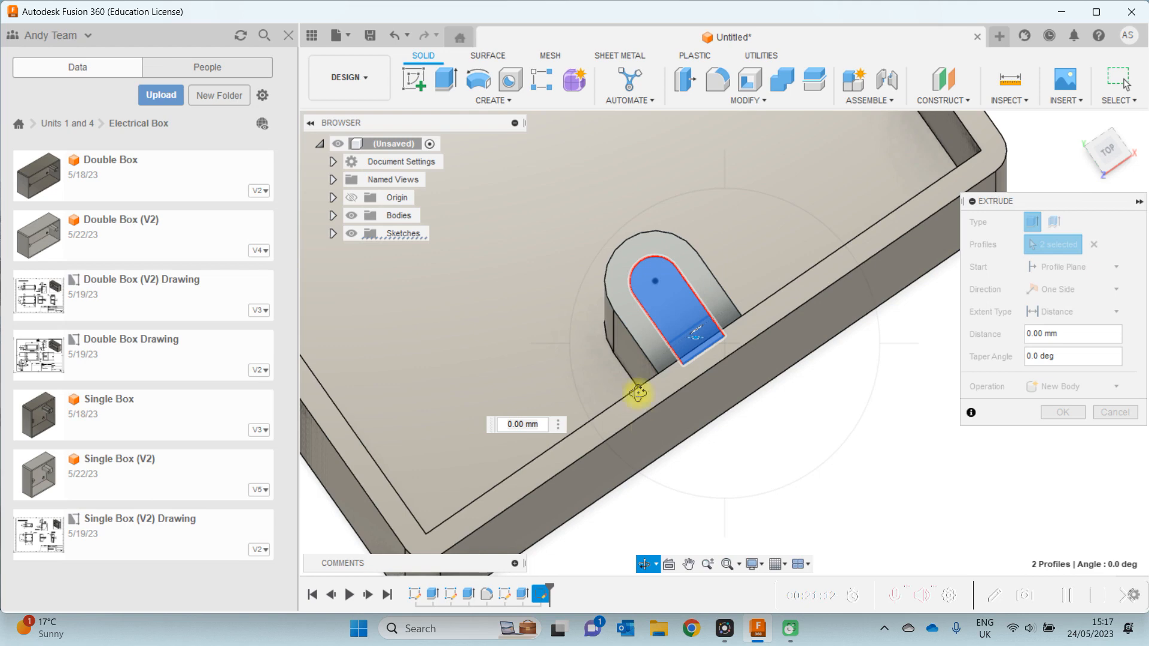
left_click_drag(626, 371, 761, 313)
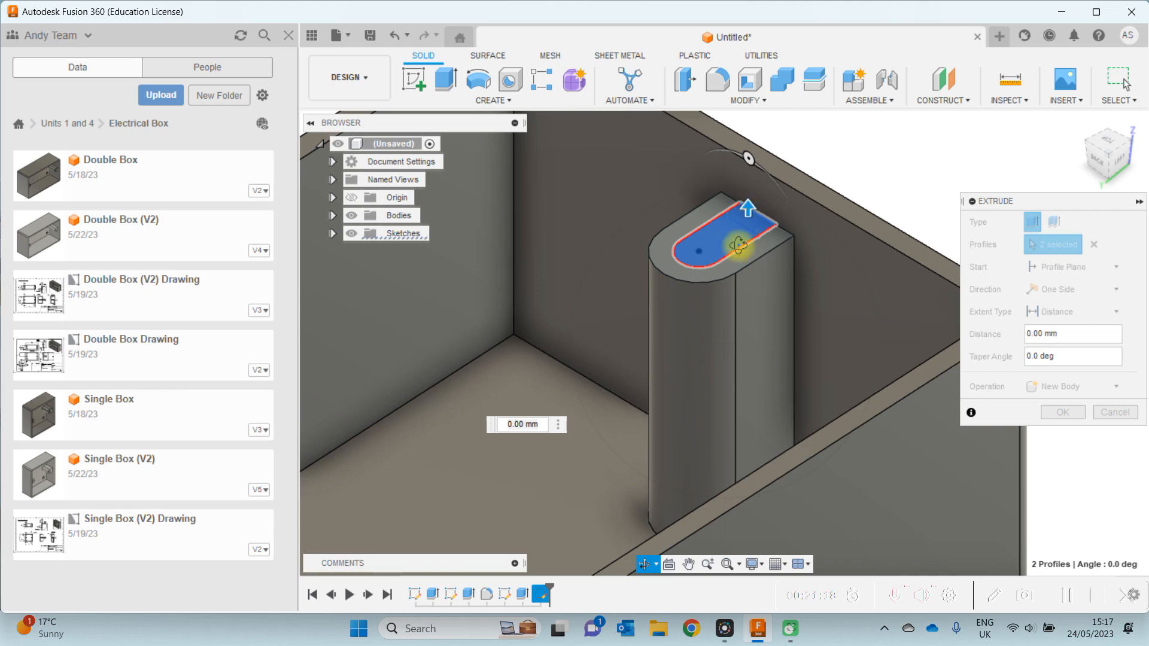
key("Escape")
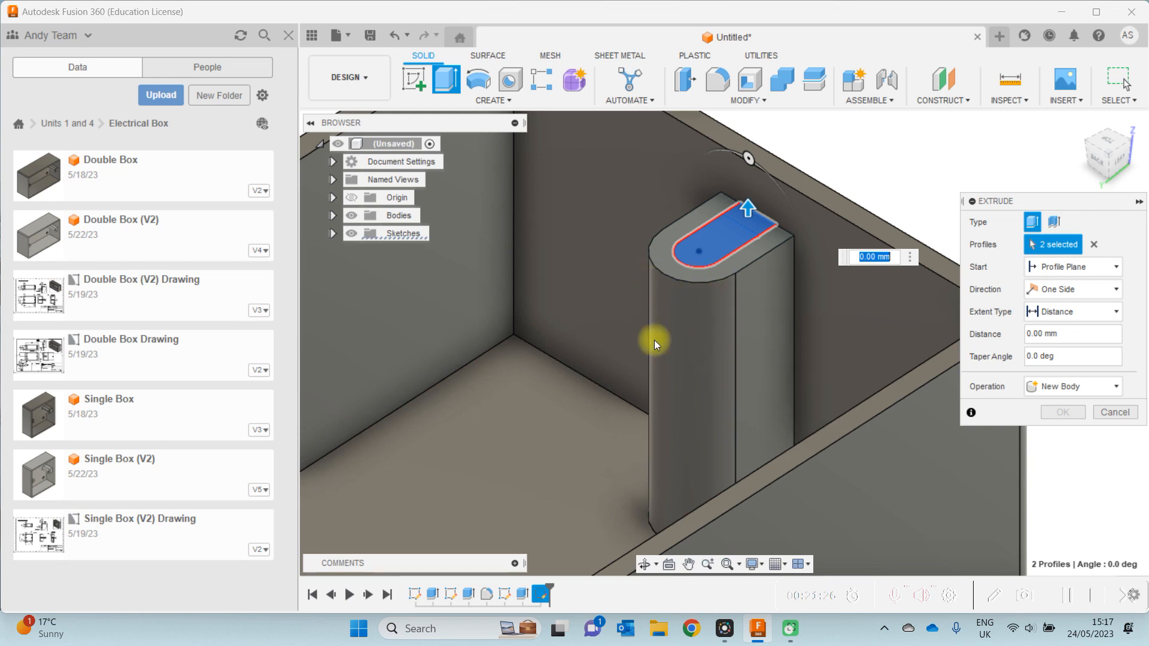
- Make the extrusion a cut and extend it 53 mm downward through the post and box floor
left_click(1111, 387)
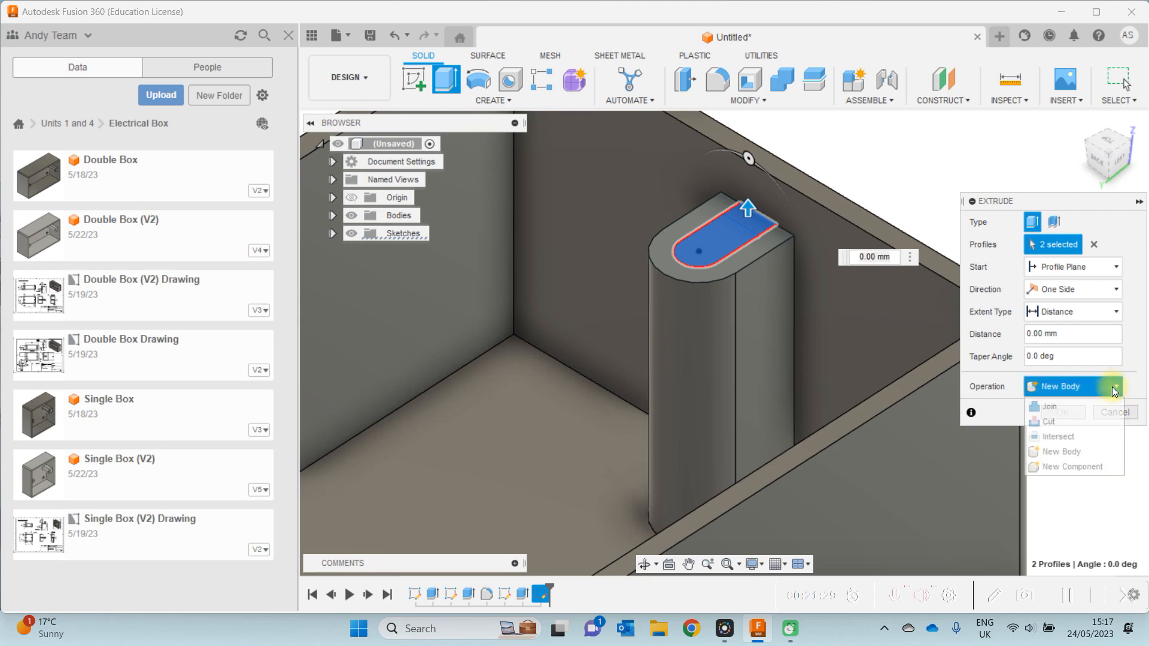
left_click(1063, 421)
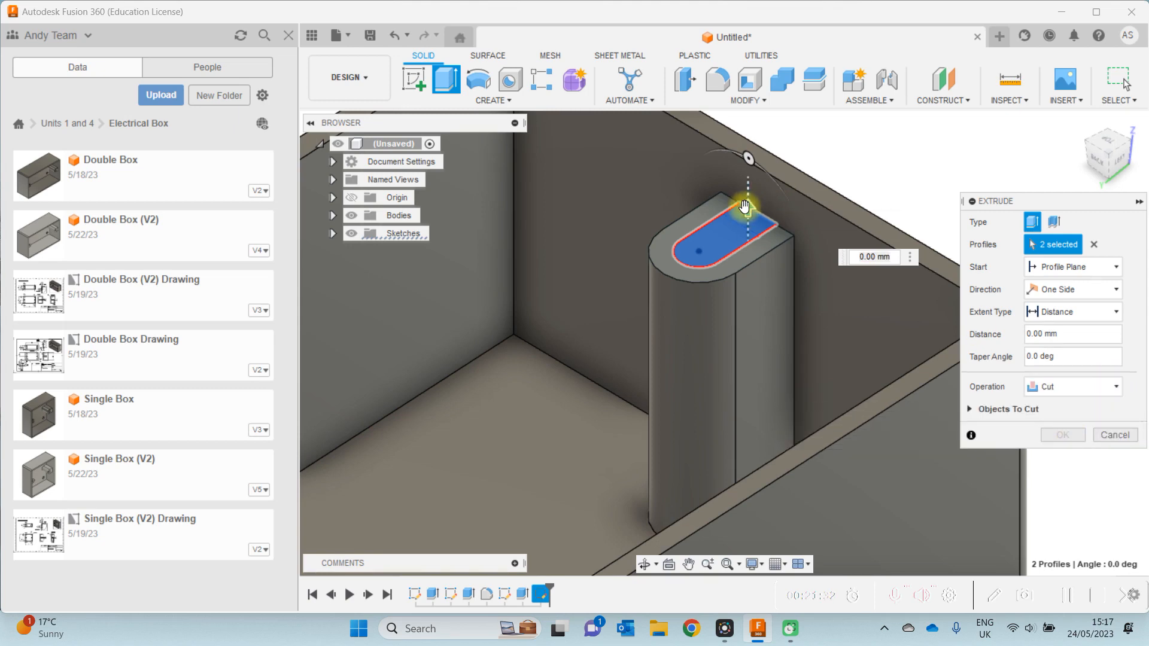
left_click_drag(745, 209, 760, 563)
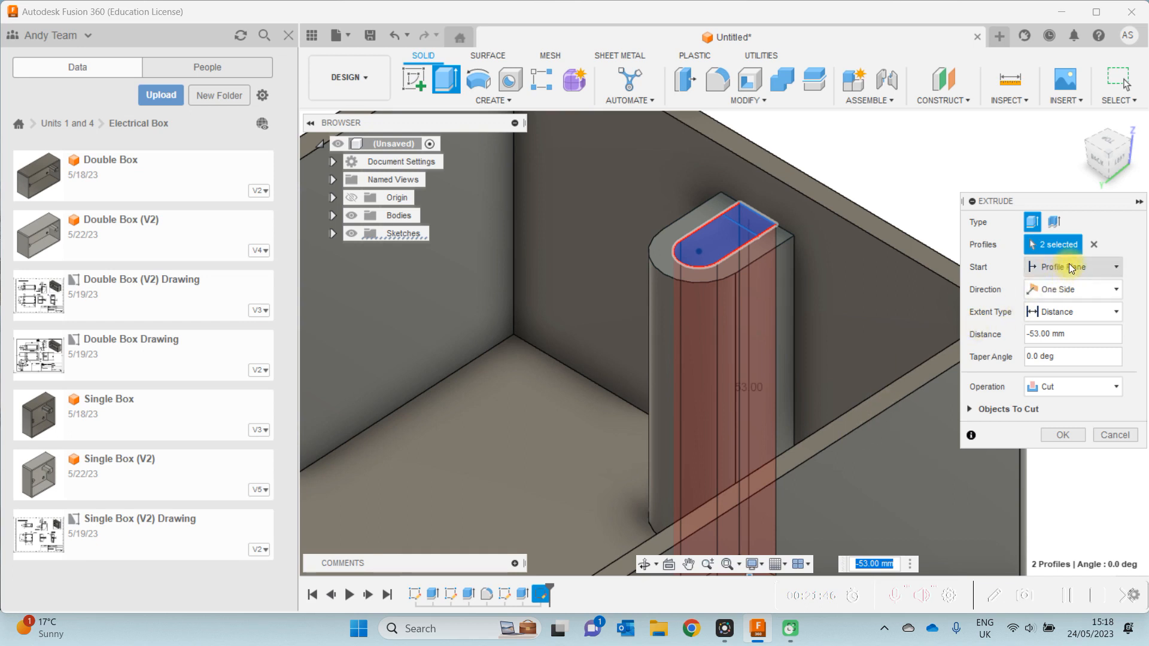
- Start the cut from an offset of -3 mm below the profile plane
left_click(1070, 267)
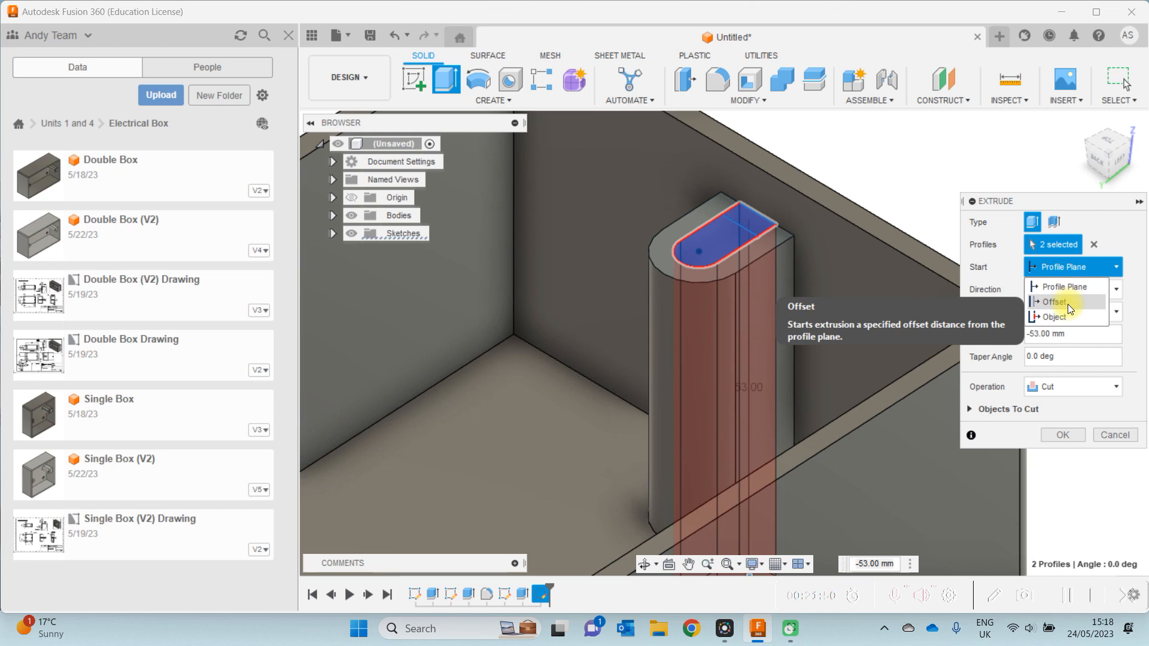
left_click(1068, 304)
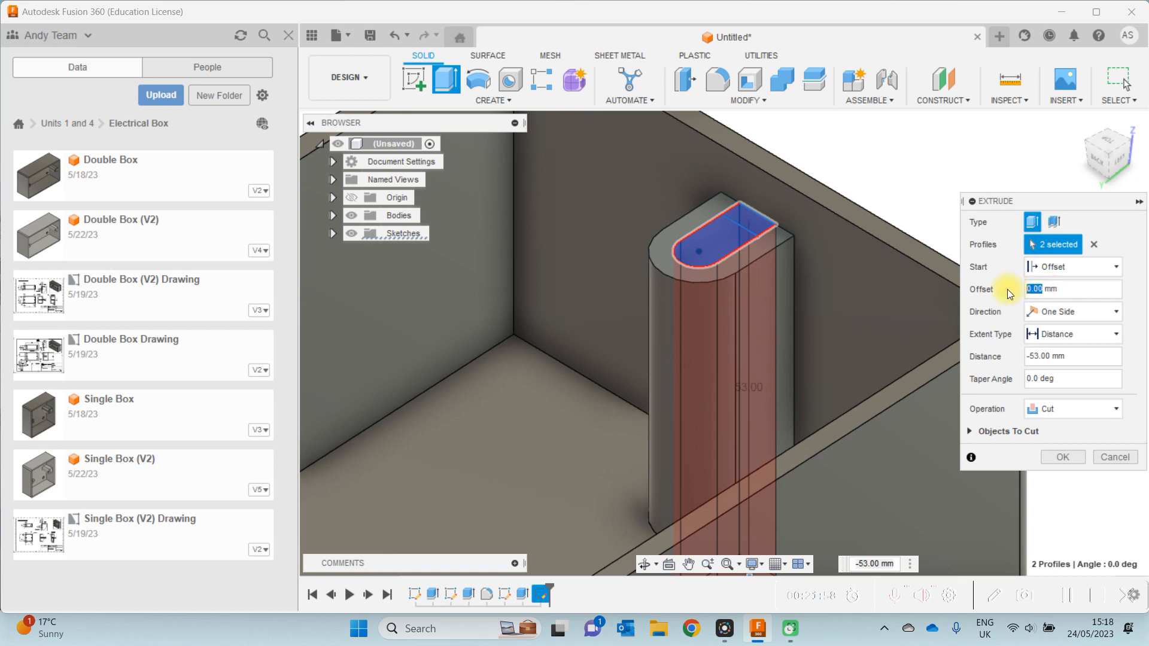
type("3")
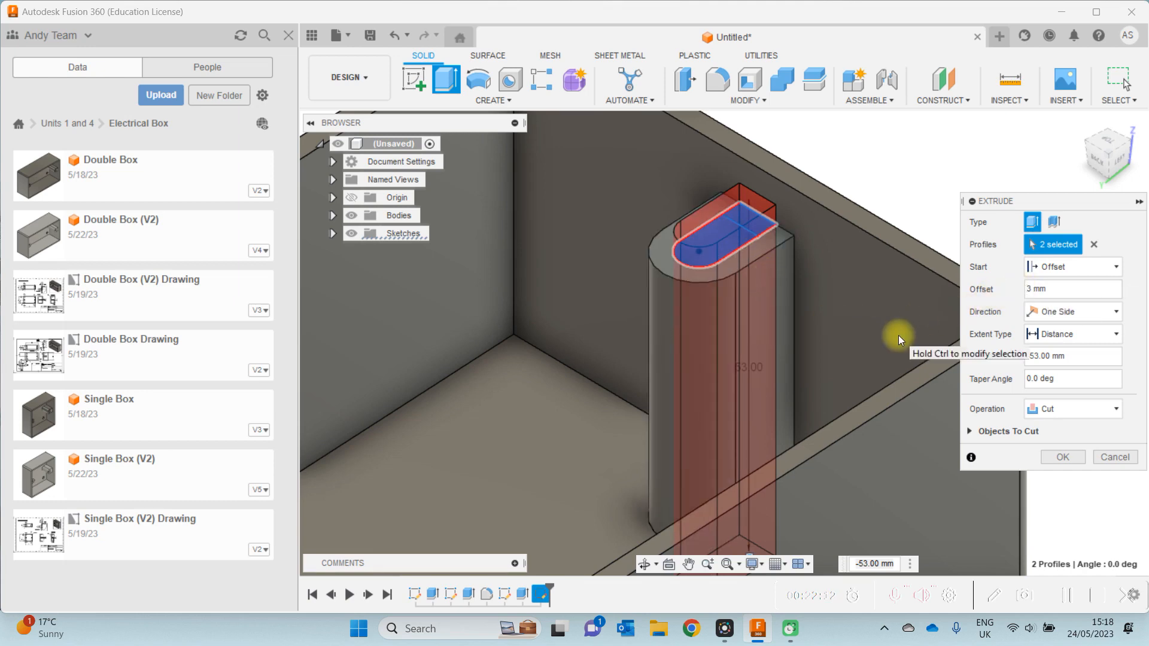
type("-")
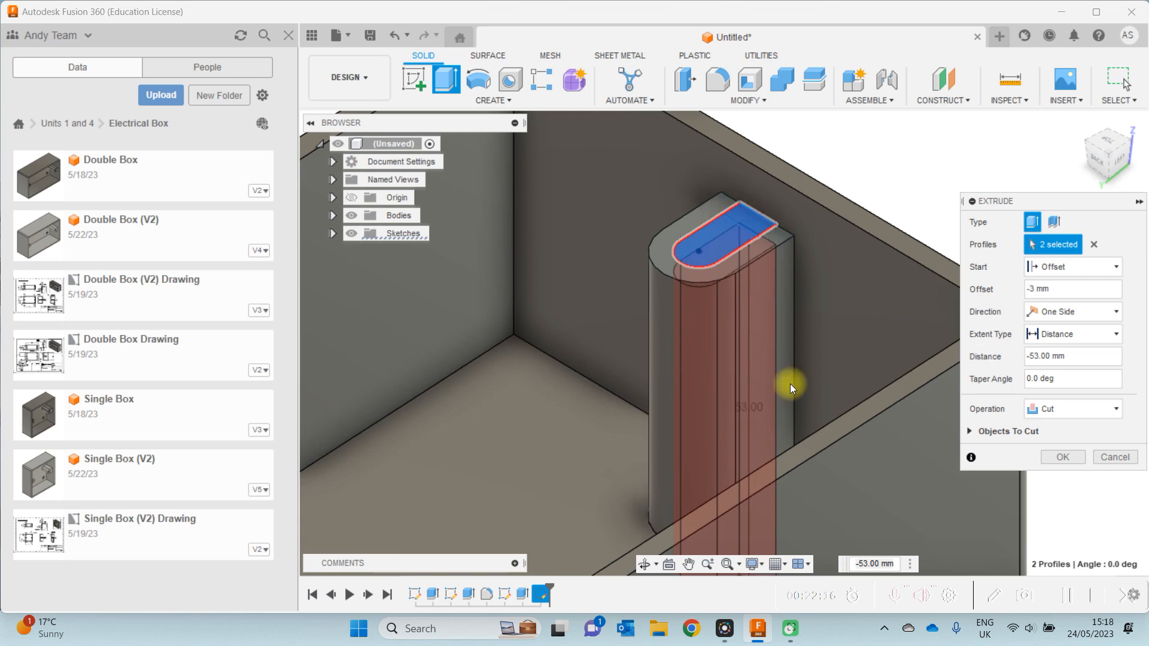
left_click(644, 563)
mouse_move(616, 411)
left_mouse_down()
mouse_move(590, 371)
mouse_move(600, 353)
mouse_move(625, 403)
left_mouse_up()
key("Escape")
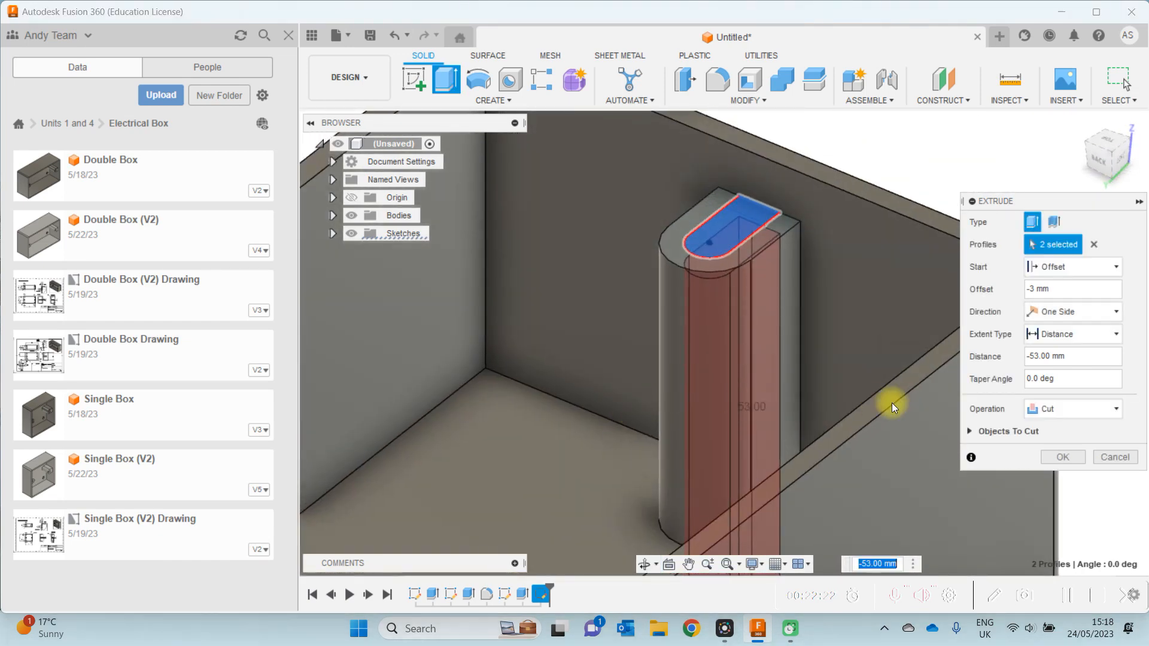
- Complete the offset cut that hollows the first screw post from below its top face
left_click(1059, 456)
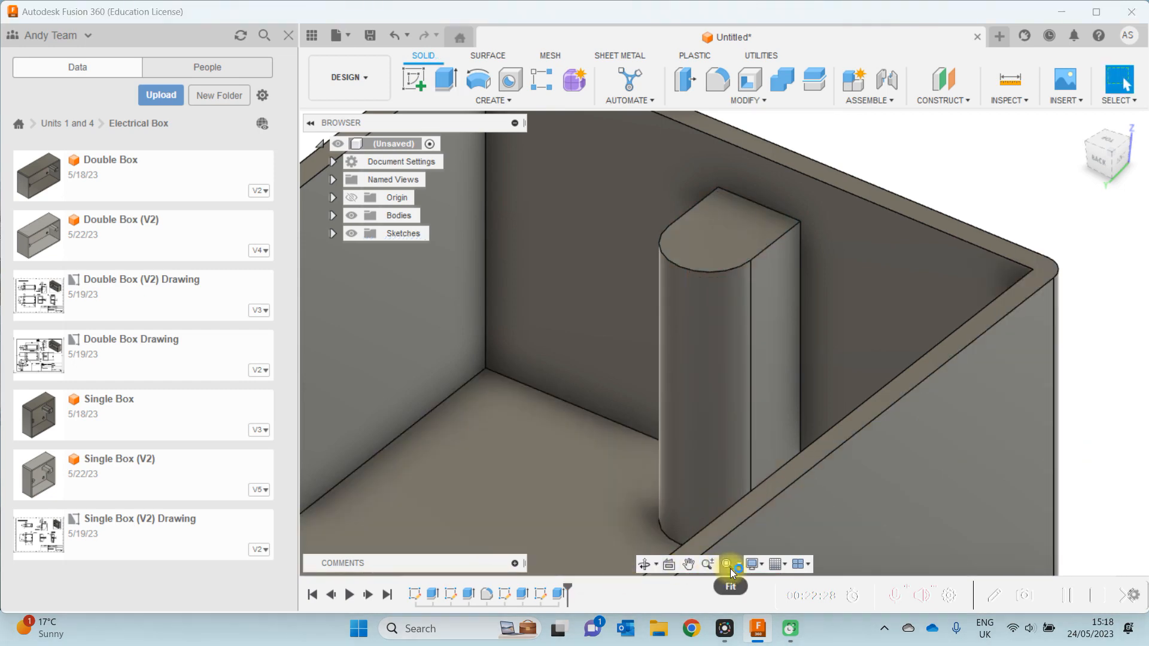
left_click(730, 569)
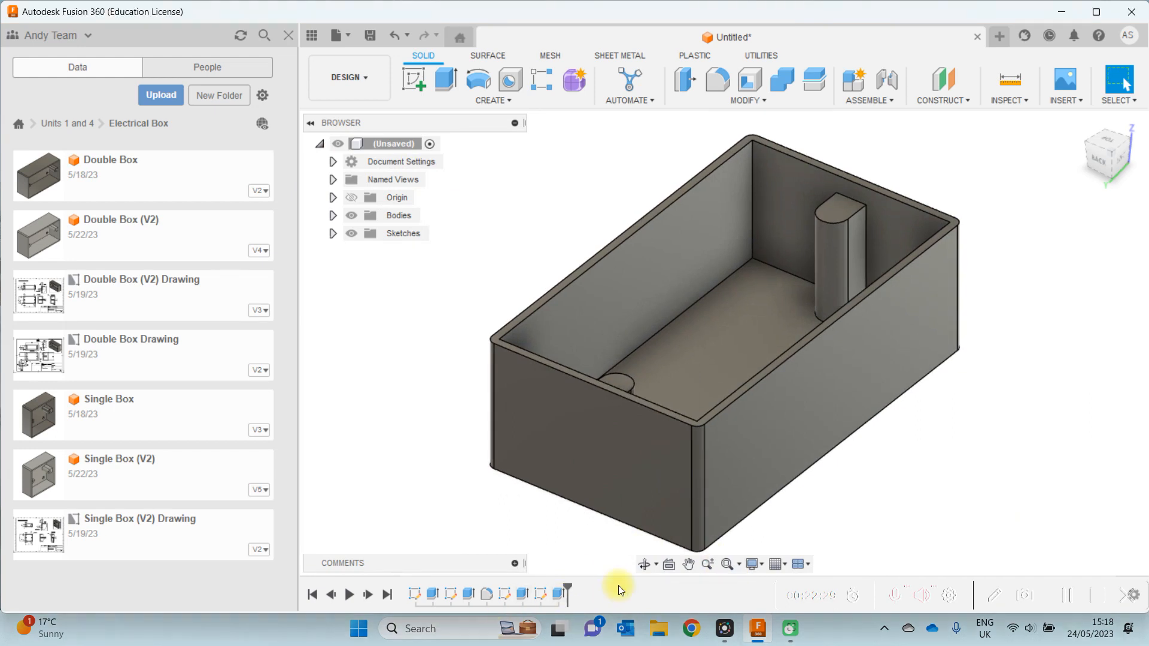
- Start a sketch on the top face of the second screw post, at the opposite end of the box
left_click(643, 564)
left_click_drag(746, 405, 710, 393)
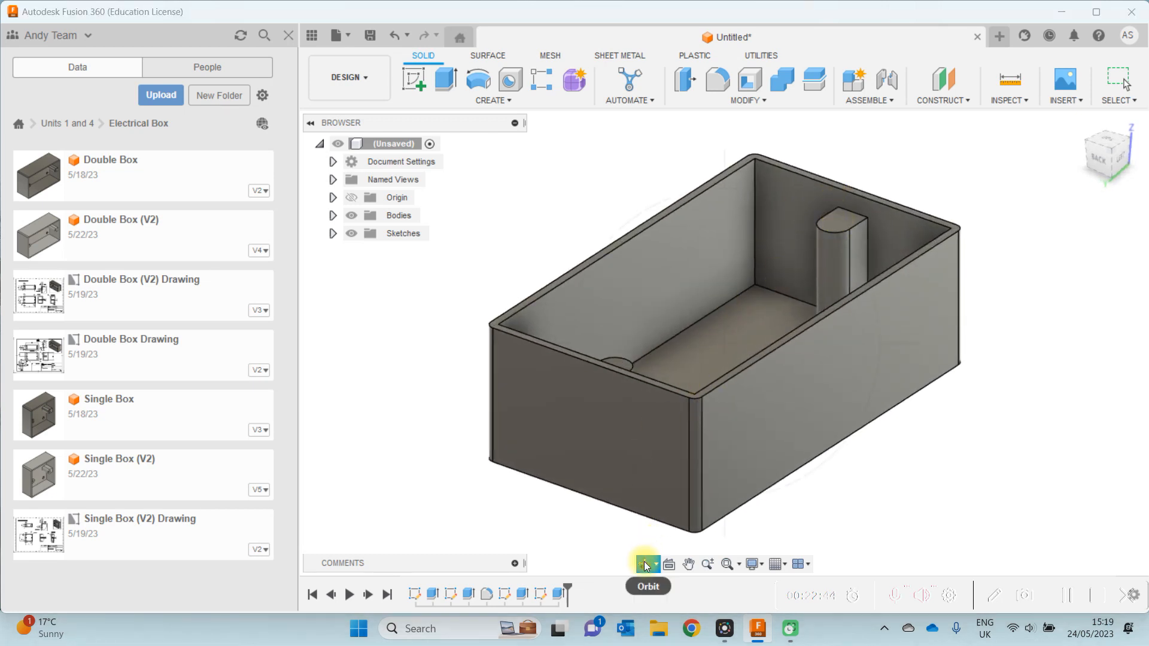
left_click_drag(546, 475, 491, 507)
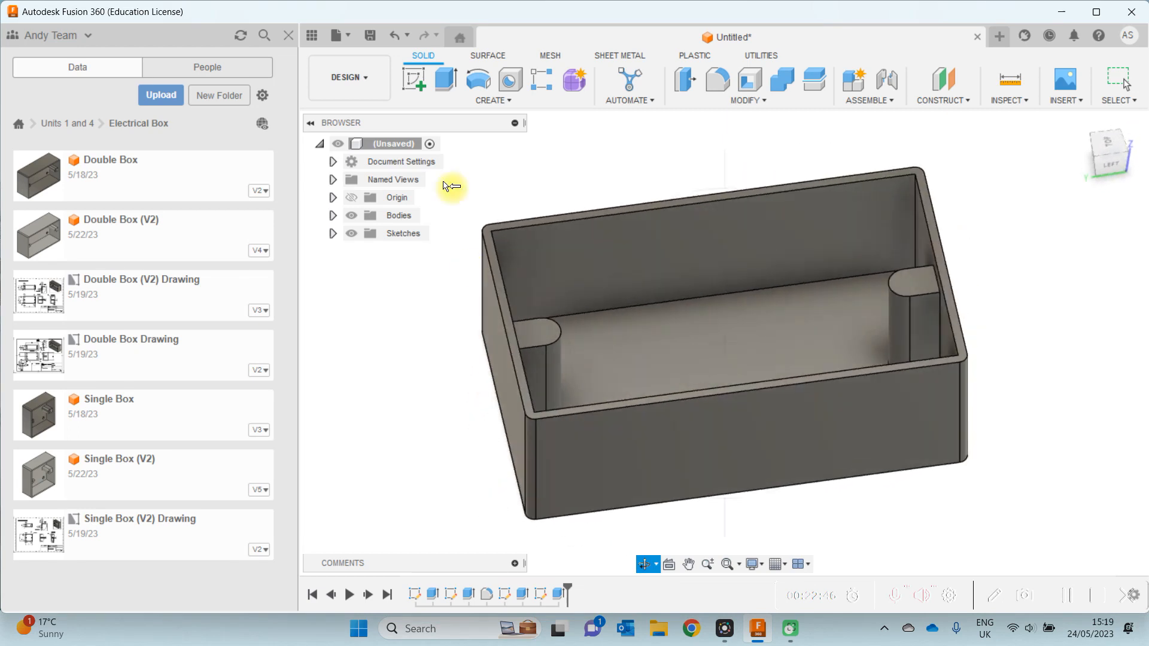
left_click(413, 80)
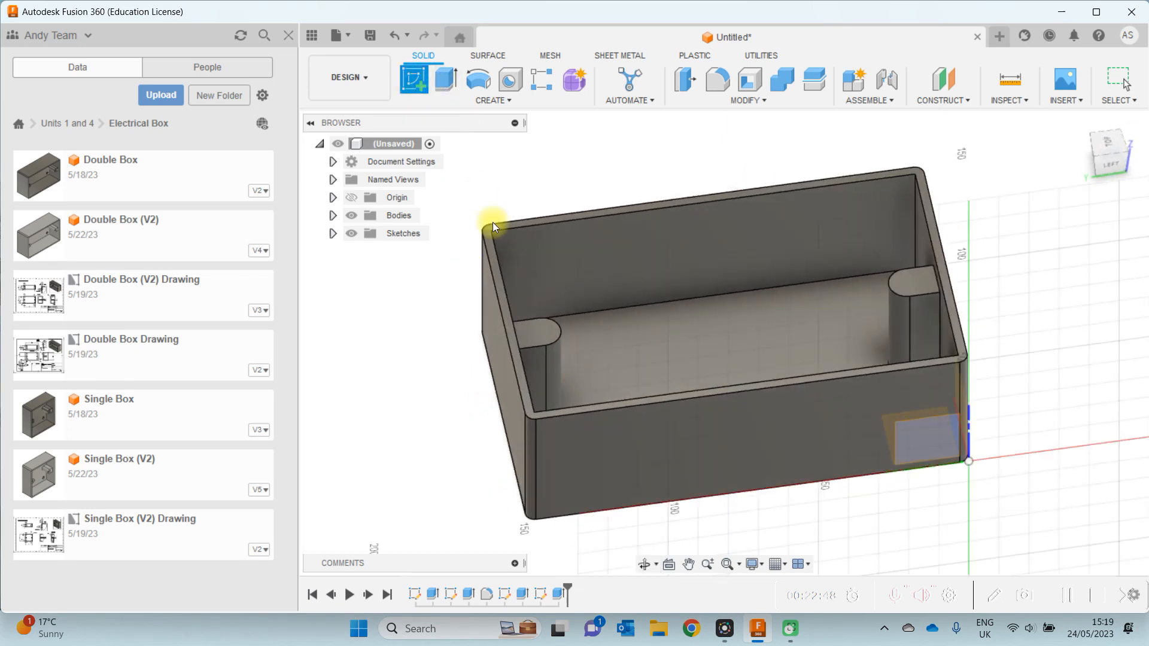
left_click(539, 329)
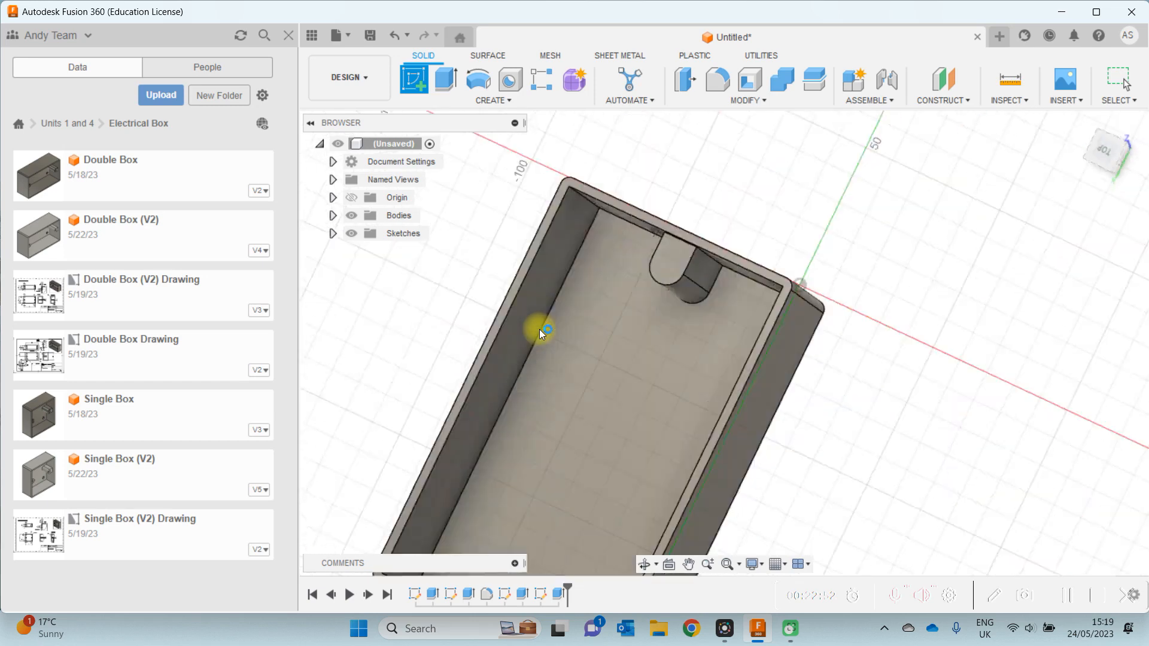
left_click(688, 565)
left_click_drag(610, 464, 651, 80)
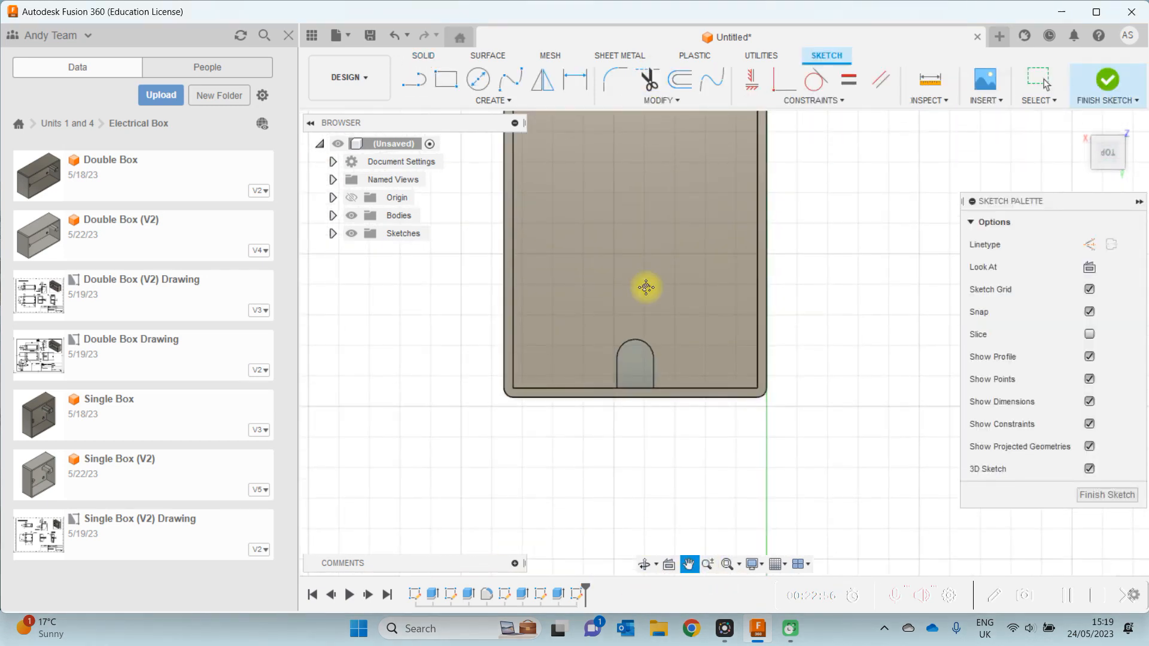
left_click(708, 565)
left_click_drag(668, 430, 664, 520)
left_click(688, 564)
left_click_drag(616, 480, 728, 411)
key("Escape")
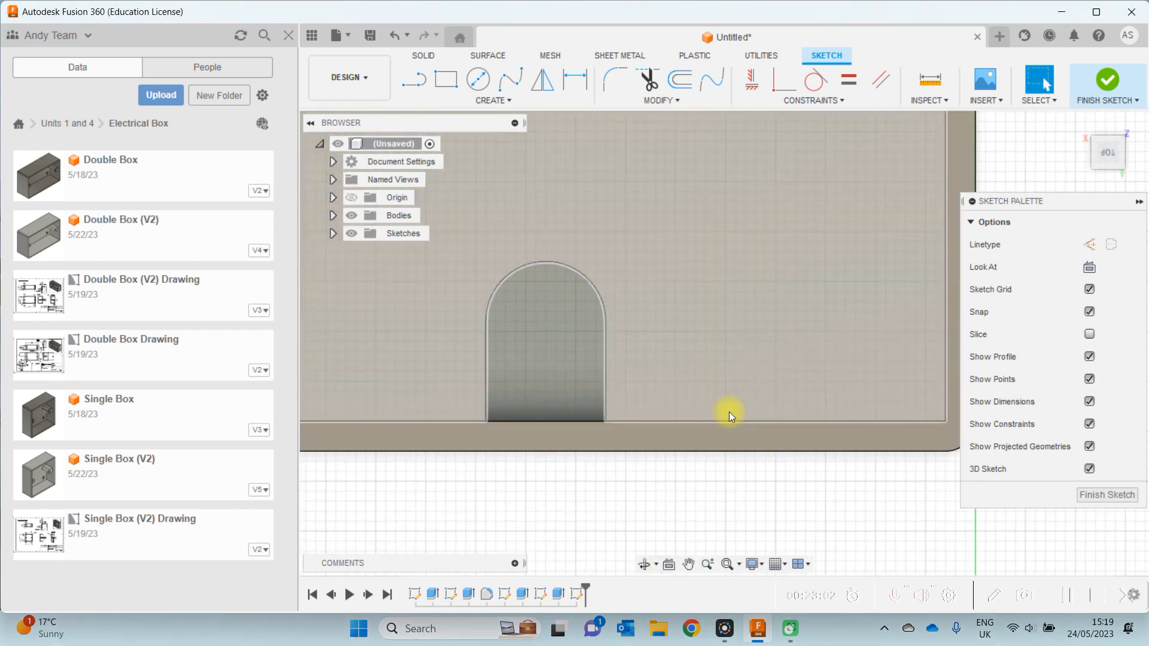
- Offset the second post's arched outline 3 mm inward
left_click(672, 87)
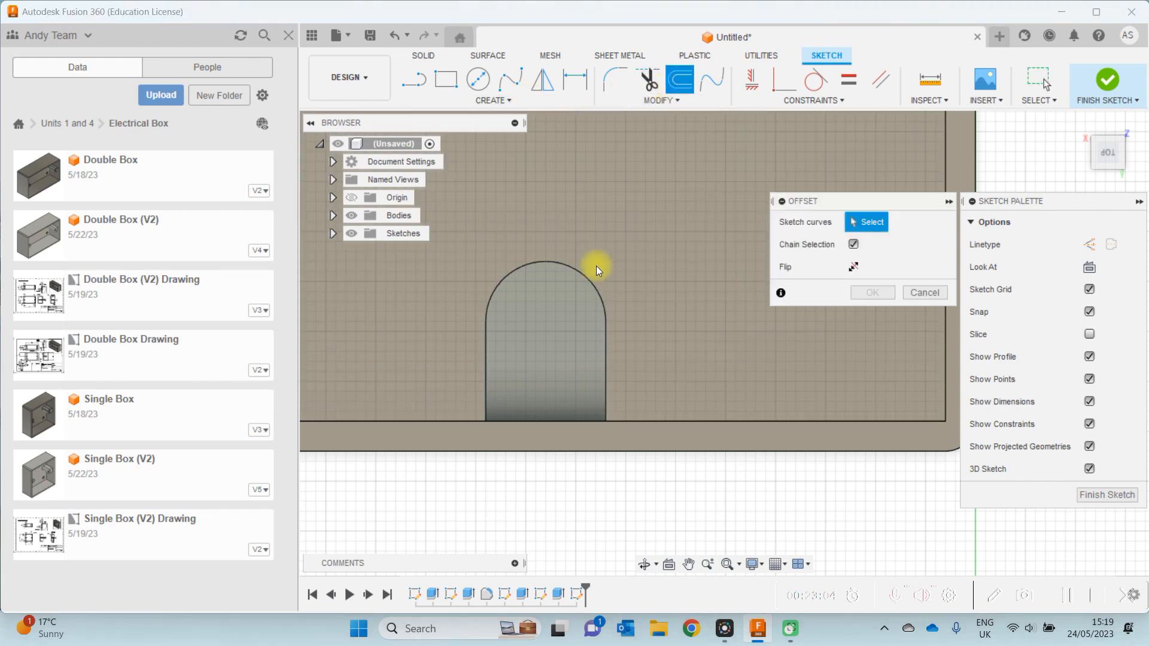
left_click(493, 300)
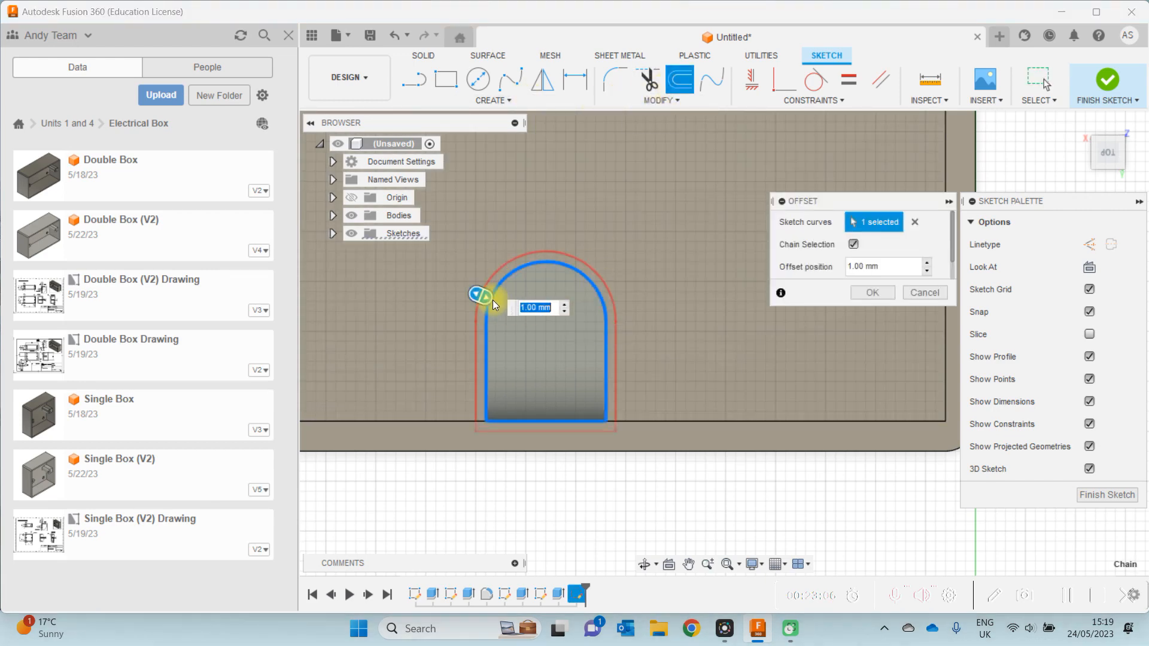
left_click_drag(485, 300, 510, 325)
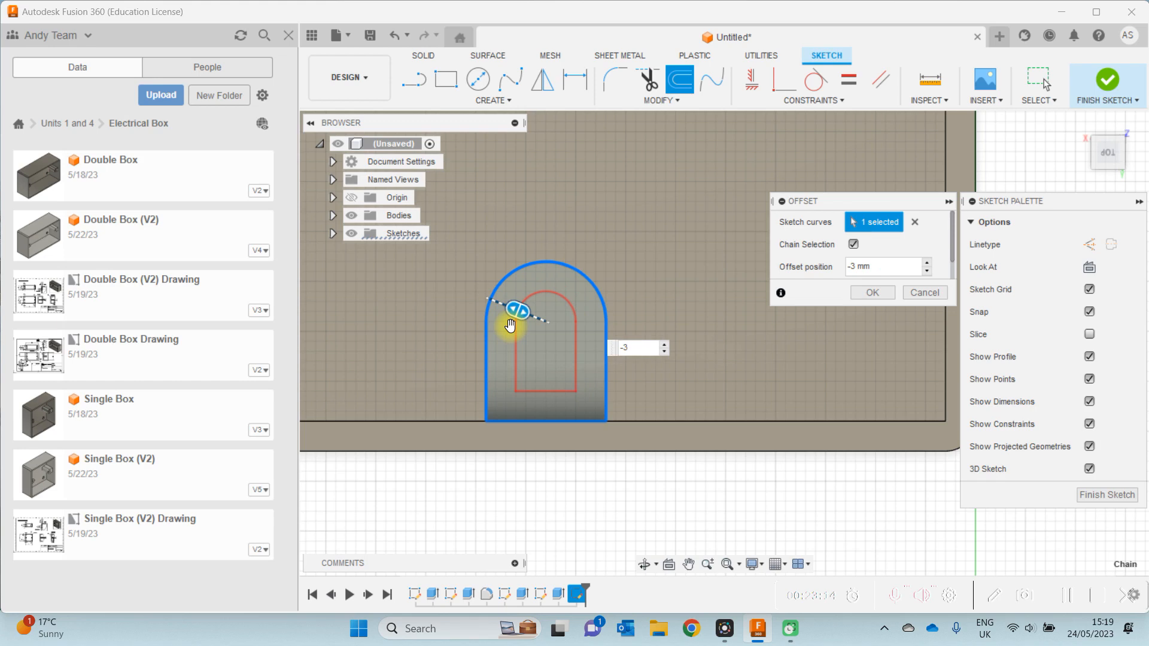
key("Return")
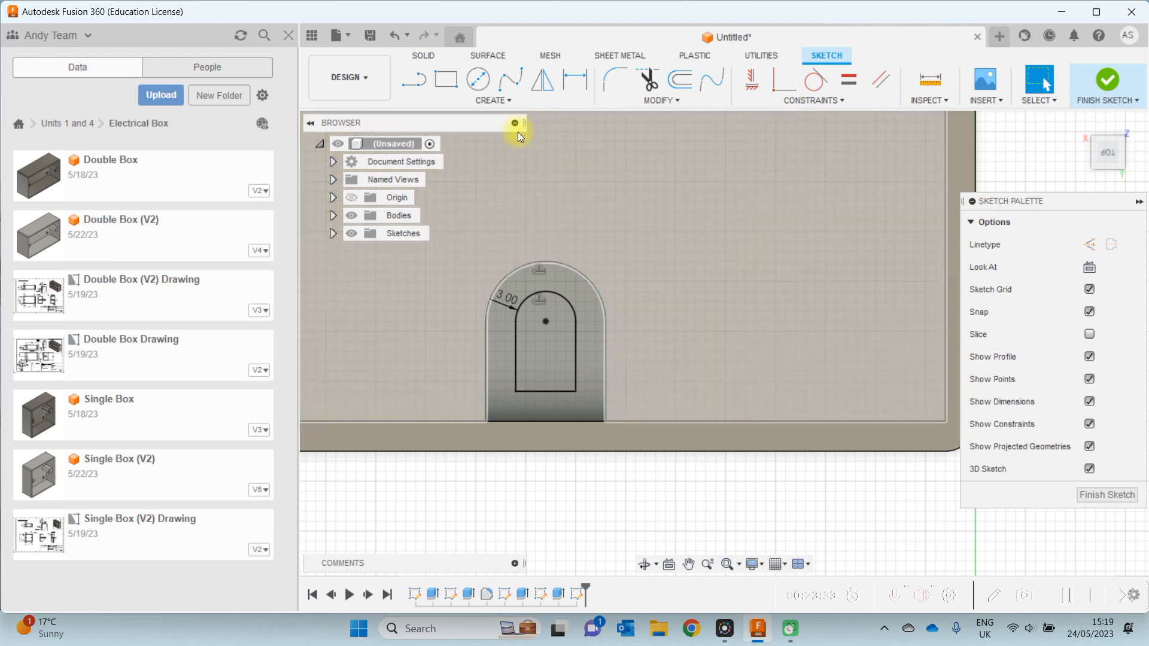
- Draw a 3 mm vertical line down from each lower corner of the inner arch to the box wall
left_click(412, 79)
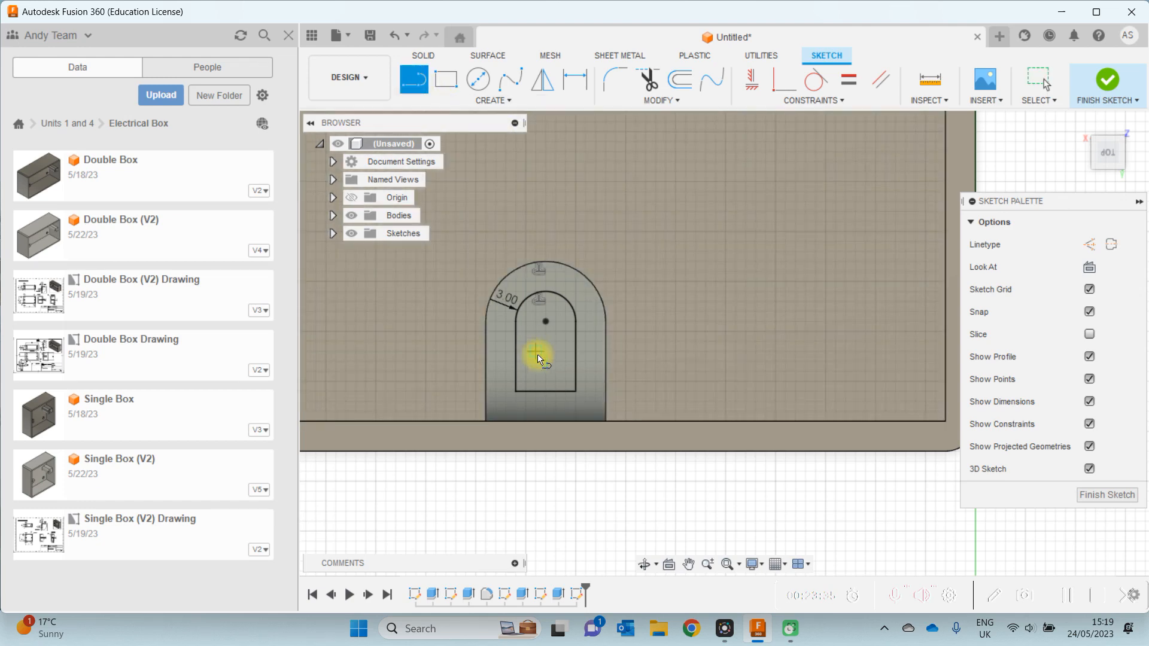
left_click(515, 391)
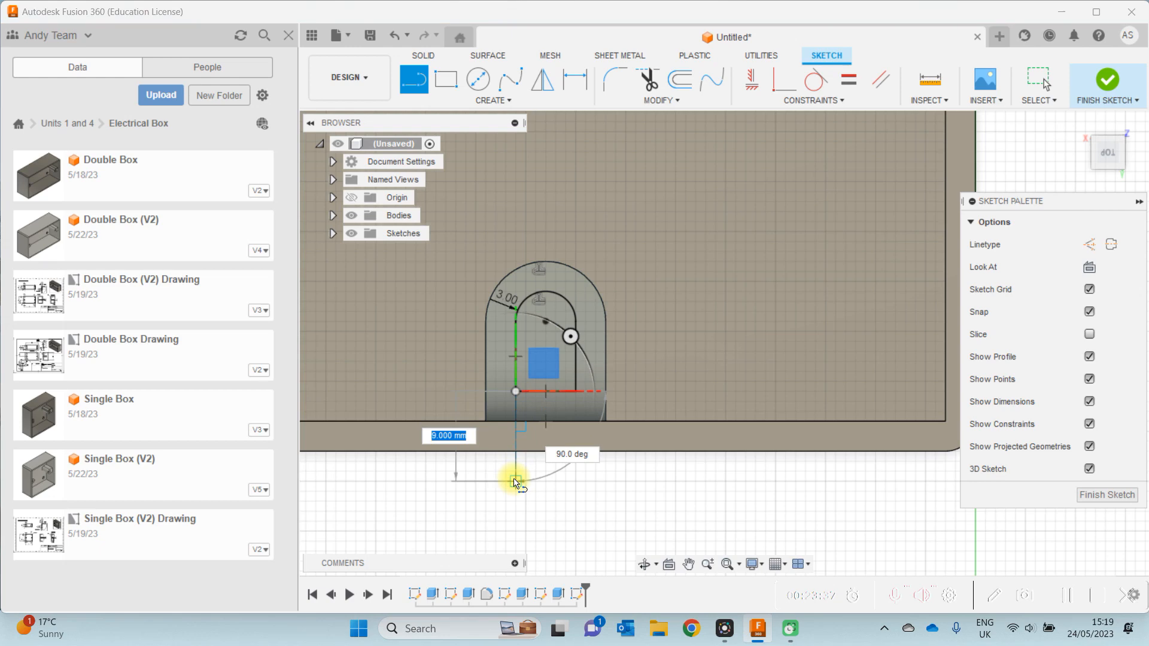
type("3")
key("Return")
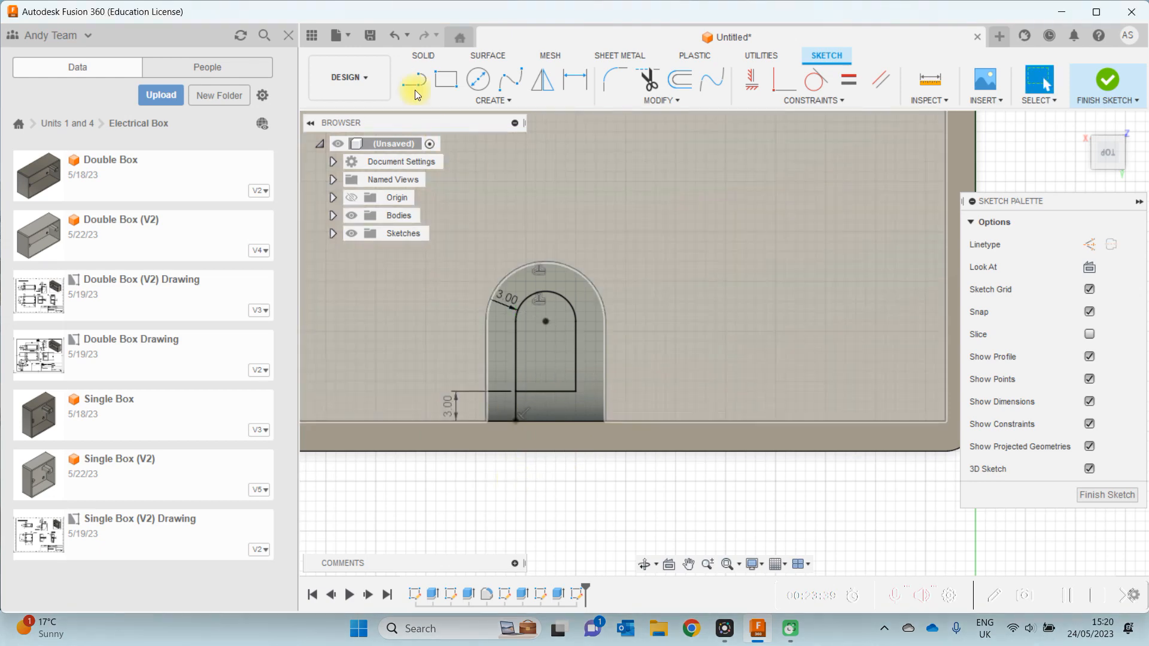
left_click(418, 83)
left_click(576, 392)
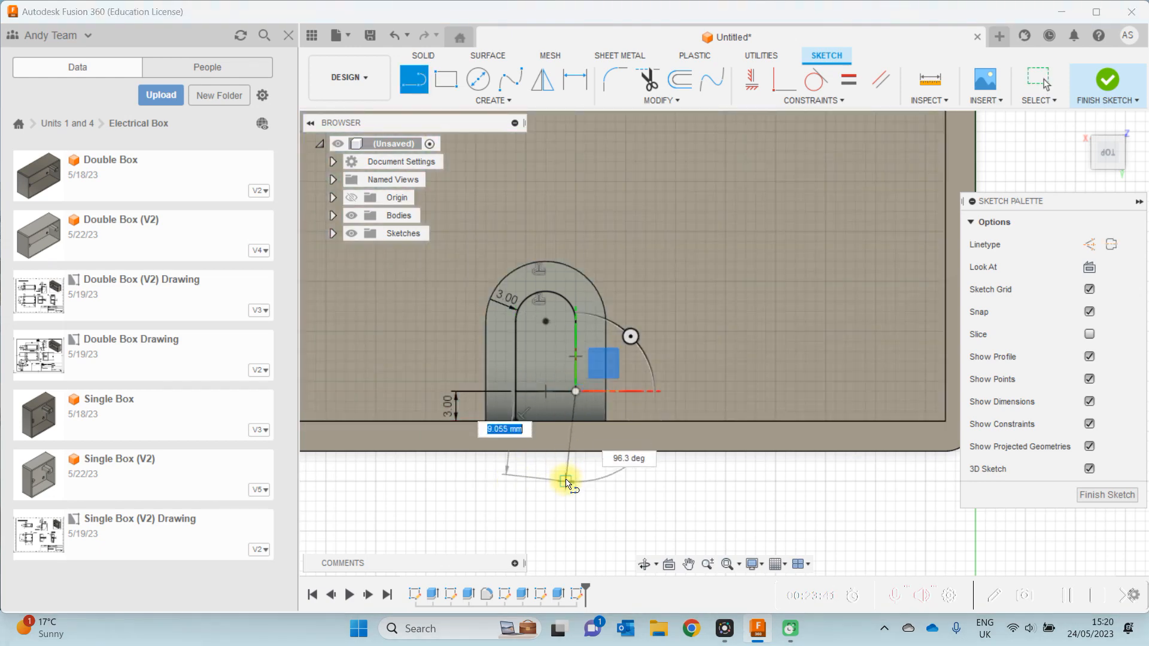
type("3")
key("Return")
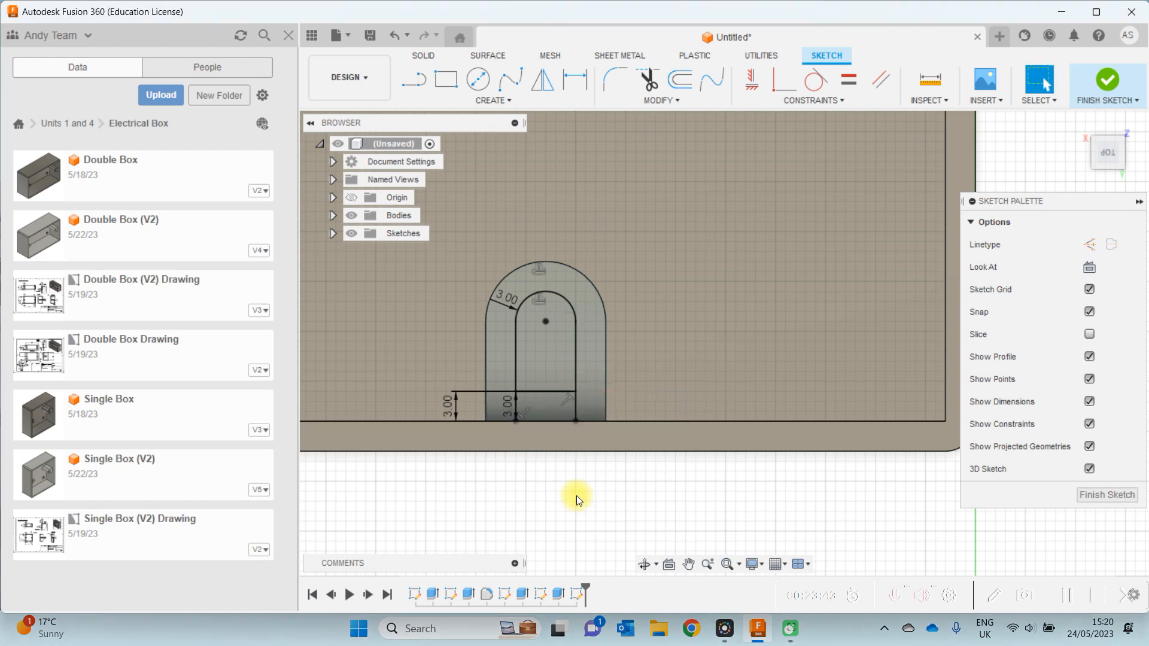
- Close the gap between the lower ends of the second post's two 3 mm lines with a line and finish the sketch
left_click(413, 89)
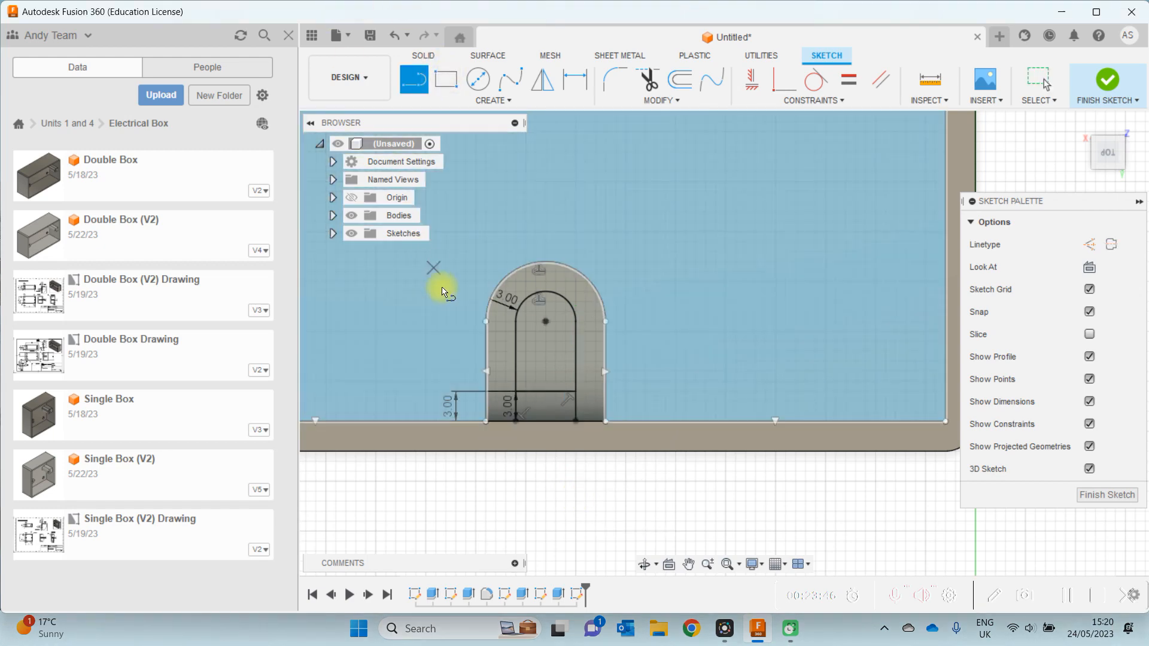
left_click(575, 421)
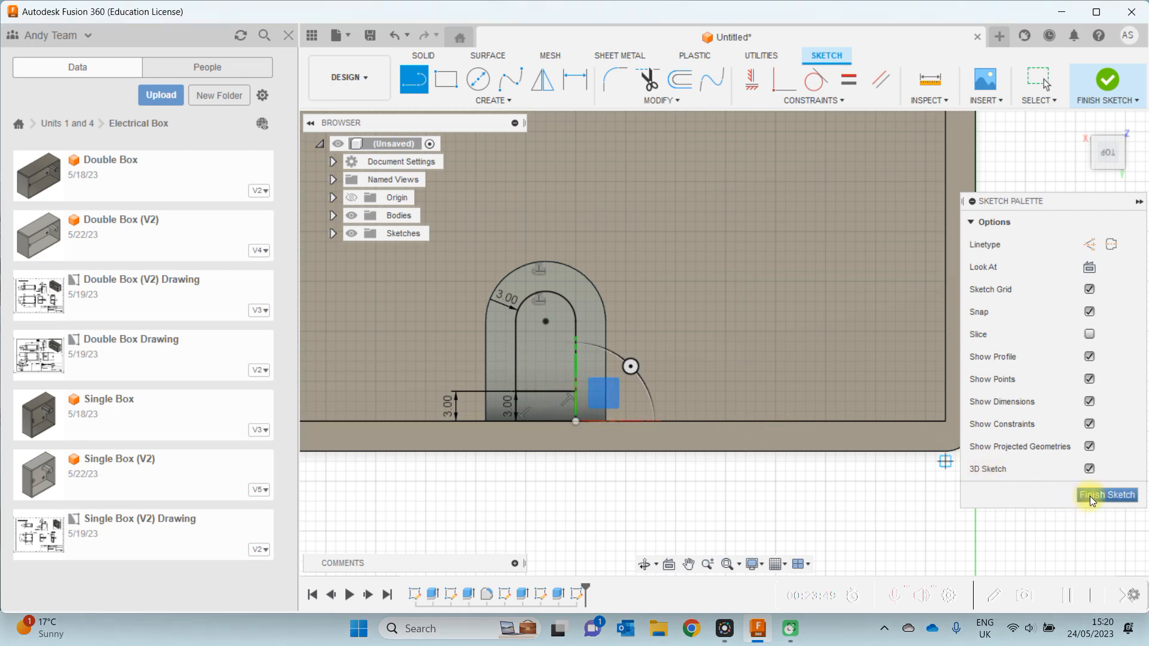
left_click(1090, 496)
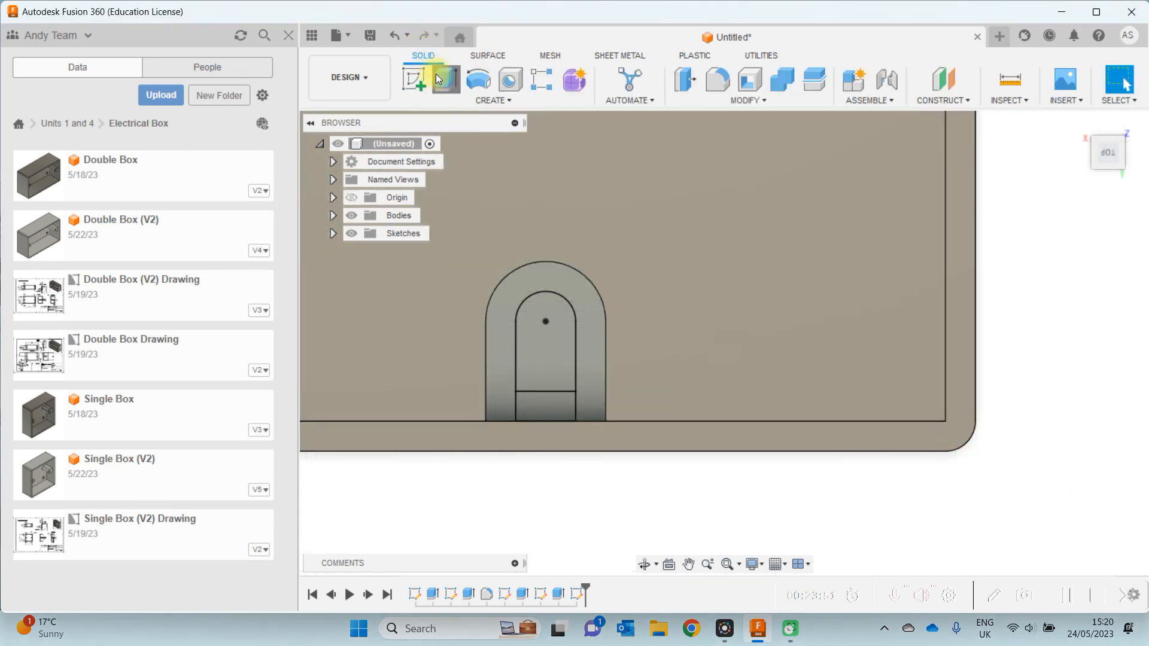
- Start an extrusion from the inner arched region and the small rectangle below it on the second post
left_click(438, 79)
left_click(559, 329)
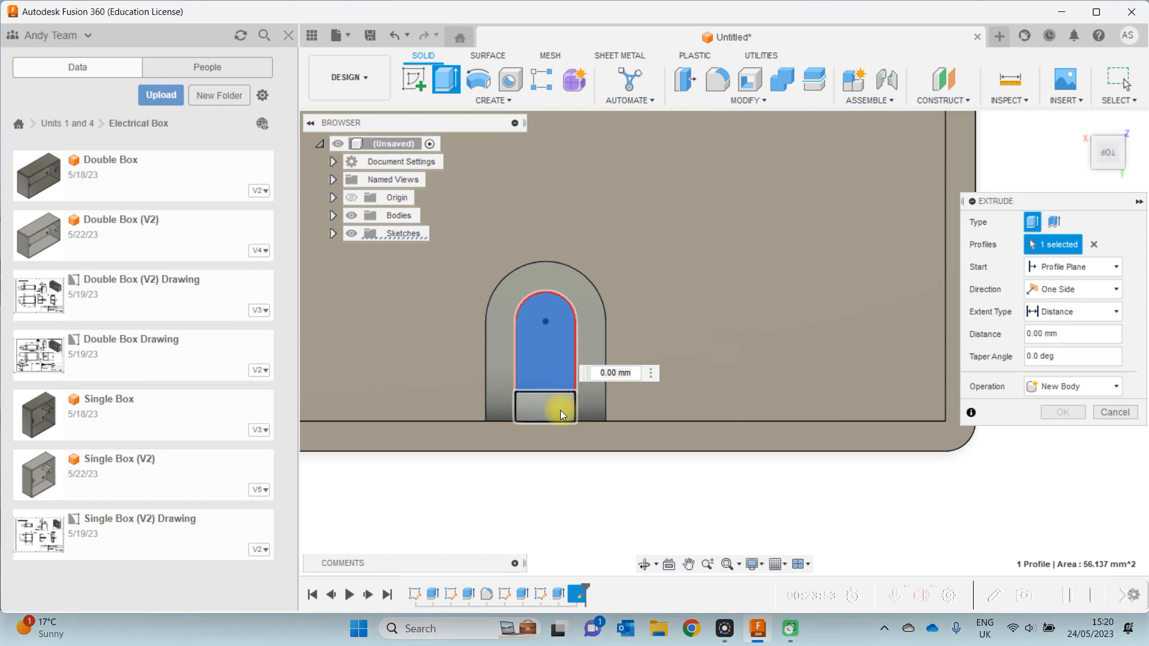
left_click(560, 411)
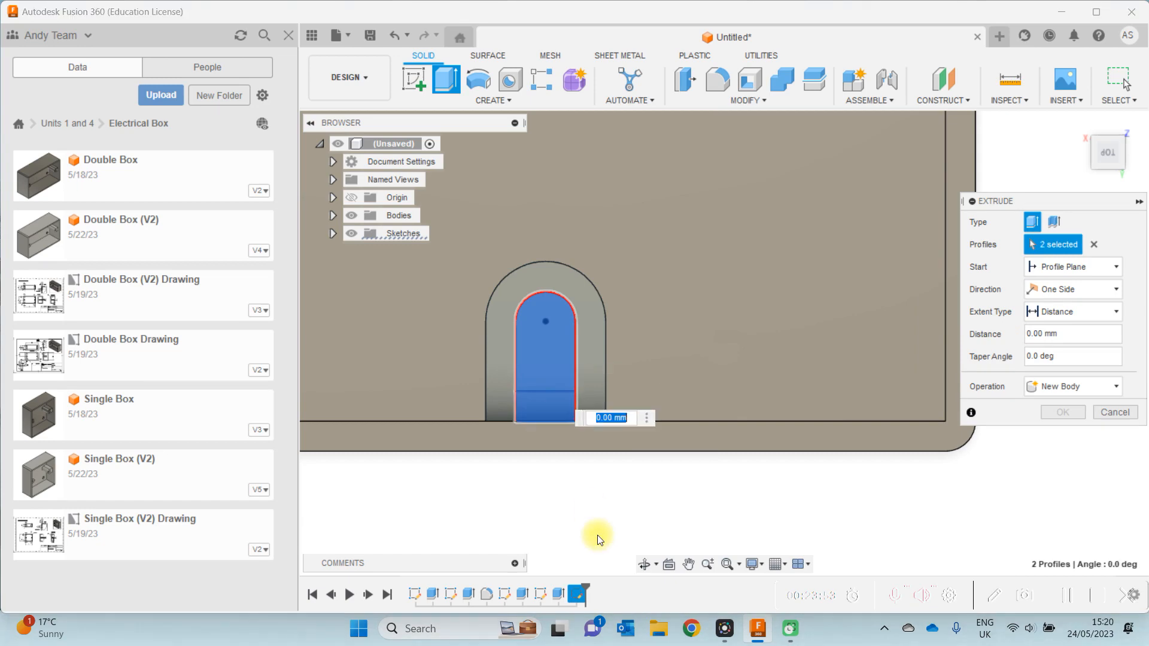
left_click(645, 564)
left_click_drag(594, 475, 662, 442)
left_click(694, 566)
left_click_drag(587, 536, 585, 306)
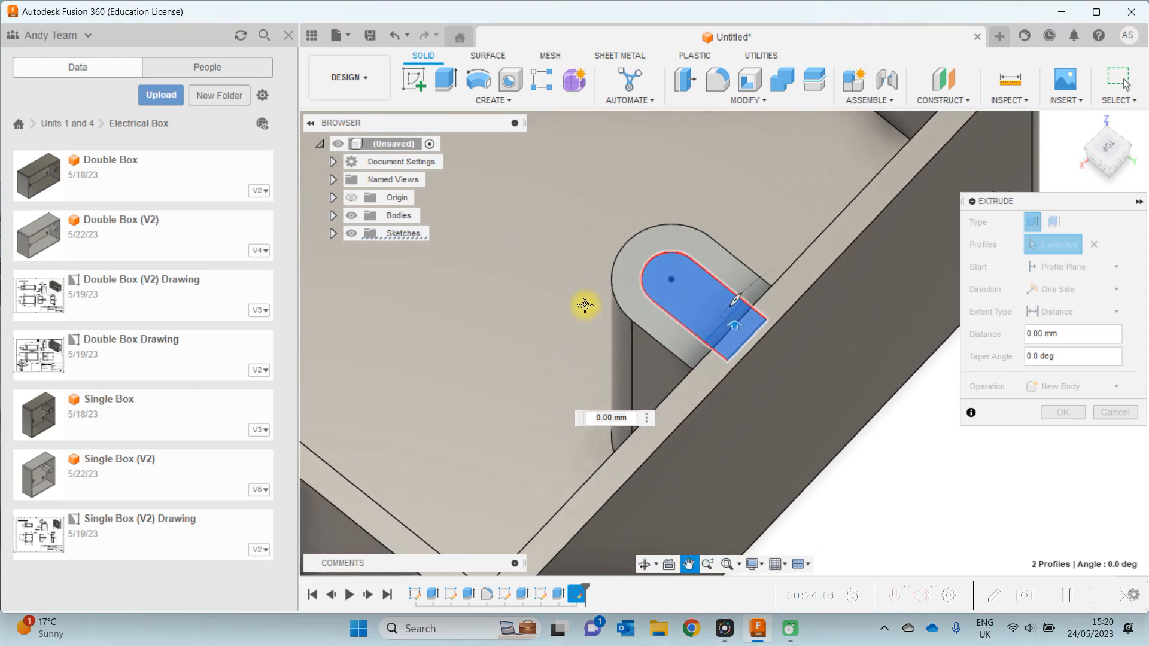
key("Escape")
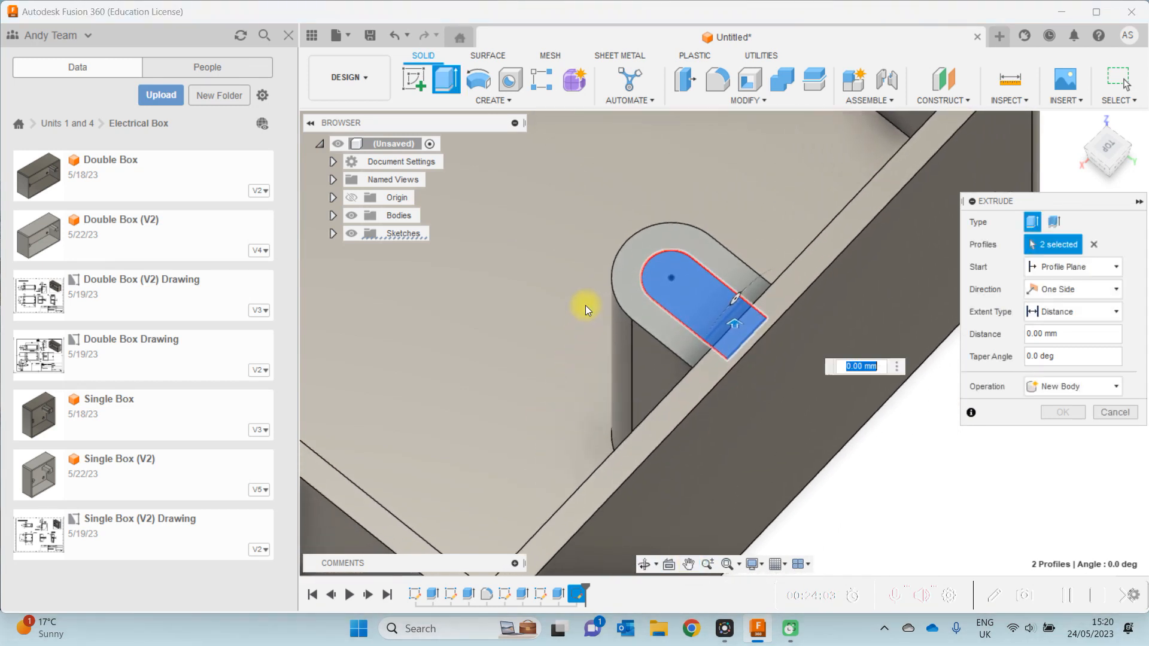
- Make the second post's extrusion a cut and extend it 55 mm downward through the post and box floor
left_click(1084, 386)
left_click(1052, 421)
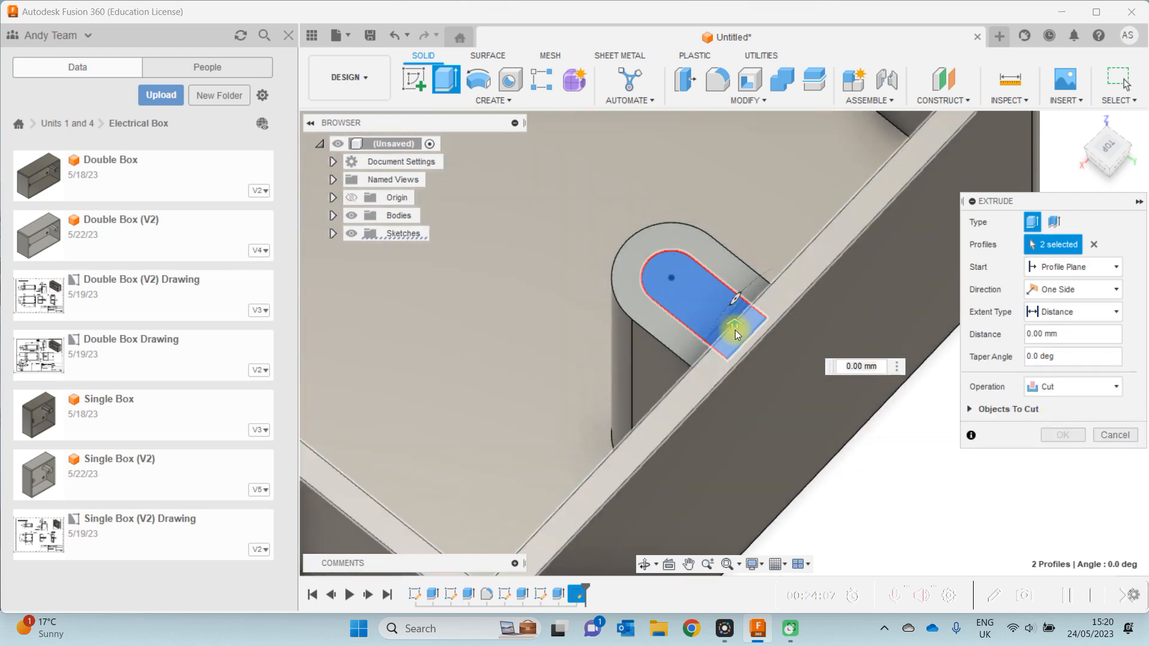
left_click_drag(735, 322, 736, 532)
left_click_drag(735, 539, 735, 547)
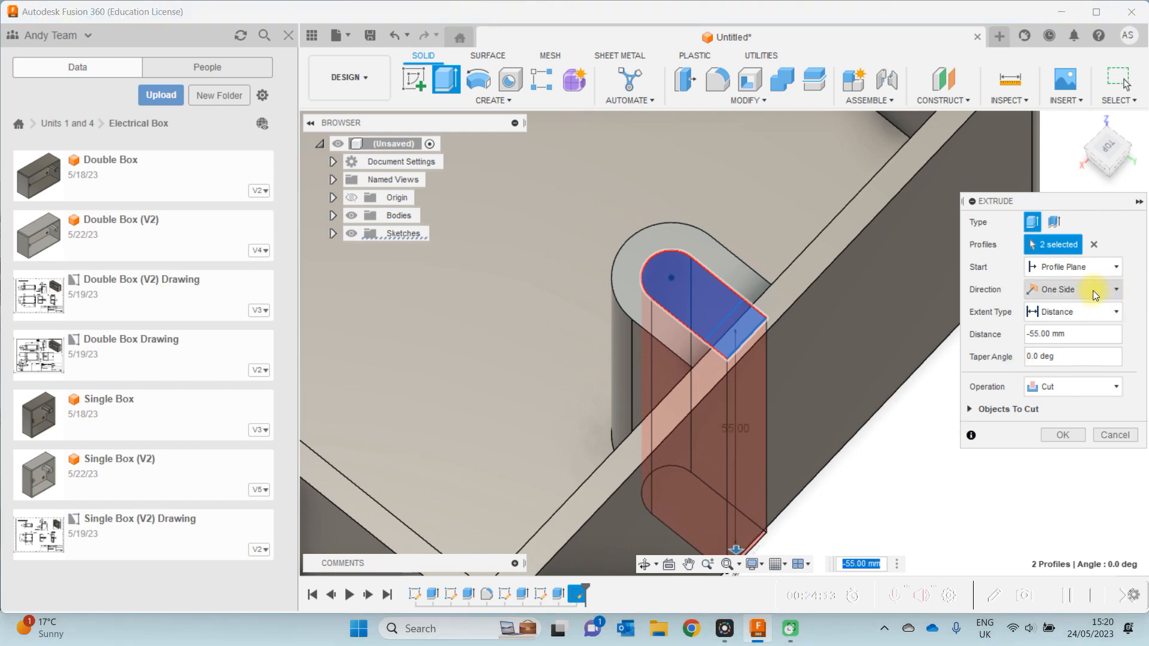
- Start the second post's cut from an offset of -3 mm and complete the extrusion
left_click(1076, 269)
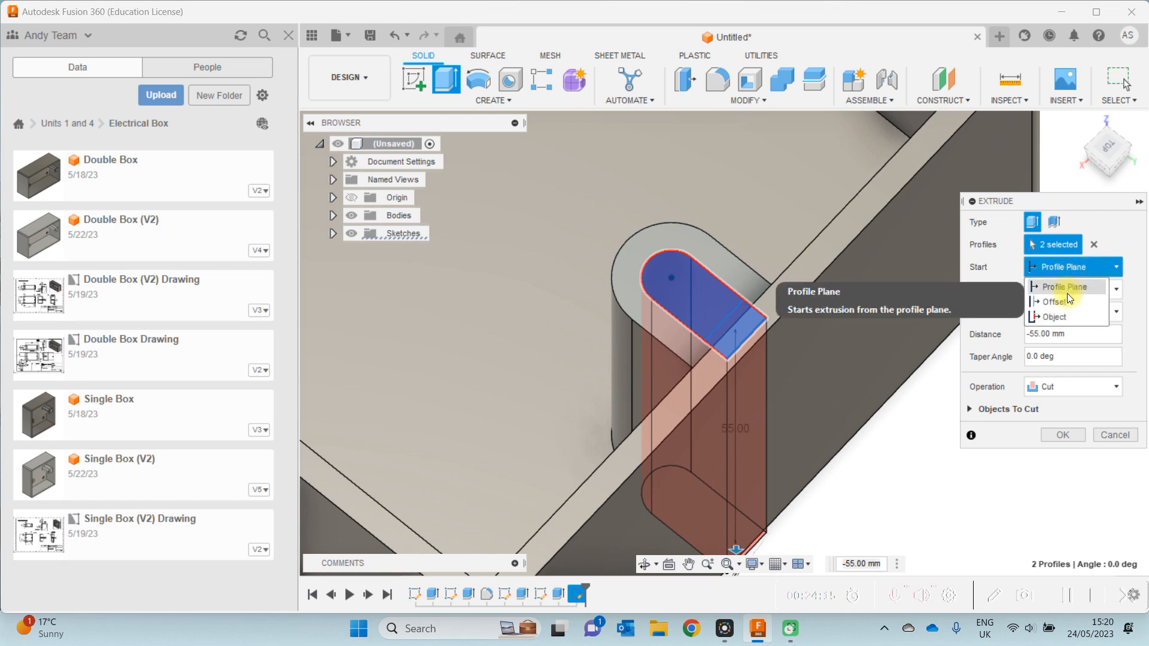
left_click(1067, 303)
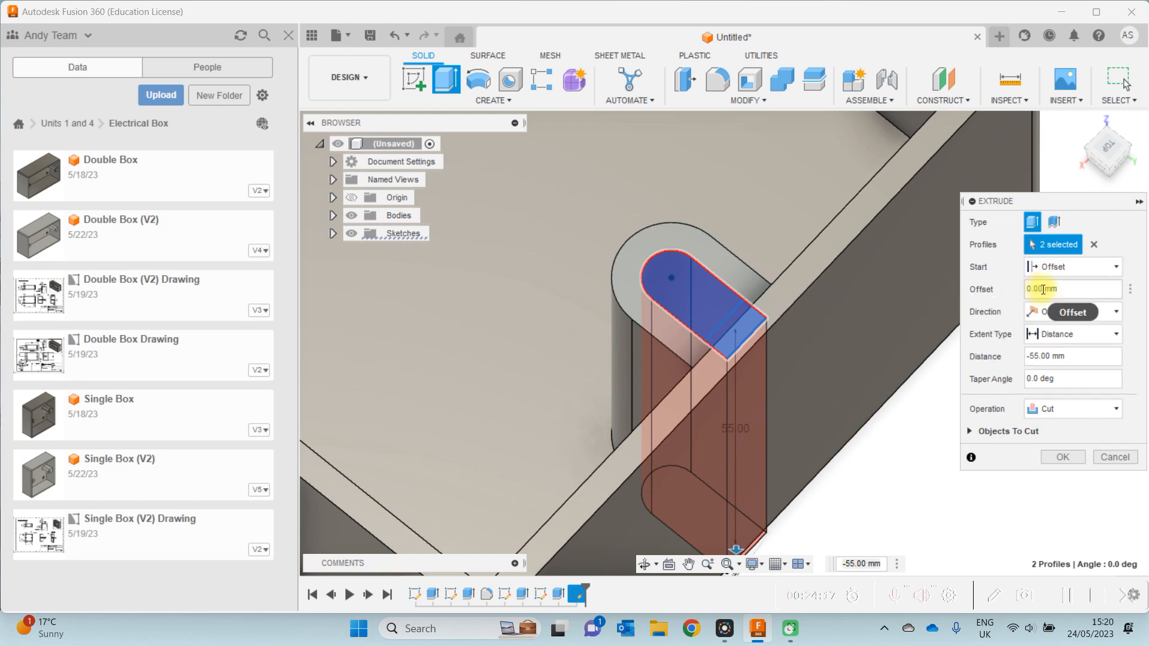
double_click(1043, 290)
type("-3")
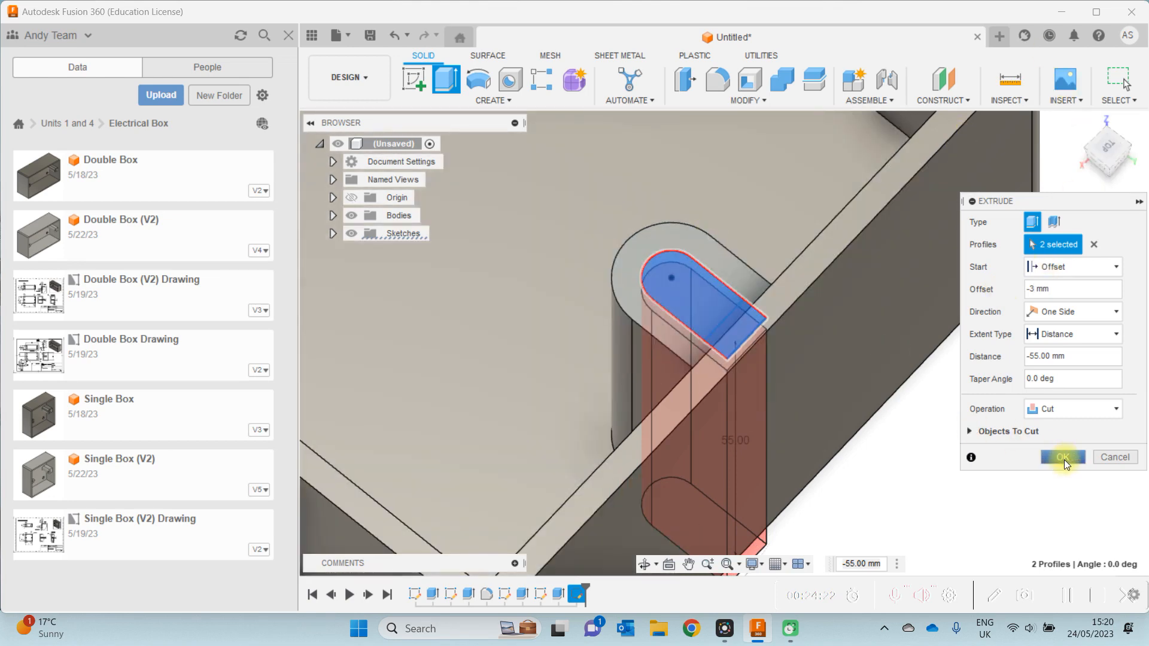
left_click(1063, 457)
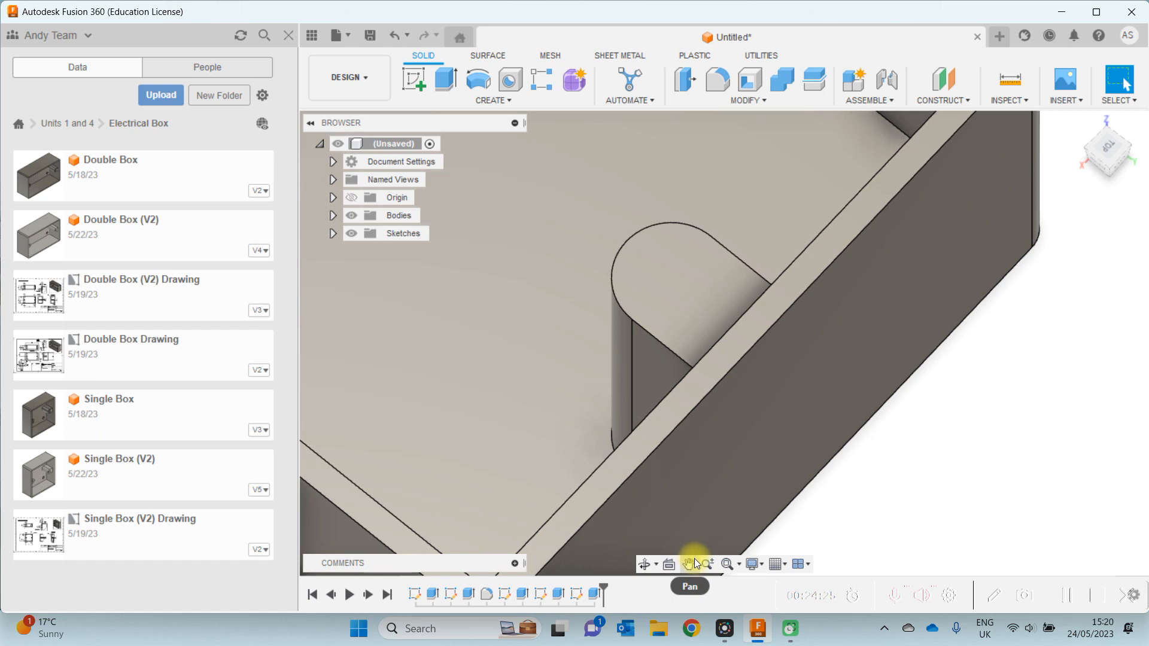
- Sketch a 5 mm diameter circle on the first post's top face, centred on its rounded end, and finish the sketch
left_click(728, 570)
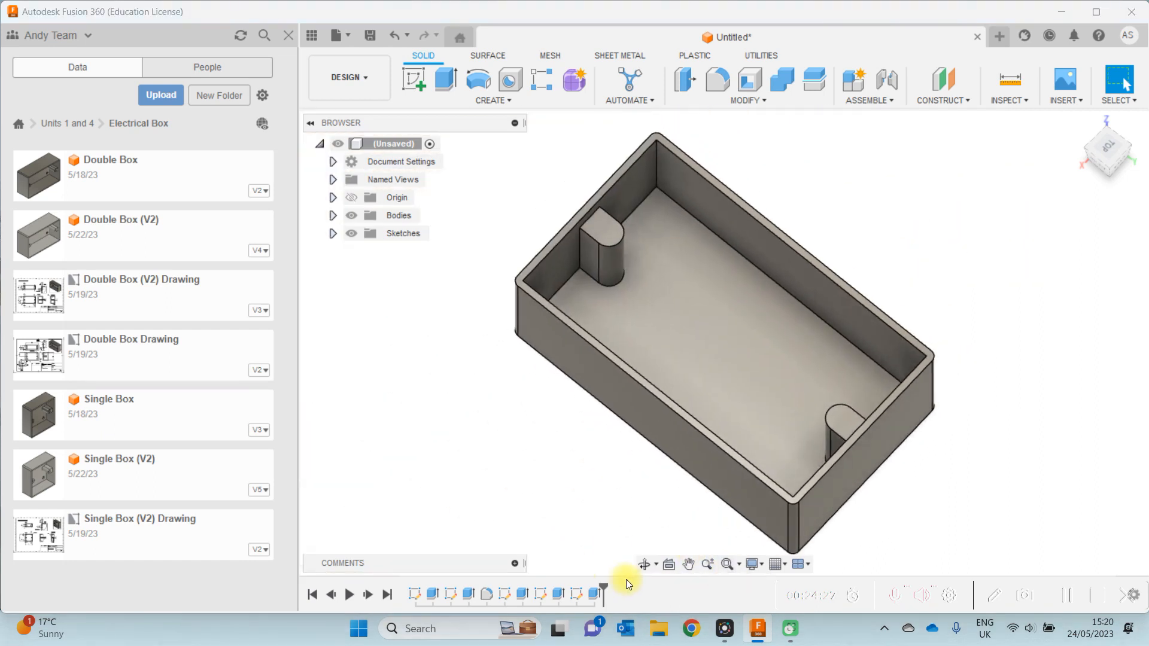
left_click(688, 568)
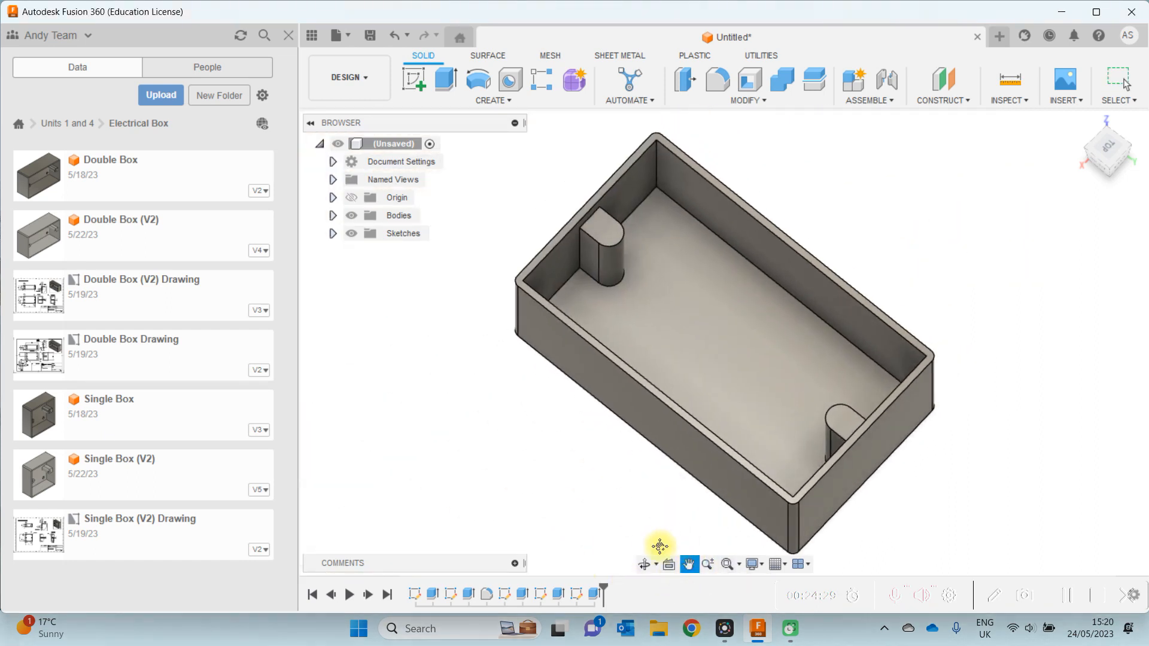
left_click(647, 564)
left_click_drag(600, 505, 671, 453)
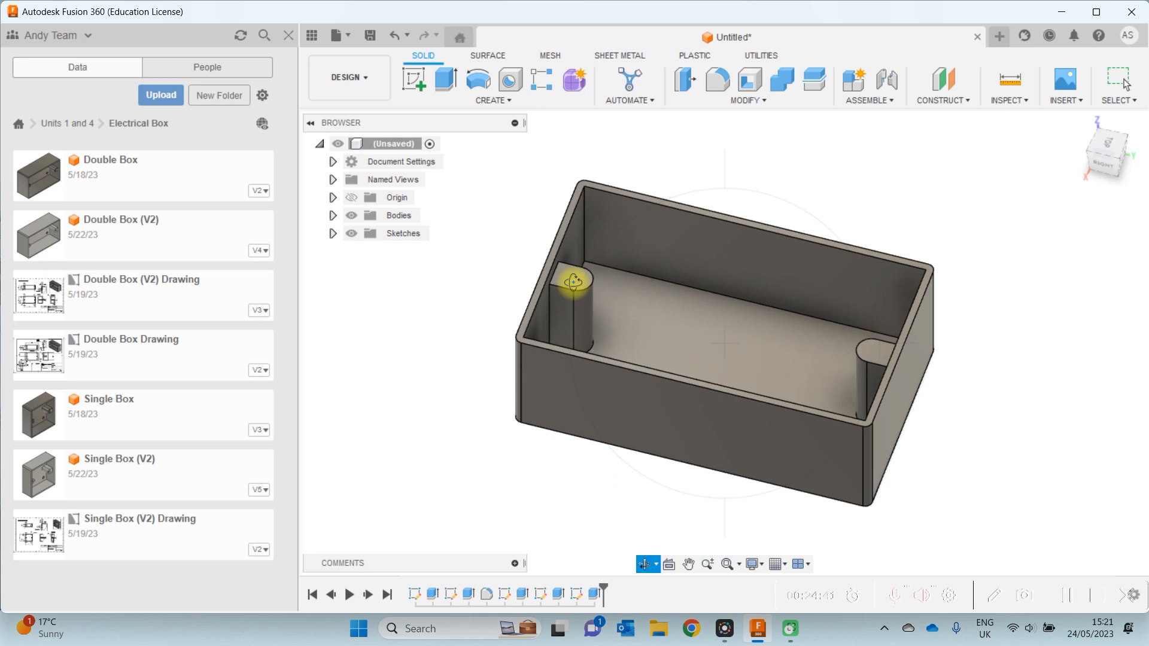
key("Escape")
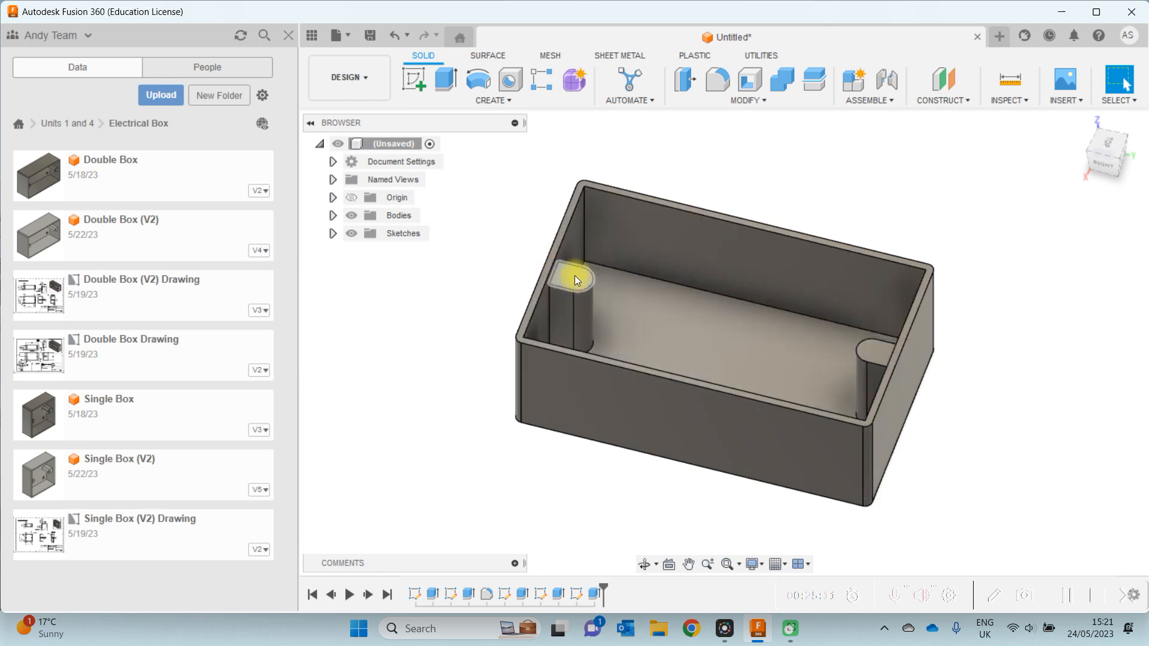
left_click(412, 76)
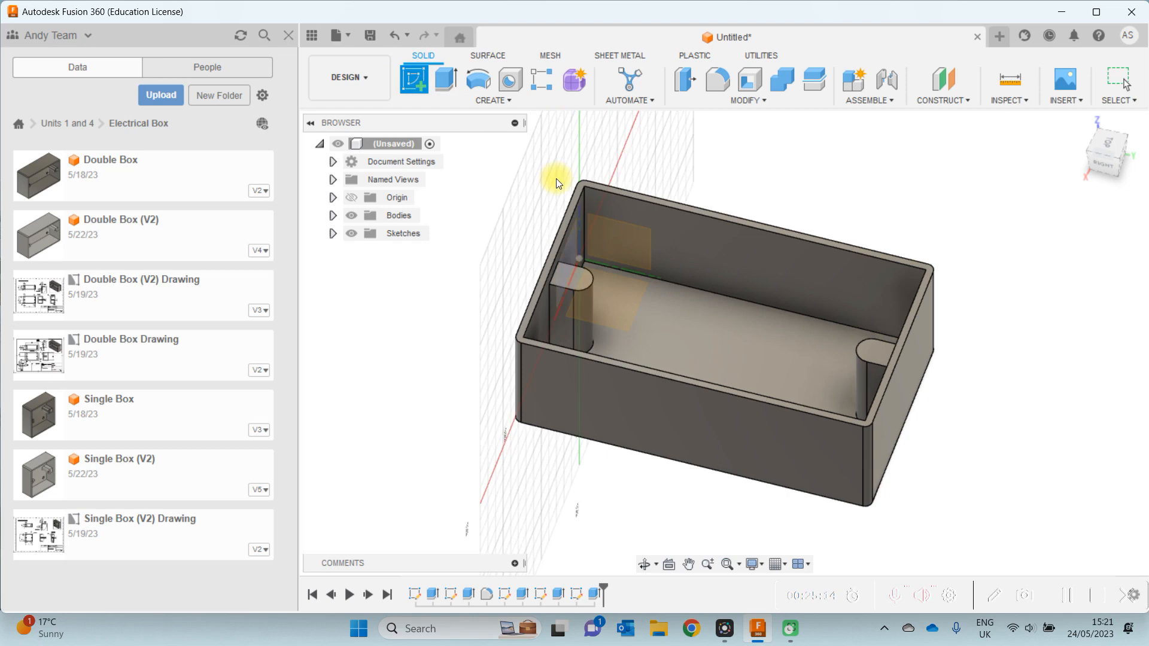
left_click(576, 276)
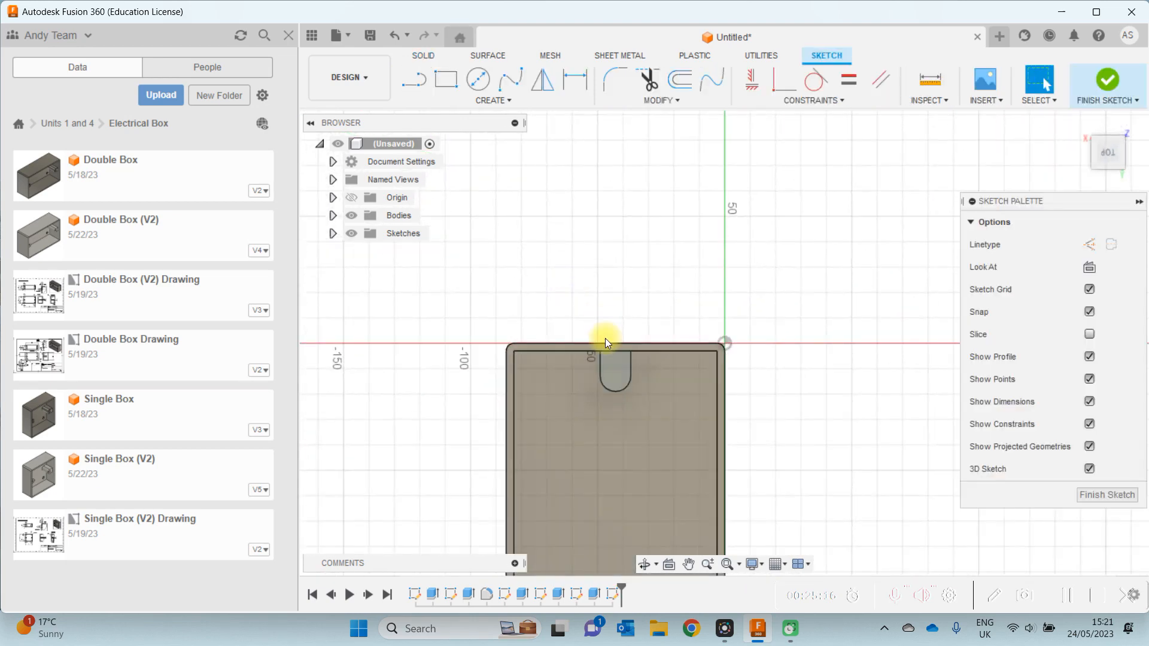
left_click(478, 78)
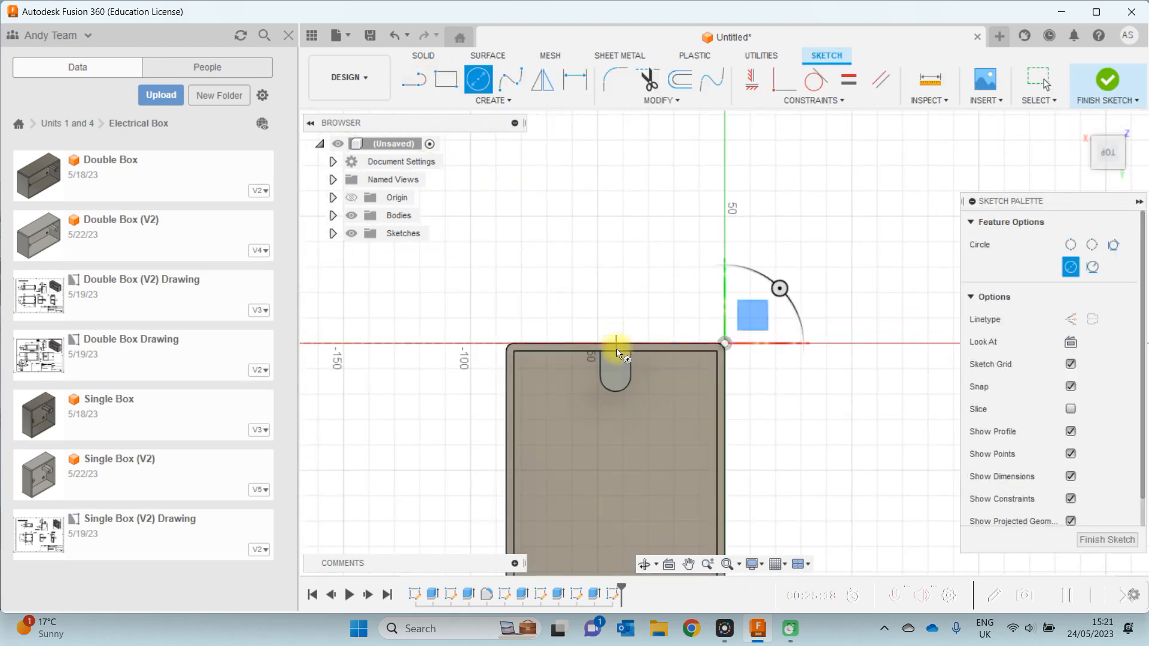
left_click(619, 381)
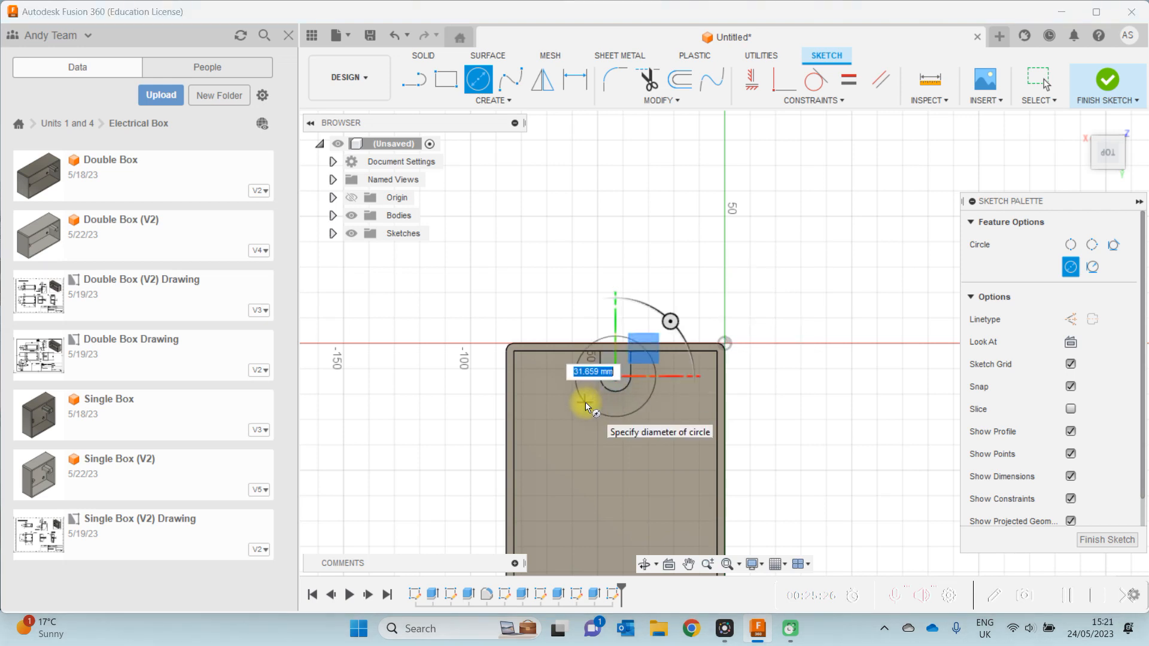
key("Return")
key("Escape")
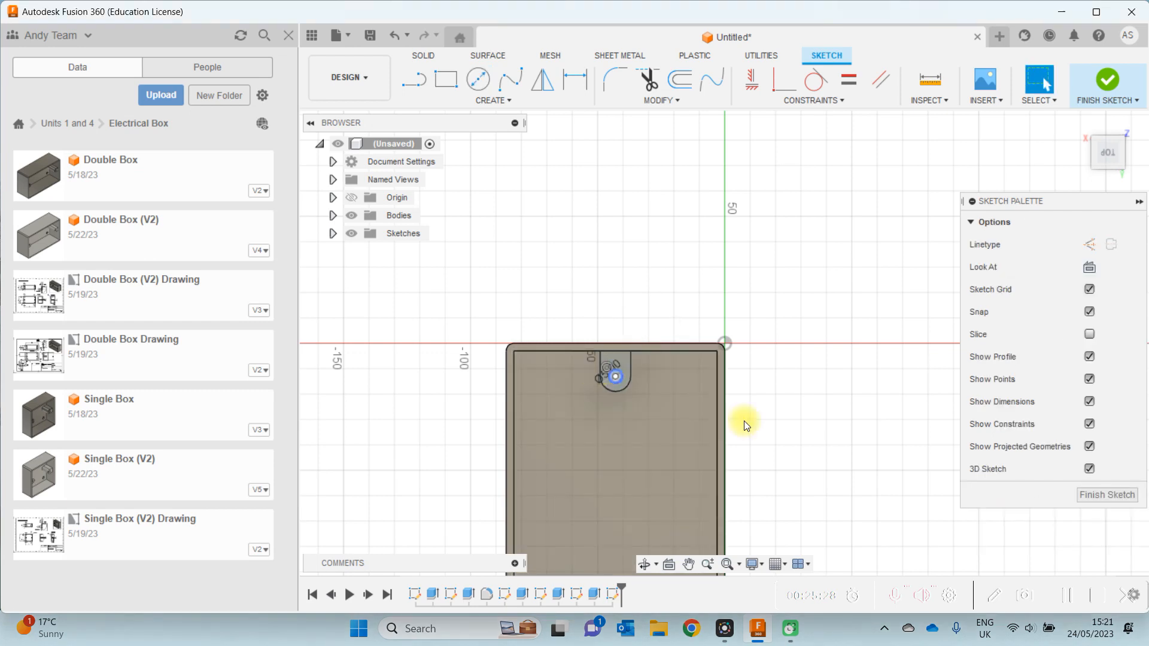
left_click(1098, 496)
- Extrude the first post's 5 mm circle as a cut 150 mm downward through the post
left_click(446, 78)
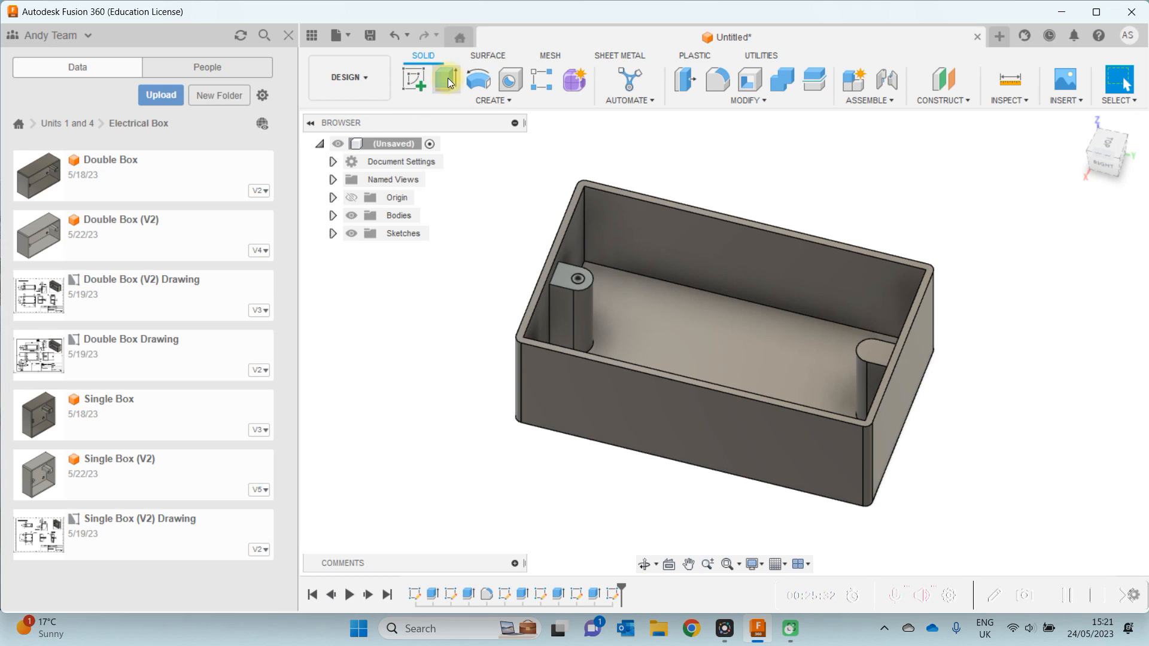
left_click(578, 281)
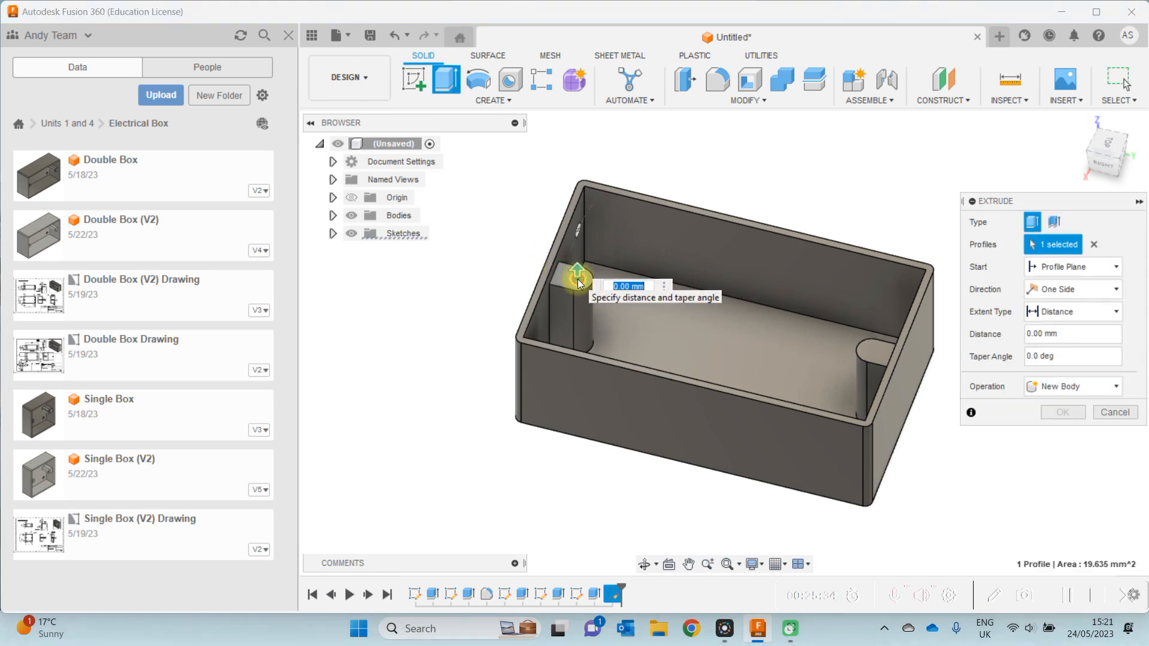
left_click(1063, 388)
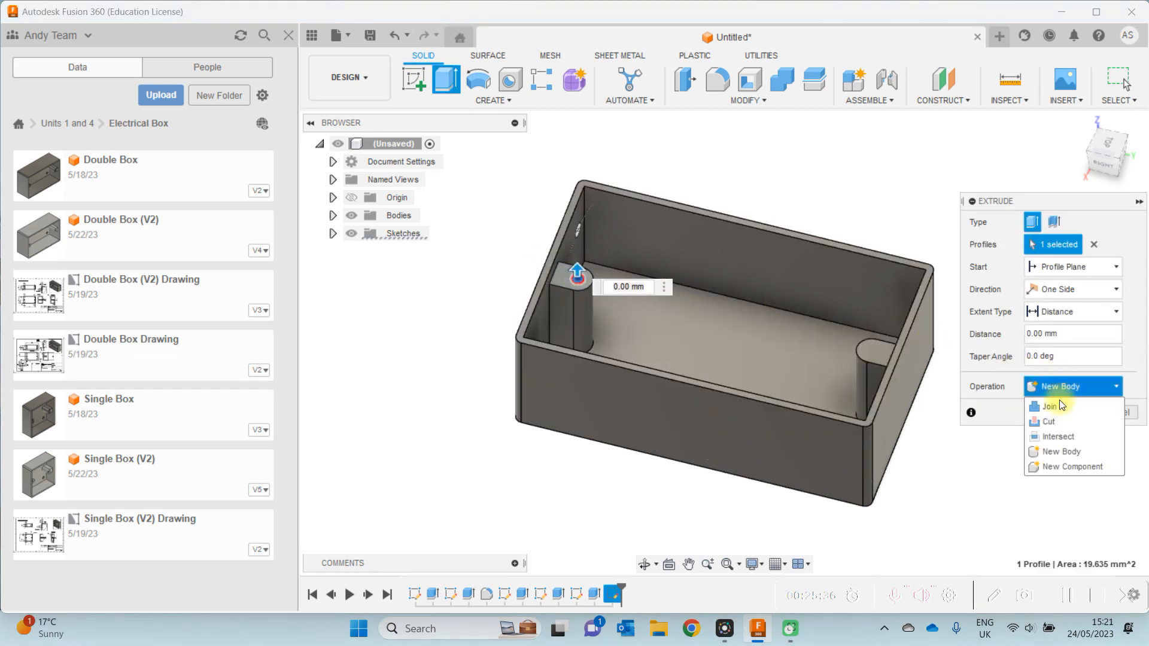
left_click(1053, 421)
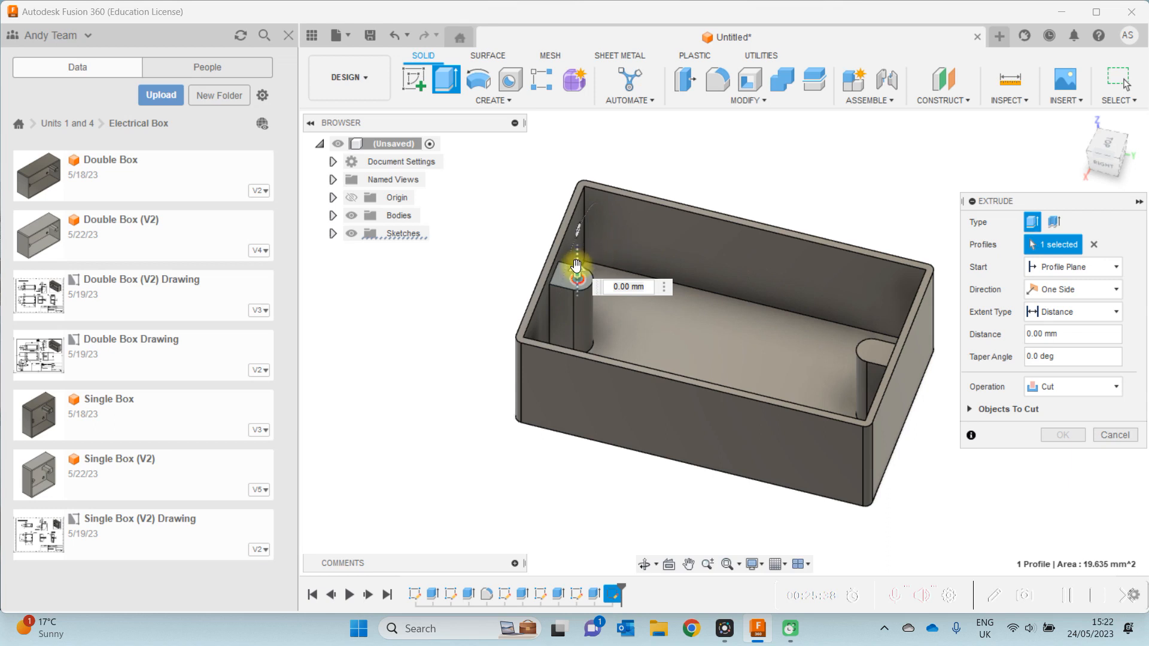
left_click_drag(577, 266, 580, 521)
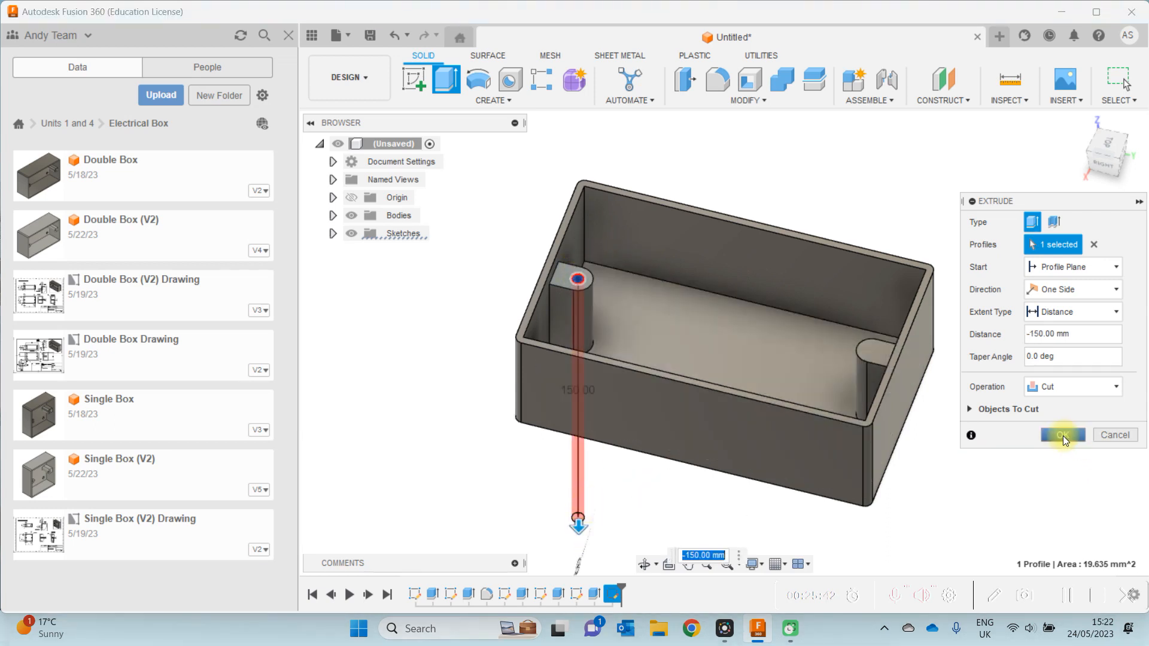
left_click(1063, 436)
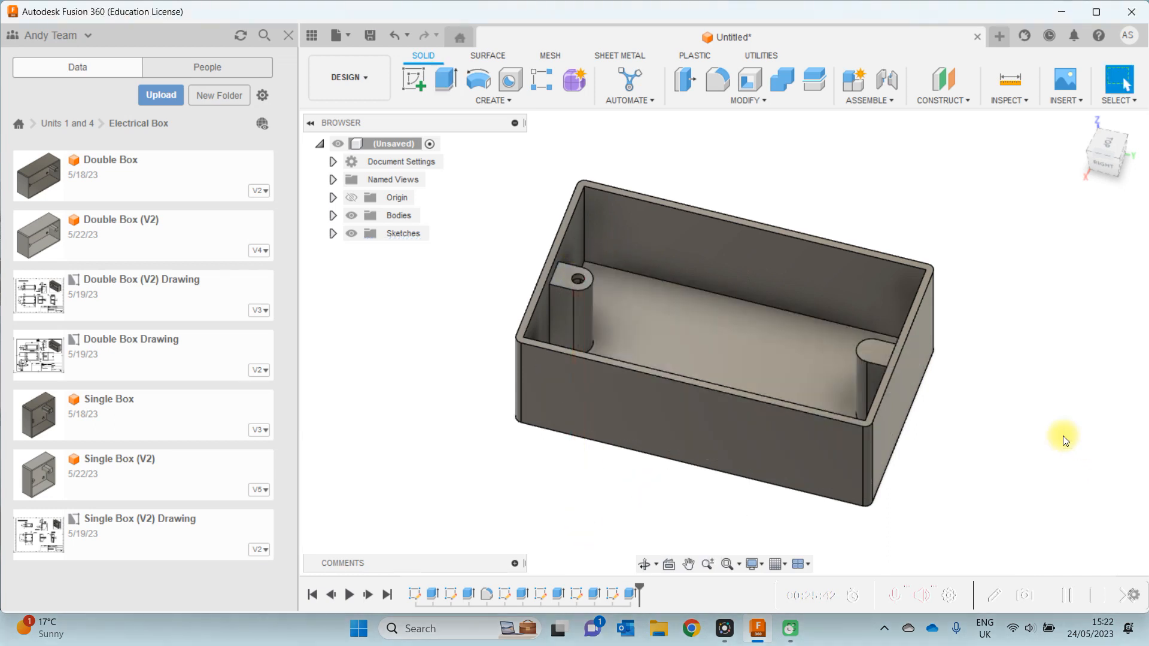
- Sketch a 5 mm diameter circle on the second post's top face, centred on its rounded end, and finish the sketch
left_click(414, 78)
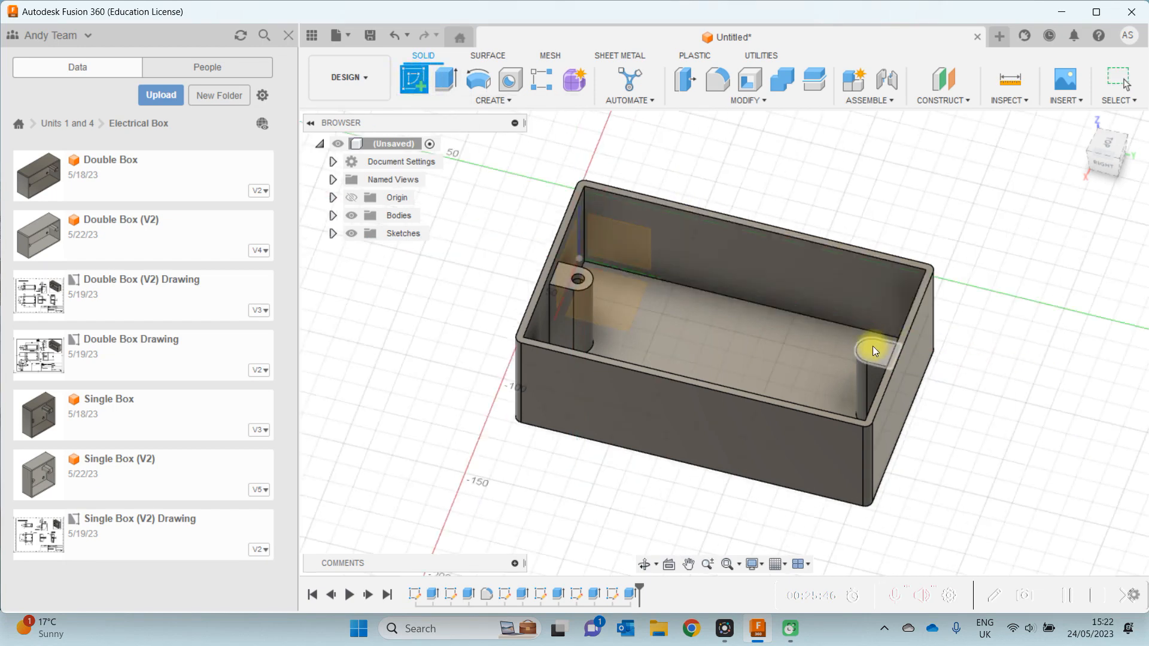
left_click(872, 346)
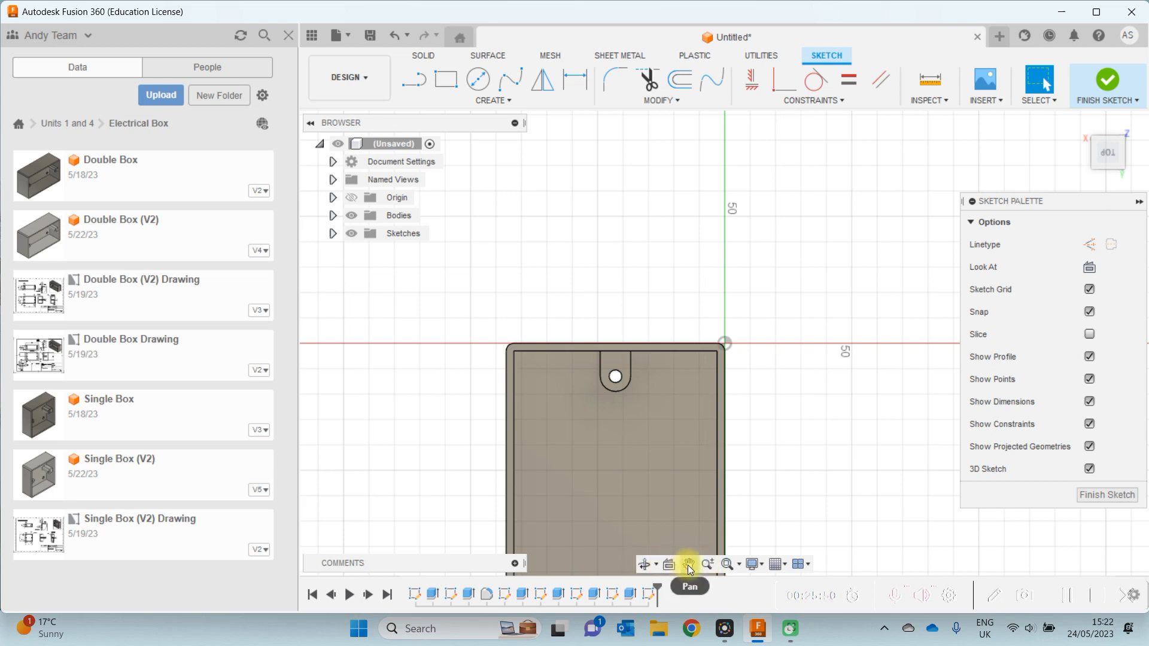
left_click(689, 564)
left_click_drag(565, 474, 634, 211)
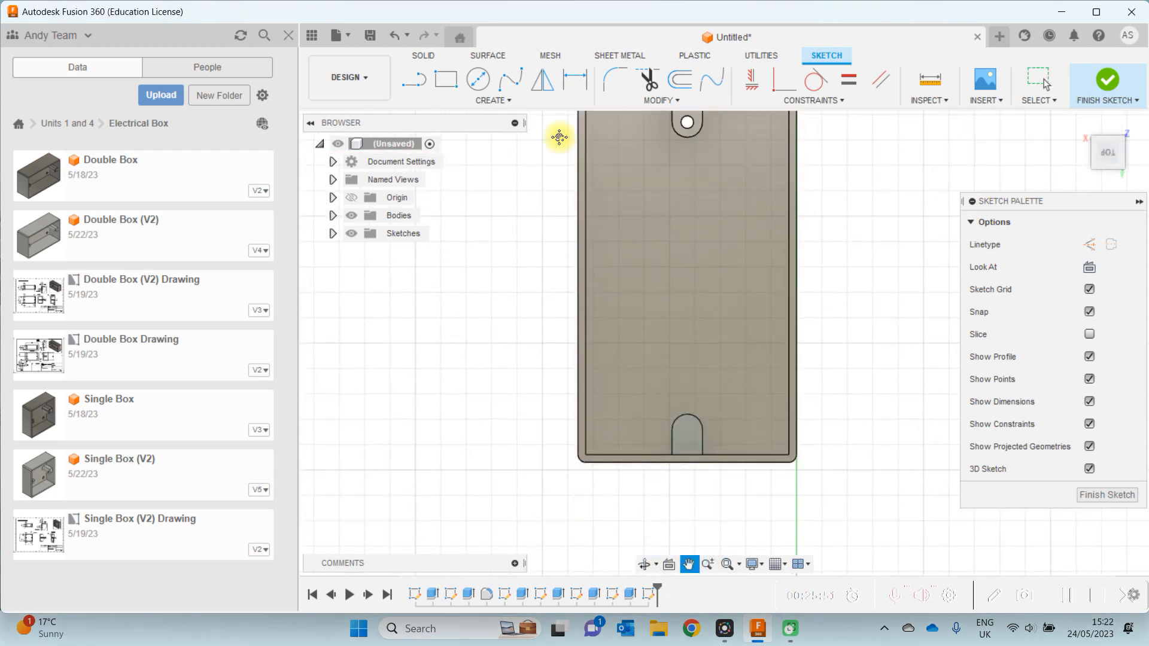
left_click(477, 78)
left_click(687, 429)
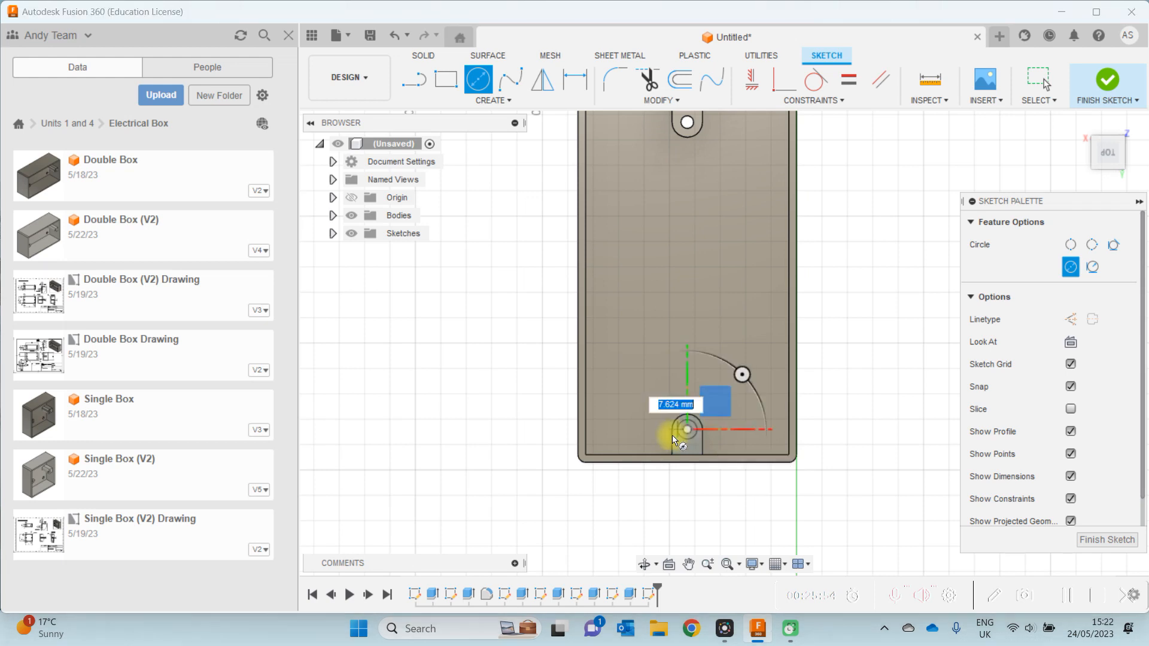
type("5")
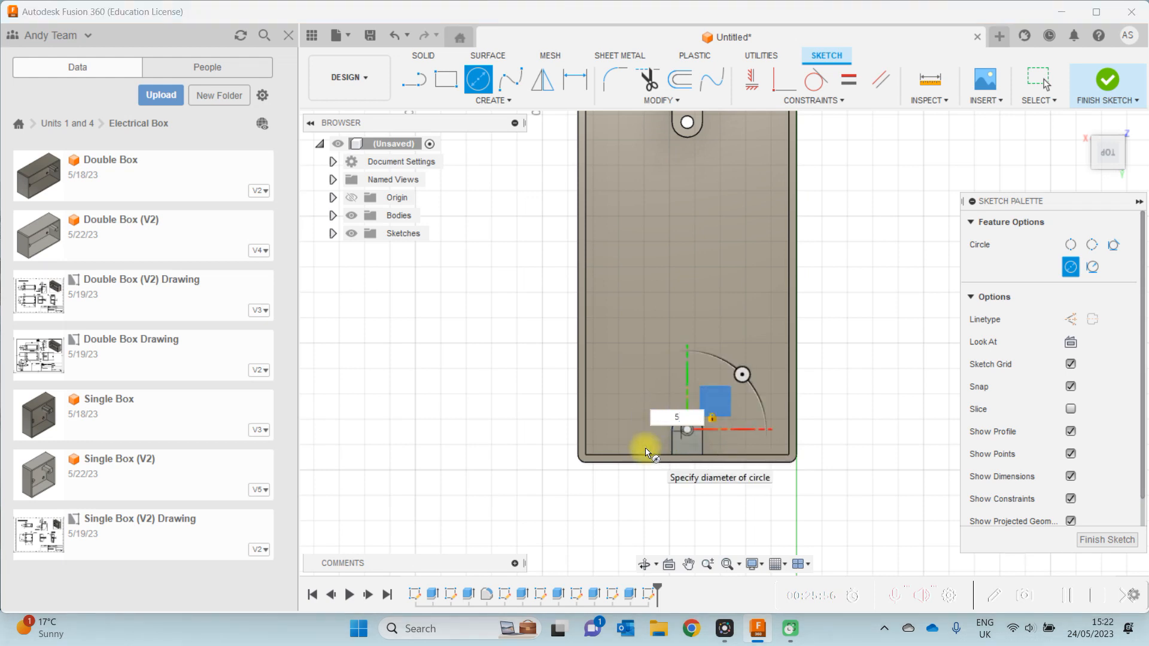
key("Return")
left_click(1106, 496)
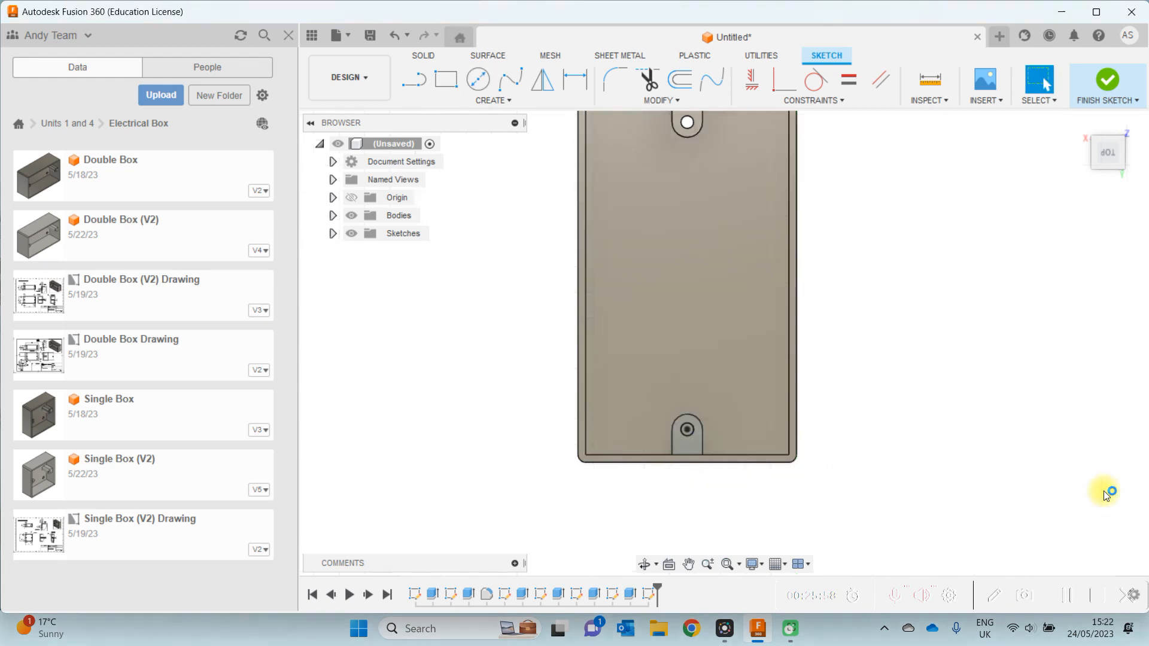
- Extrude the second post's 5 mm circle as a cut 70 mm downward through the post
left_click(443, 90)
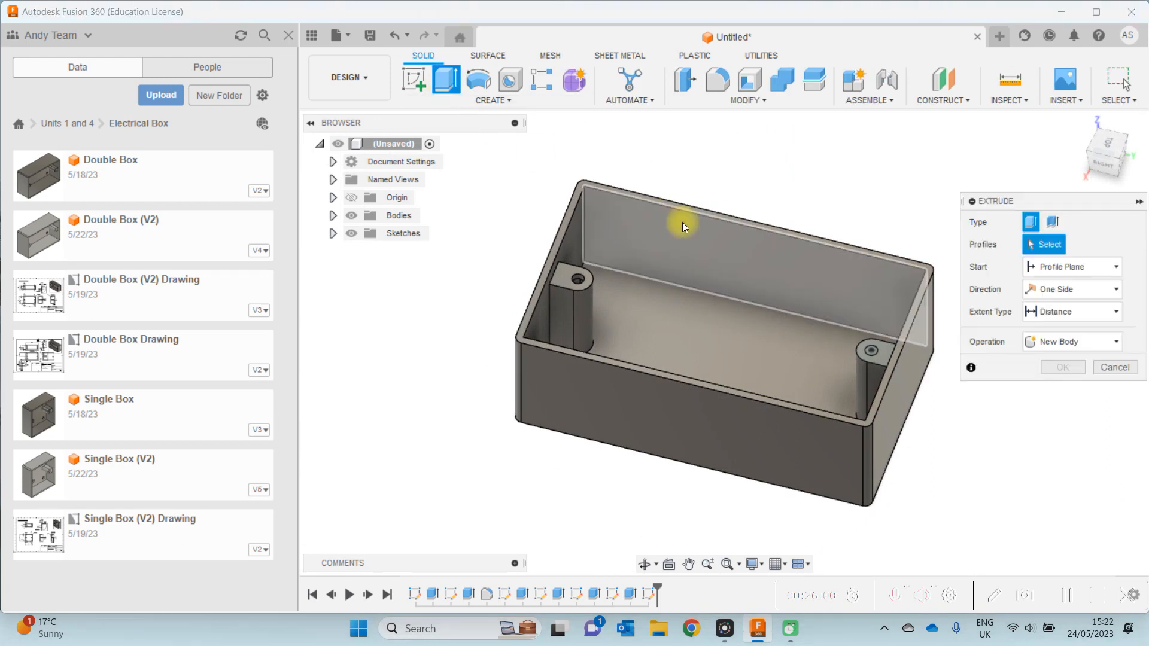
left_click(870, 350)
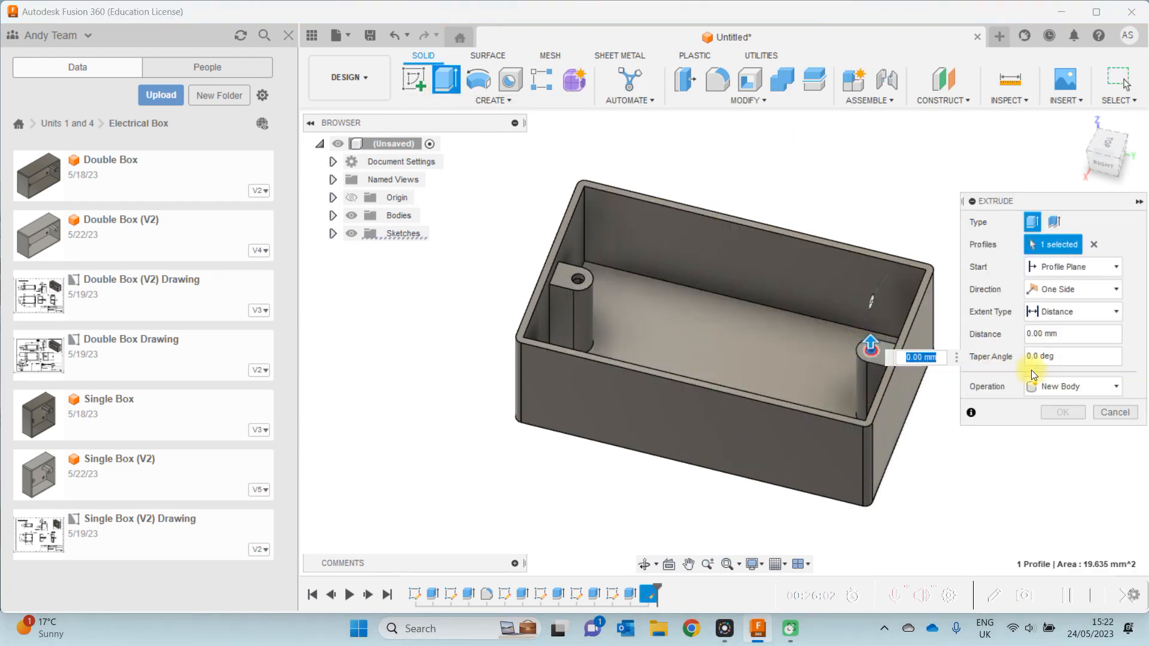
left_click(1079, 392)
left_click(1046, 414)
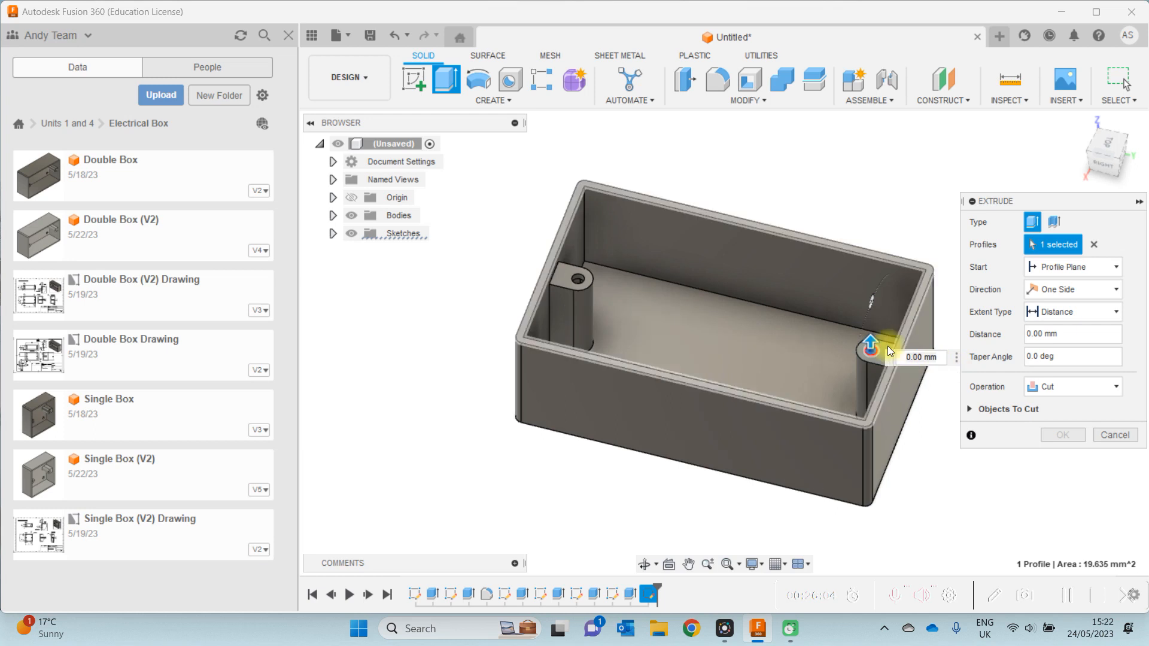
left_click_drag(867, 339, 869, 454)
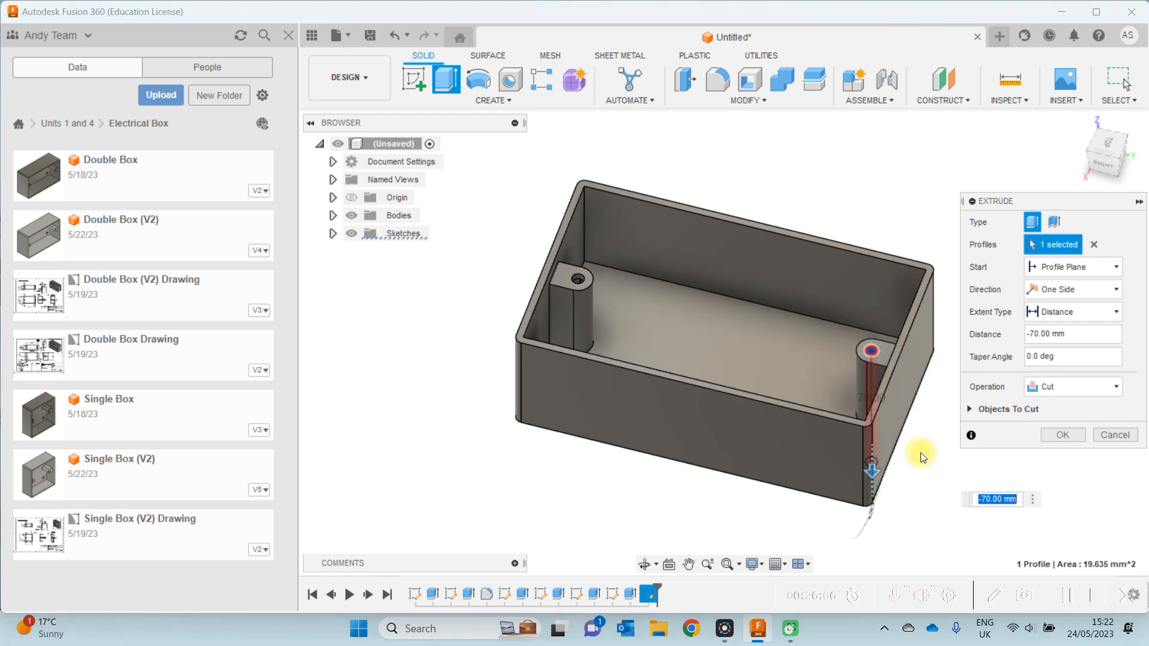
left_click(1062, 435)
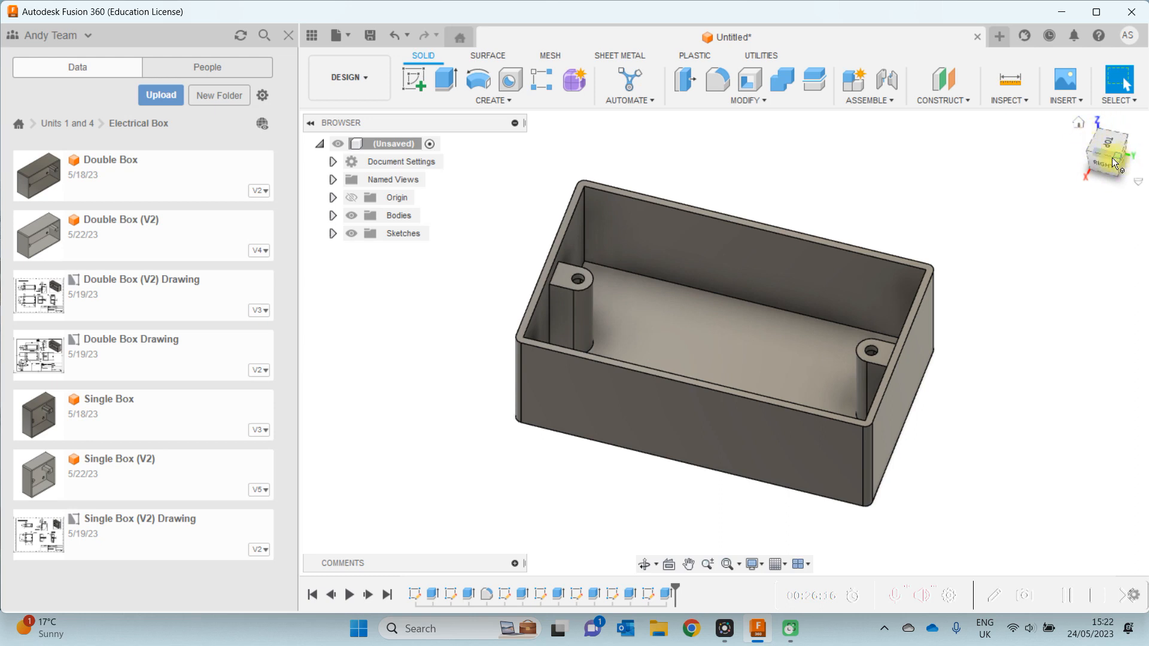
- Start a new sketch on the inside floor of the box
left_click(1108, 138)
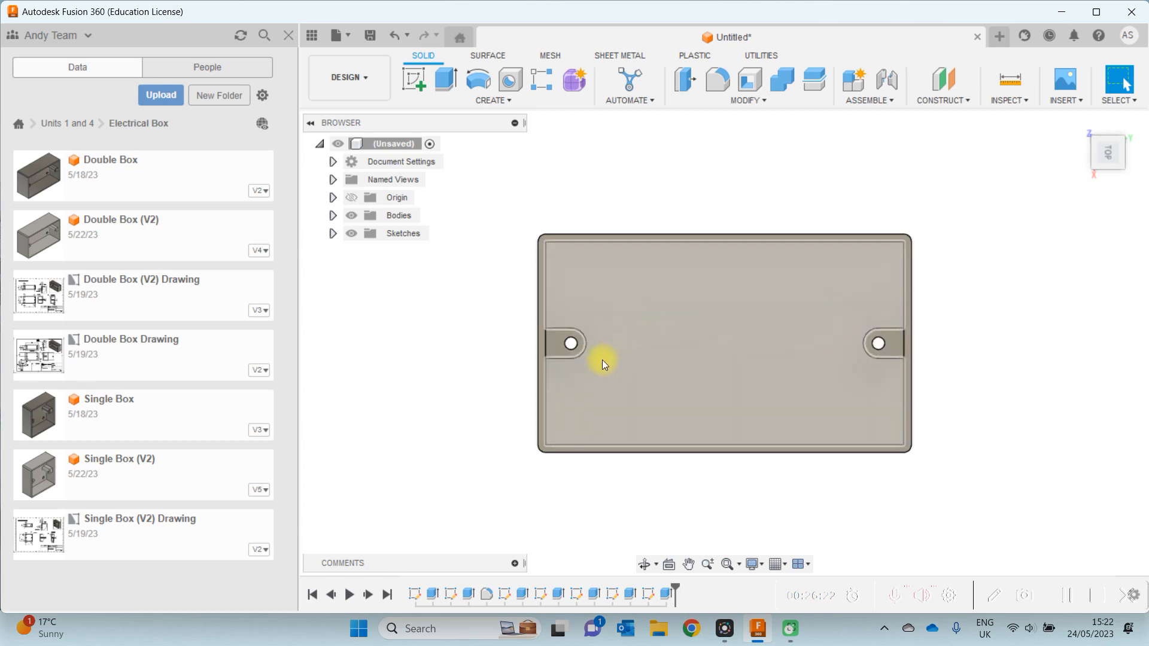
left_click(643, 563)
left_click_drag(687, 462, 690, 390)
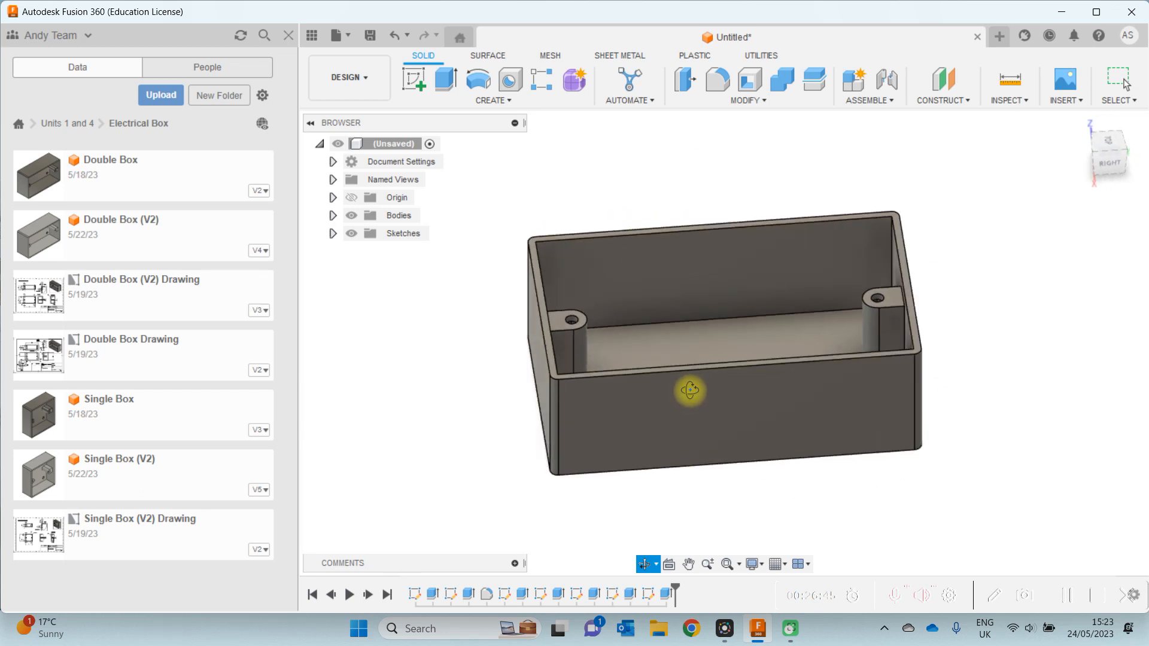
left_click_drag(689, 390, 677, 439)
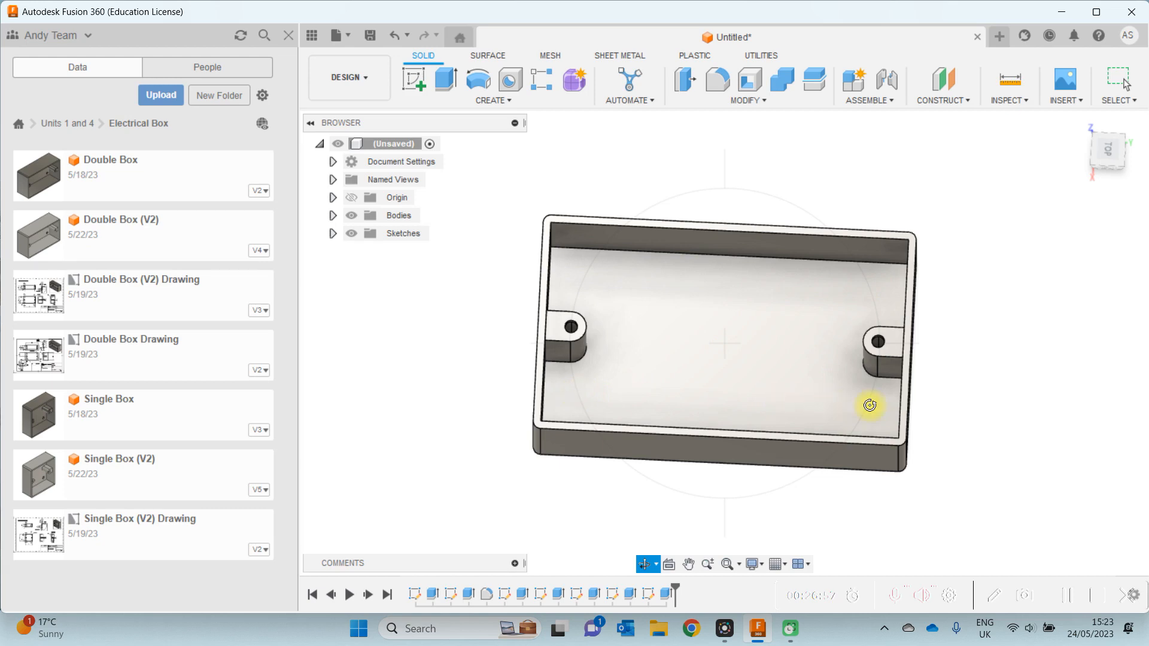
left_click(408, 75)
left_click(642, 565)
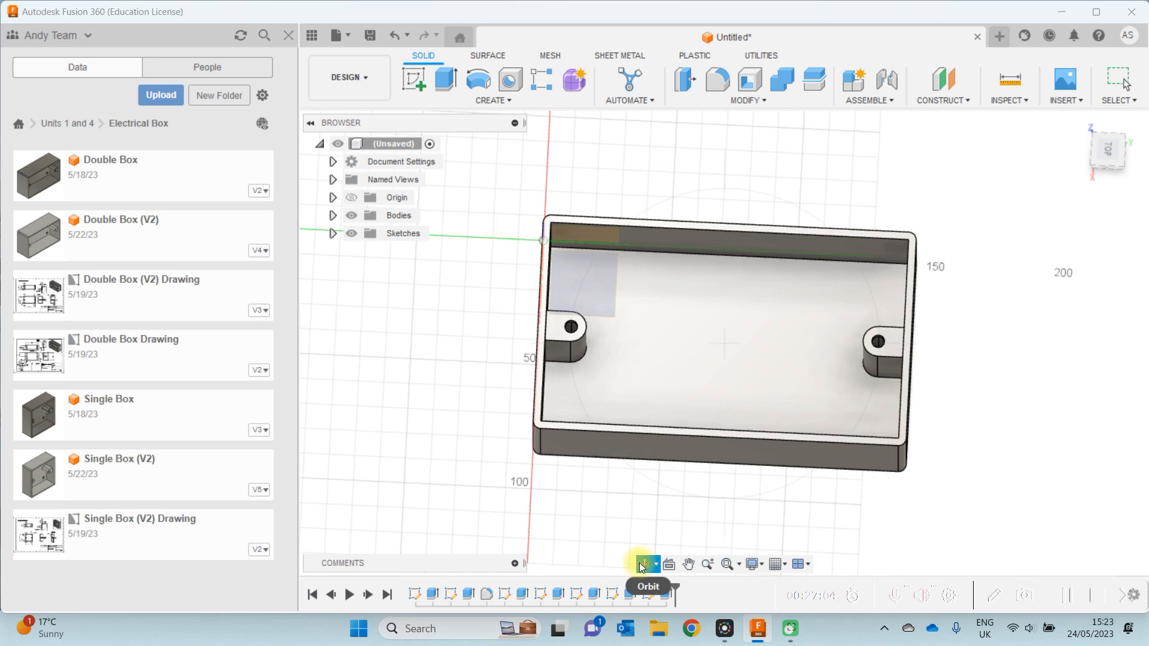
mouse_move(644, 533)
left_mouse_down()
mouse_move(605, 523)
mouse_move(625, 511)
left_mouse_up()
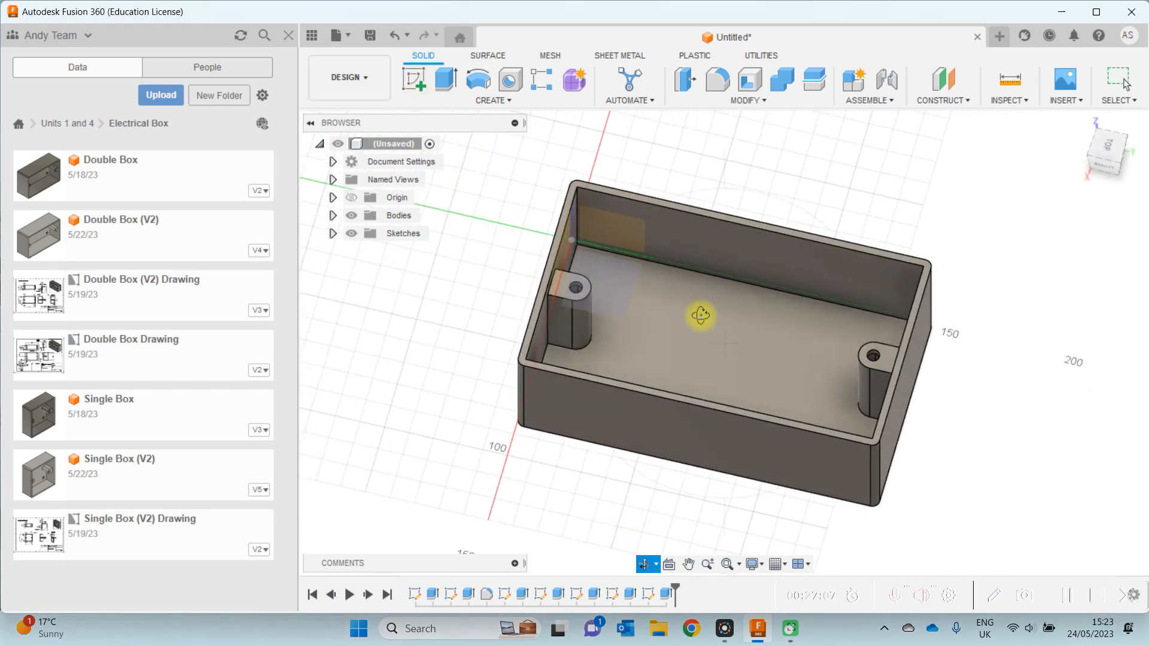
key("Escape")
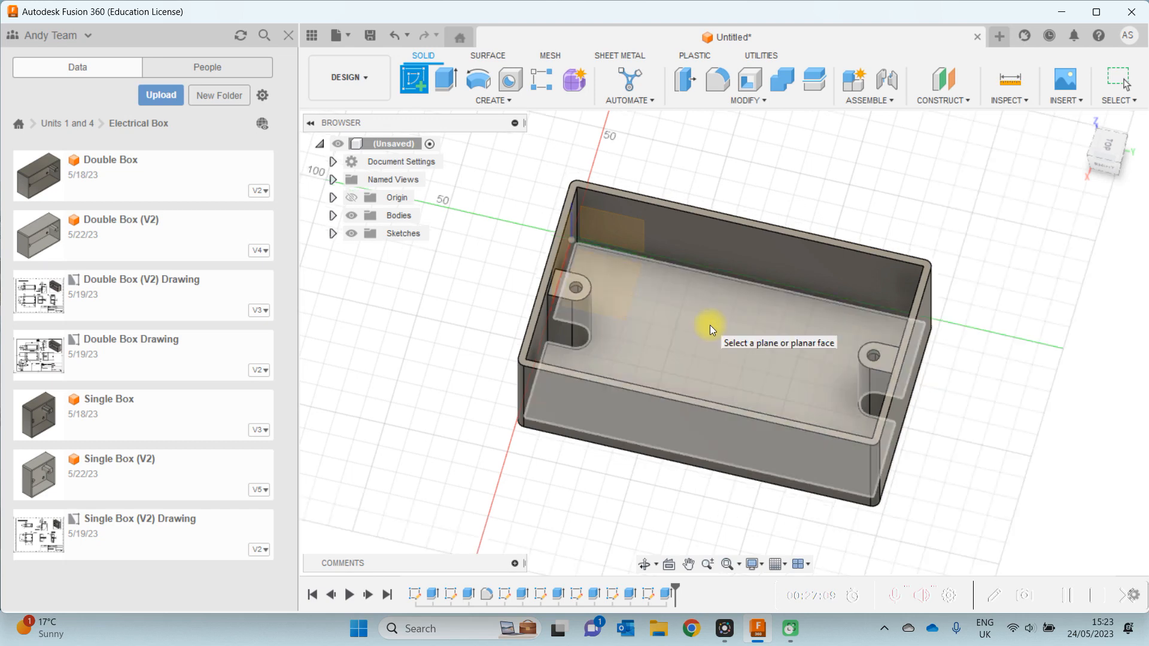
left_click(710, 324)
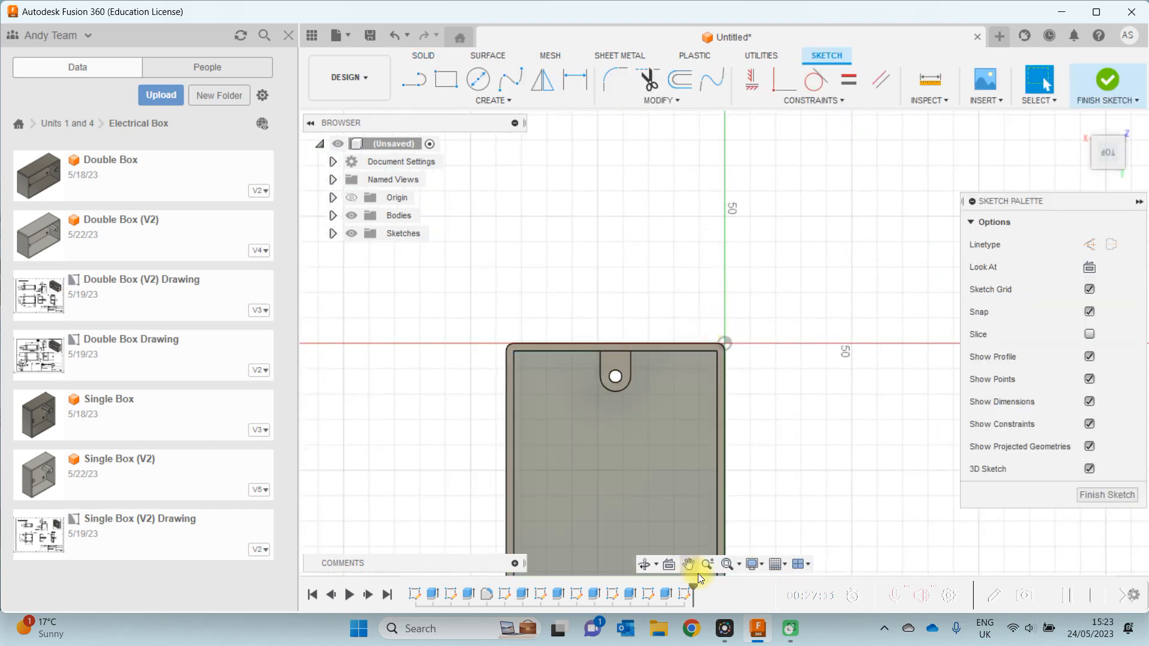
- Sketch a circle near each floor corner, about 19 mm wide at upper left, 22 mm at upper right and 20 mm at lower left
left_click(689, 566)
mouse_move(623, 513)
left_mouse_down()
mouse_move(608, 421)
mouse_move(622, 288)
left_mouse_up()
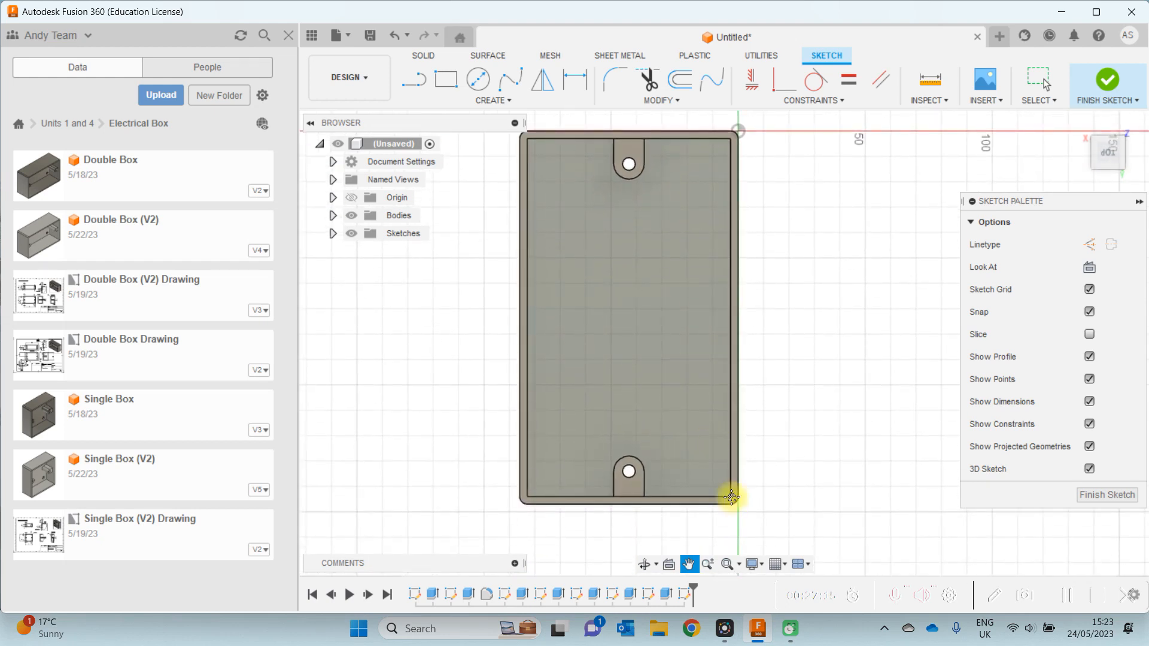
left_click(728, 567)
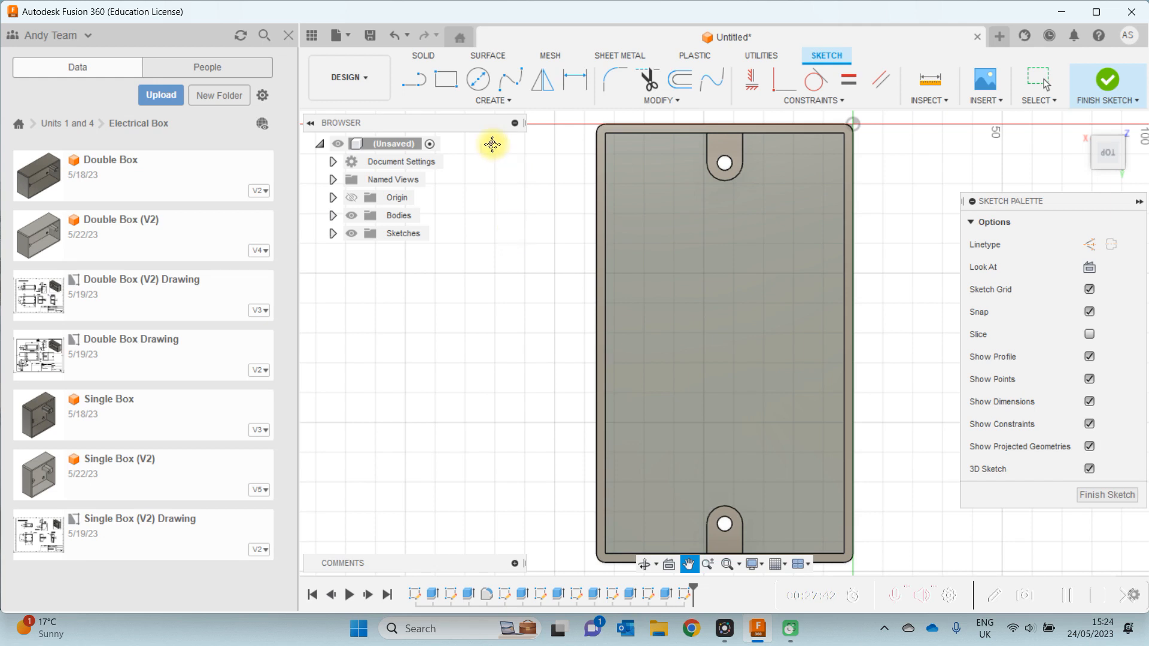
left_click(478, 79)
left_click(644, 183)
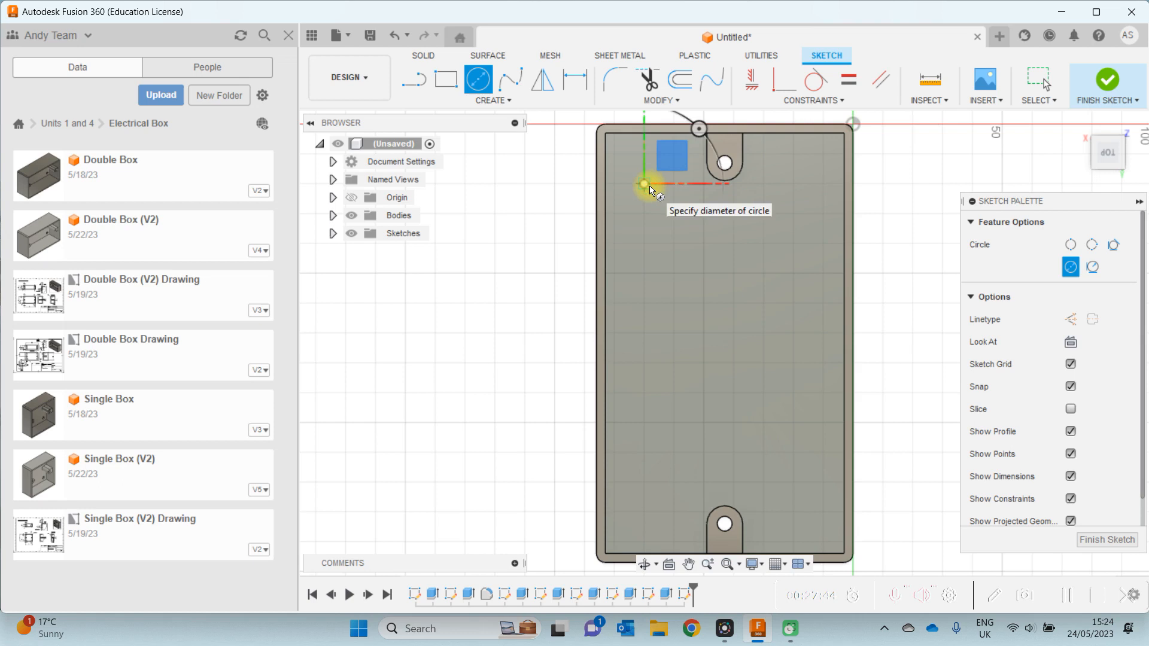
left_click(662, 205)
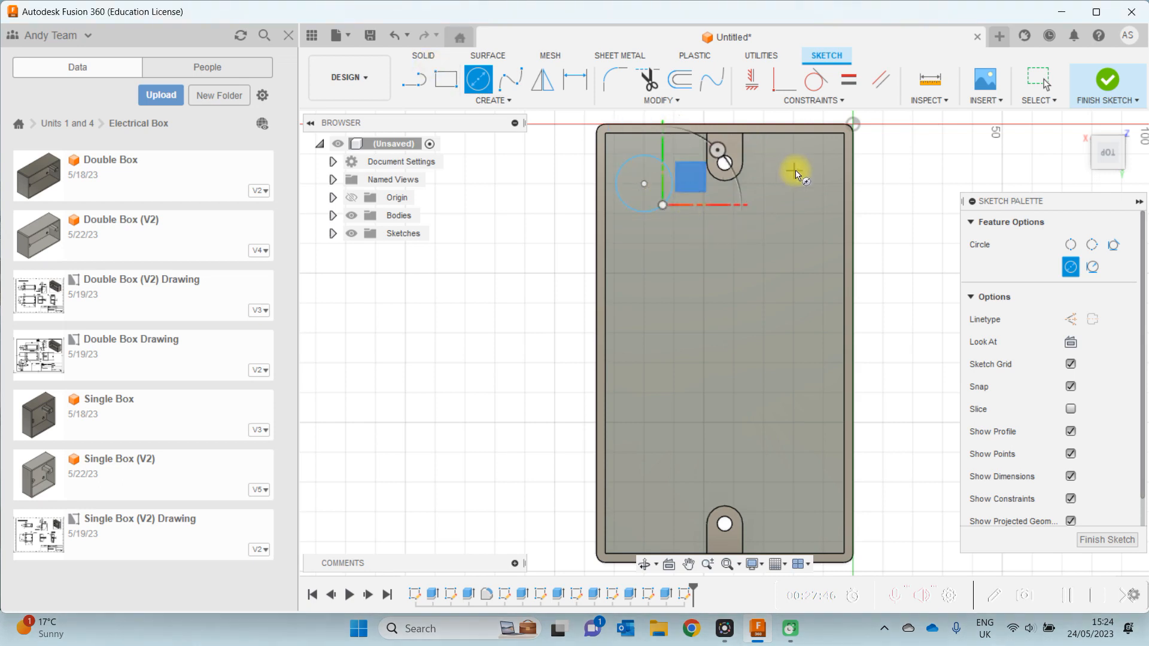
left_click(806, 184)
left_click(794, 212)
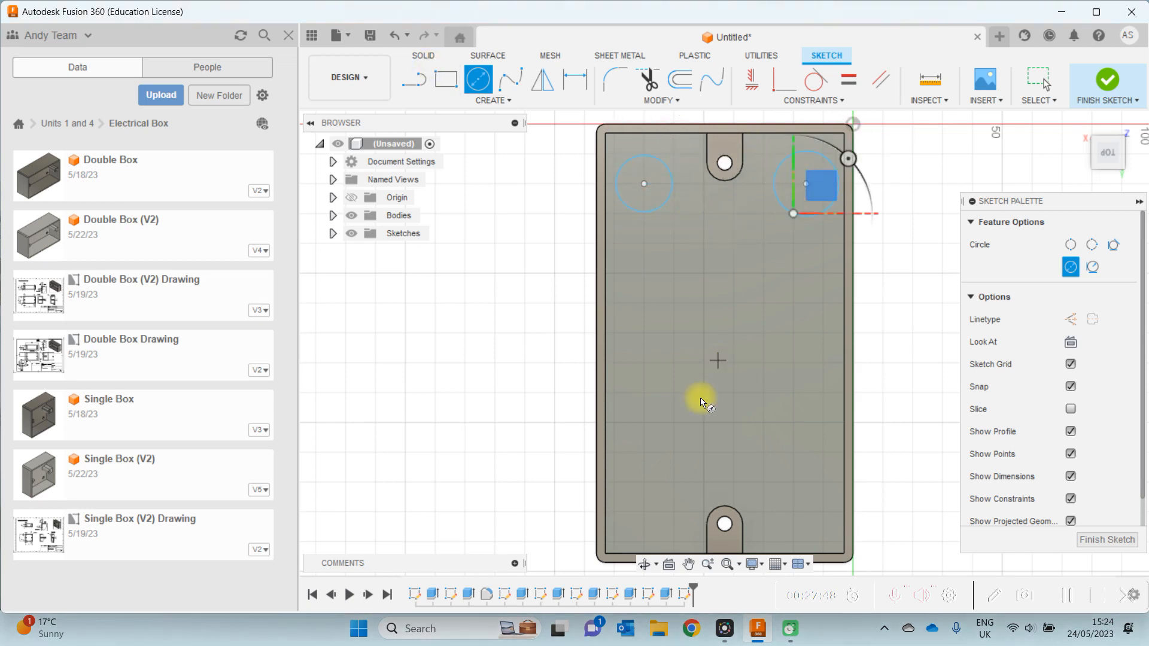
left_click(662, 486)
left_click(678, 461)
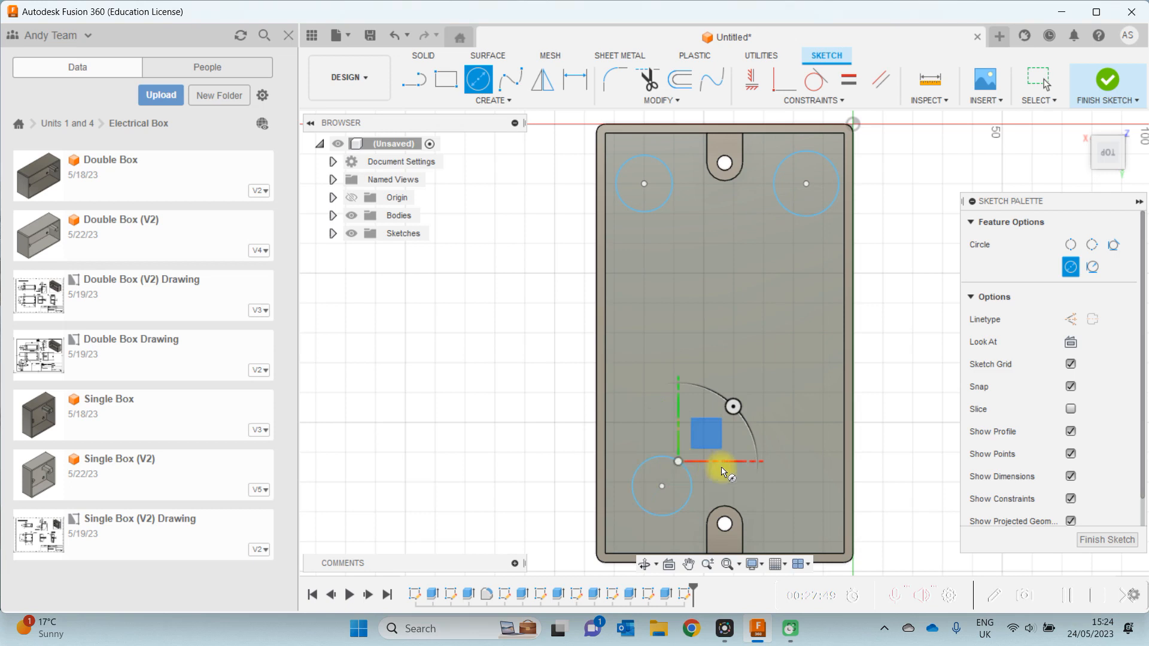
left_click(812, 501)
left_click(776, 473)
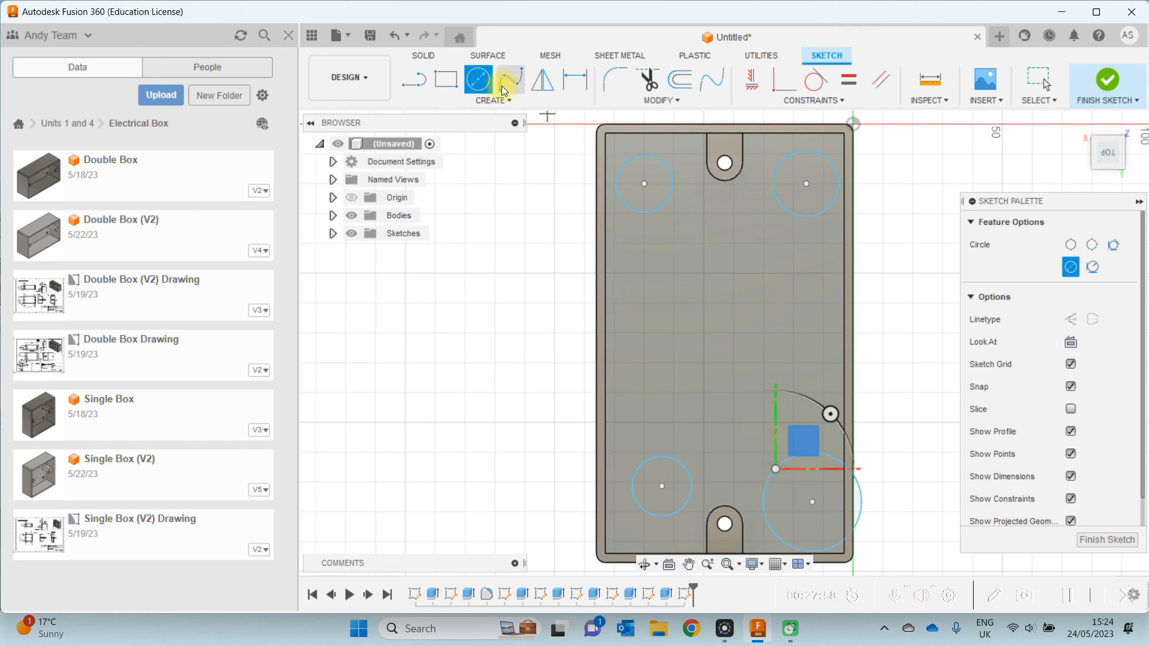
- Dimension the diameters of the two upper corner circles to 5 mm each
left_click(572, 87)
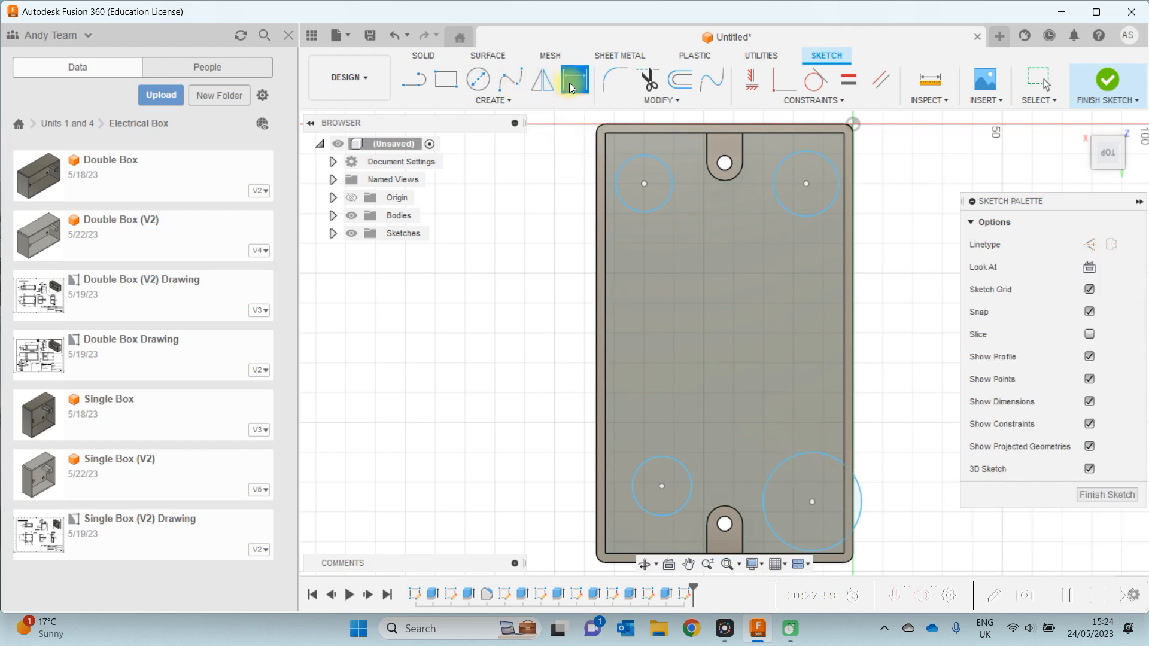
left_click(647, 212)
left_click(662, 240)
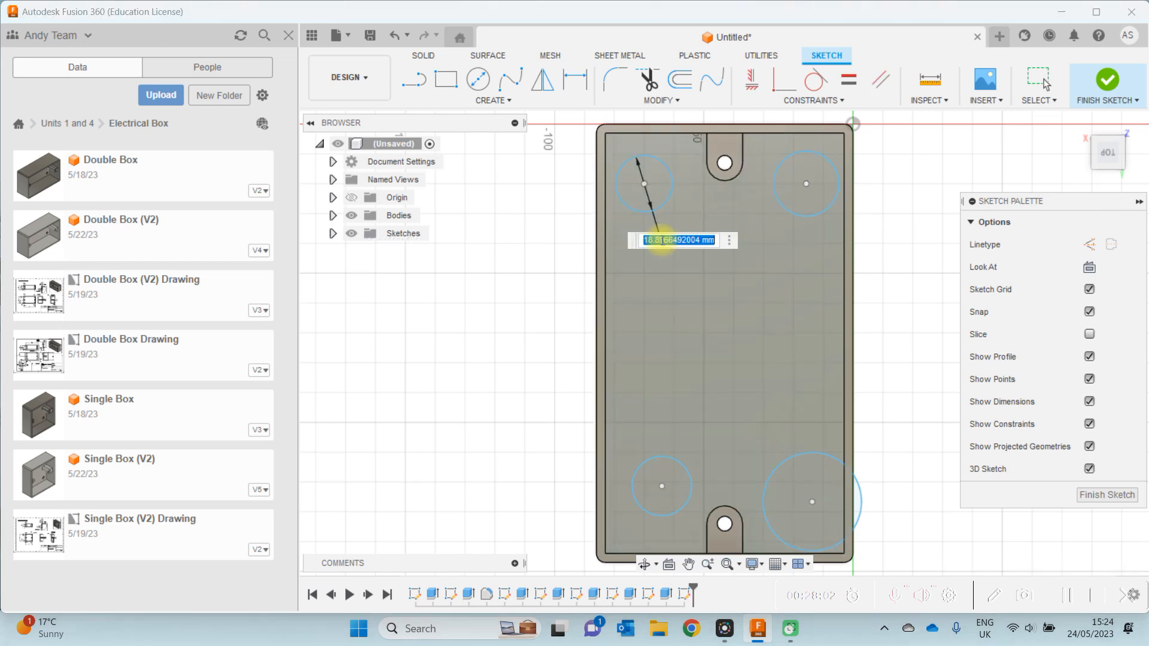
type("5")
key("Return")
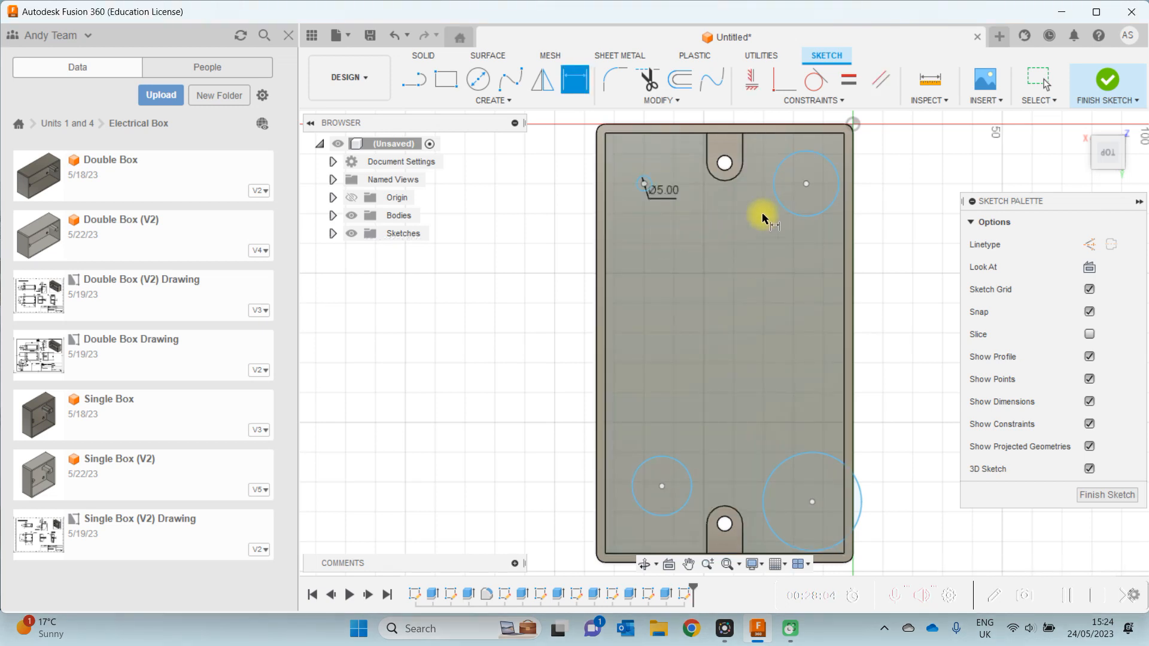
left_click(784, 210)
left_click(745, 234)
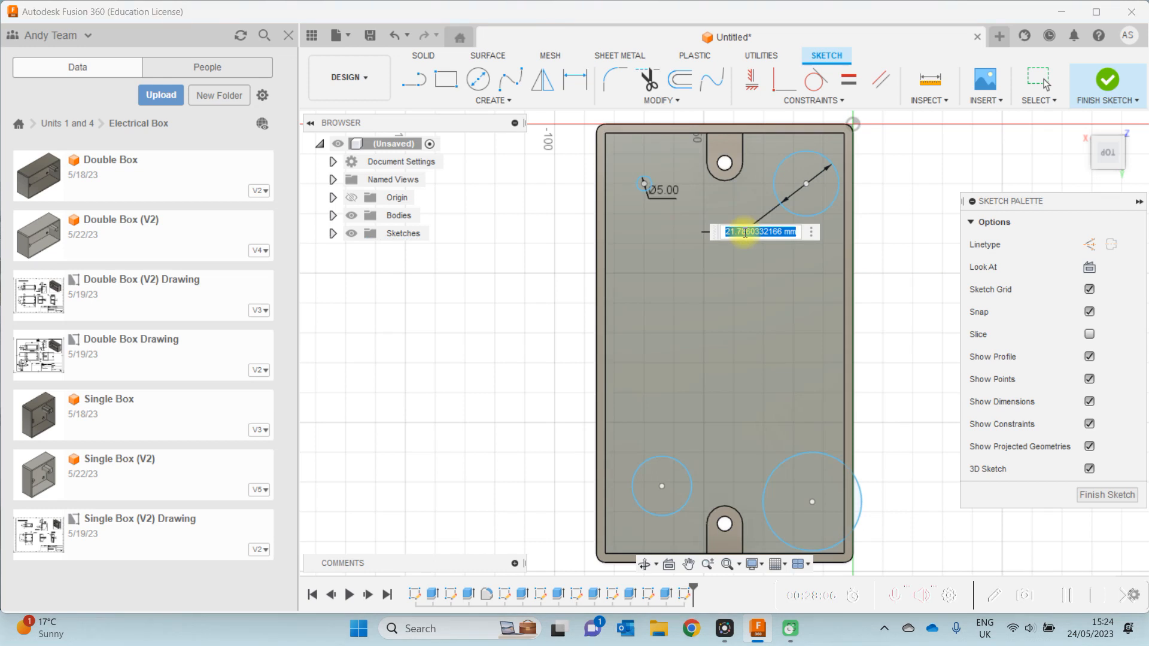
type("5")
key("Return")
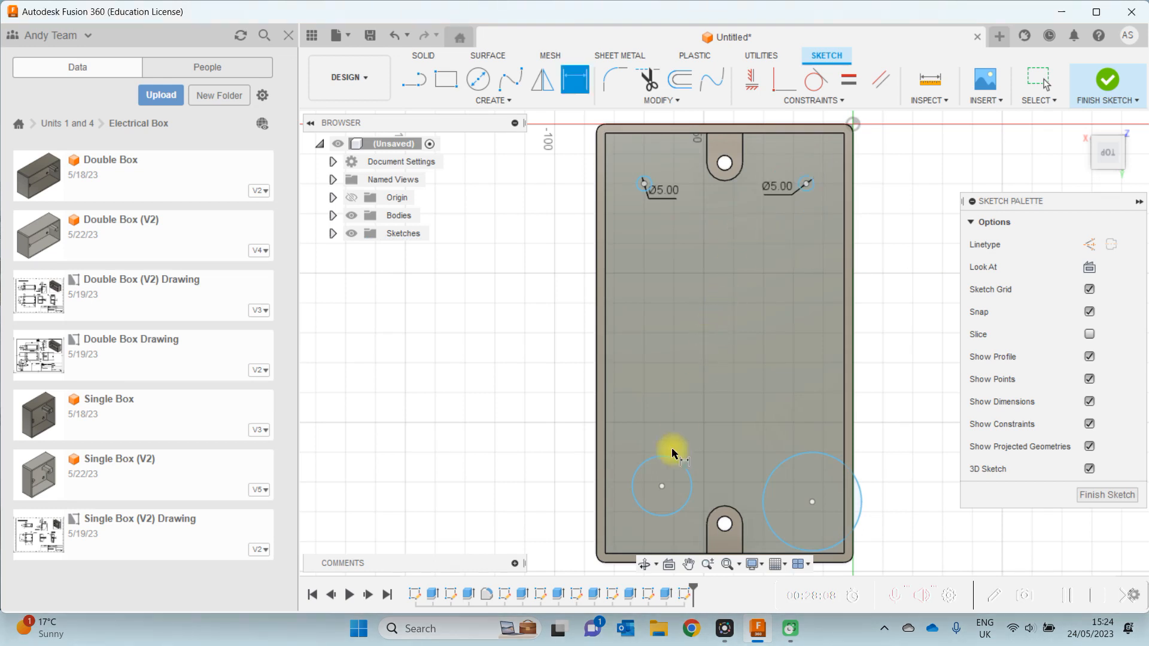
- Dimension the diameters of the two lower corner circles to 5 mm each
left_click(694, 422)
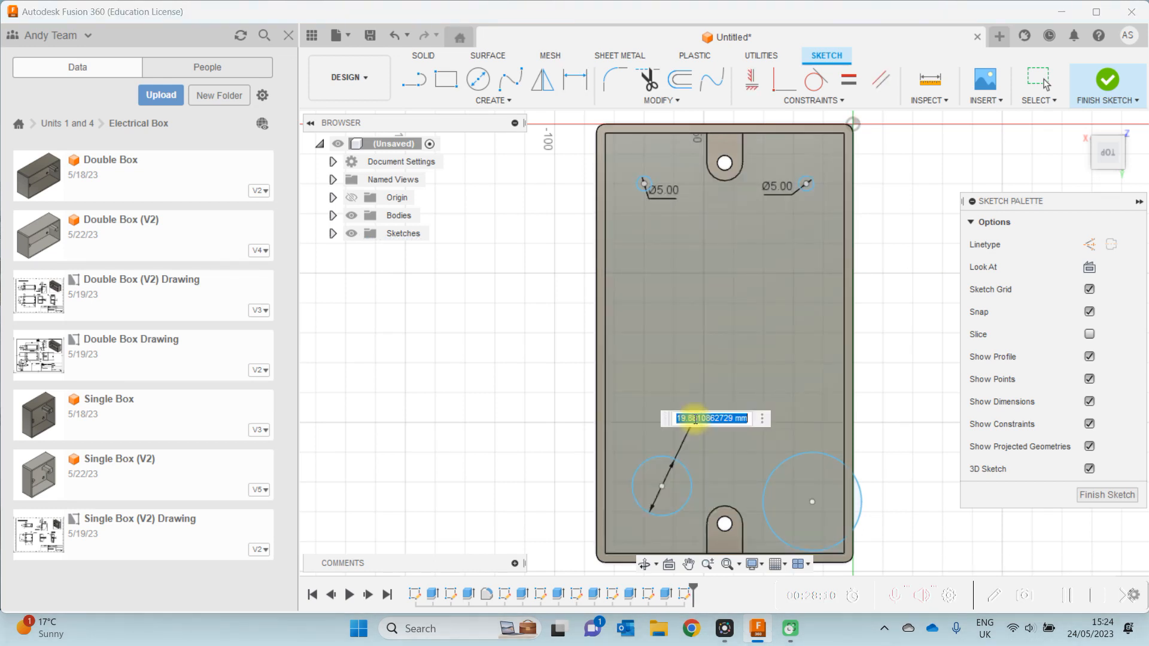
type("5")
key("Return")
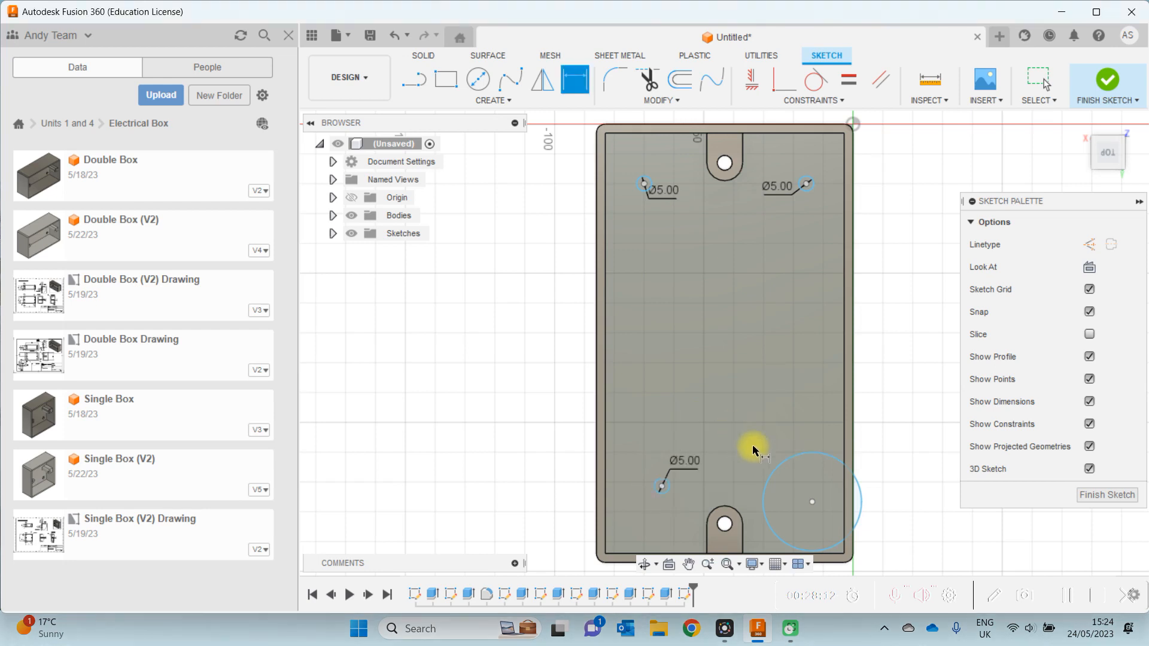
left_click(779, 476)
left_click(737, 427)
type("5")
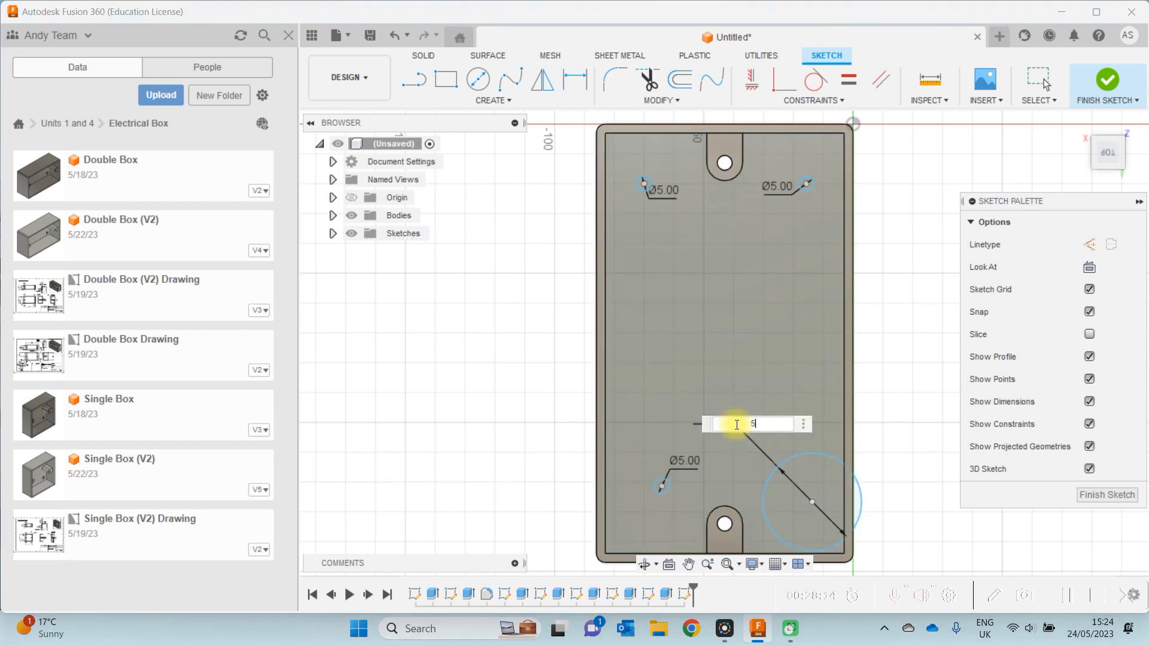
key("Return")
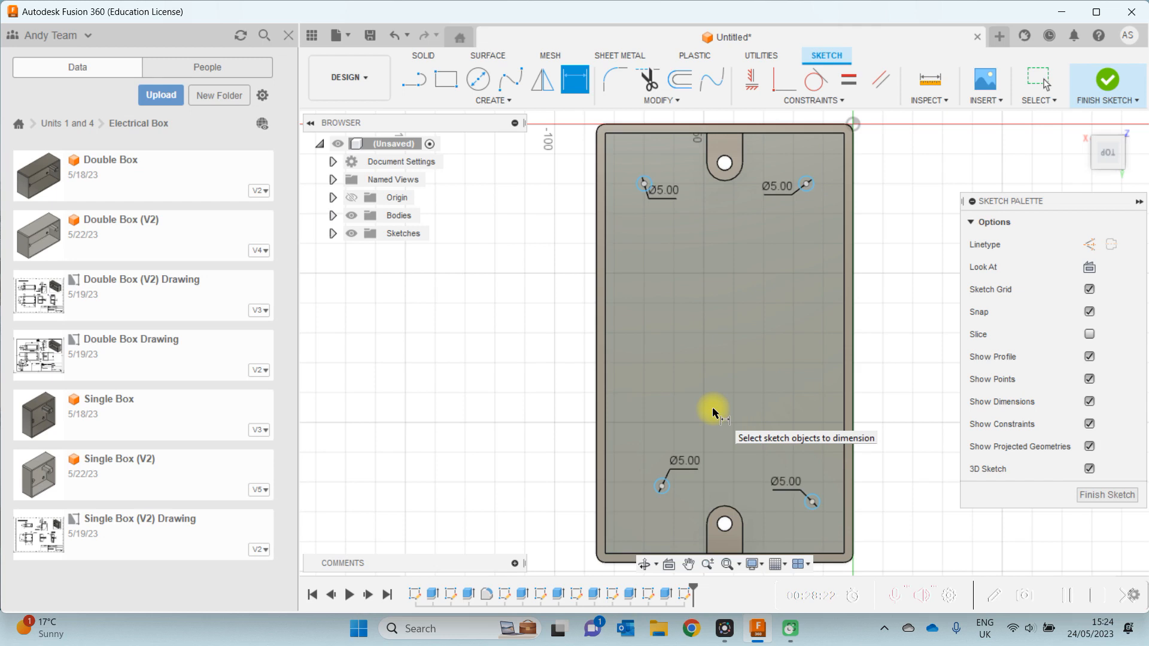
- Position the upper-left circle's centre 13 mm from the box's outer left edge and 13 mm from its outer top edge
left_click(597, 177)
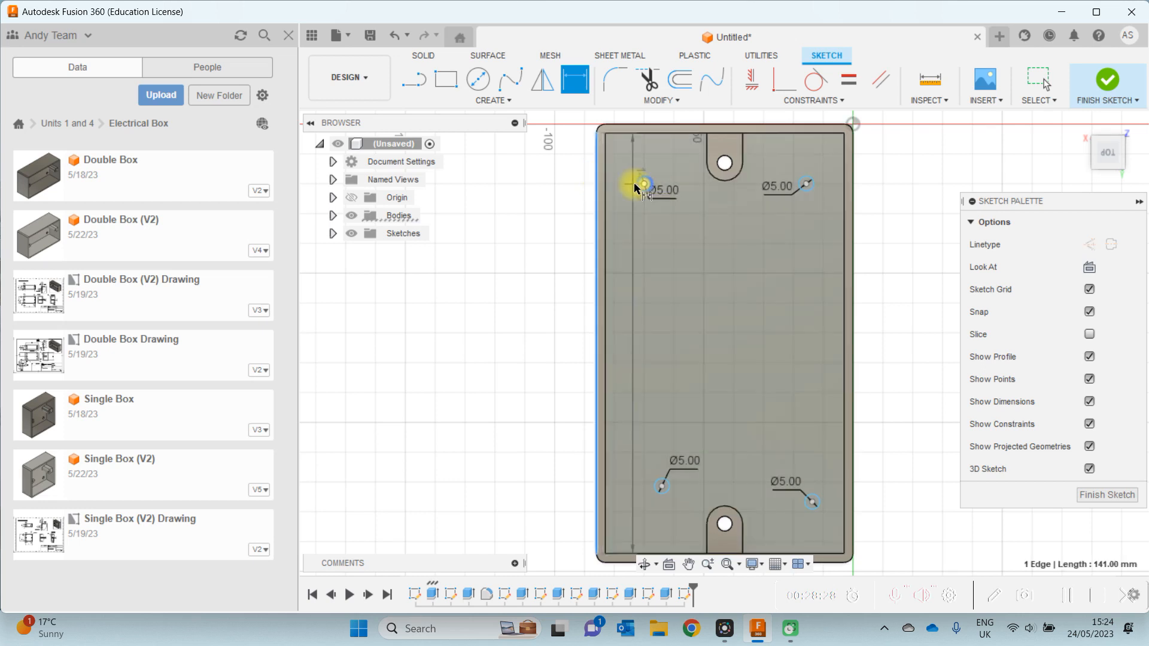
left_click(642, 184)
left_click(630, 244)
key("BackSpace")
type("13")
key("Return")
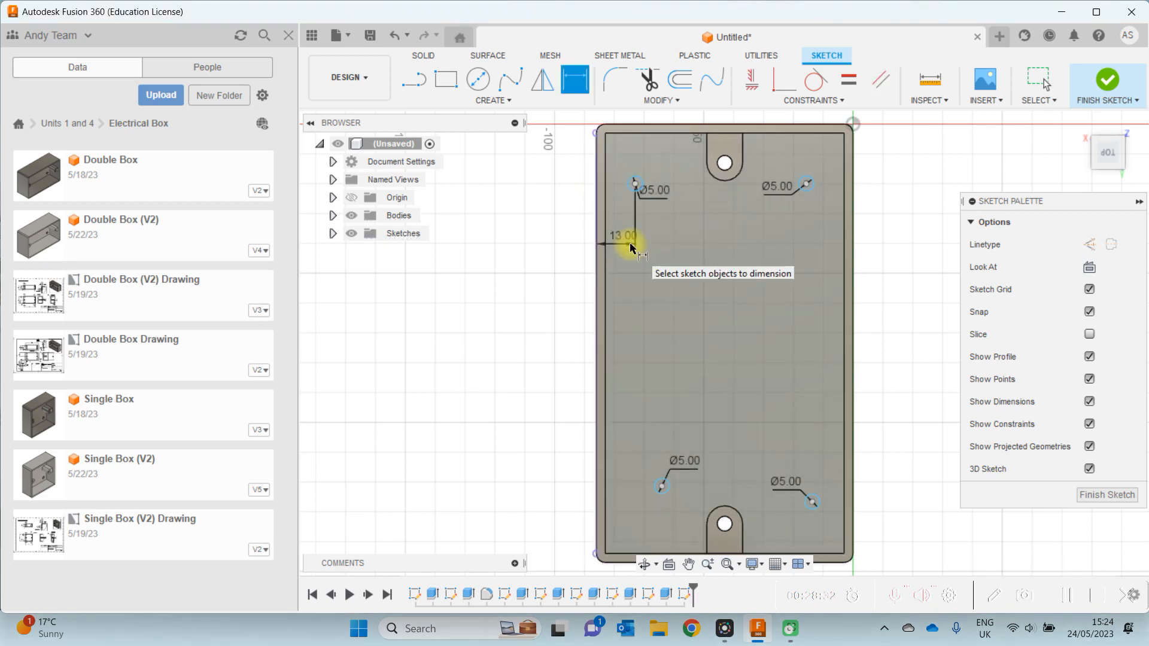
left_click(635, 185)
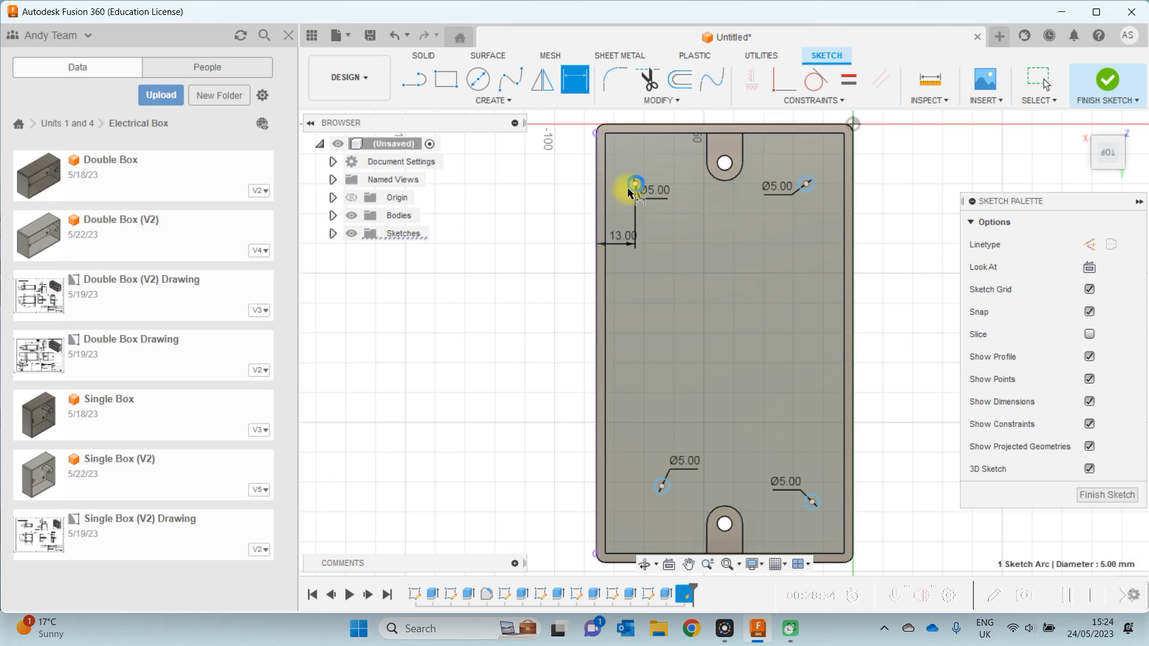
left_click(638, 123)
left_click(569, 174)
type("13")
key("Return")
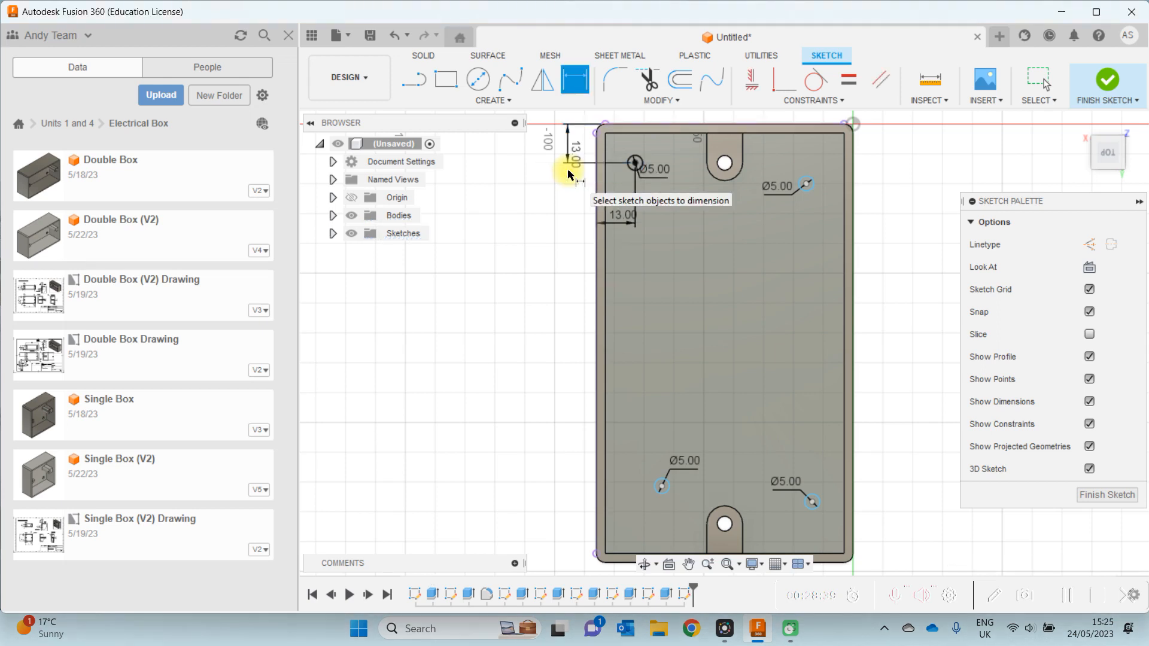
- Position the upper-right circle's centre 13 mm from the box's outer right edge and 13 mm from its outer top edge
left_click(852, 187)
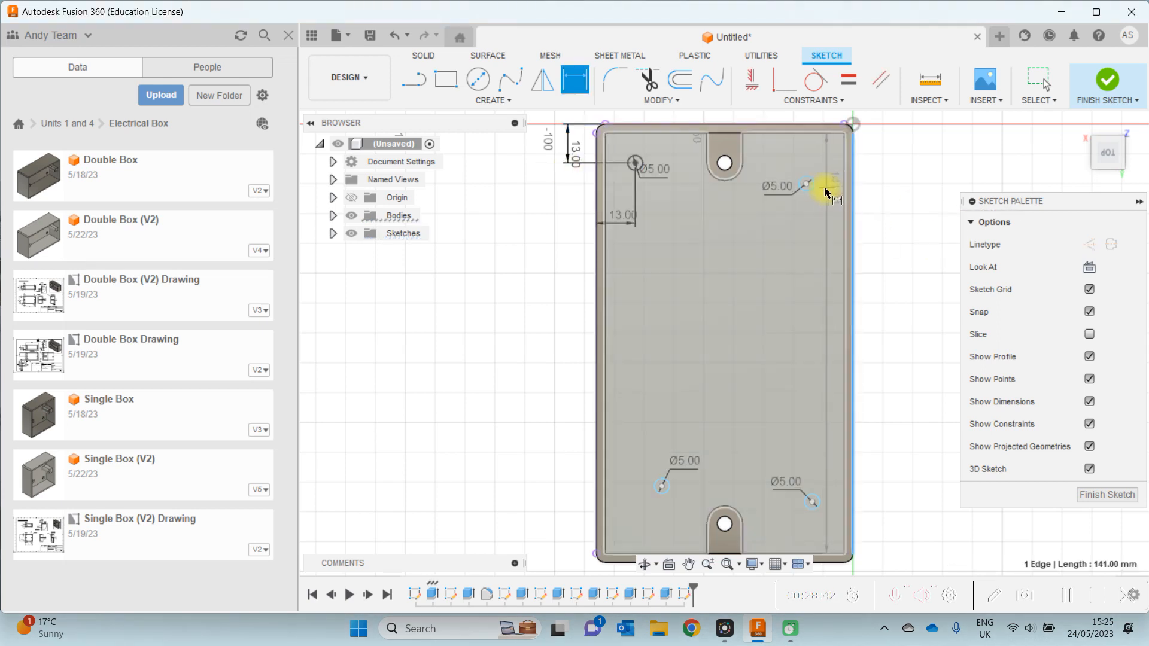
left_click(807, 184)
left_click(822, 228)
type("13")
key("Return")
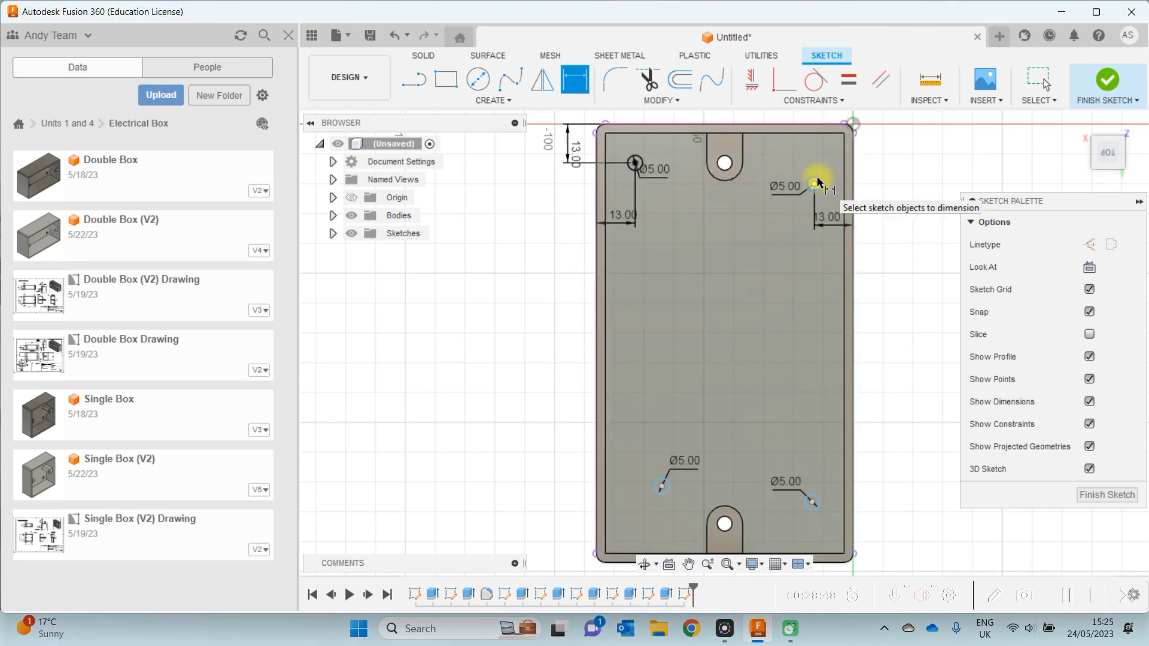
left_click(818, 129)
left_click(814, 183)
left_click(896, 154)
type("13")
key("Return")
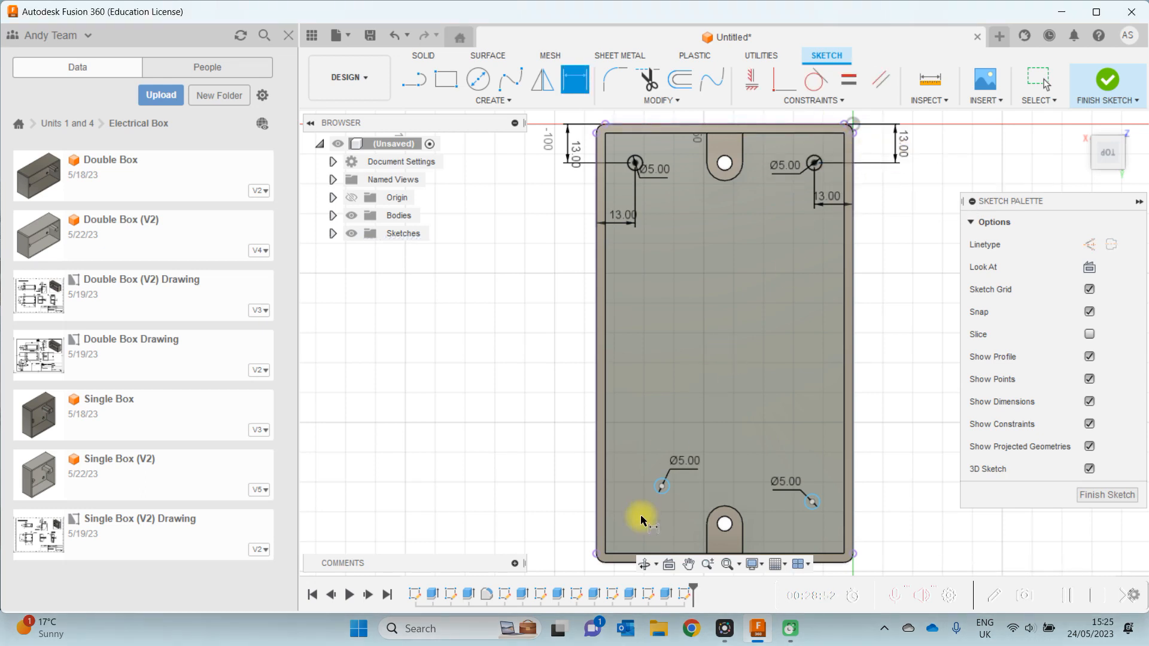
- Position the lower-left circle's centre 13 mm from the box's outer left edge and 13 mm from its outer bottom edge
left_click(658, 493)
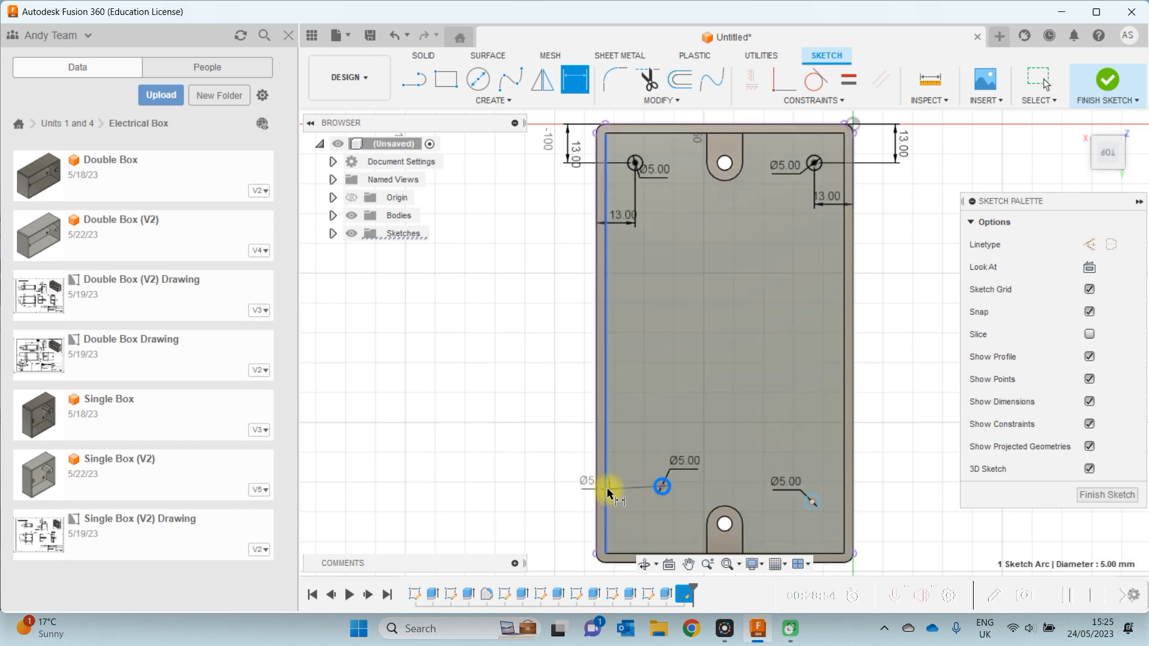
left_click(596, 495)
left_click(619, 430)
type("13")
key("Return")
left_click(633, 488)
left_click(624, 566)
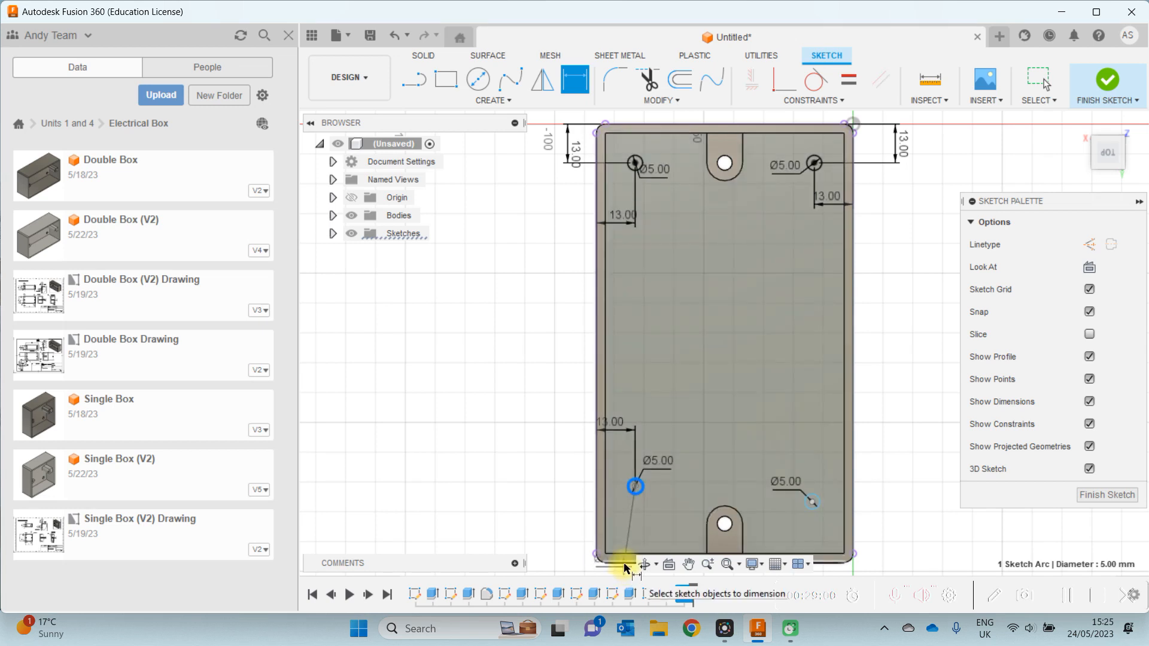
left_click(507, 524)
type("13")
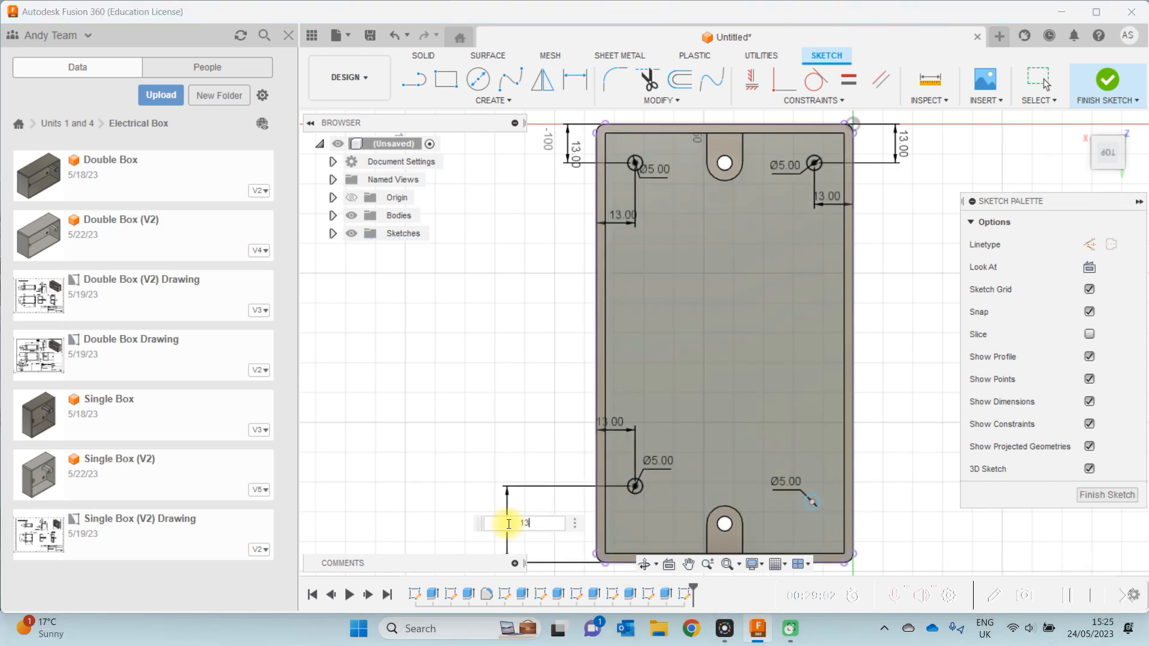
key("Return")
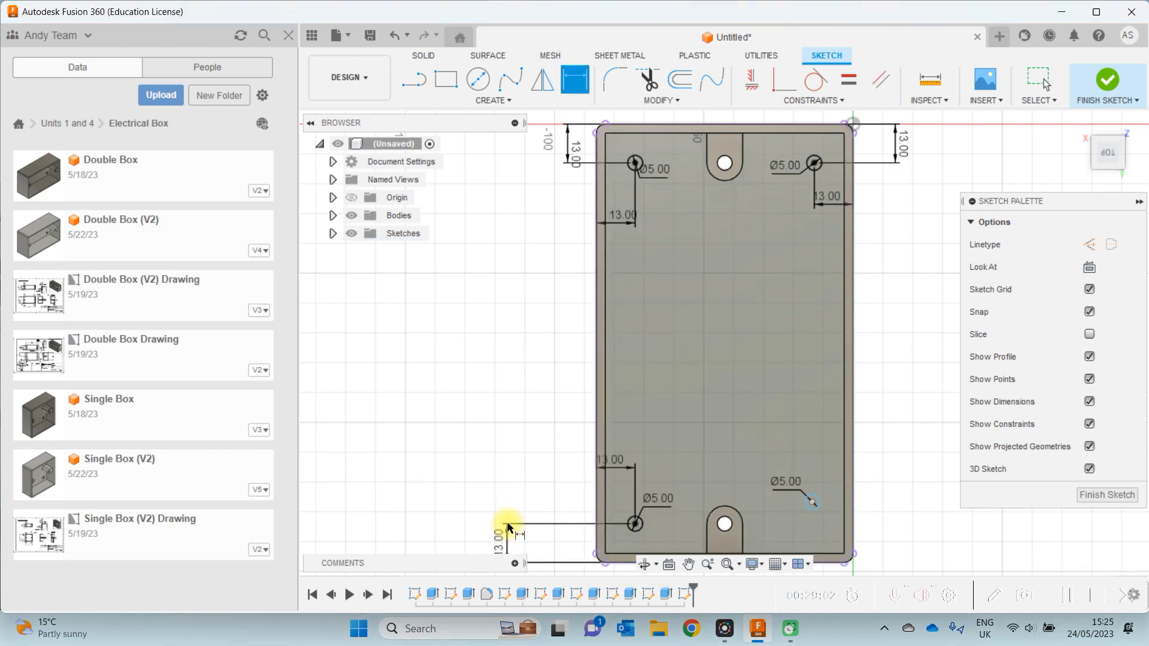
- Position the lower-right circle's centre 13 mm from the box's outer right edge and 13 mm from its outer bottom edge, and finish the sketch
left_click(853, 498)
left_click(820, 503)
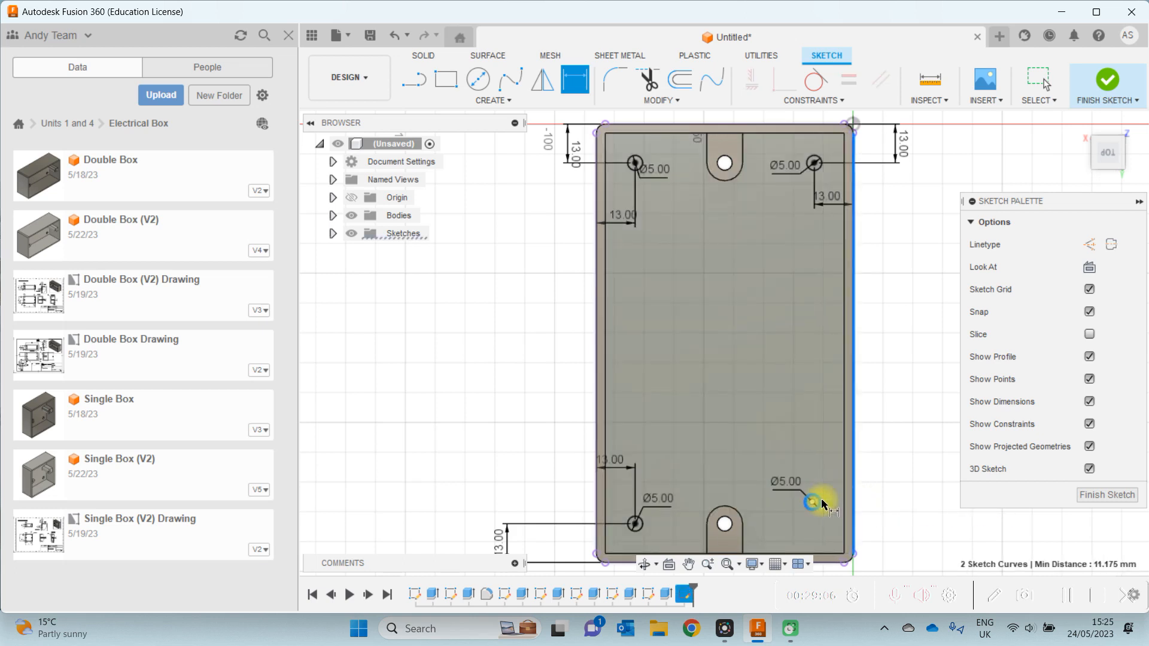
left_click(821, 448)
type("13")
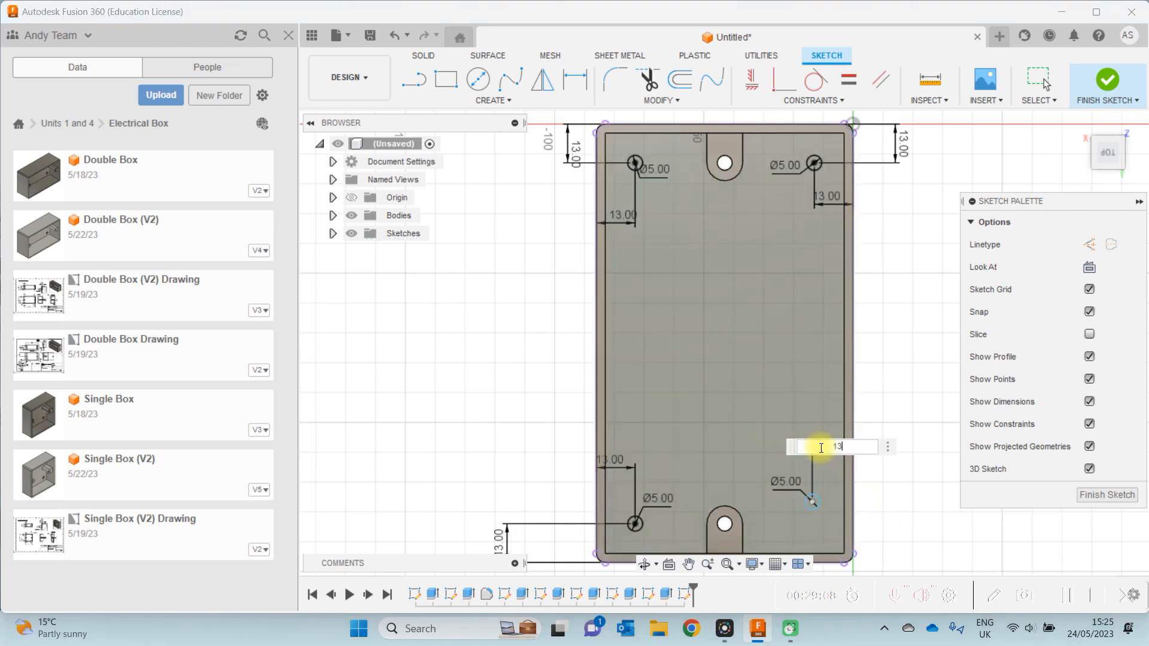
key("Return")
left_click(832, 563)
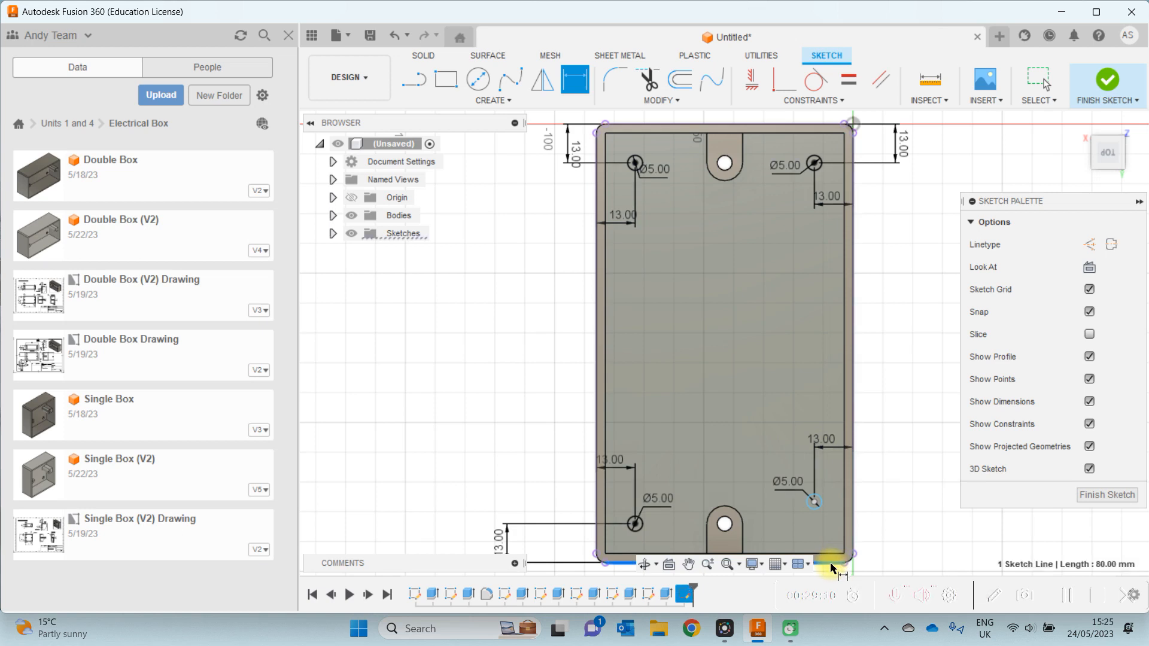
left_click(815, 503)
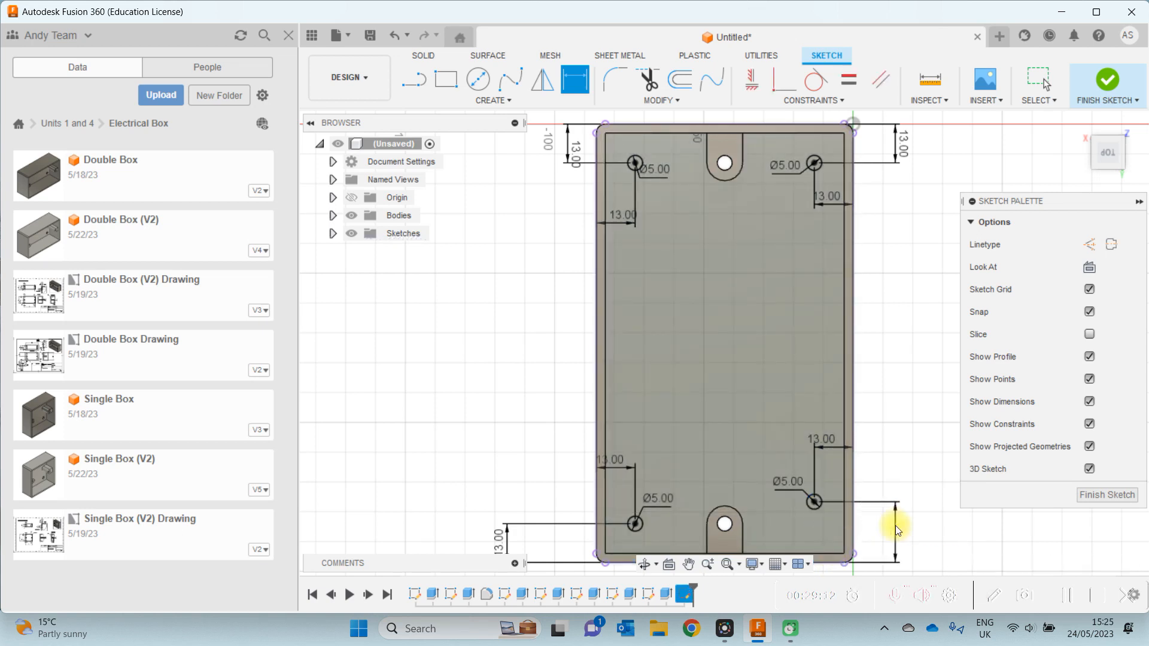
left_click(896, 526)
type("1")
key("Return")
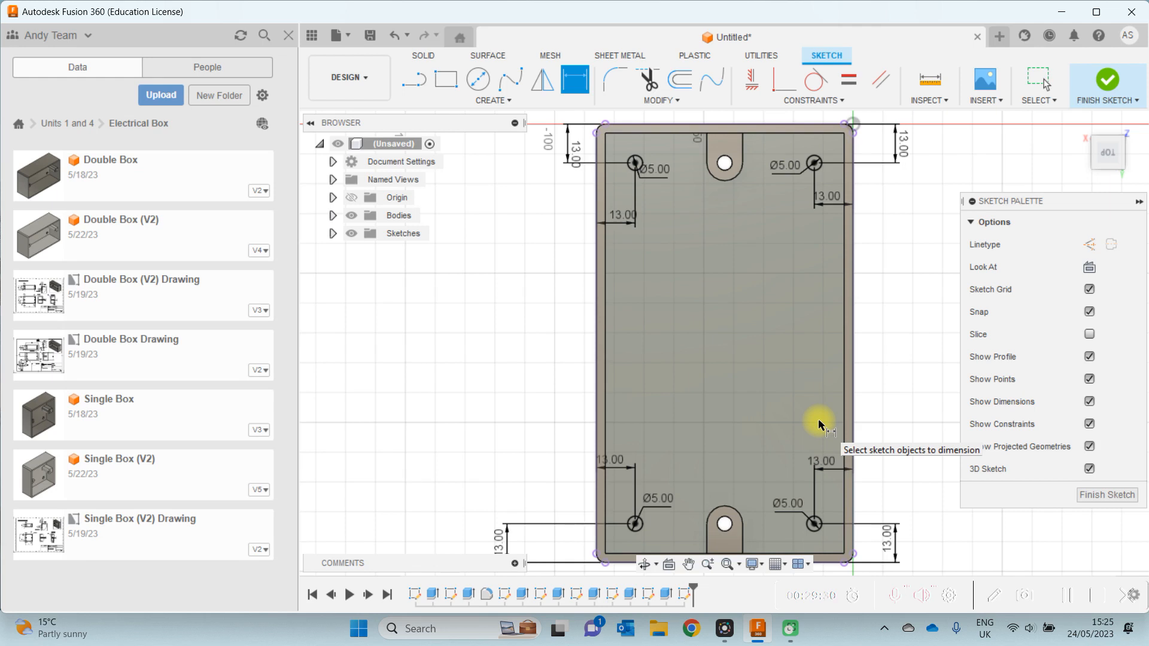
left_click(1104, 494)
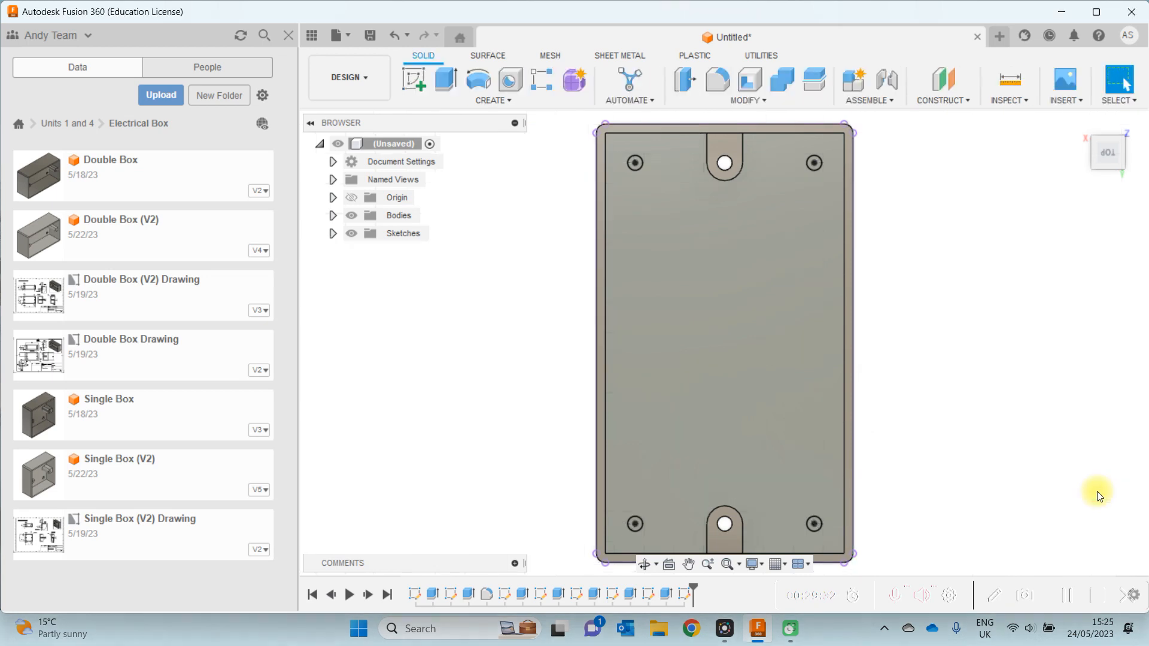
- Extrude the four 5 mm corner circles down into the box floor as a cut with a distance of -1.5 mm
left_click(444, 80)
left_click(636, 164)
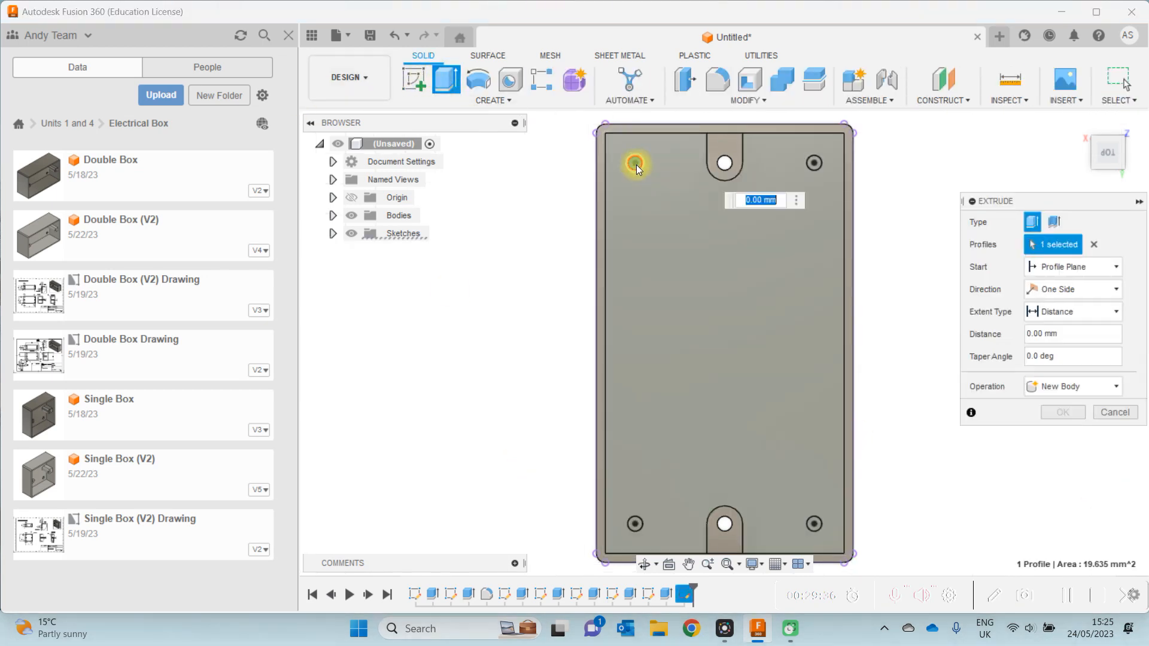
left_click(814, 164)
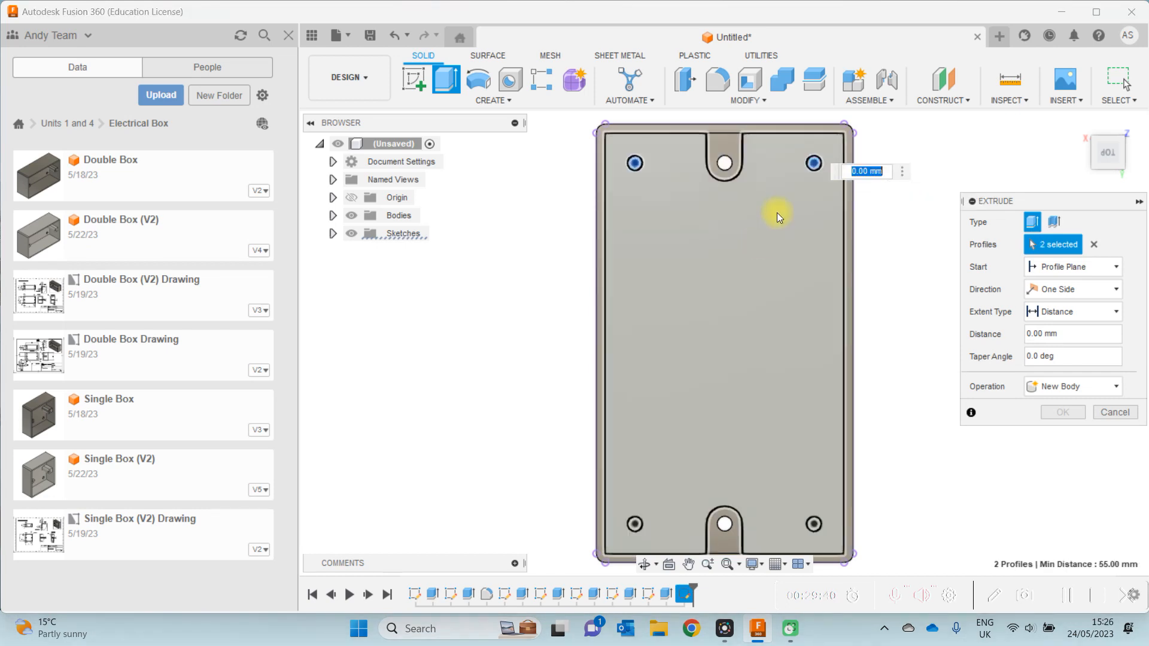
left_click(634, 523)
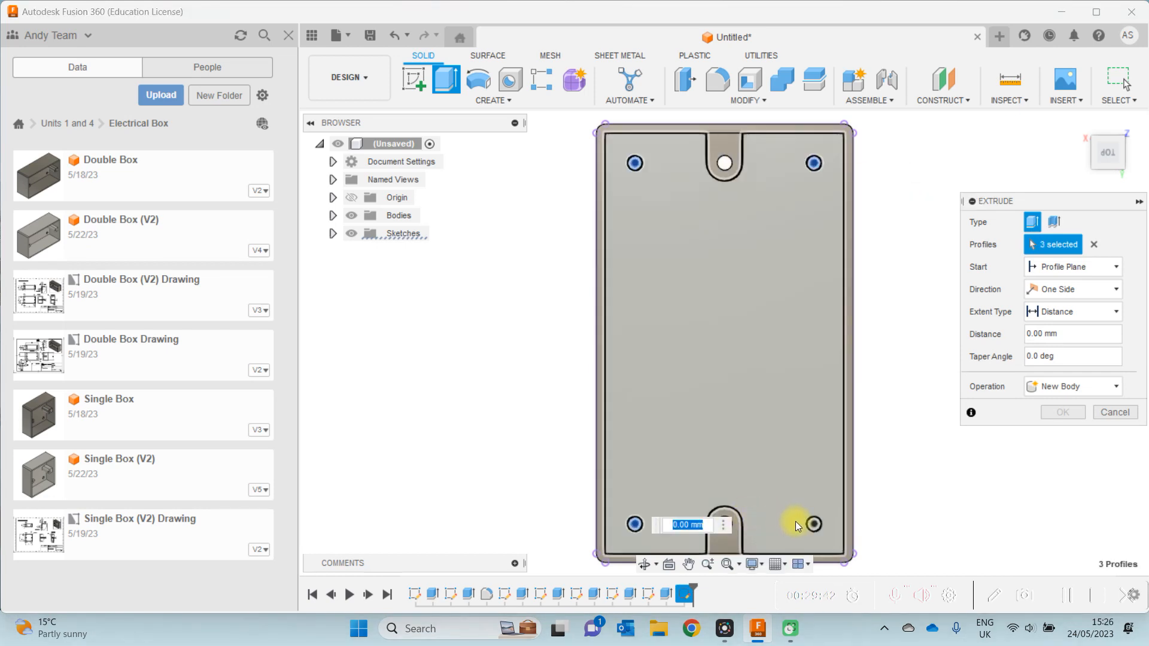
left_click(813, 523)
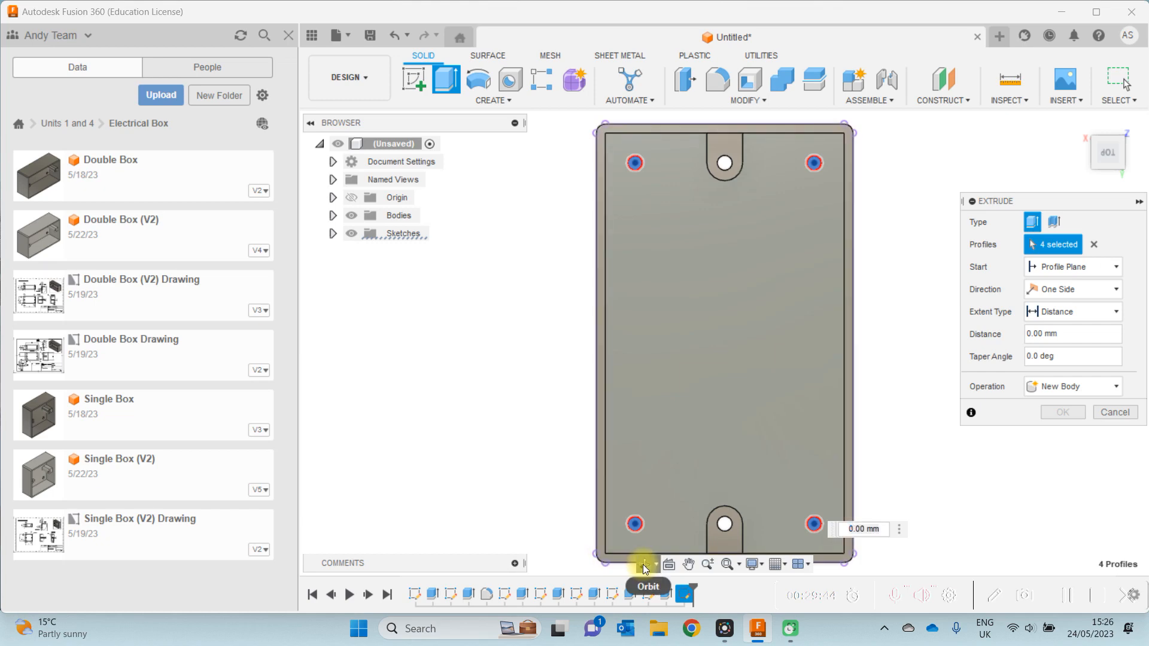
left_click(643, 564)
left_click_drag(577, 493, 303, 410)
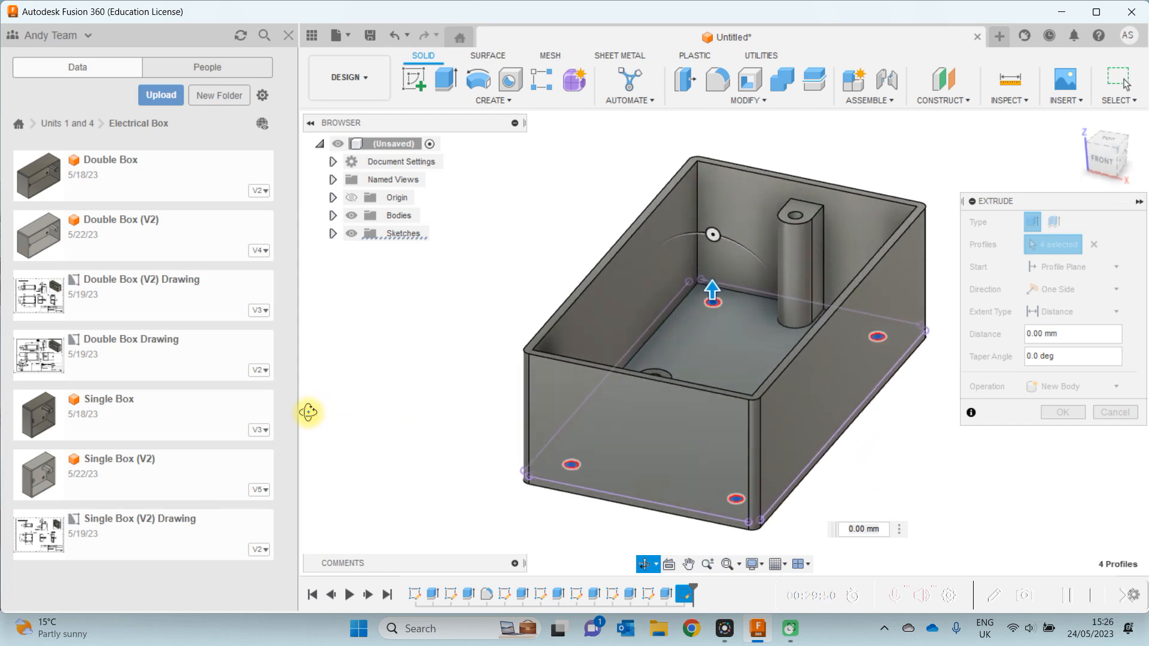
left_click(655, 388)
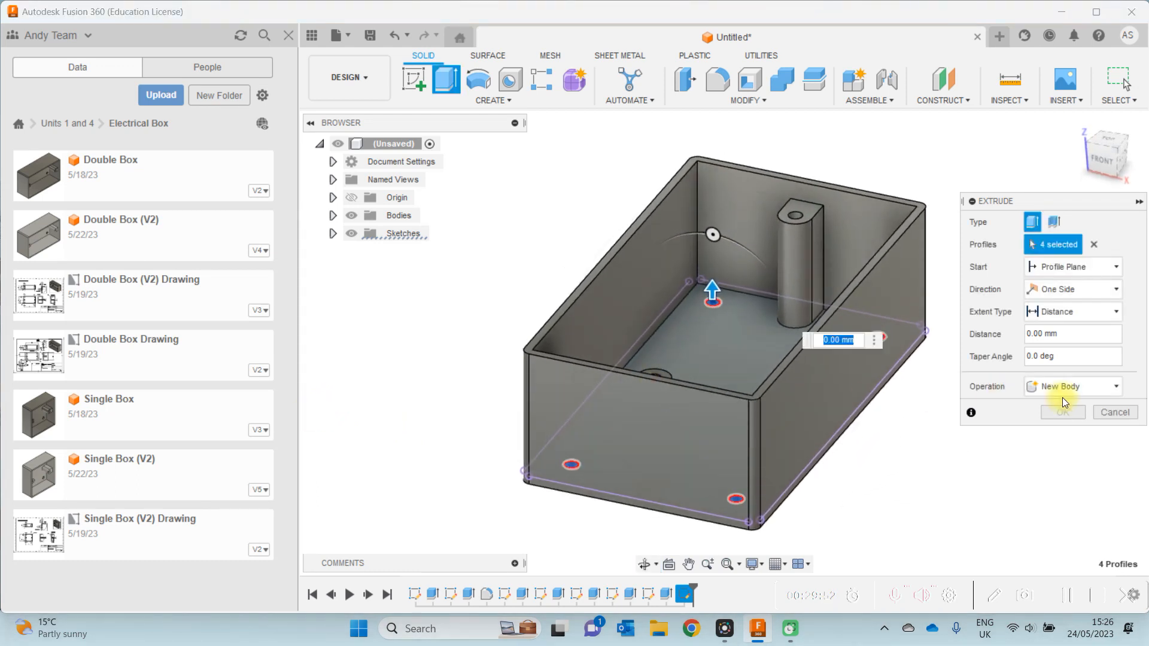
left_click(1076, 388)
left_click(1067, 421)
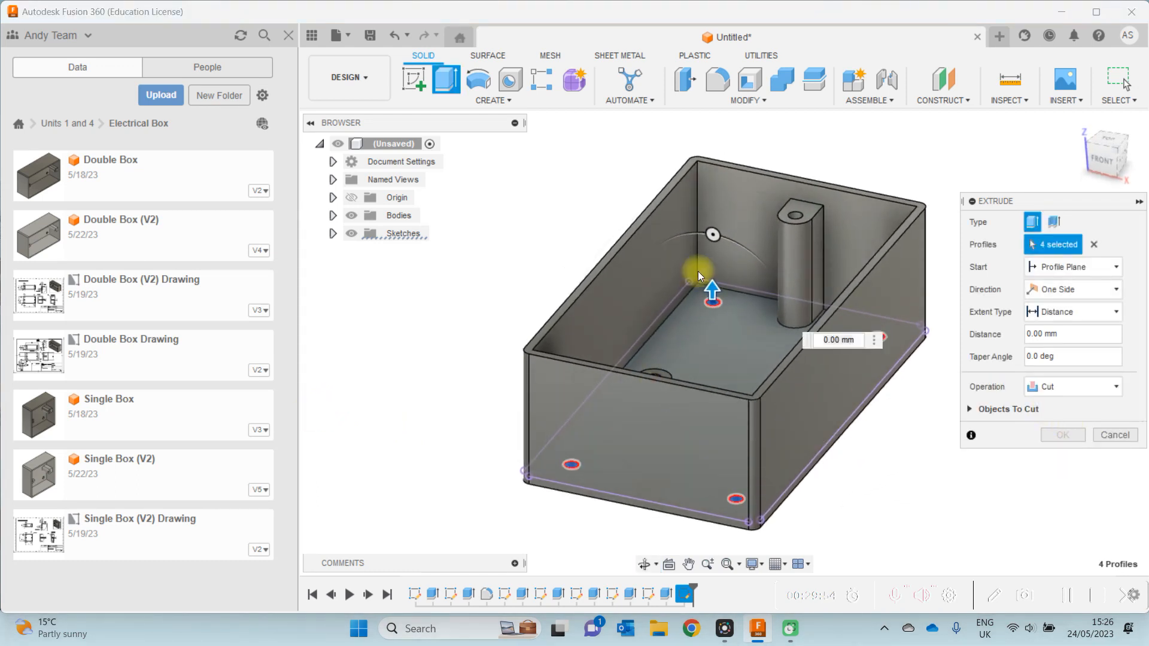
left_click_drag(712, 290, 710, 340)
left_click(844, 392)
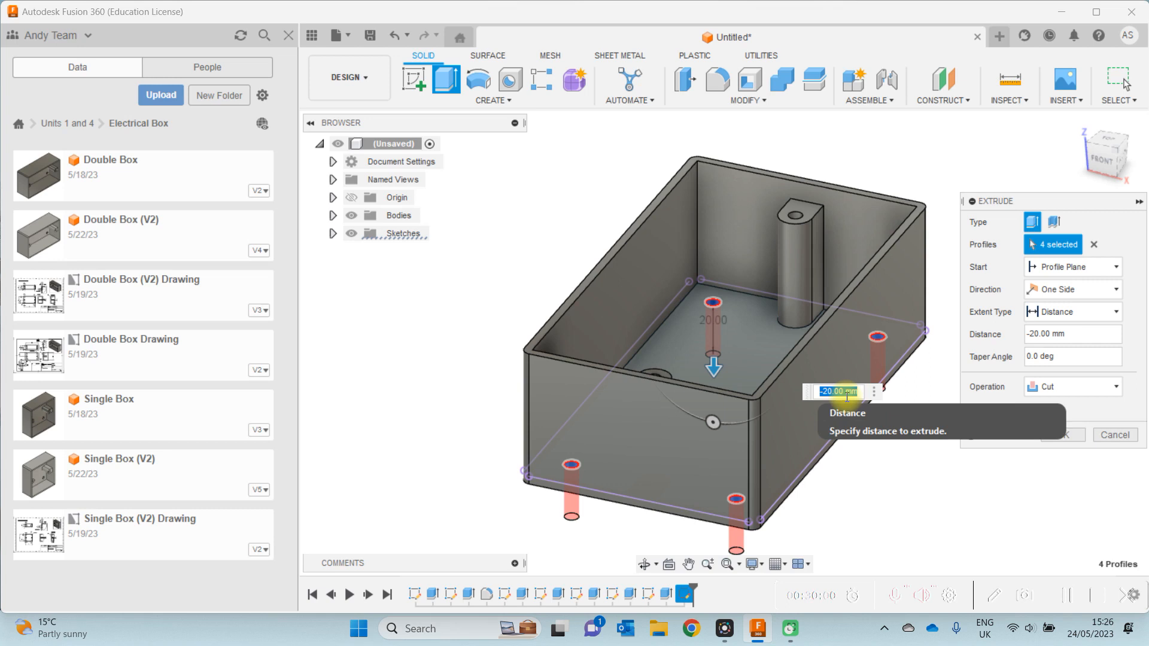
key("BackSpace")
type("-1.5")
key("Return")
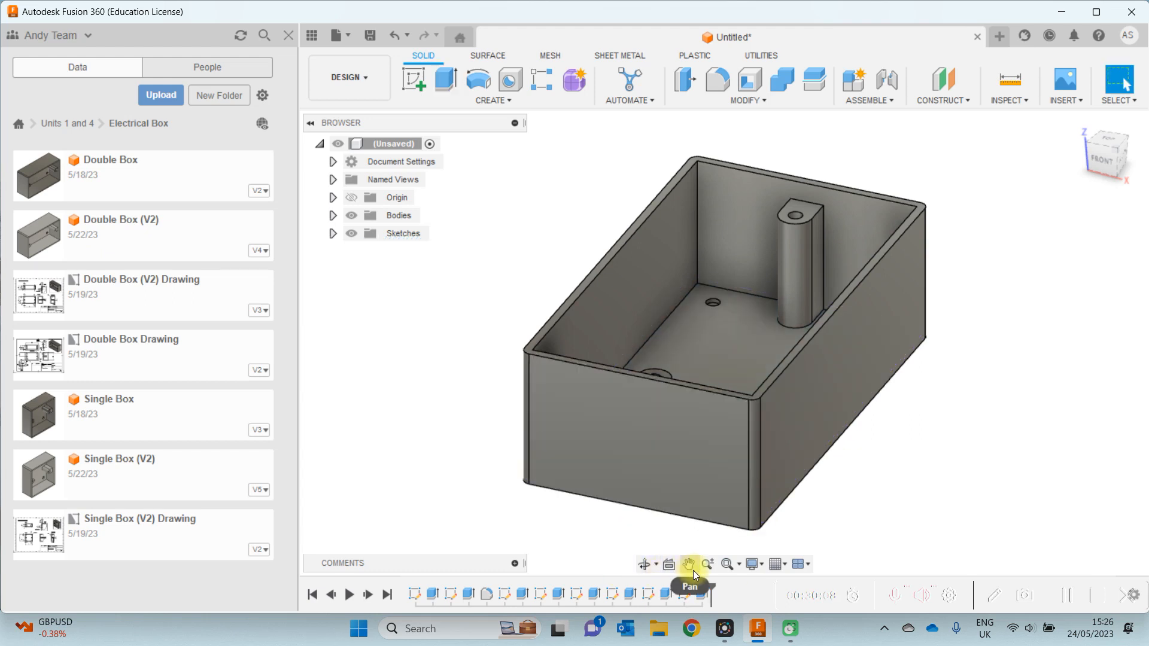
- Start an equal-distance Chamfer and select the upper rim of one corner hole beside a post on the box floor
left_click(645, 563)
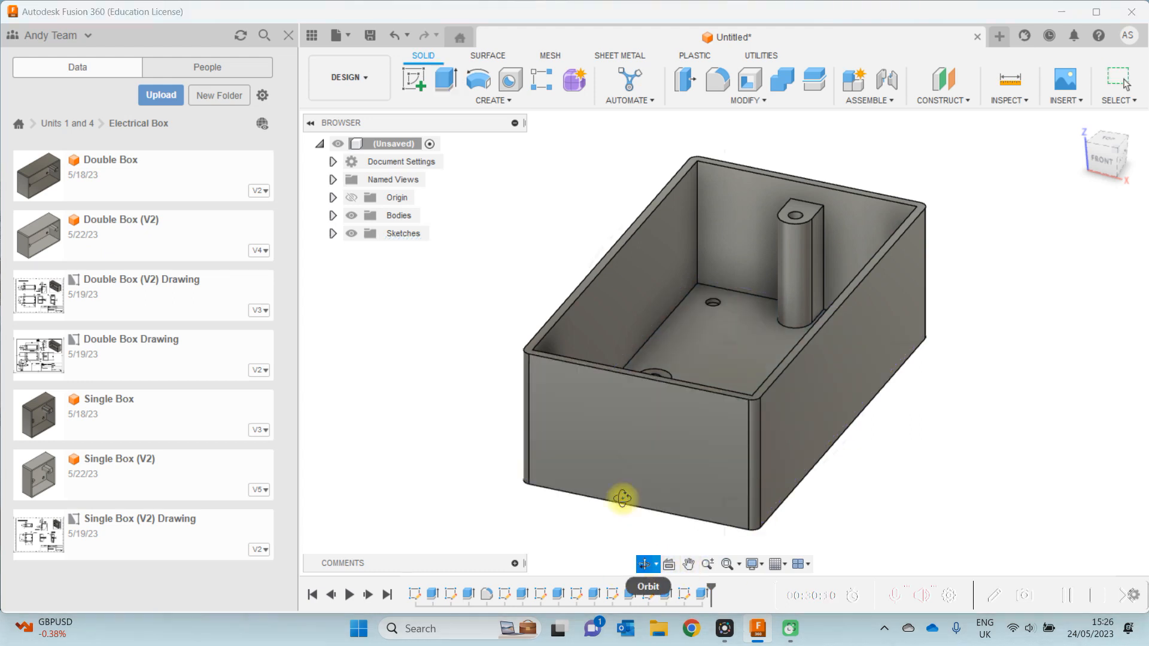
left_click_drag(600, 420, 736, 402)
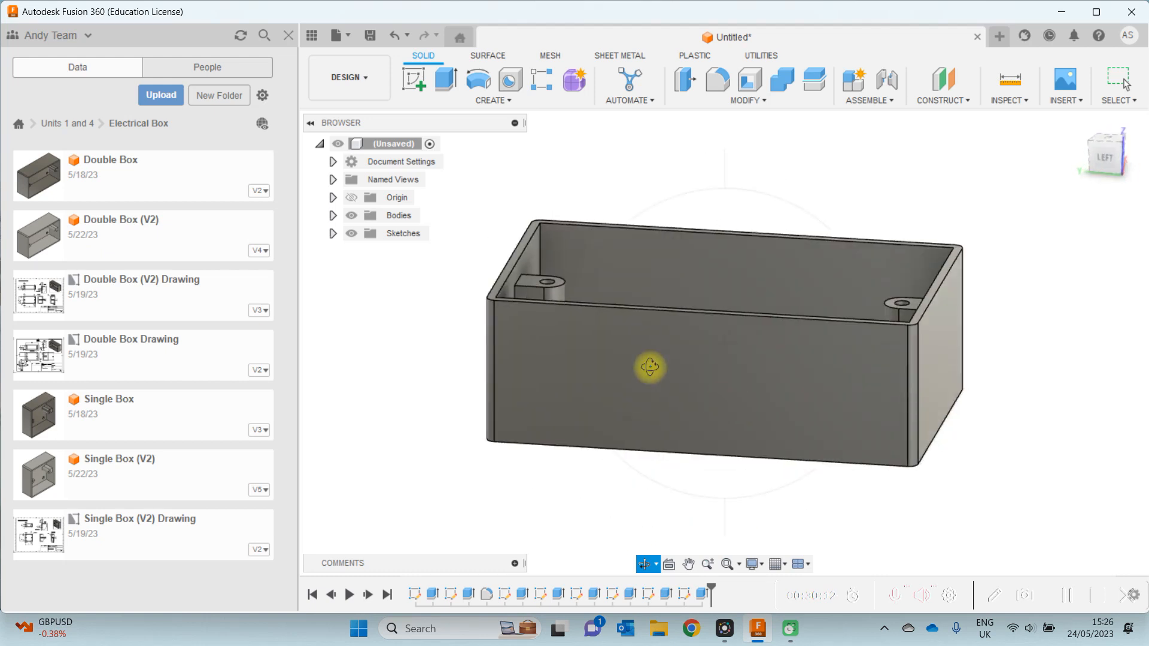
mouse_move(621, 368)
left_mouse_down()
mouse_move(618, 423)
mouse_move(595, 408)
left_mouse_up()
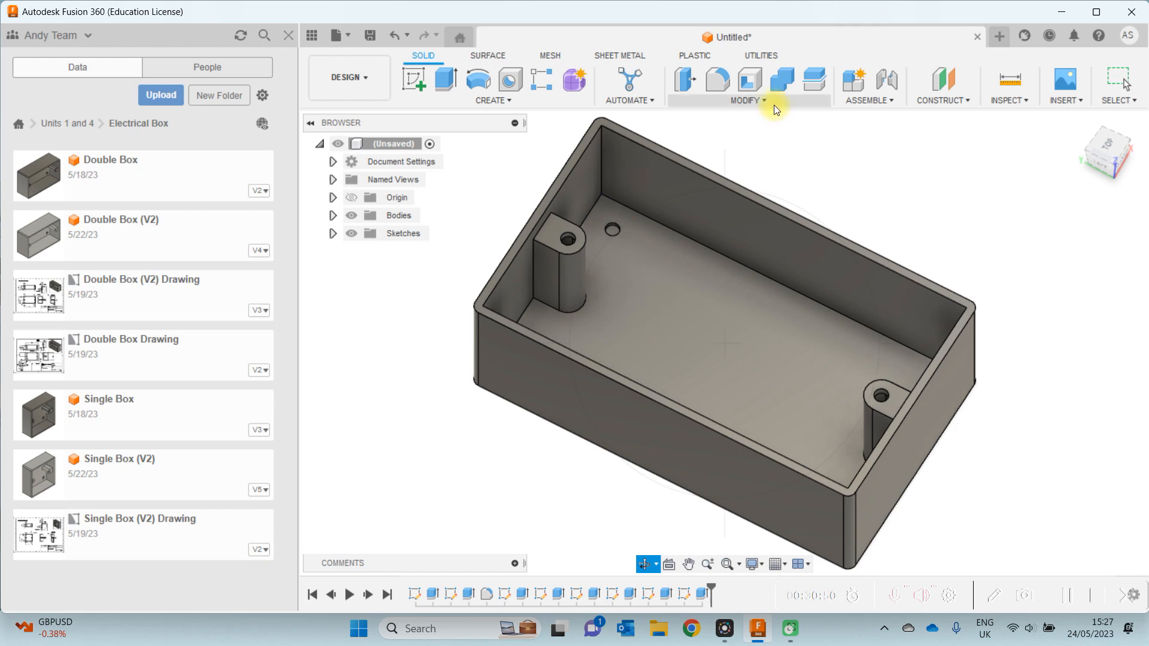
left_click(754, 100)
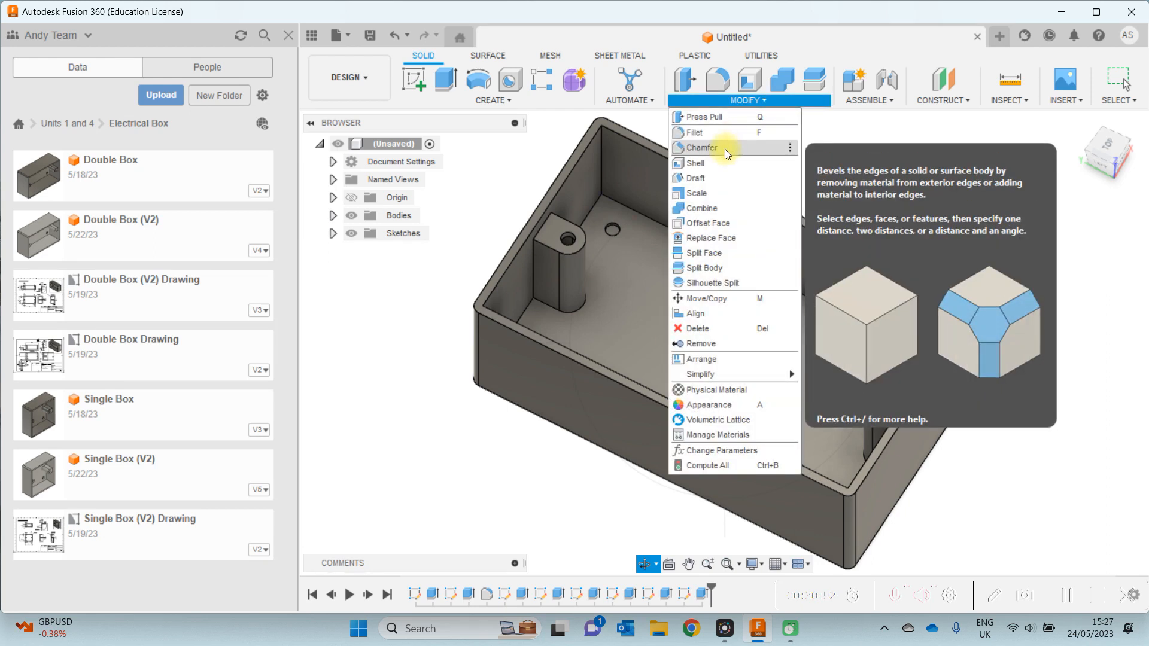
left_click(725, 149)
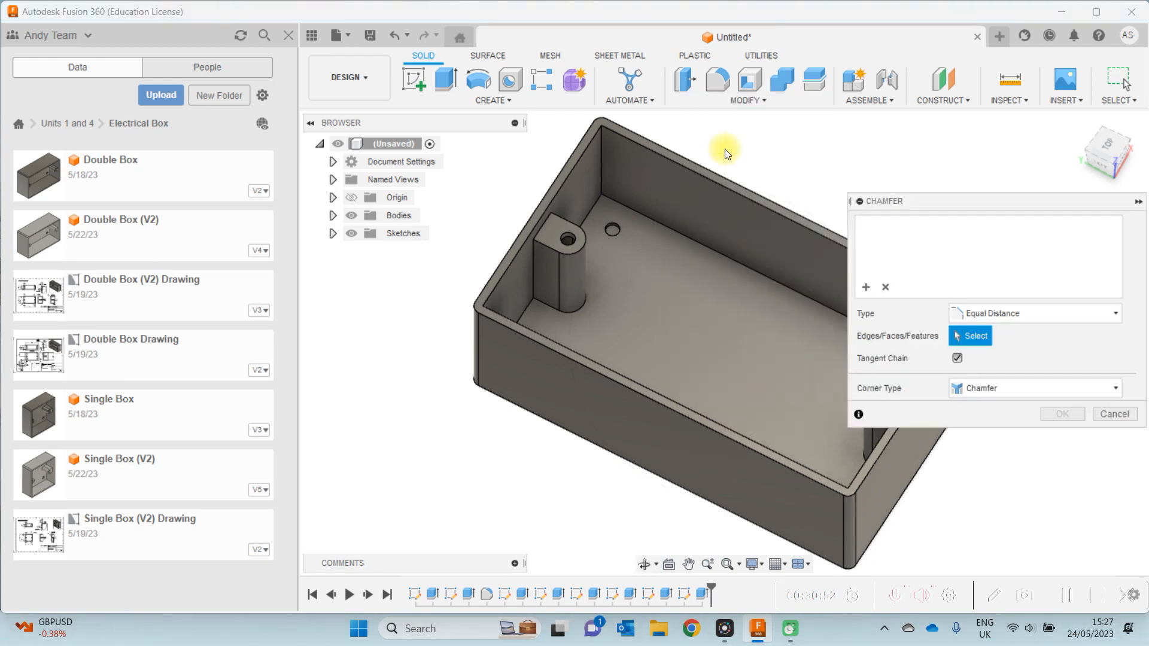
left_click(706, 566)
left_click_drag(612, 275, 611, 317)
left_click(688, 564)
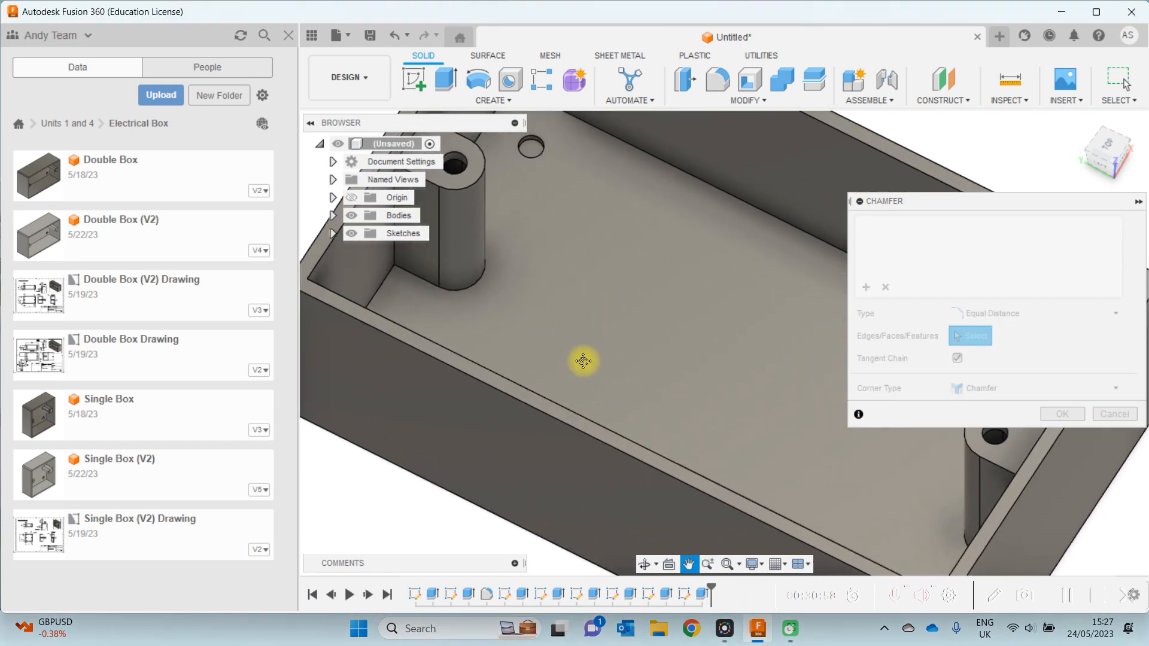
left_click_drag(584, 362, 622, 461)
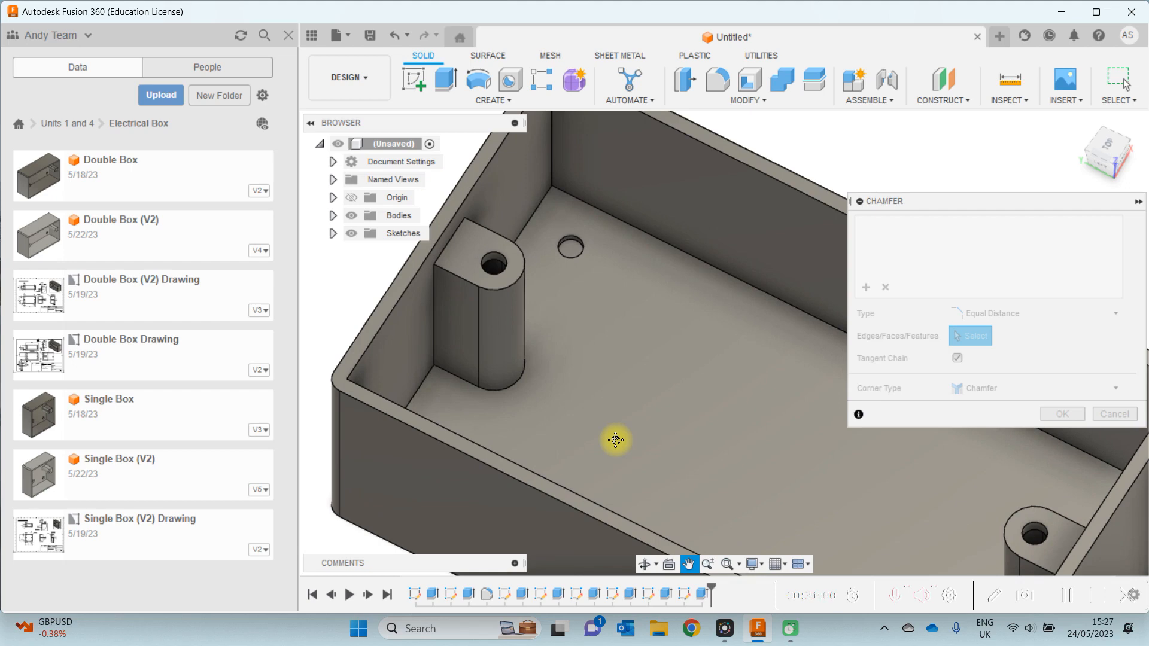
key("Escape")
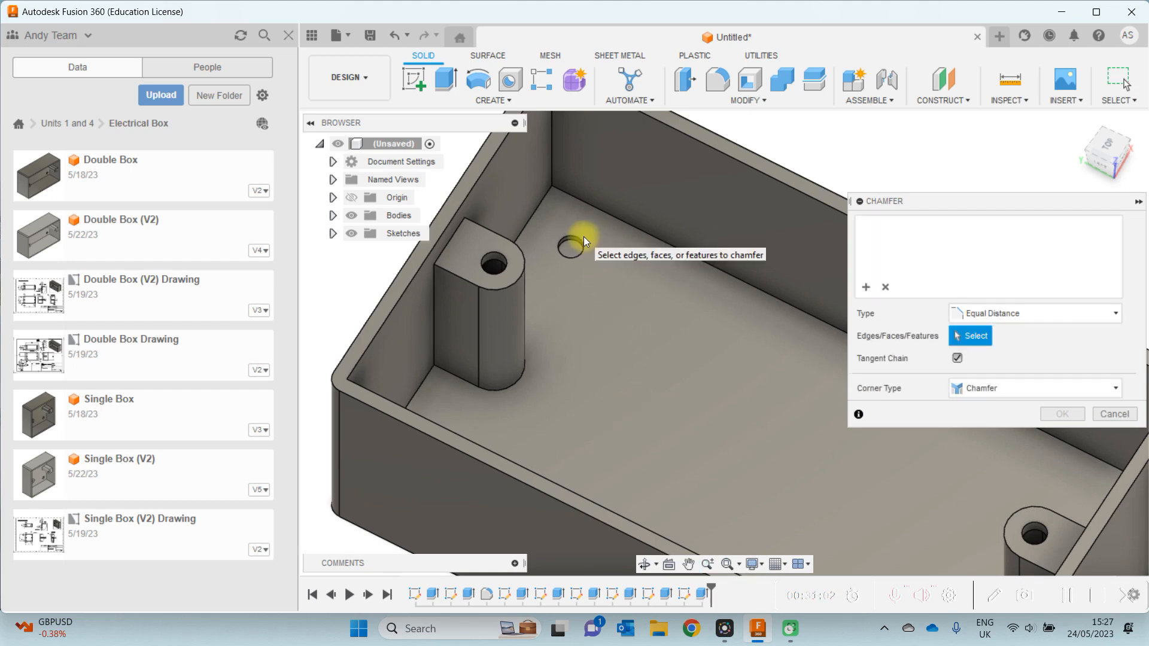
left_click(581, 239)
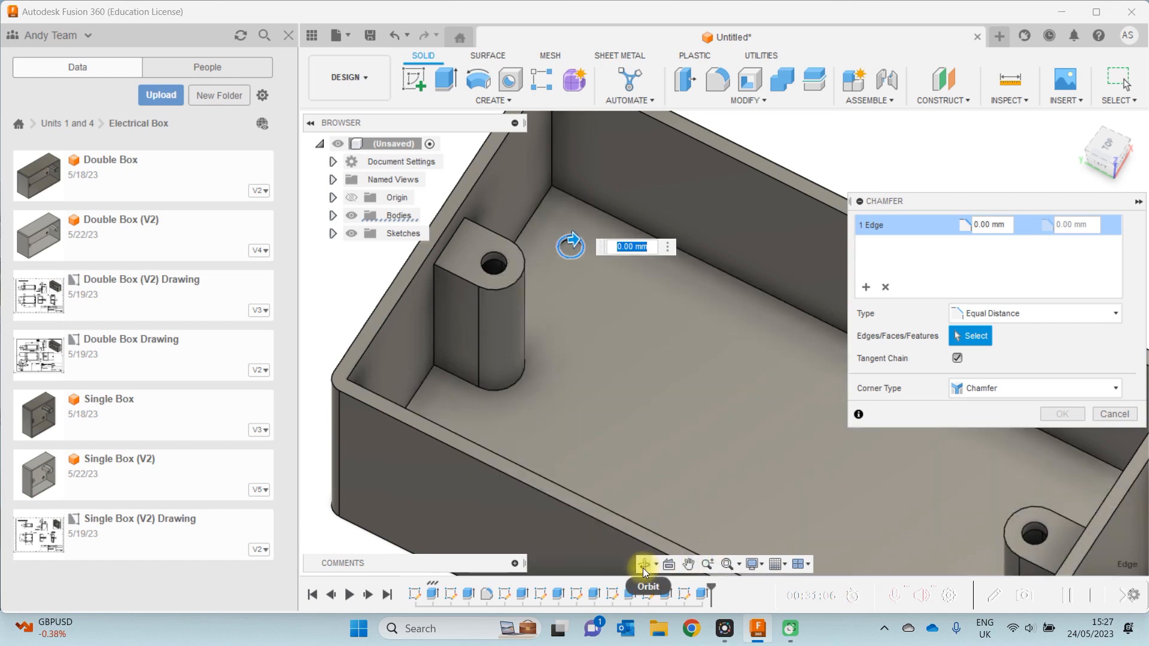
- Add to the chamfer the rim of the hole across the same post and the rim of one hole at the opposite end
left_click(643, 565)
left_click_drag(623, 439, 597, 461)
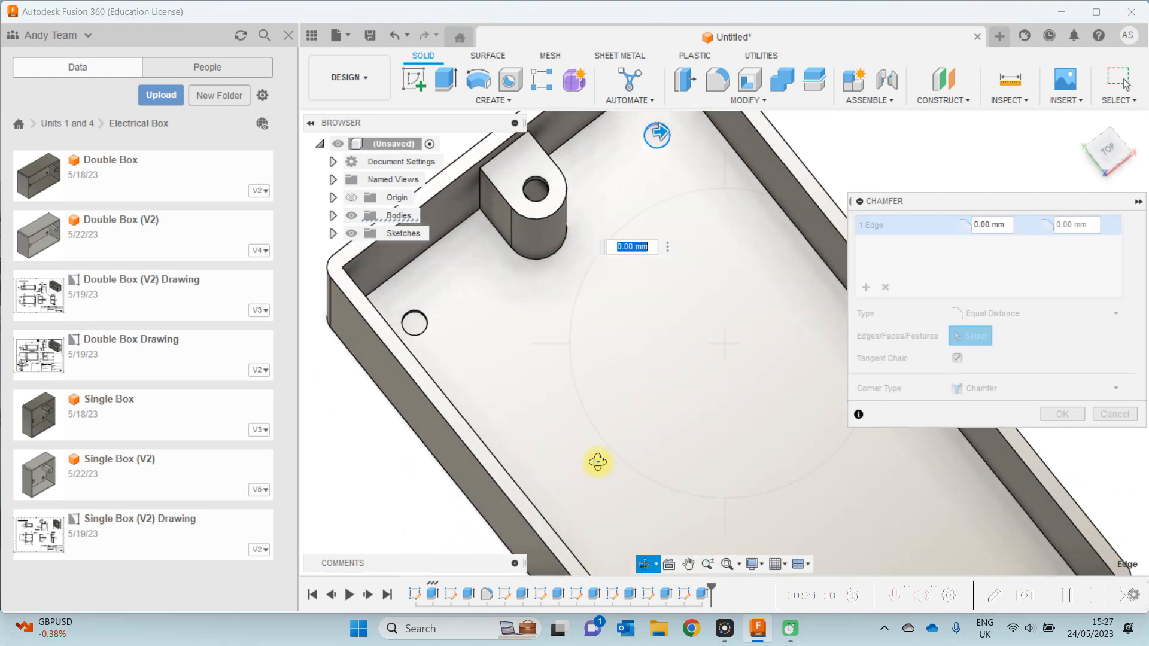
key("Escape")
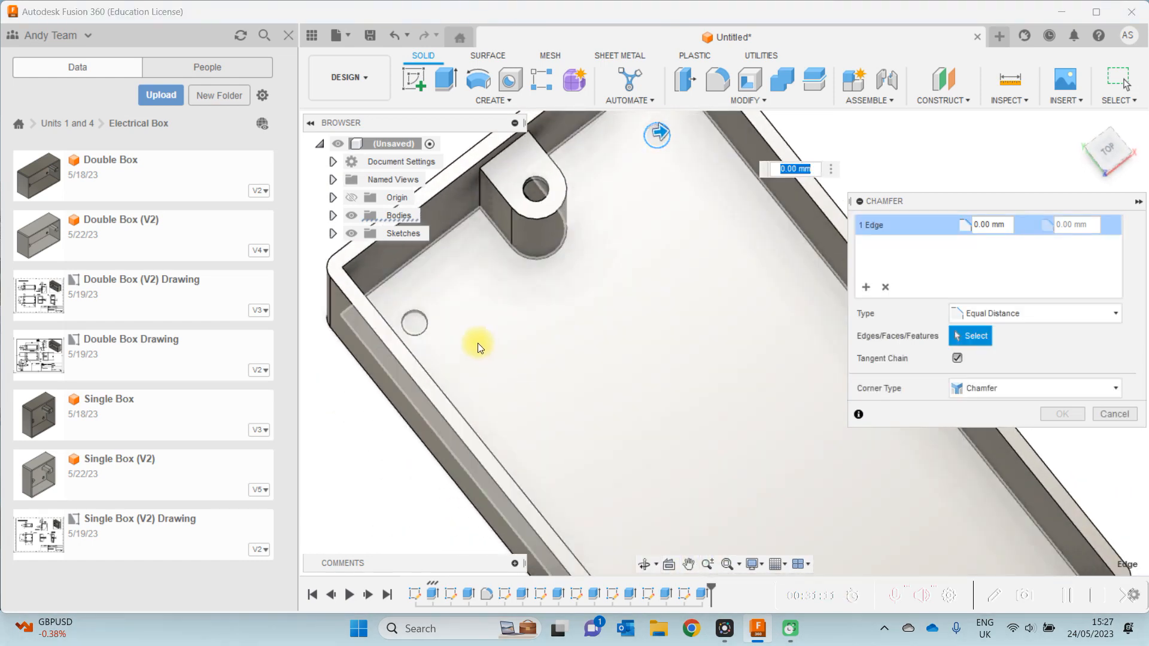
left_click(427, 318)
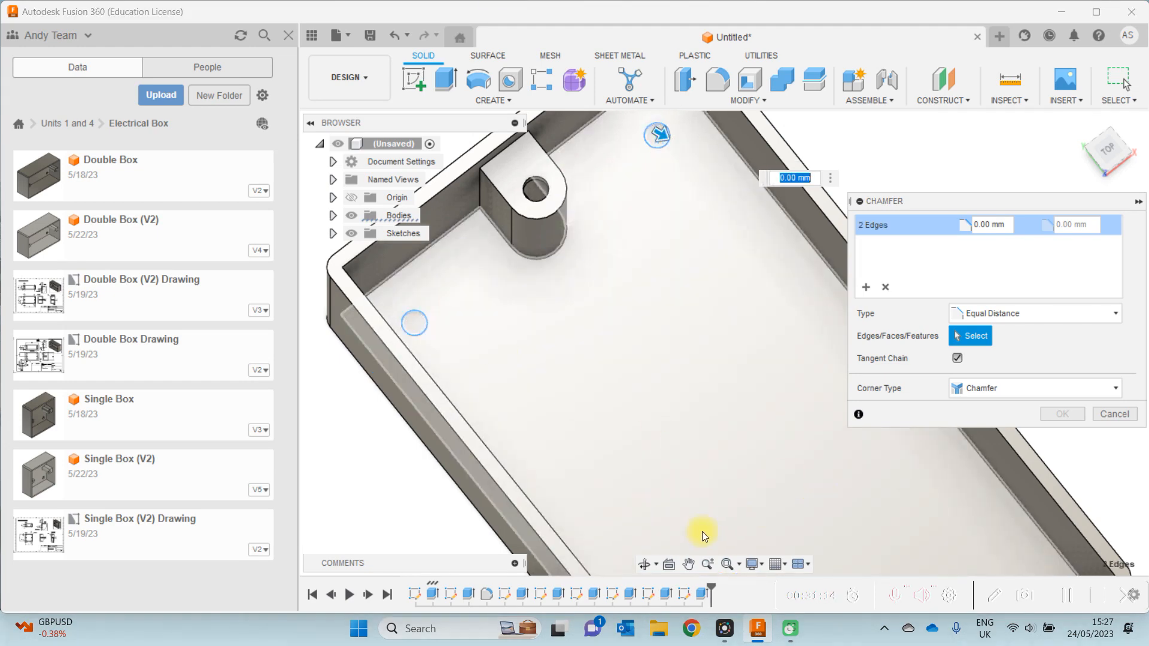
left_click(642, 564)
left_click_drag(710, 436, 856, 383)
left_click(688, 564)
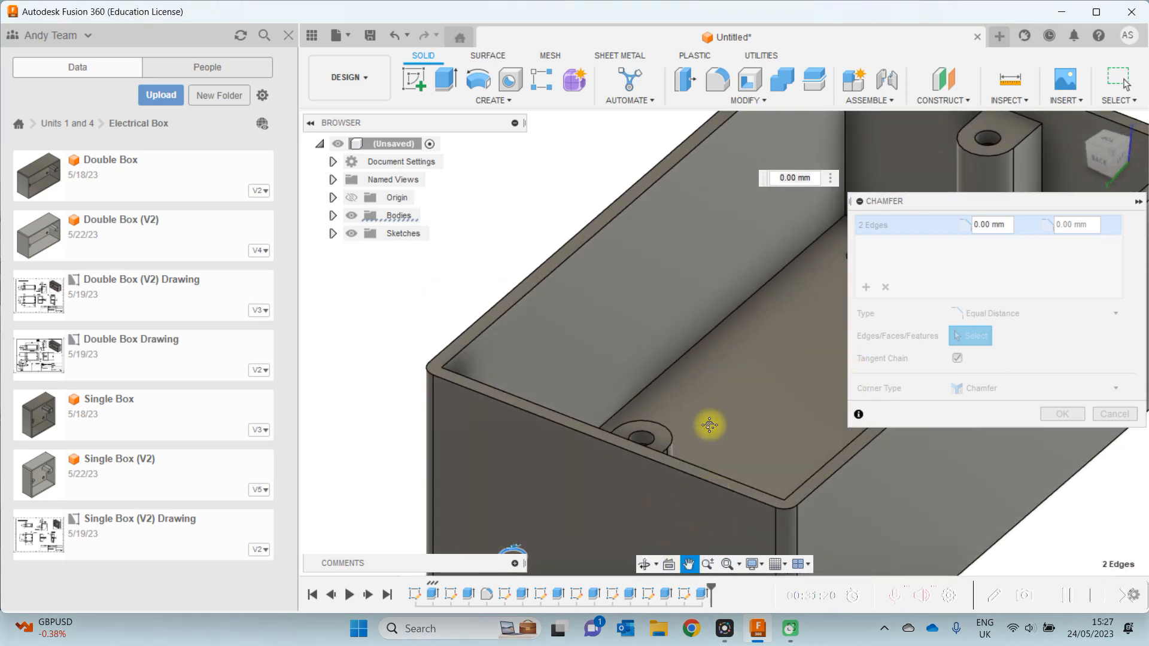
left_click_drag(709, 425, 569, 473)
key("Escape")
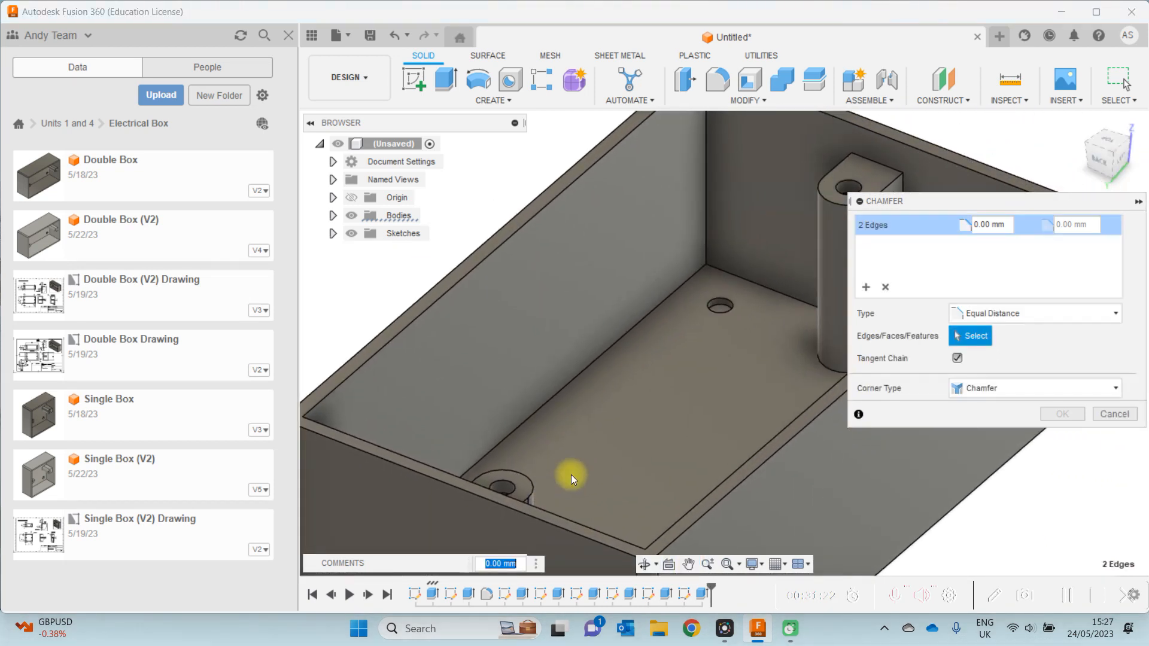
left_click(736, 300)
left_click(735, 298)
left_click(724, 310)
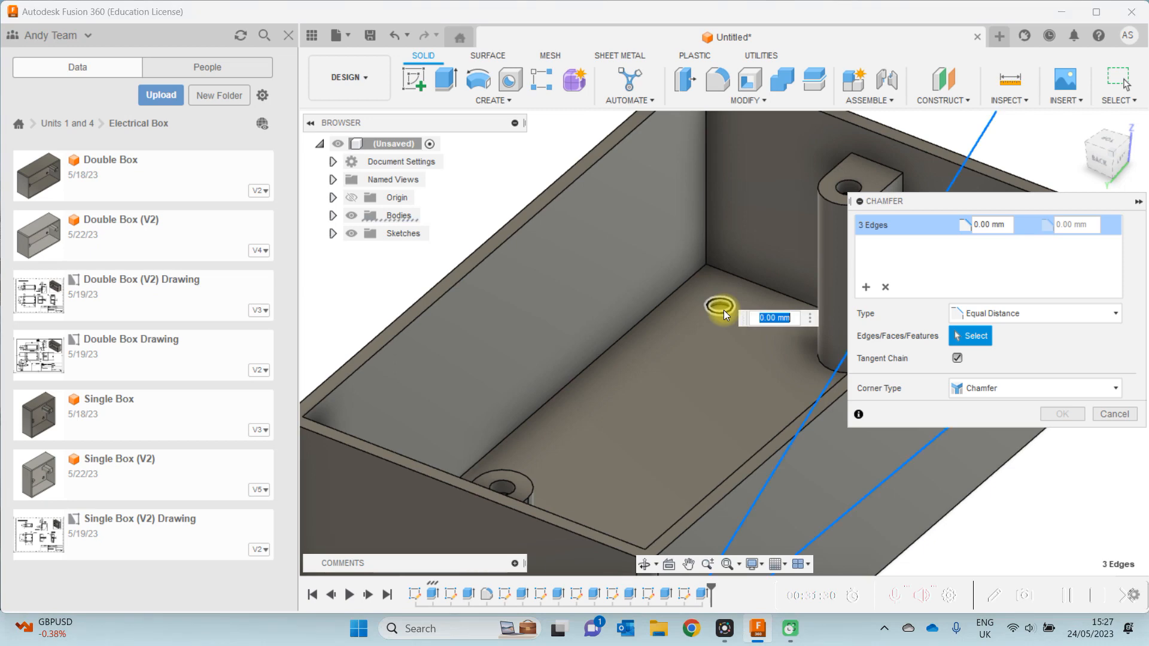
- Add the last corner hole's upper rim and apply a 1.5 mm chamfer to all four floor-hole edges
left_click(645, 564)
left_click_drag(668, 436, 736, 433)
key("Escape")
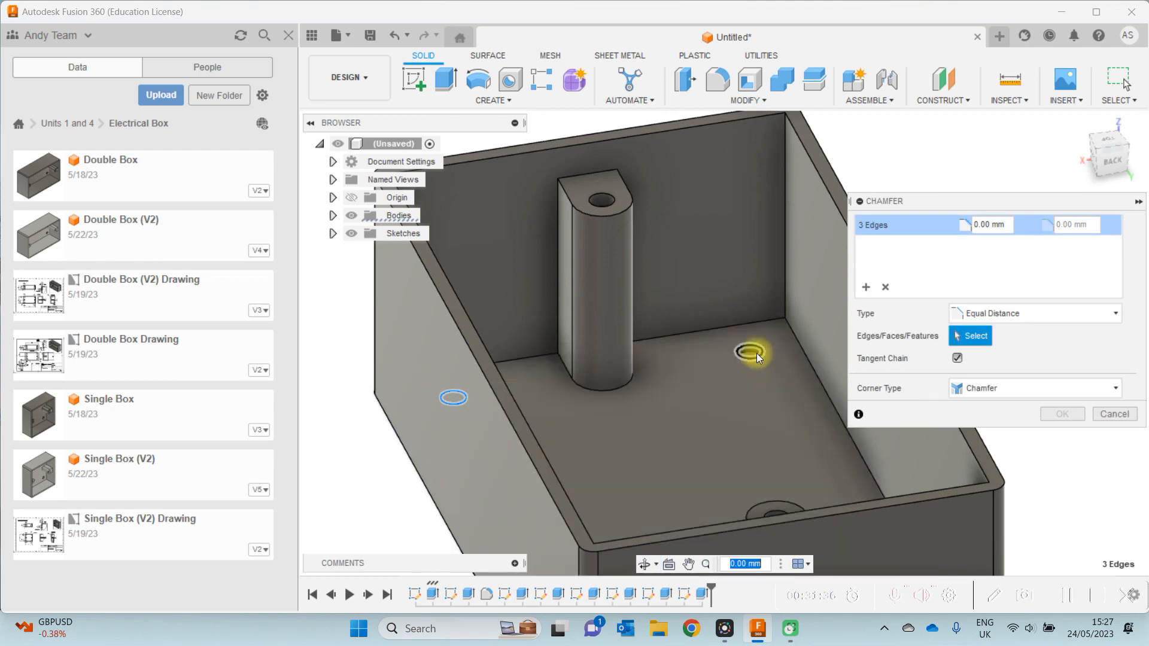
left_click(756, 353)
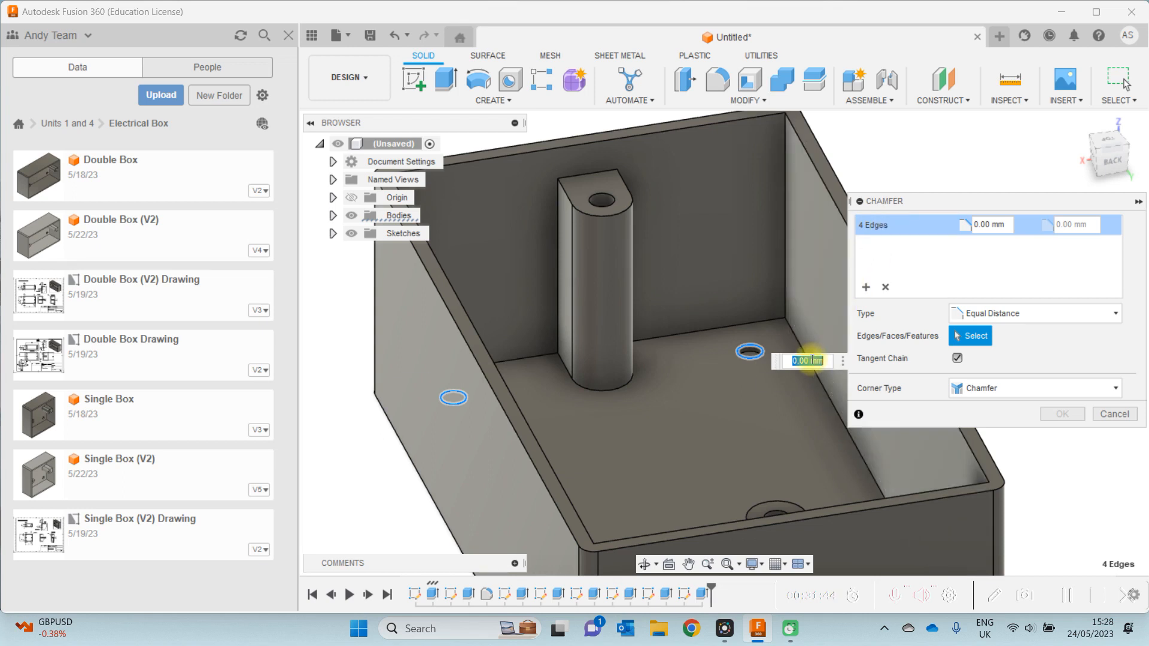
type("1.5")
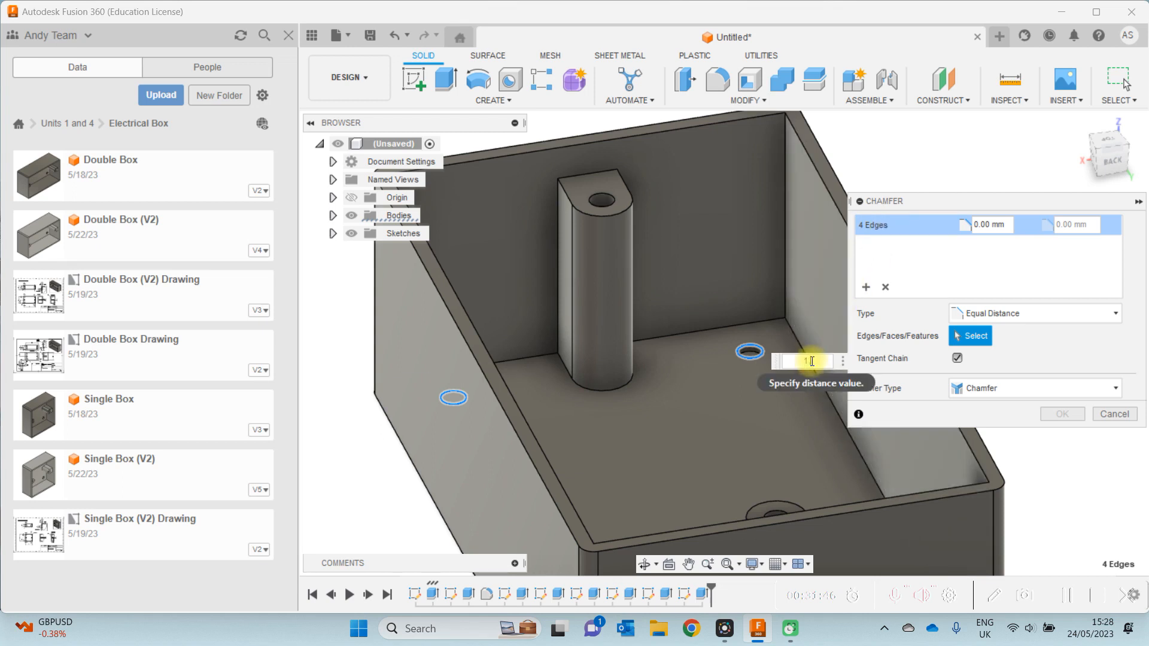
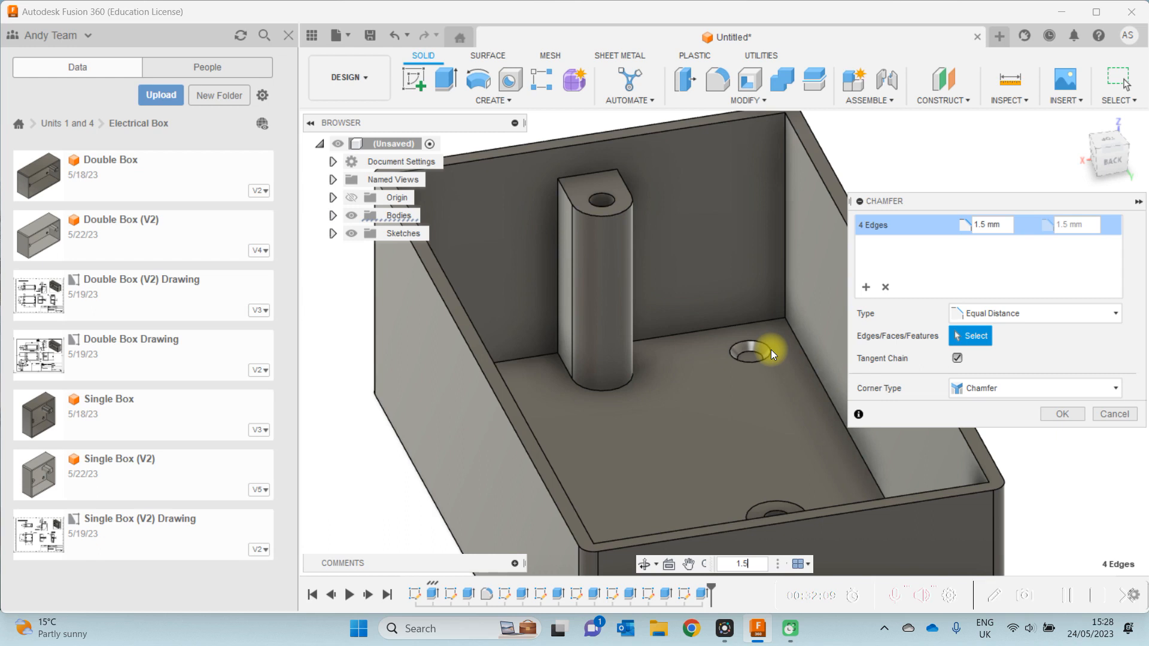
left_click(1063, 414)
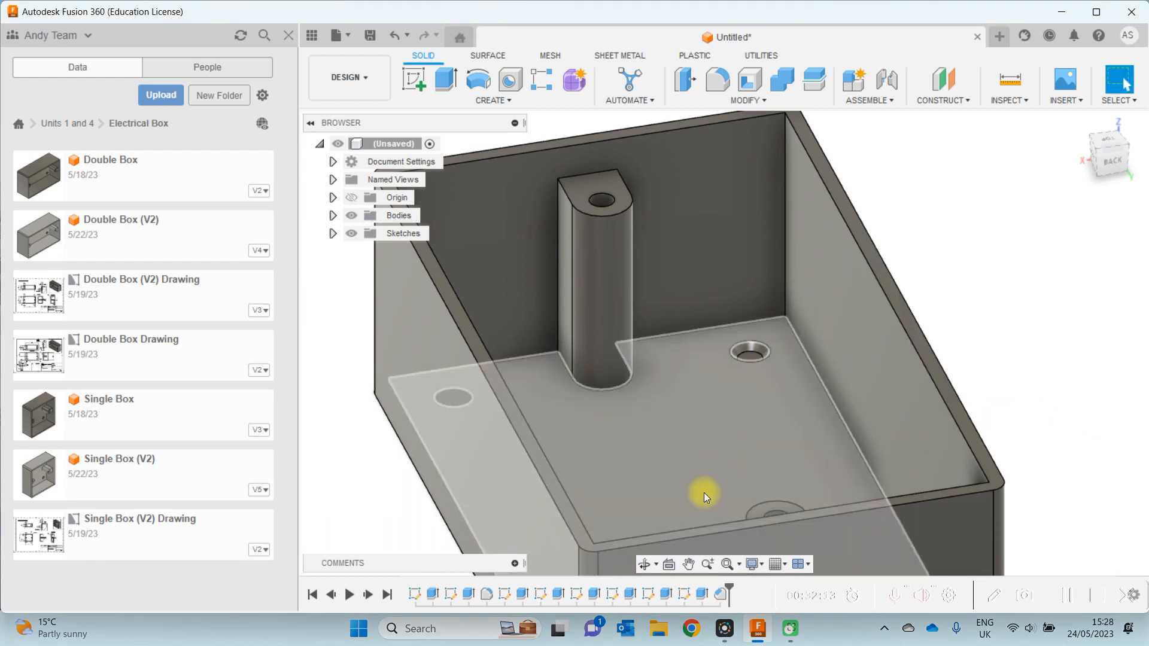
- Start an Extrude and select the circular bottom faces of the two chamfered floor holes along one long side of the box
left_click(645, 564)
left_click_drag(660, 453, 492, 470)
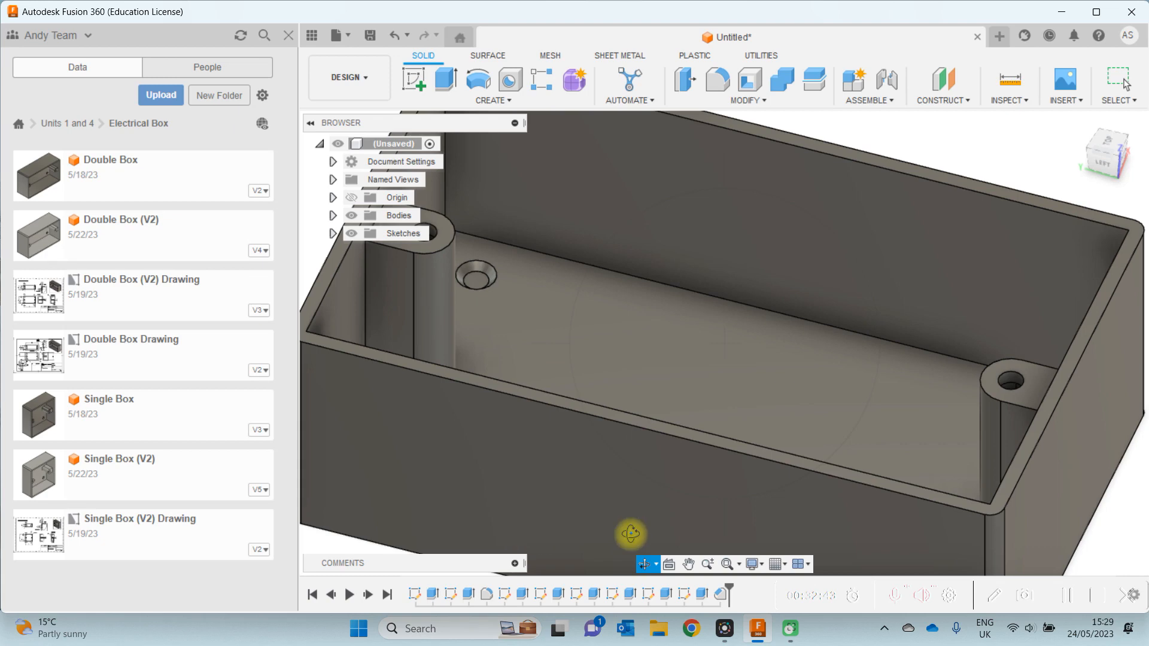
left_click_drag(591, 354, 595, 377)
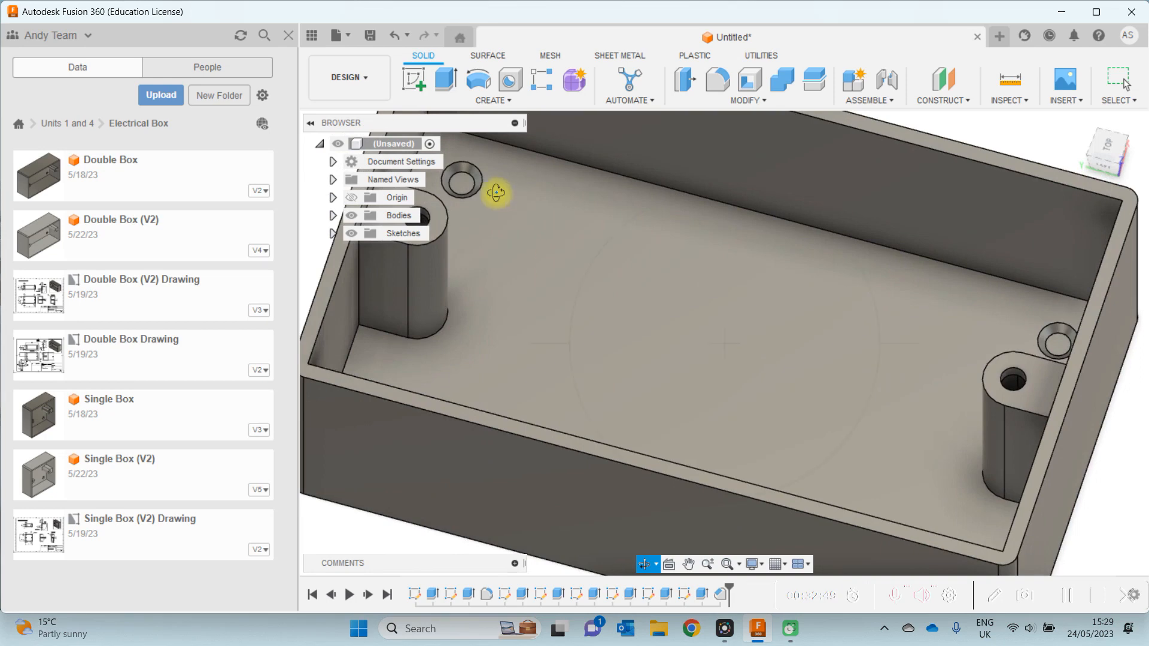
left_click(448, 82)
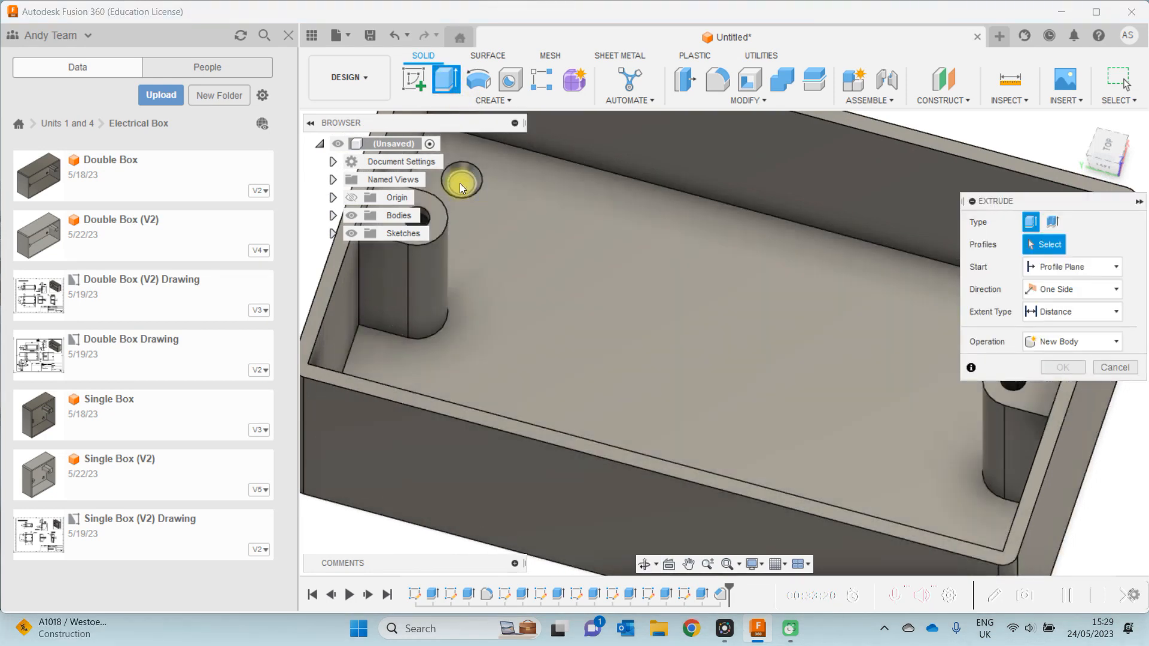
left_click(459, 183)
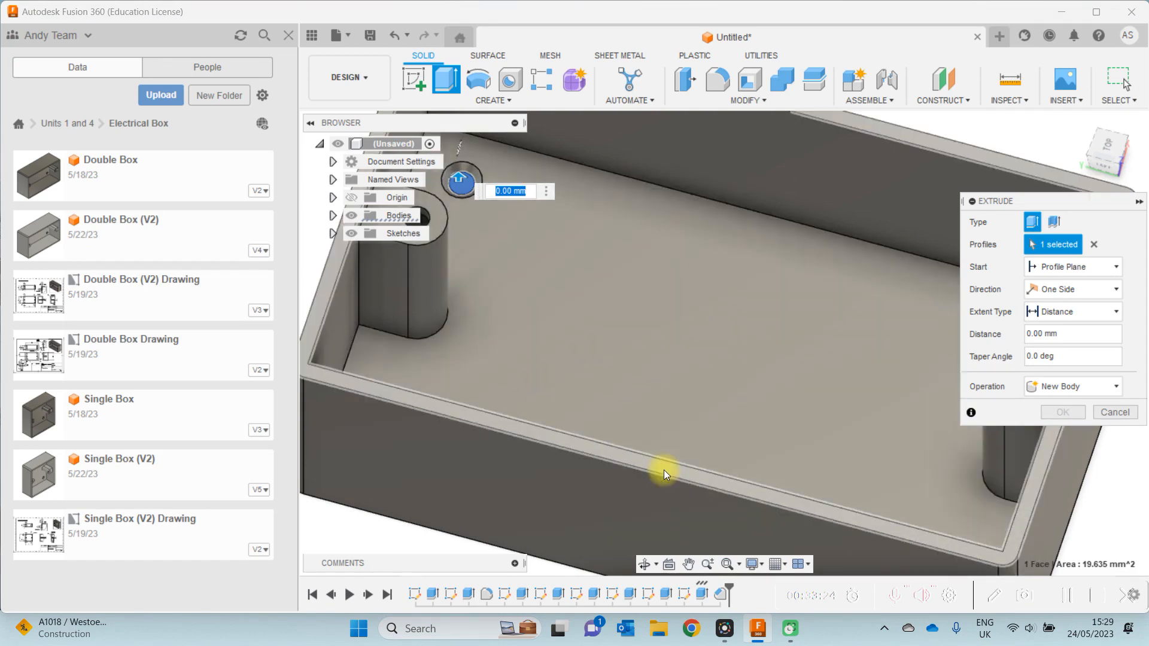
left_click(688, 564)
left_click_drag(720, 384, 541, 379)
key("Escape")
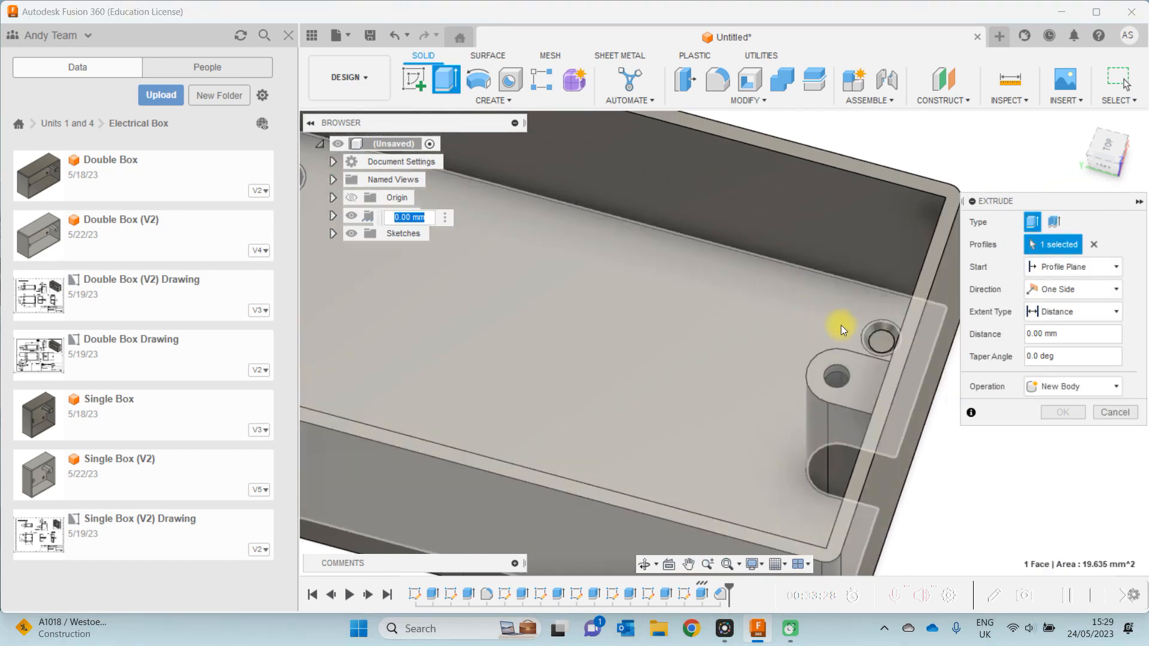
left_click(879, 340)
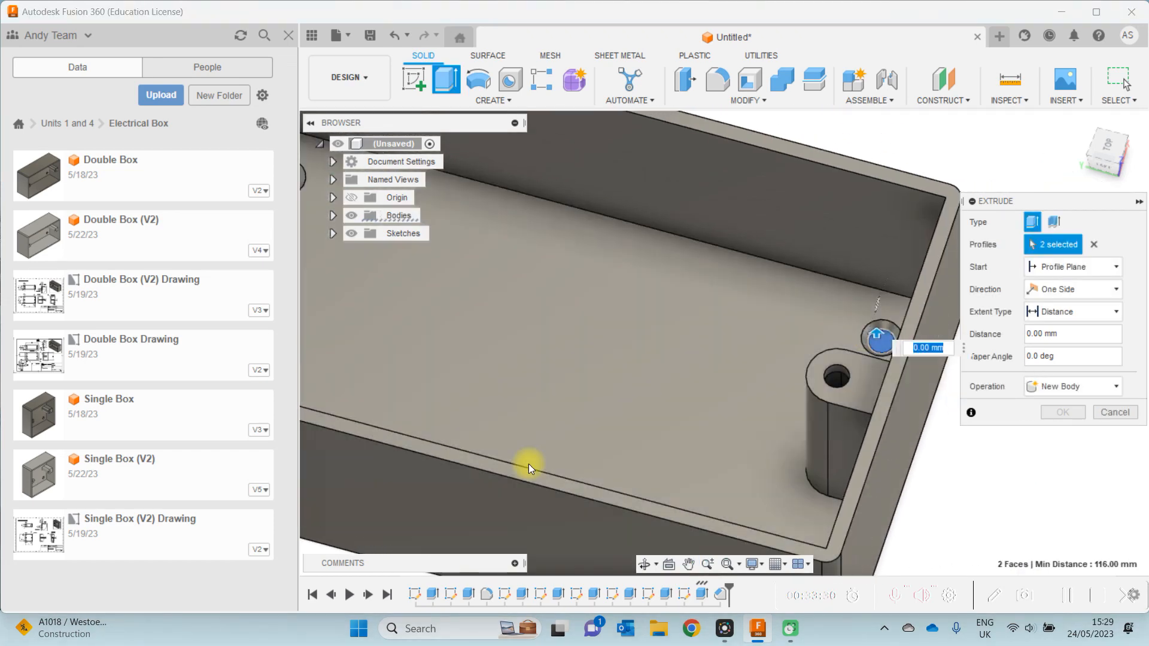
- Add the circular bottom faces of the two chamfered holes along the opposite long side to the Extrude profiles
left_click(644, 565)
left_click_drag(654, 494, 461, 508)
key("Escape")
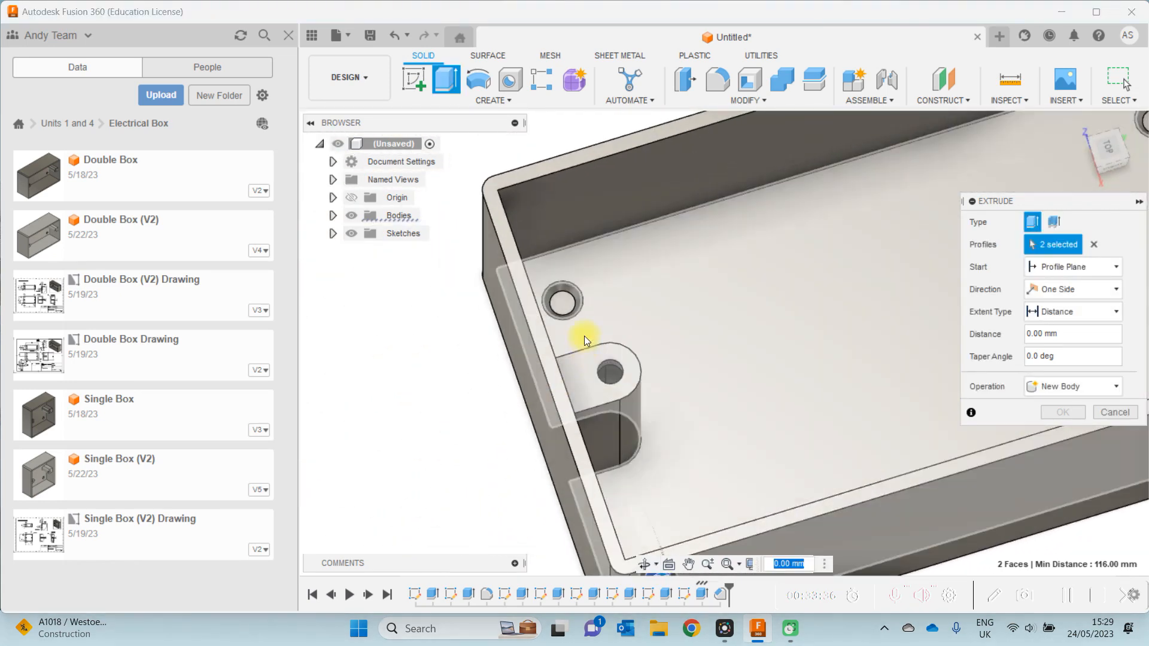
left_click(563, 303)
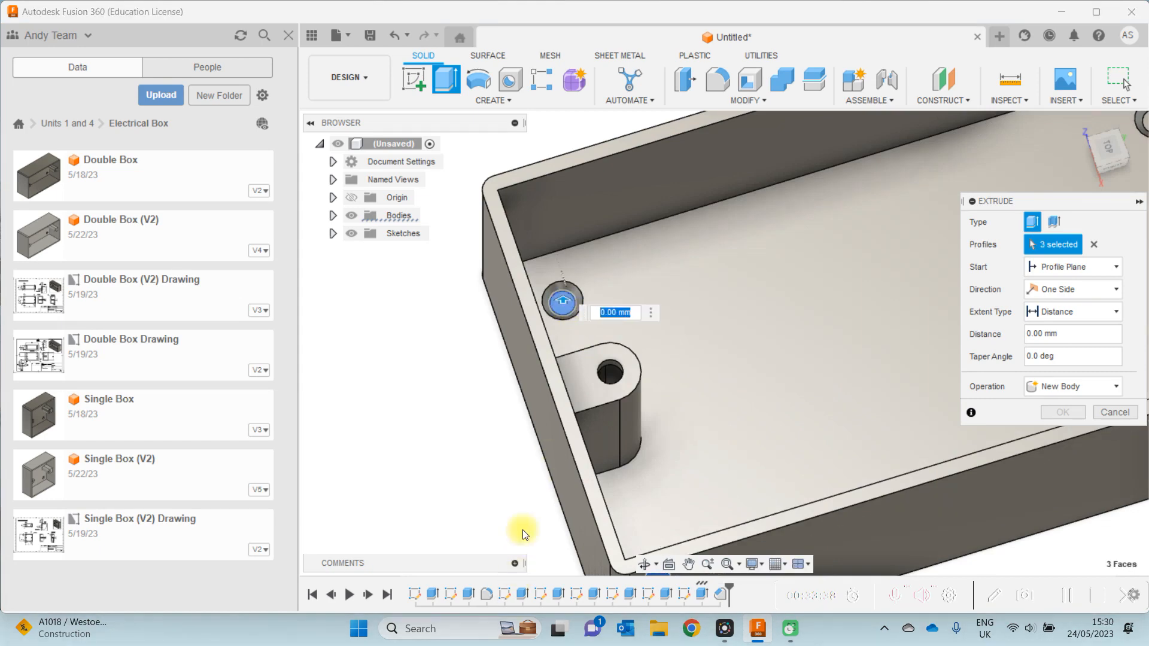
left_click(692, 573)
left_click_drag(764, 367, 458, 439)
key("Escape")
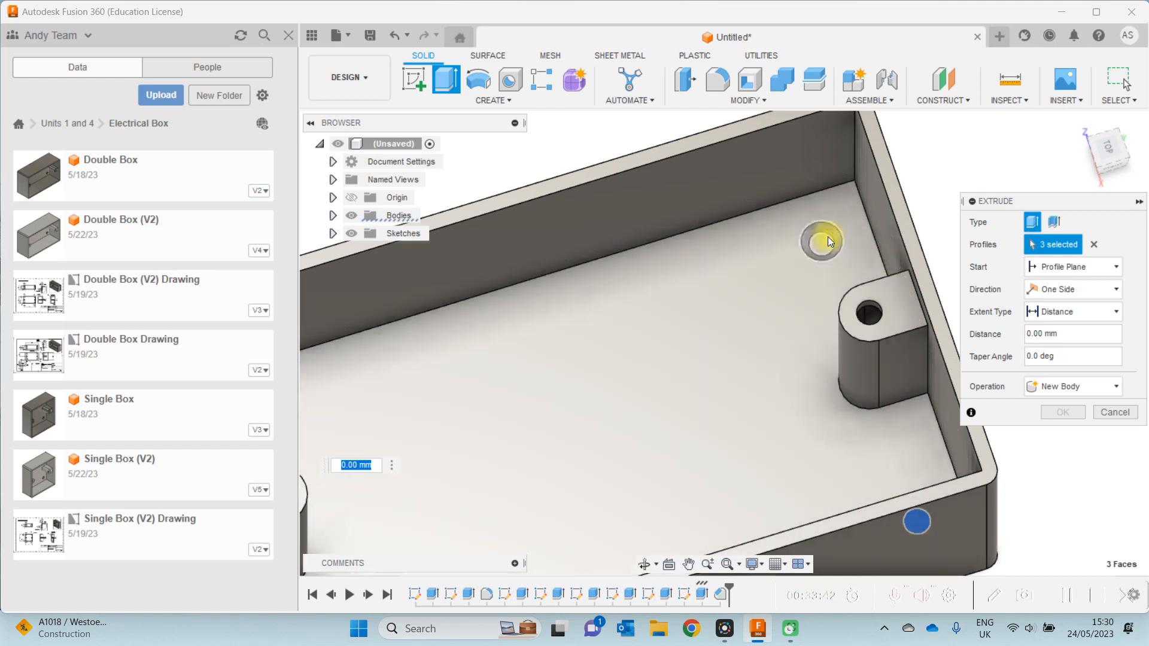
left_click(821, 243)
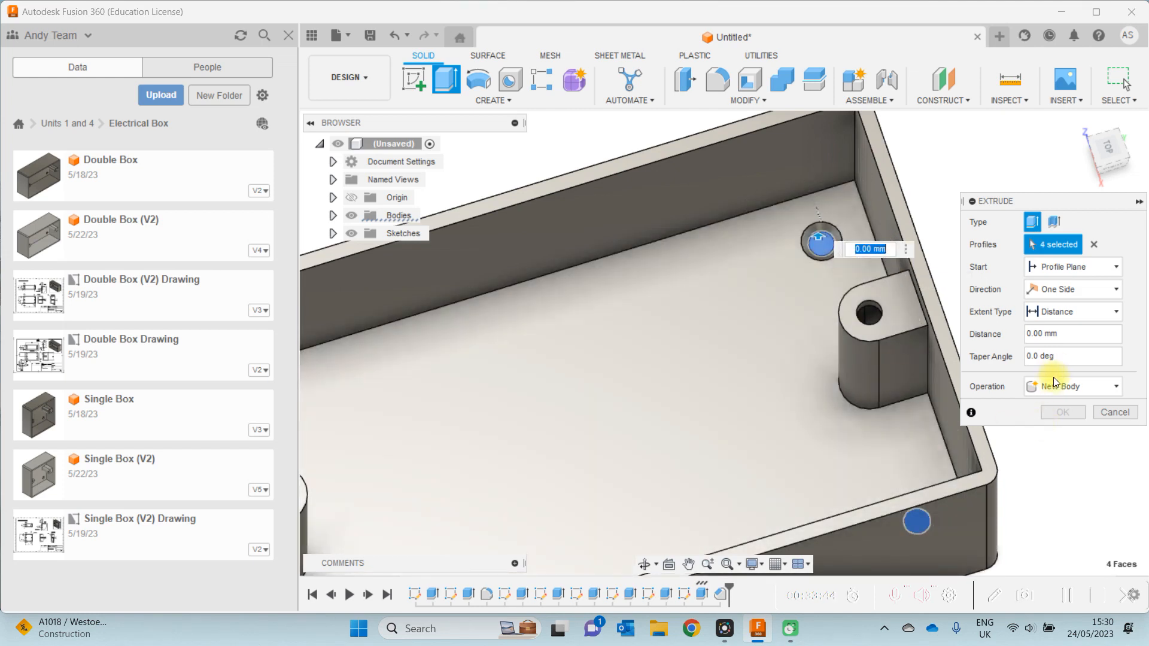
- Extrude the four selected hole faces down through the box floor as a cut with a distance of -1.25 mm
left_click(1053, 382)
left_click(1053, 418)
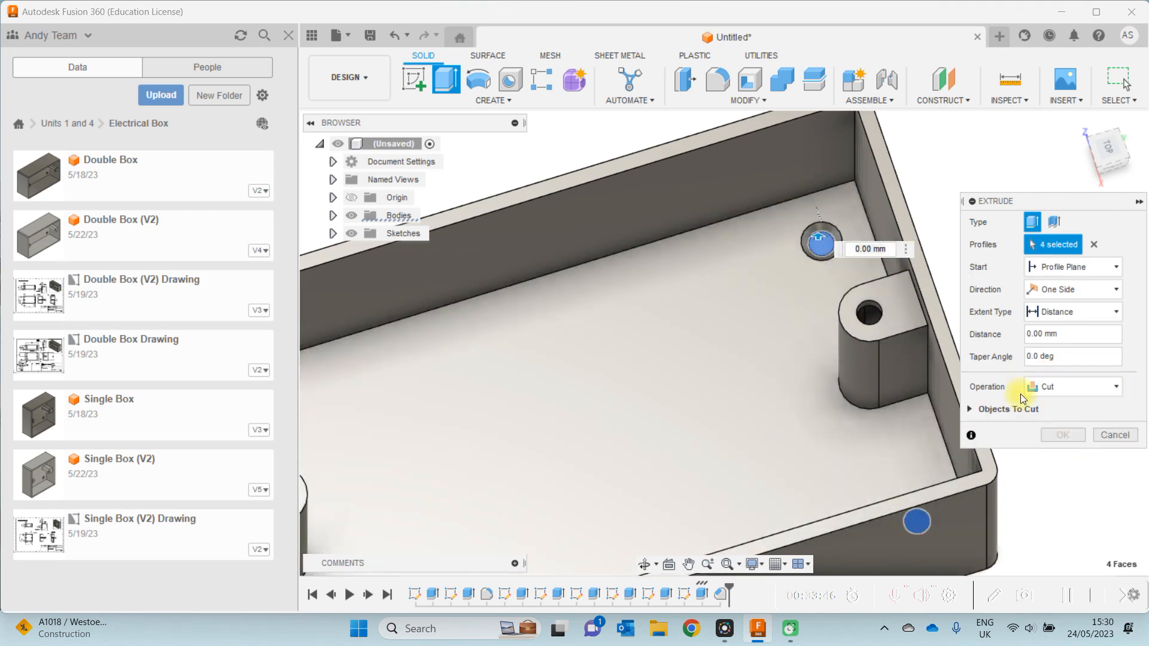
left_click_drag(818, 238, 821, 270)
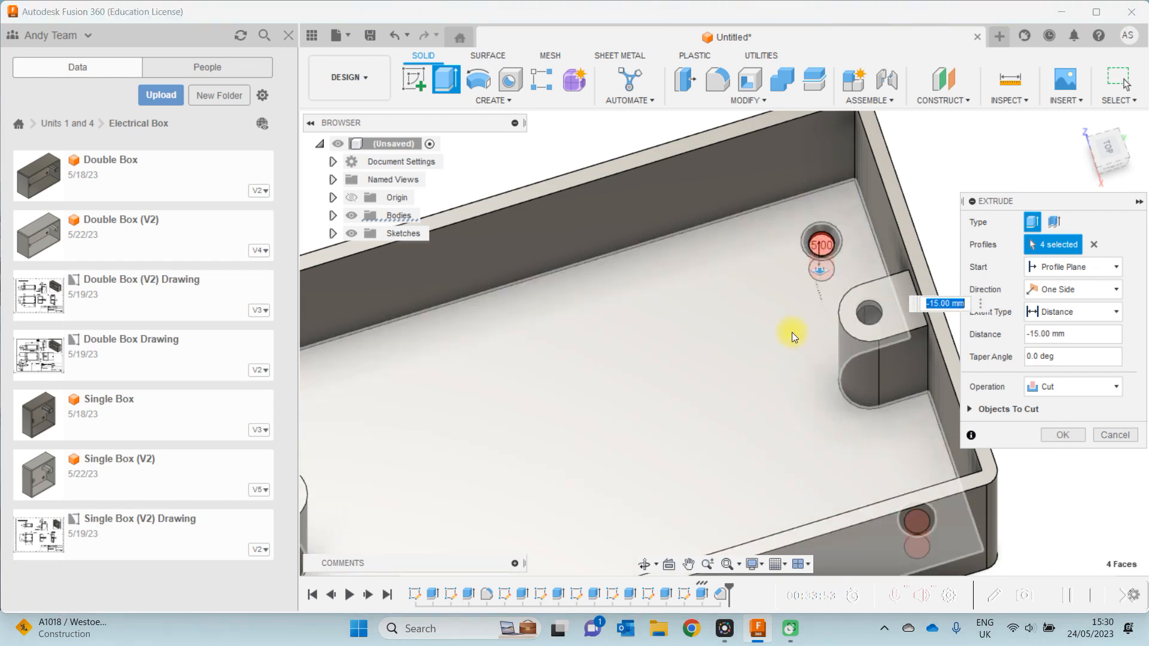
type("-1.25")
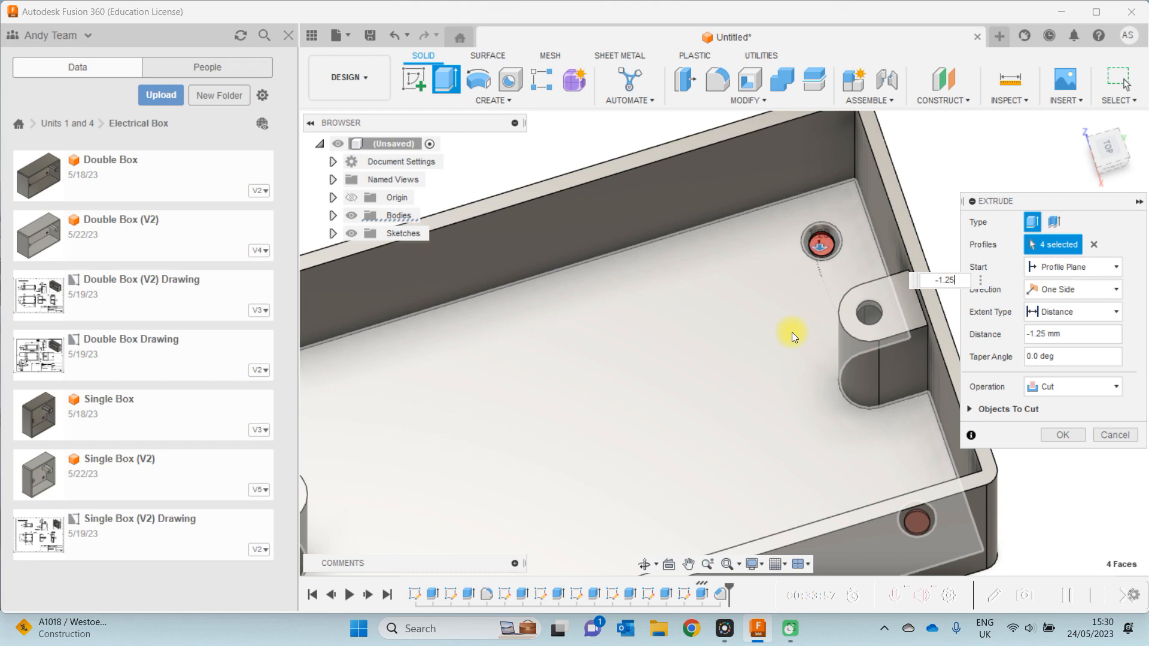
left_click(1060, 437)
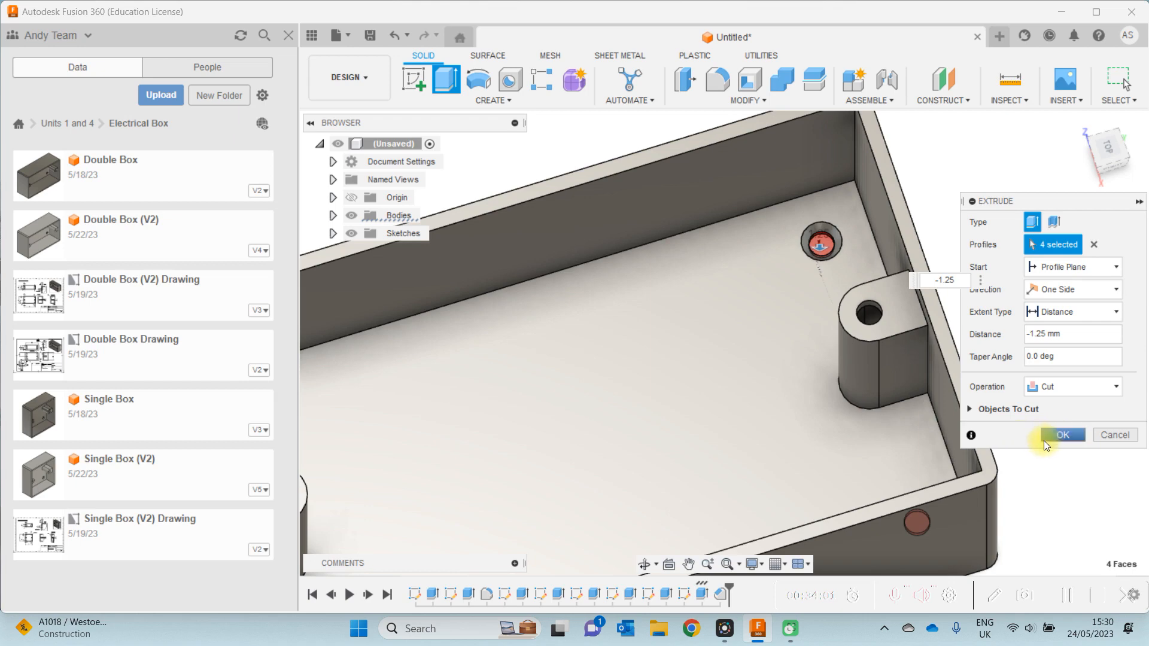
left_click(1056, 436)
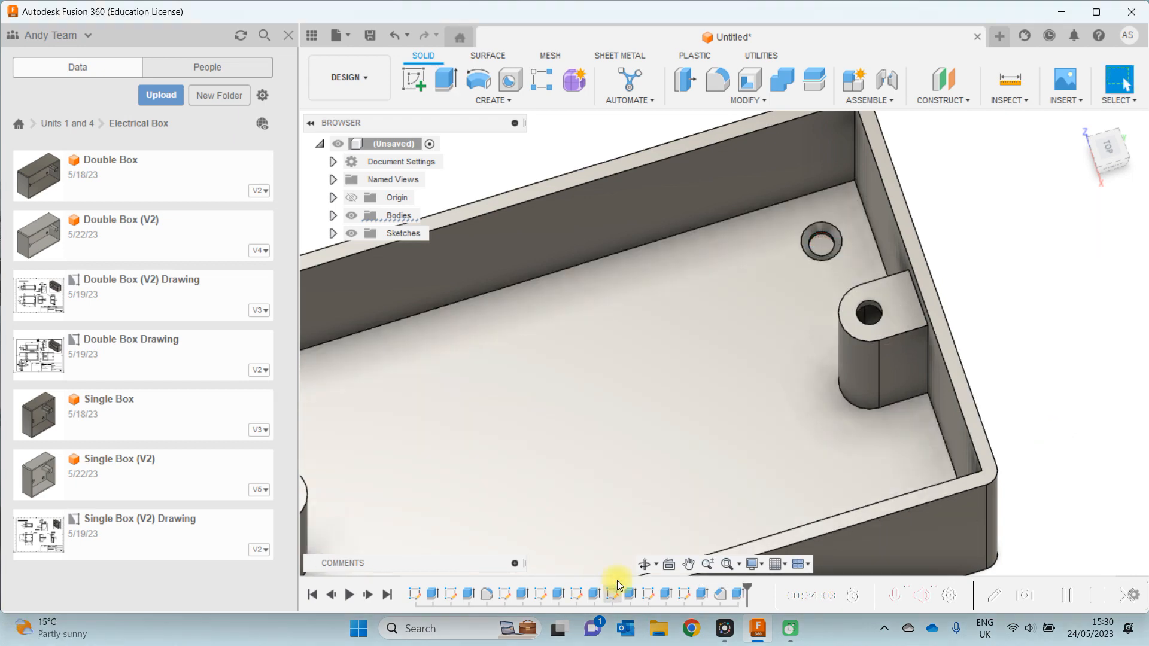
- Fit the whole box in view and open the physical material settings for its body
left_click(655, 567)
left_click_drag(616, 418, 531, 437)
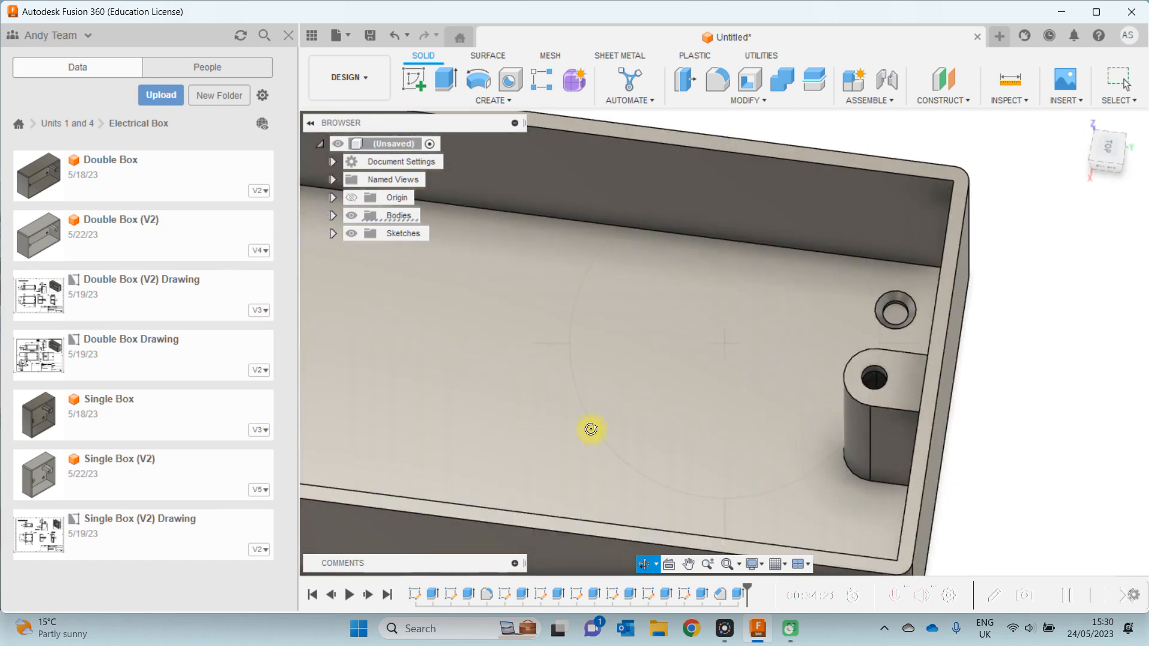
left_click(729, 563)
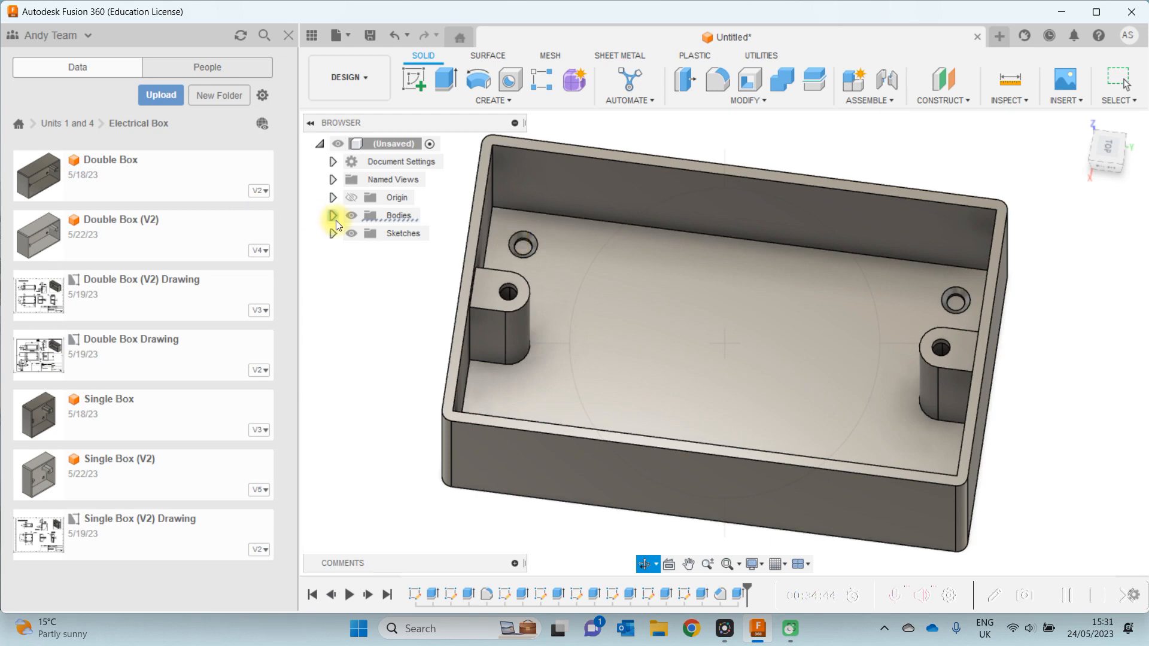
key("Escape")
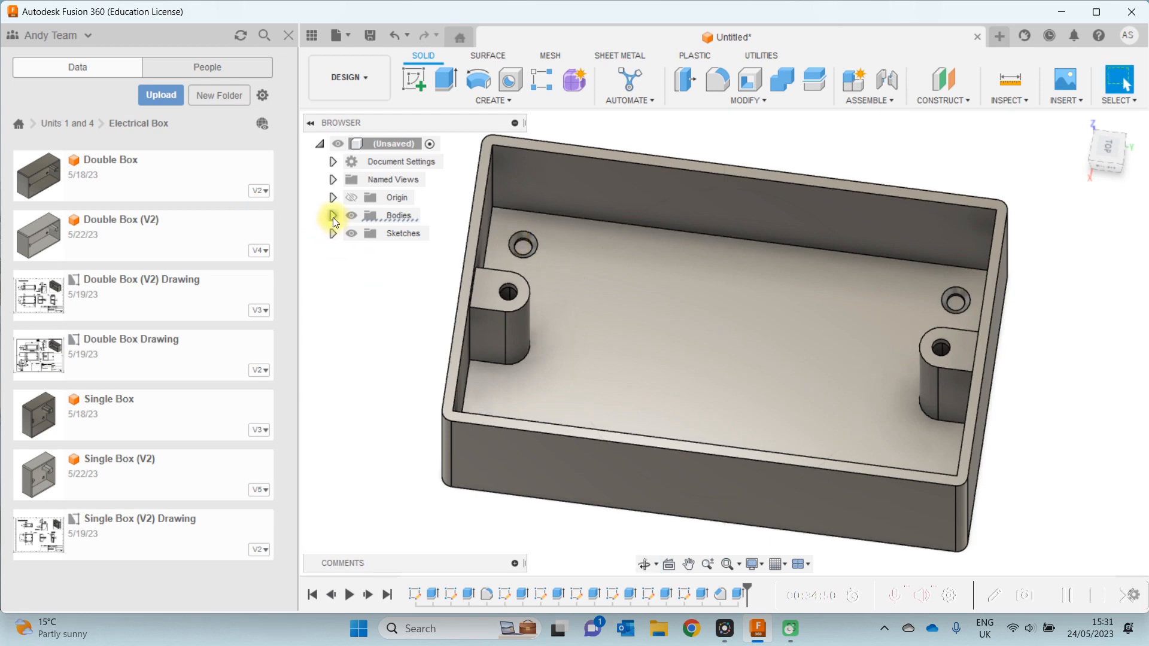
left_click(333, 216)
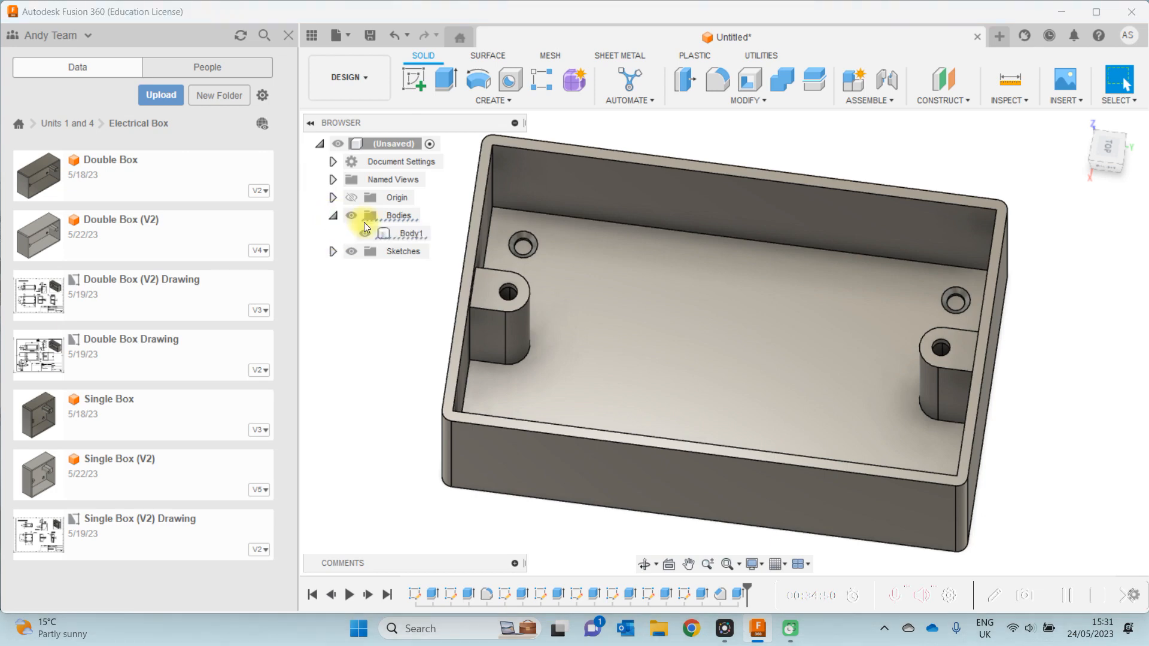
left_click(415, 236)
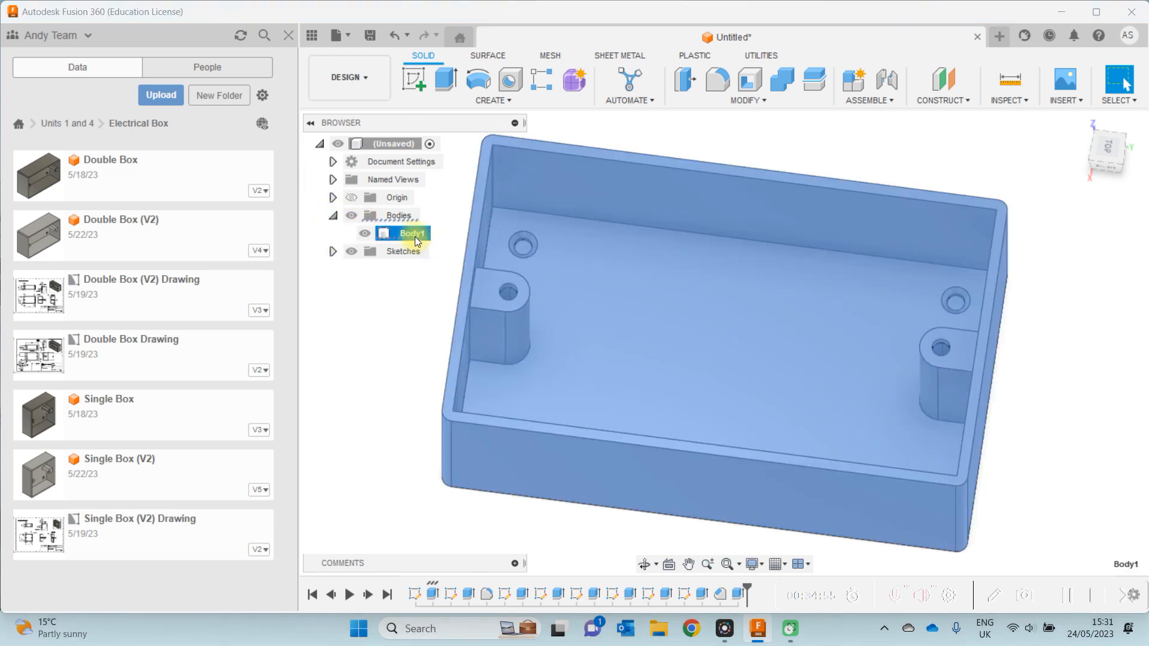
right_click(415, 236)
left_click(482, 323)
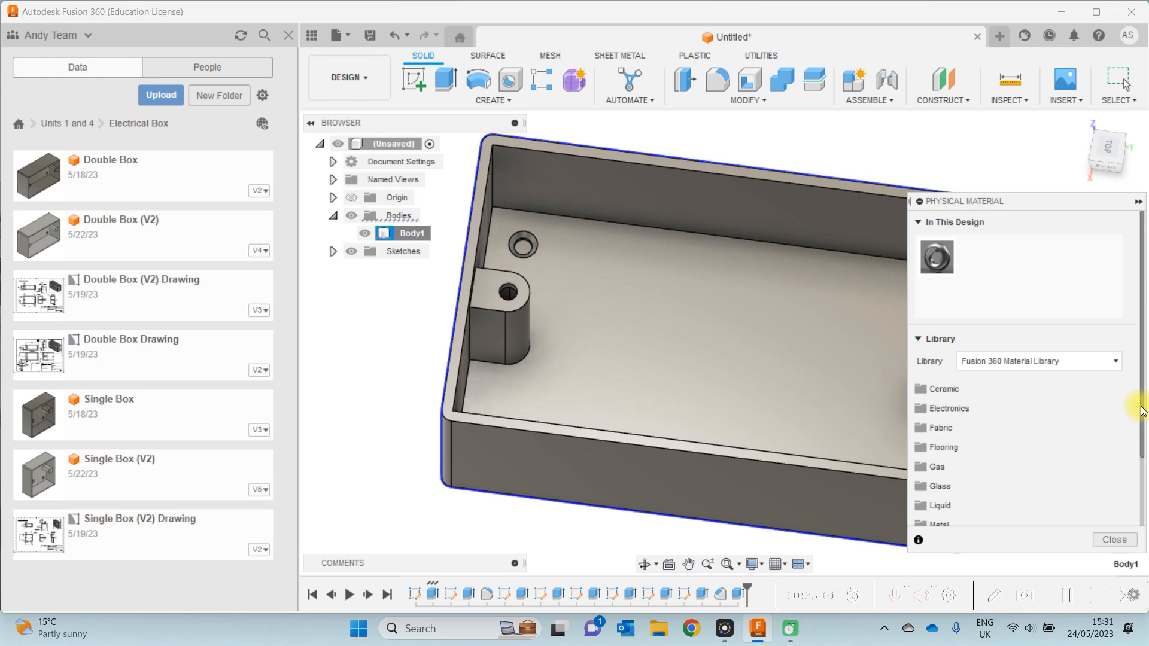
- Assign the PVC, Unplasticized material from the Plastic category of the Fusion 360 Material Library to the box body
left_click_drag(1143, 411, 1142, 471)
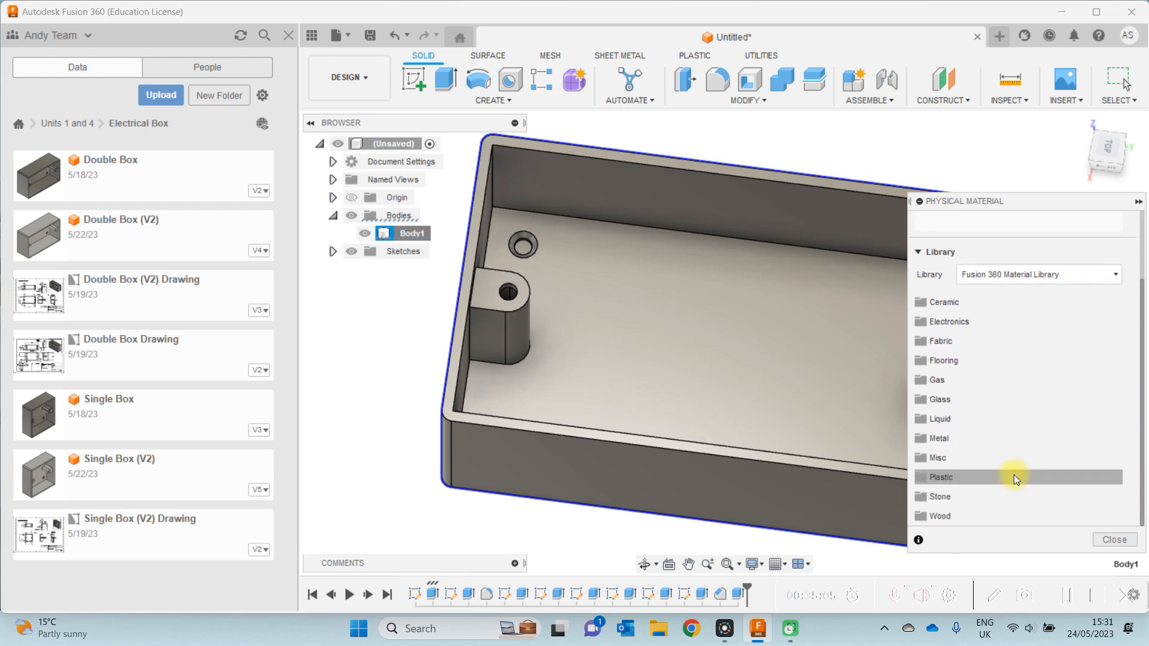
left_click(981, 477)
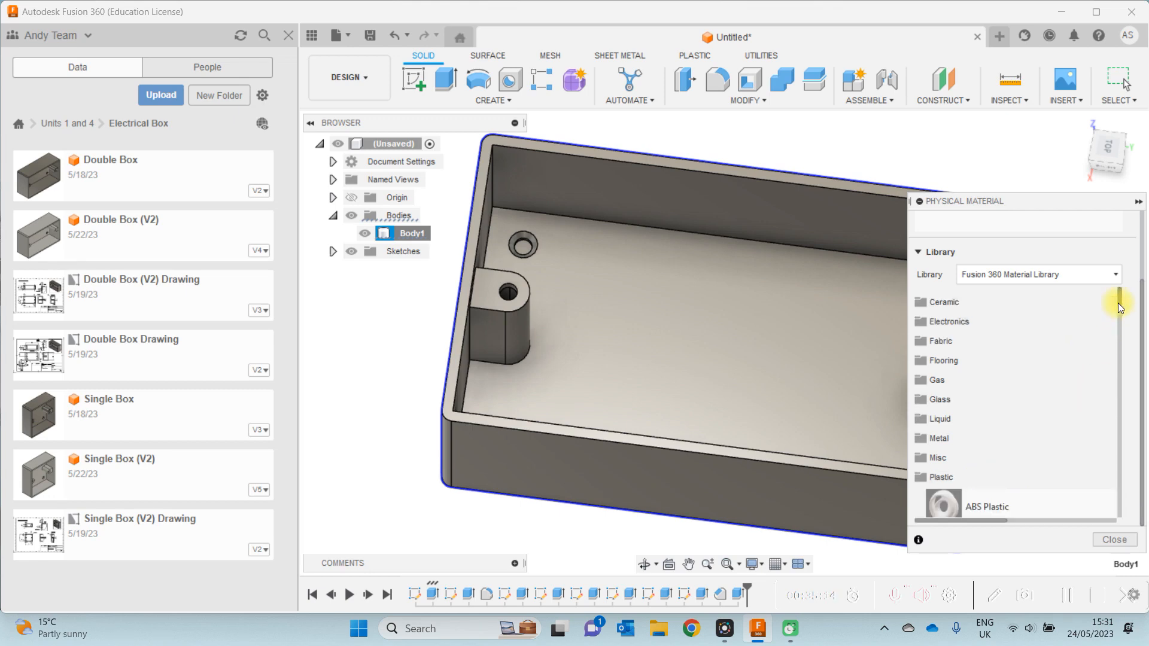
left_click_drag(1117, 304, 1074, 412)
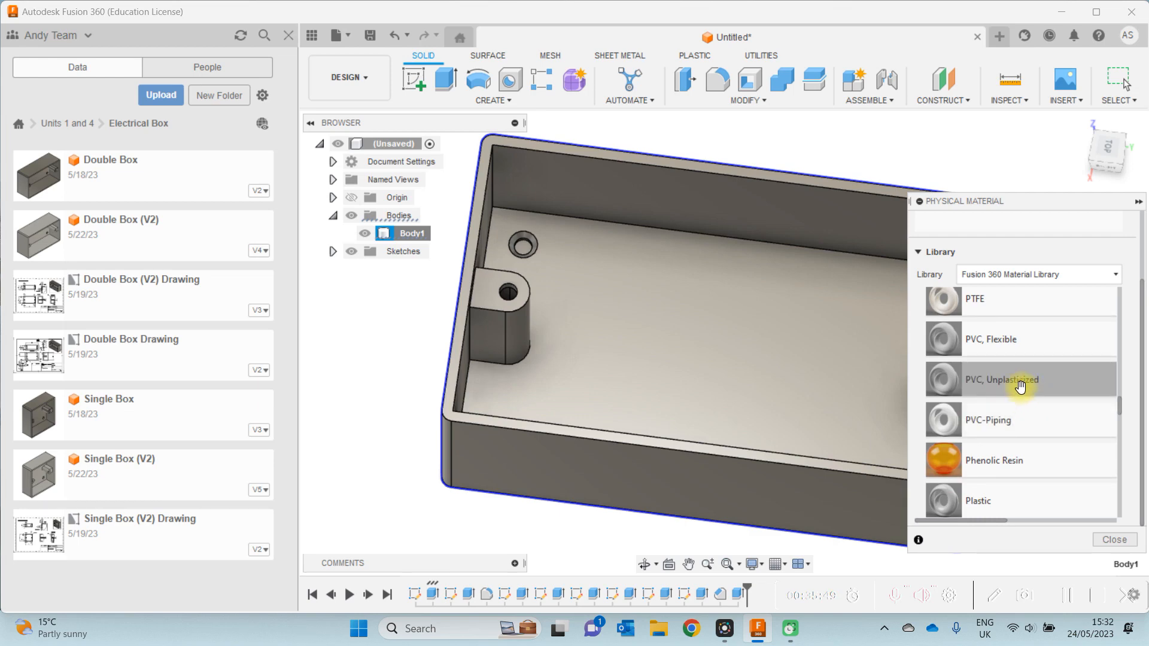
left_click_drag(1020, 386, 844, 365)
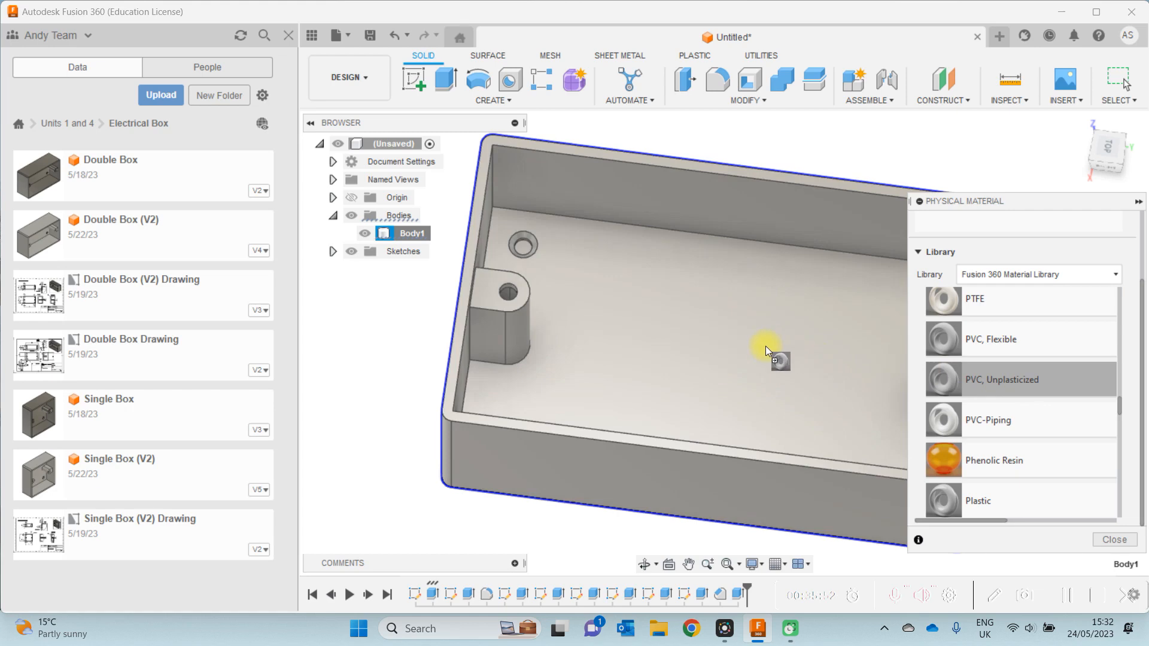
left_click_drag(765, 346, 766, 346)
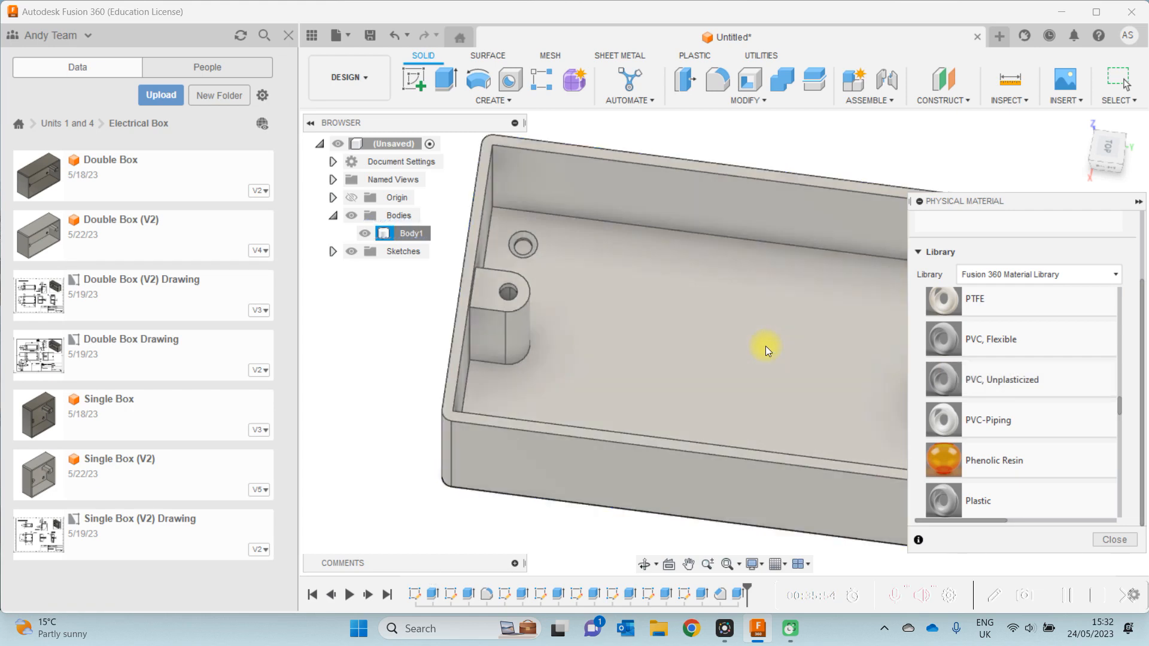
left_click(1113, 540)
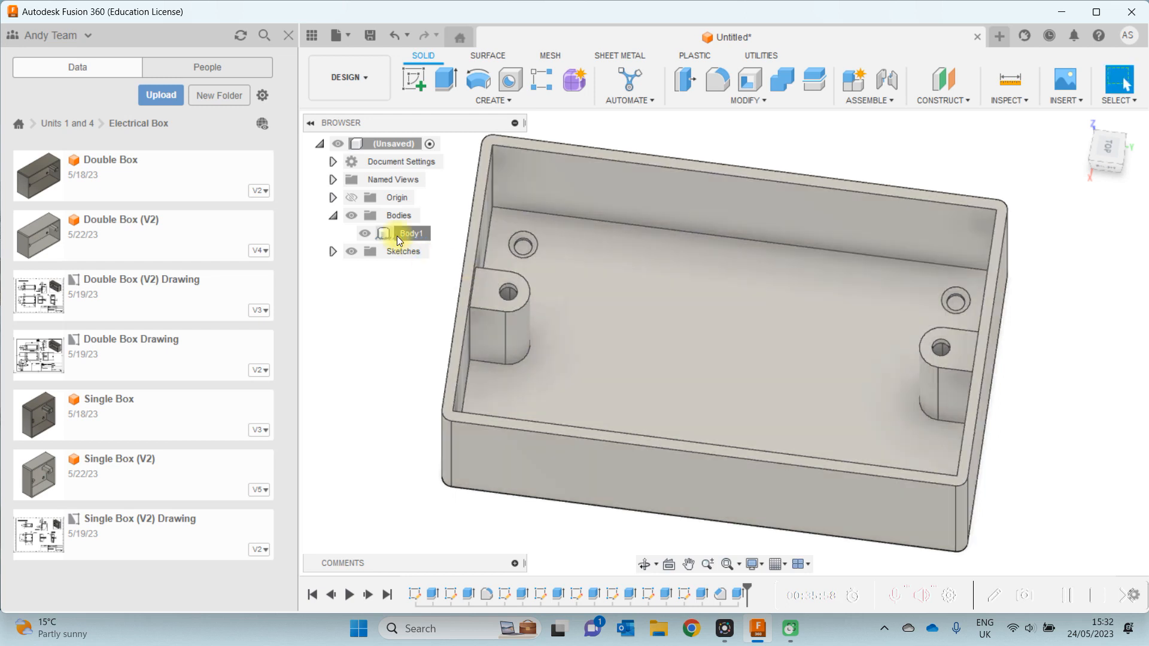
- Check the box body's properties, including its mass, volume and physical material, and clear the selection
right_click(401, 238)
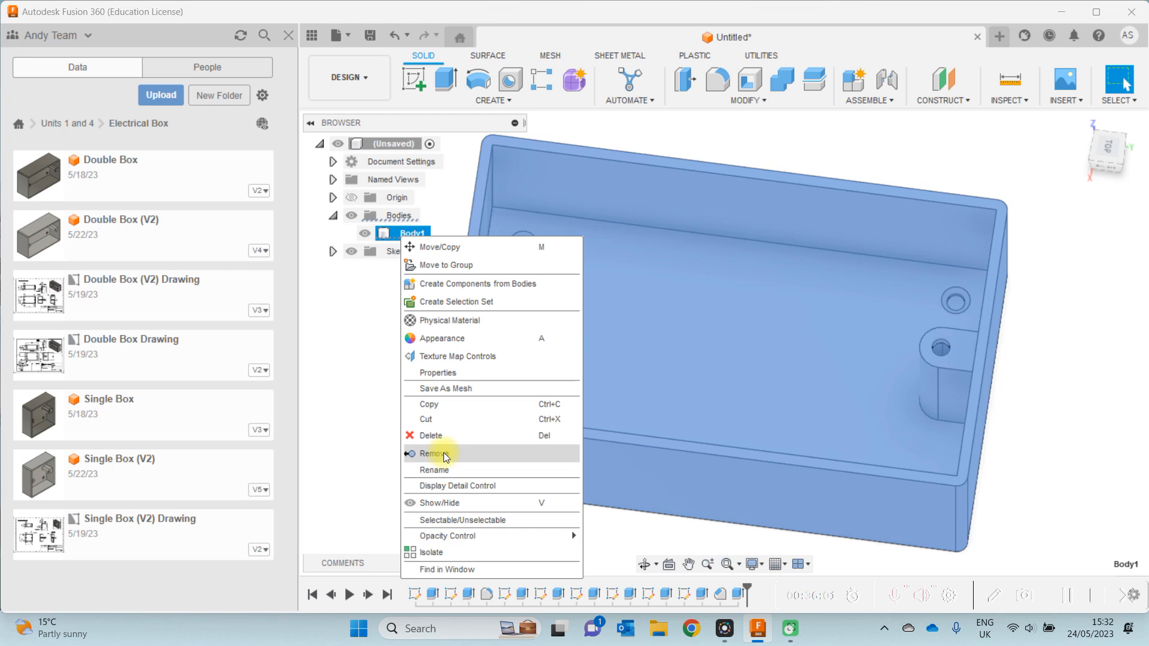
left_click(430, 371)
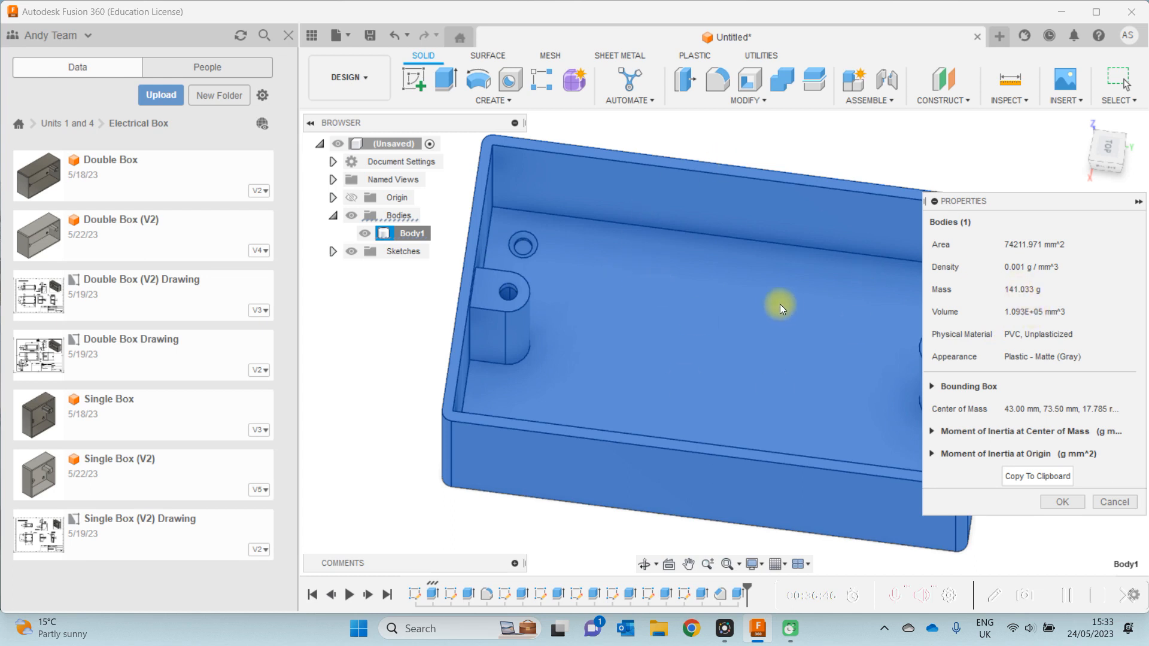
left_click(1053, 505)
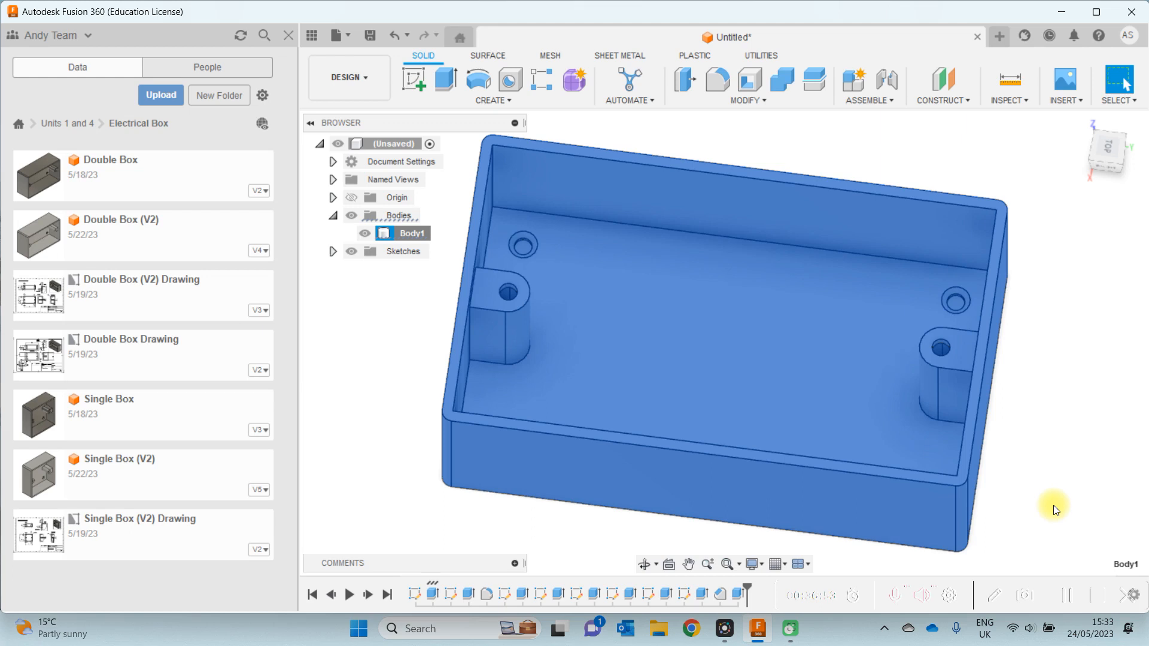
left_click(359, 389)
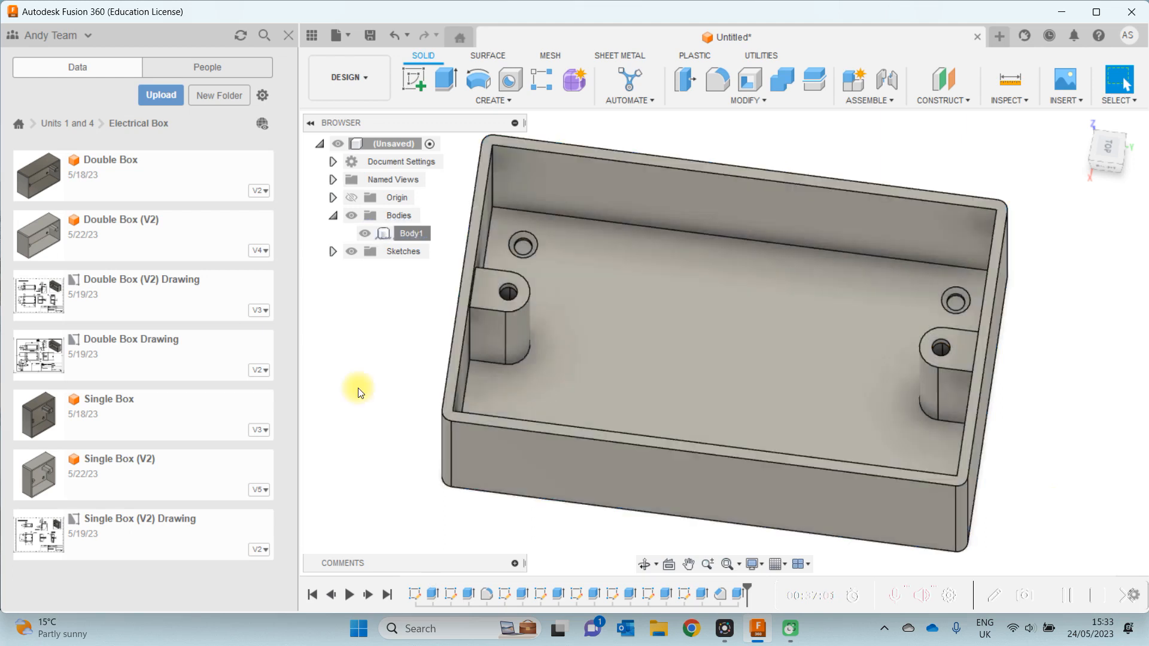